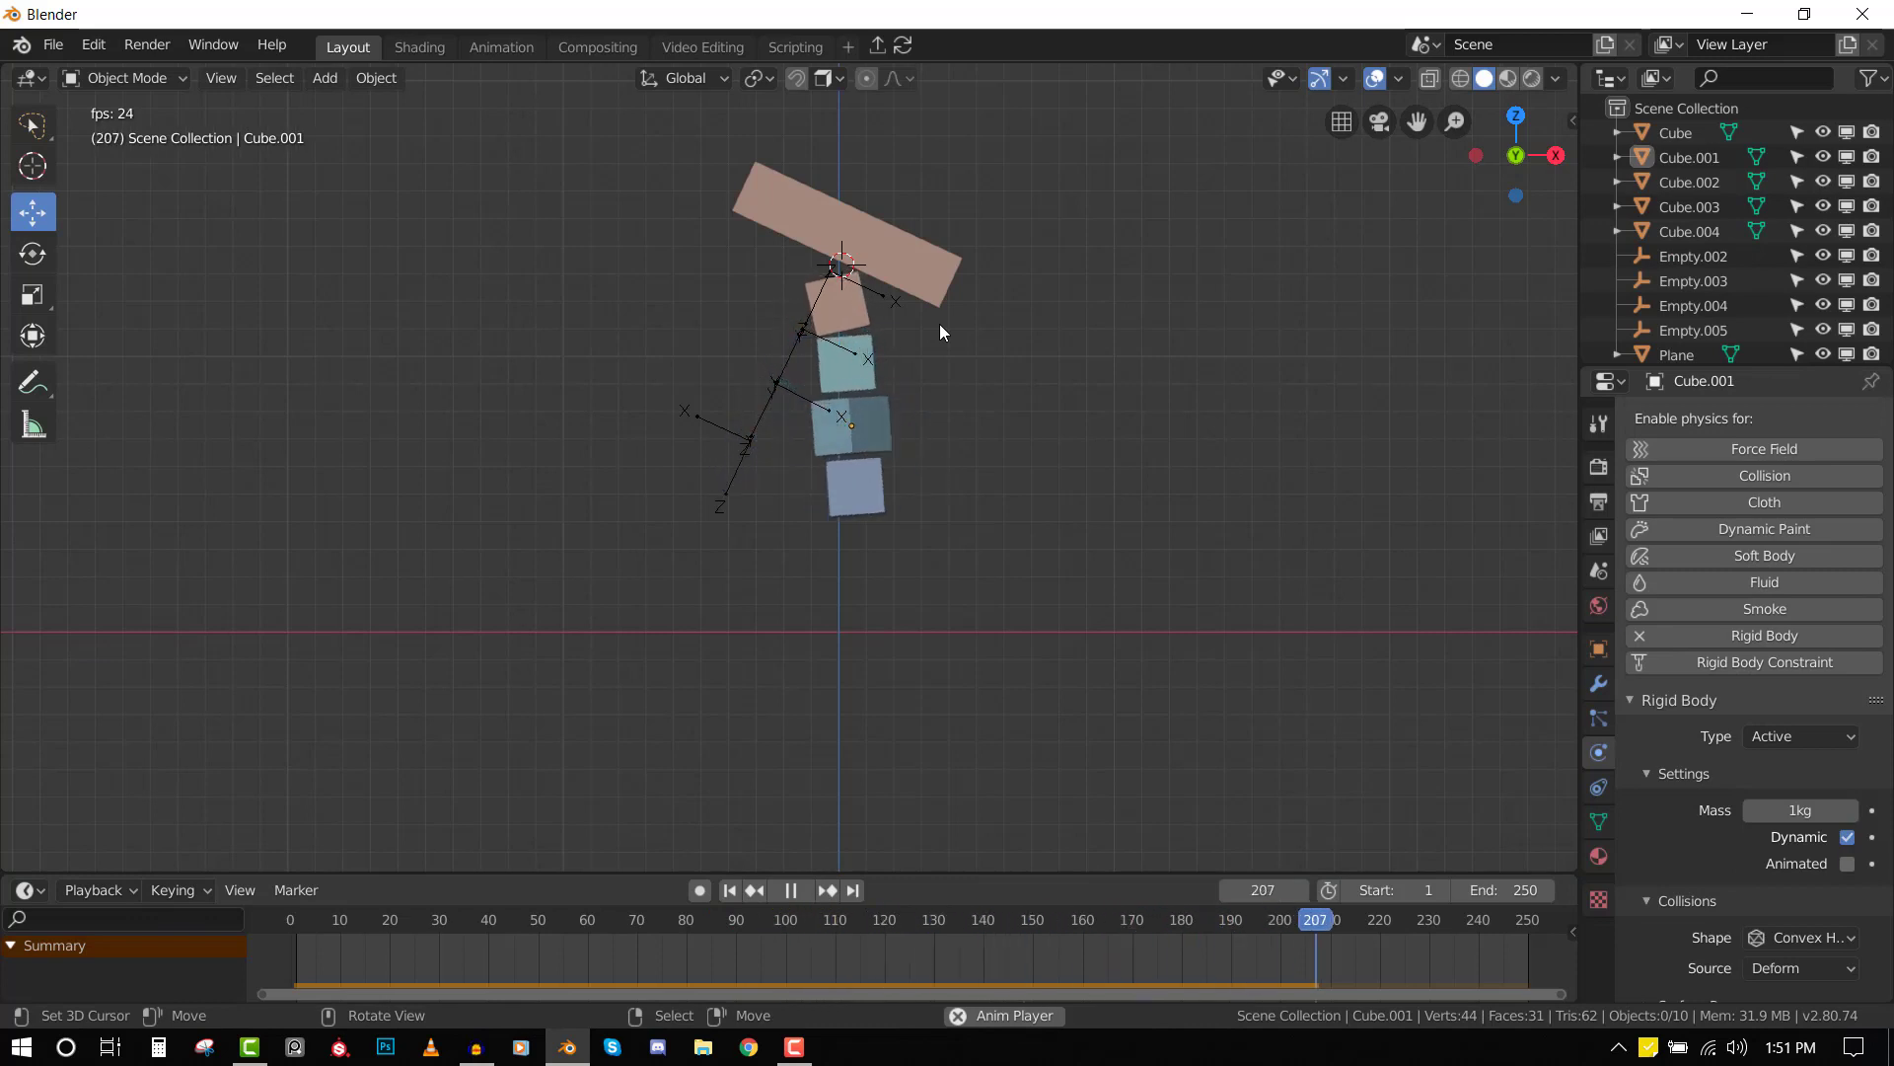
# - Stop the swinging chain animation playback
pyautogui.press('space')
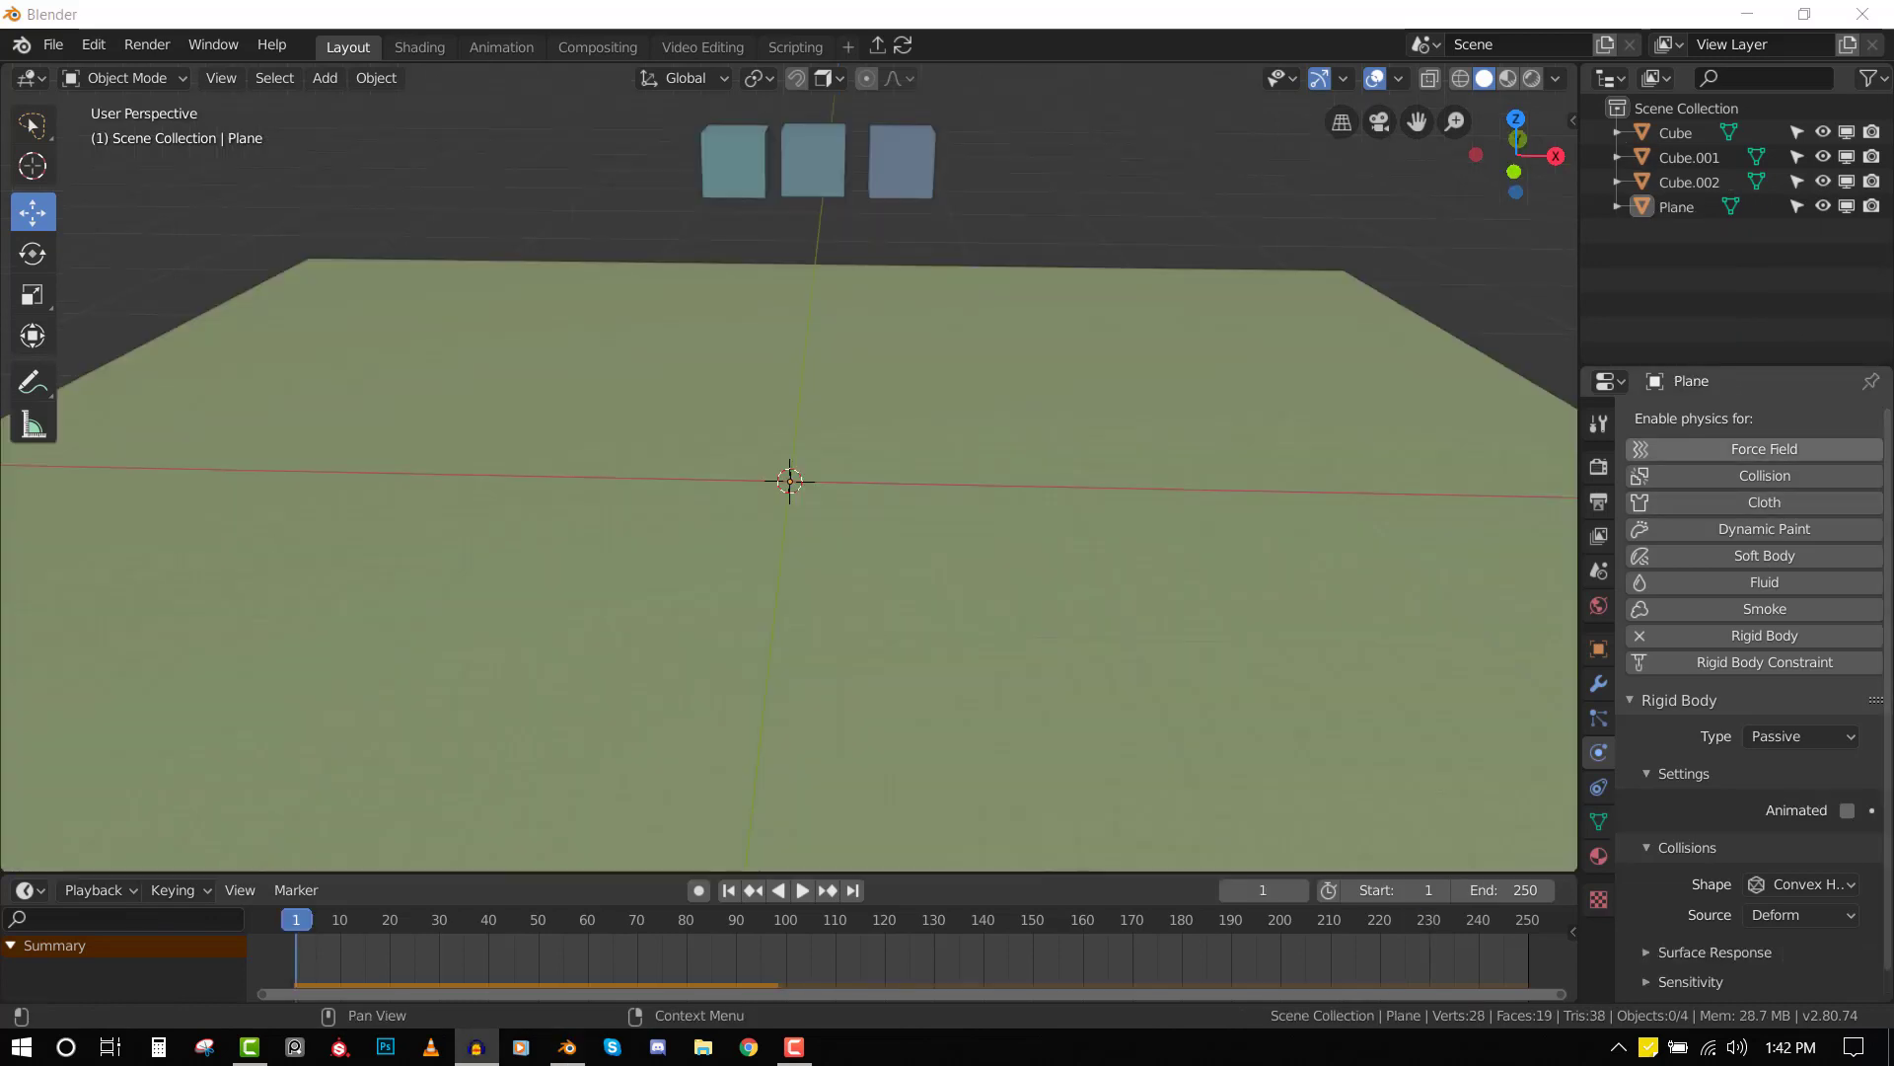
# - Play the rigid body simulation and stop it while the cubes fall toward the plane
pyautogui.moveTo(891, 512); pyautogui.dragTo(953, 609, button='middle')
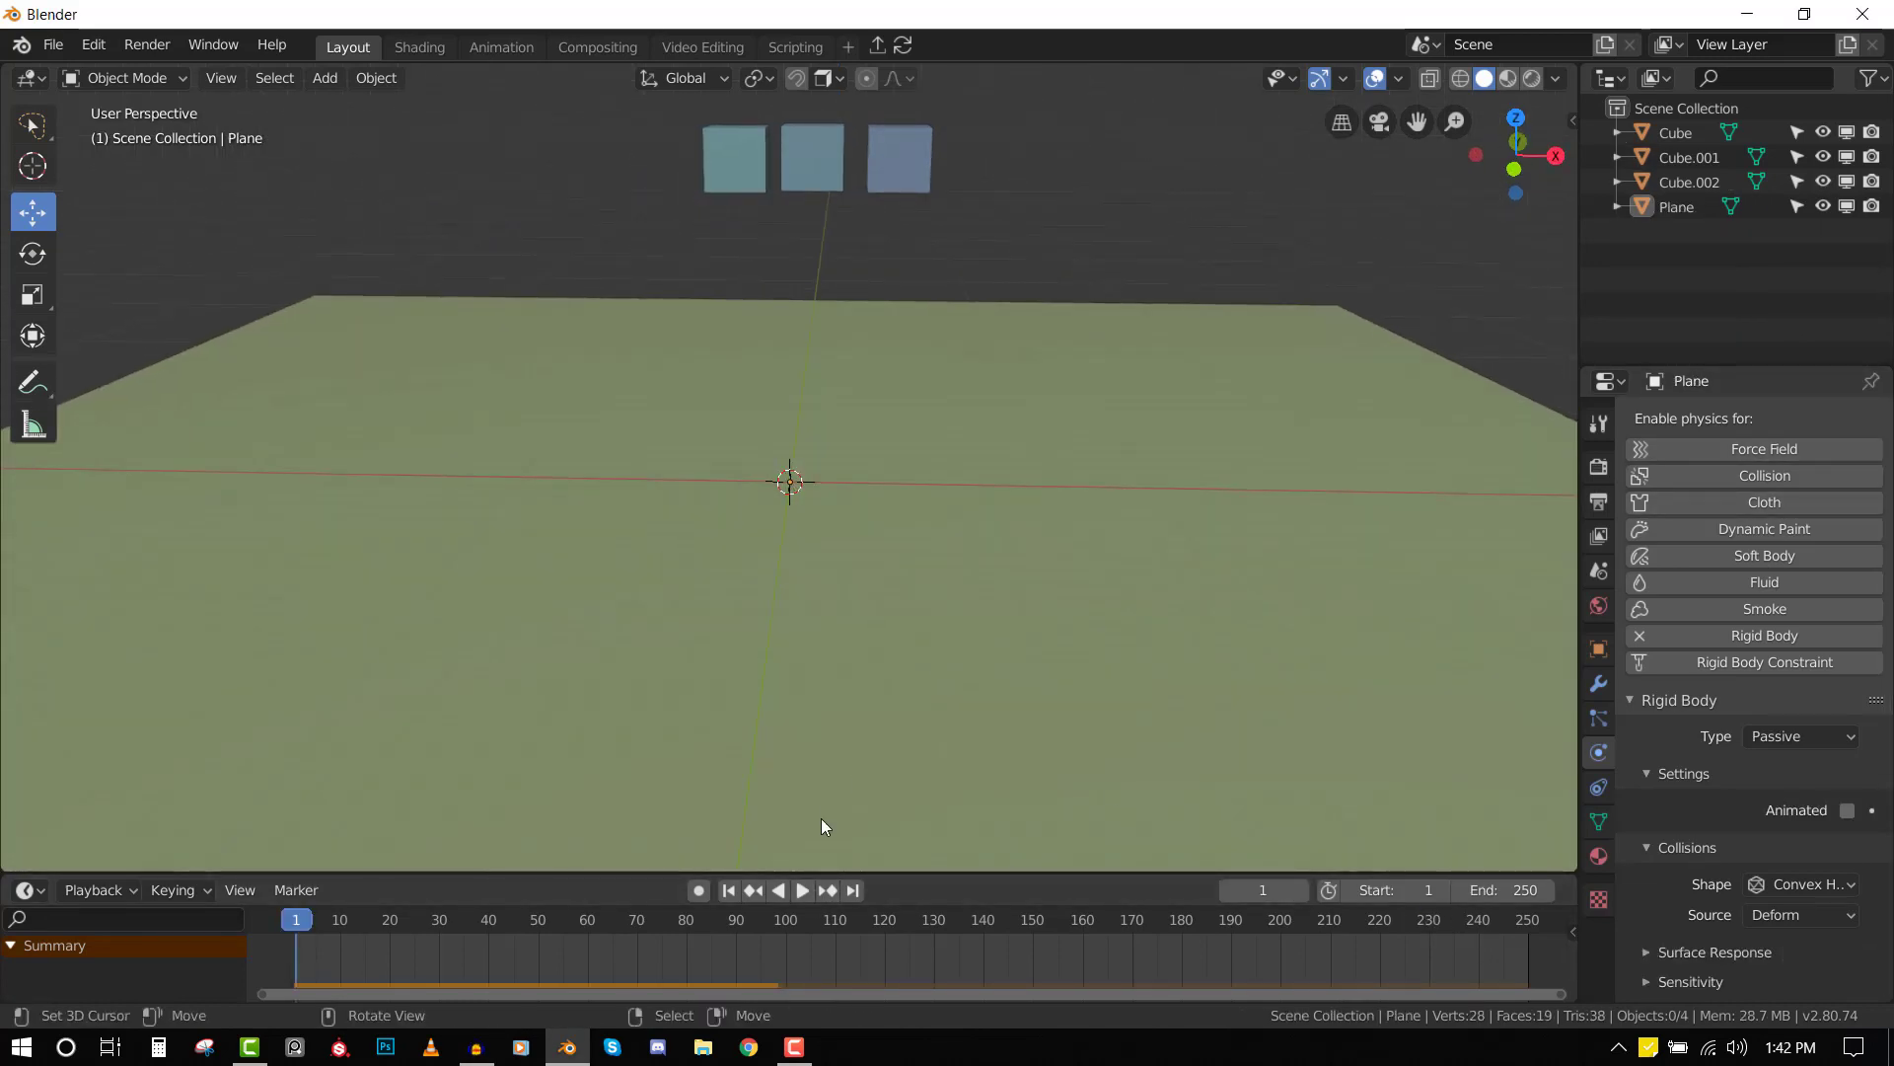
pyautogui.click(803, 891)
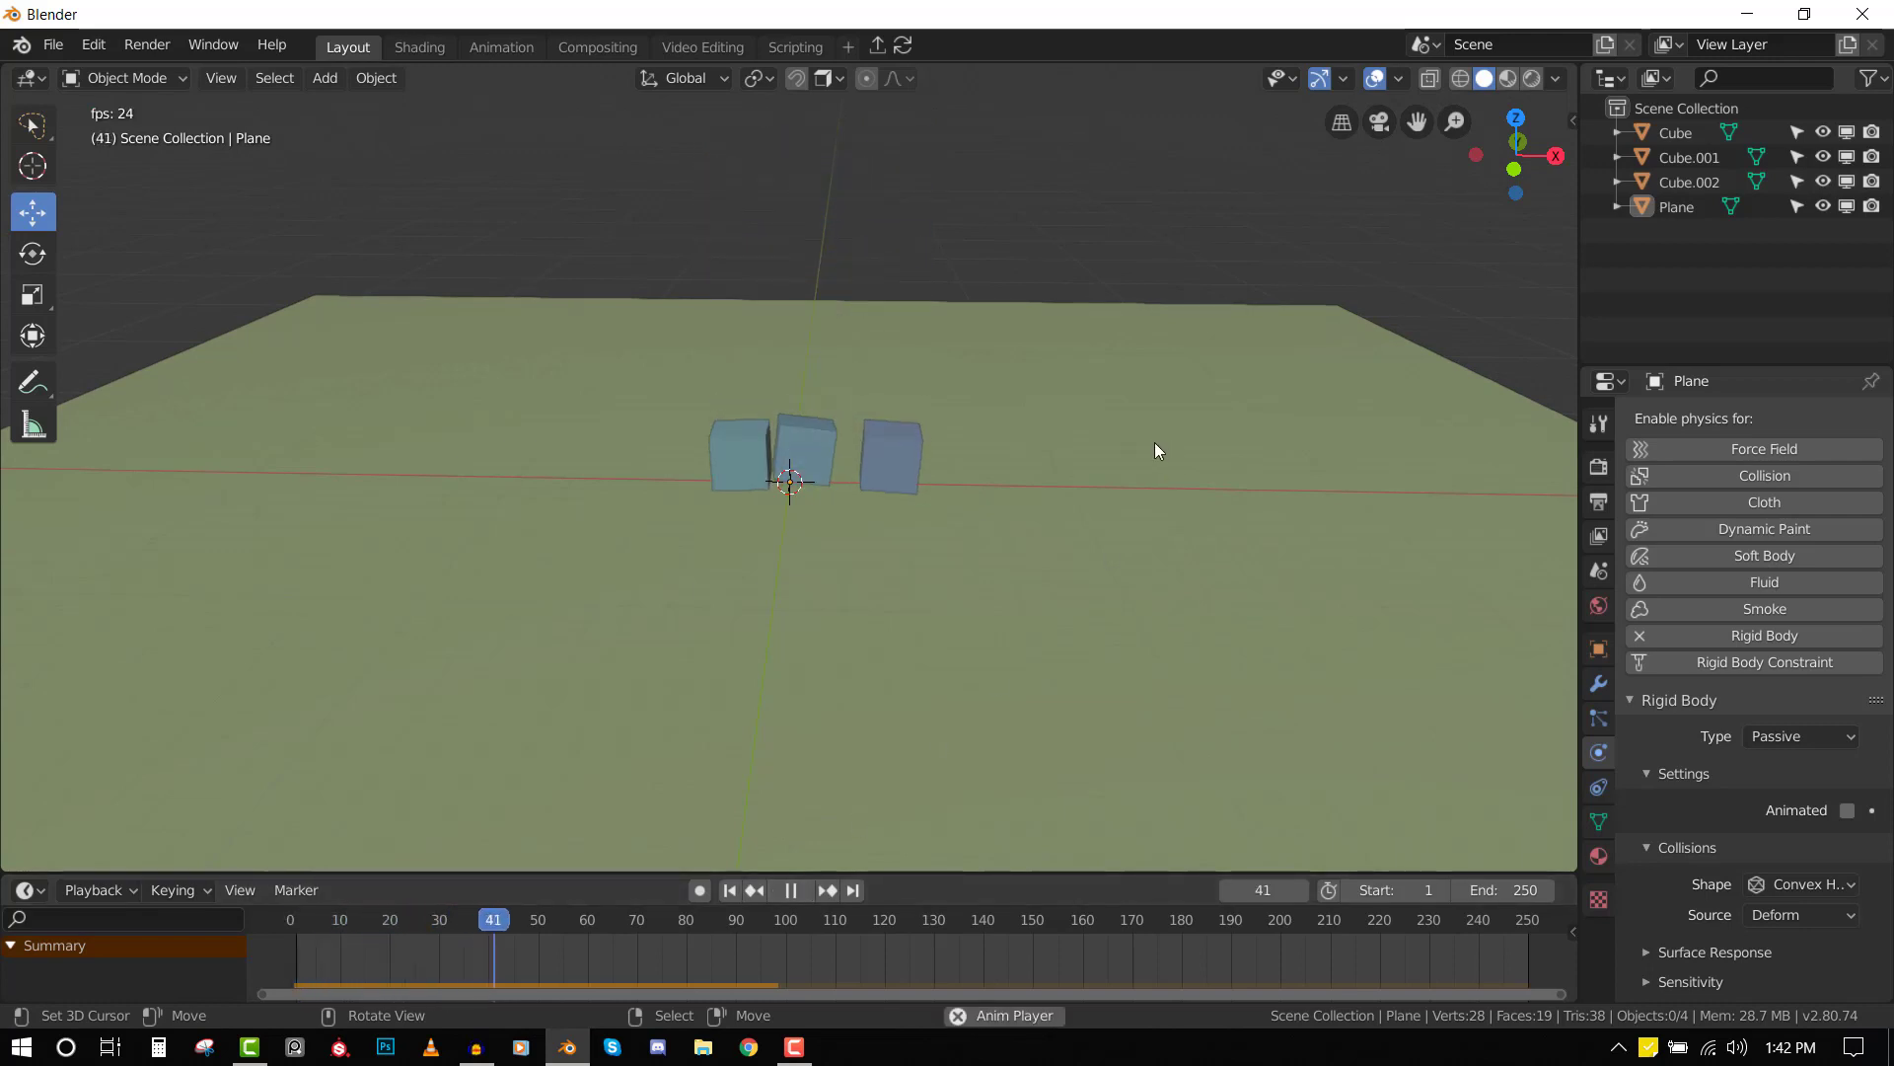
pyautogui.press('space')
# - Check the right cube's and the ground plane's Passive rigid body types, then rewind to frame 1
pyautogui.click(900, 482)
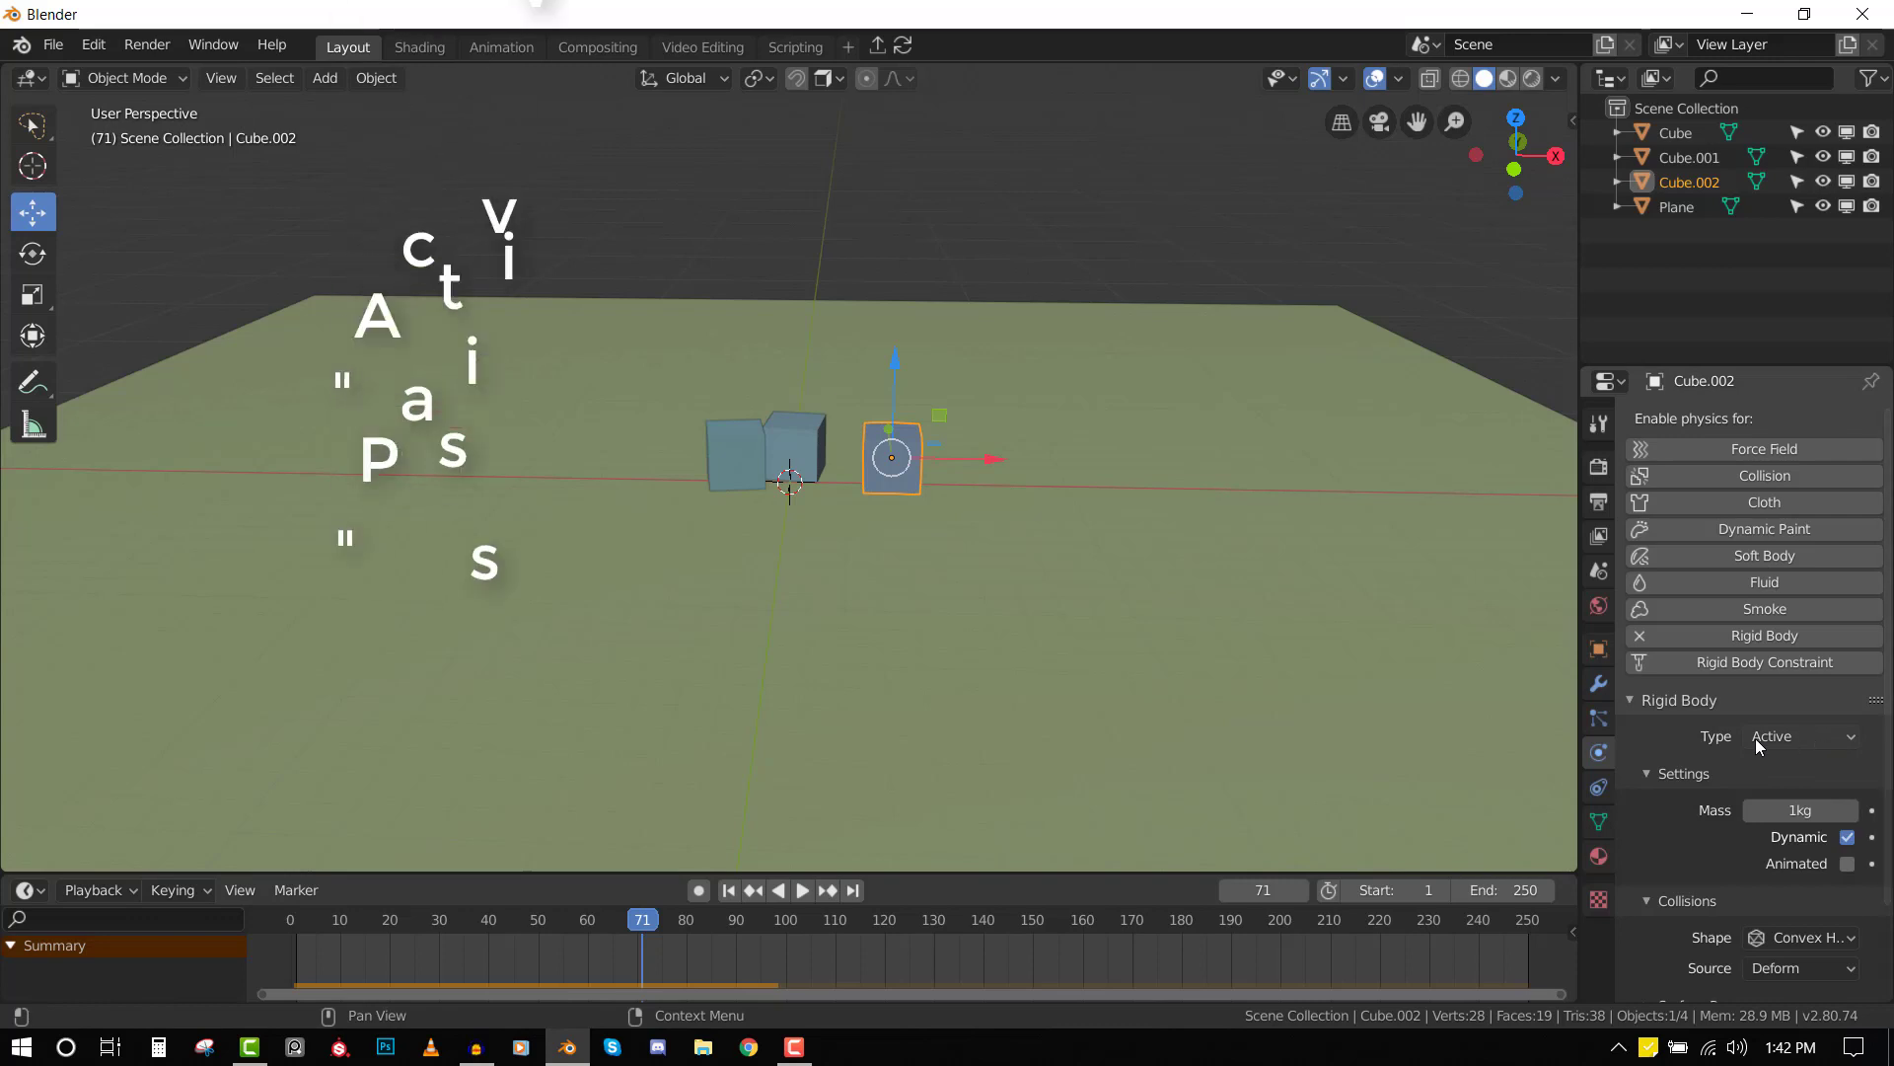
pyautogui.click(1072, 680)
pyautogui.click(1802, 736)
pyautogui.click(1801, 759)
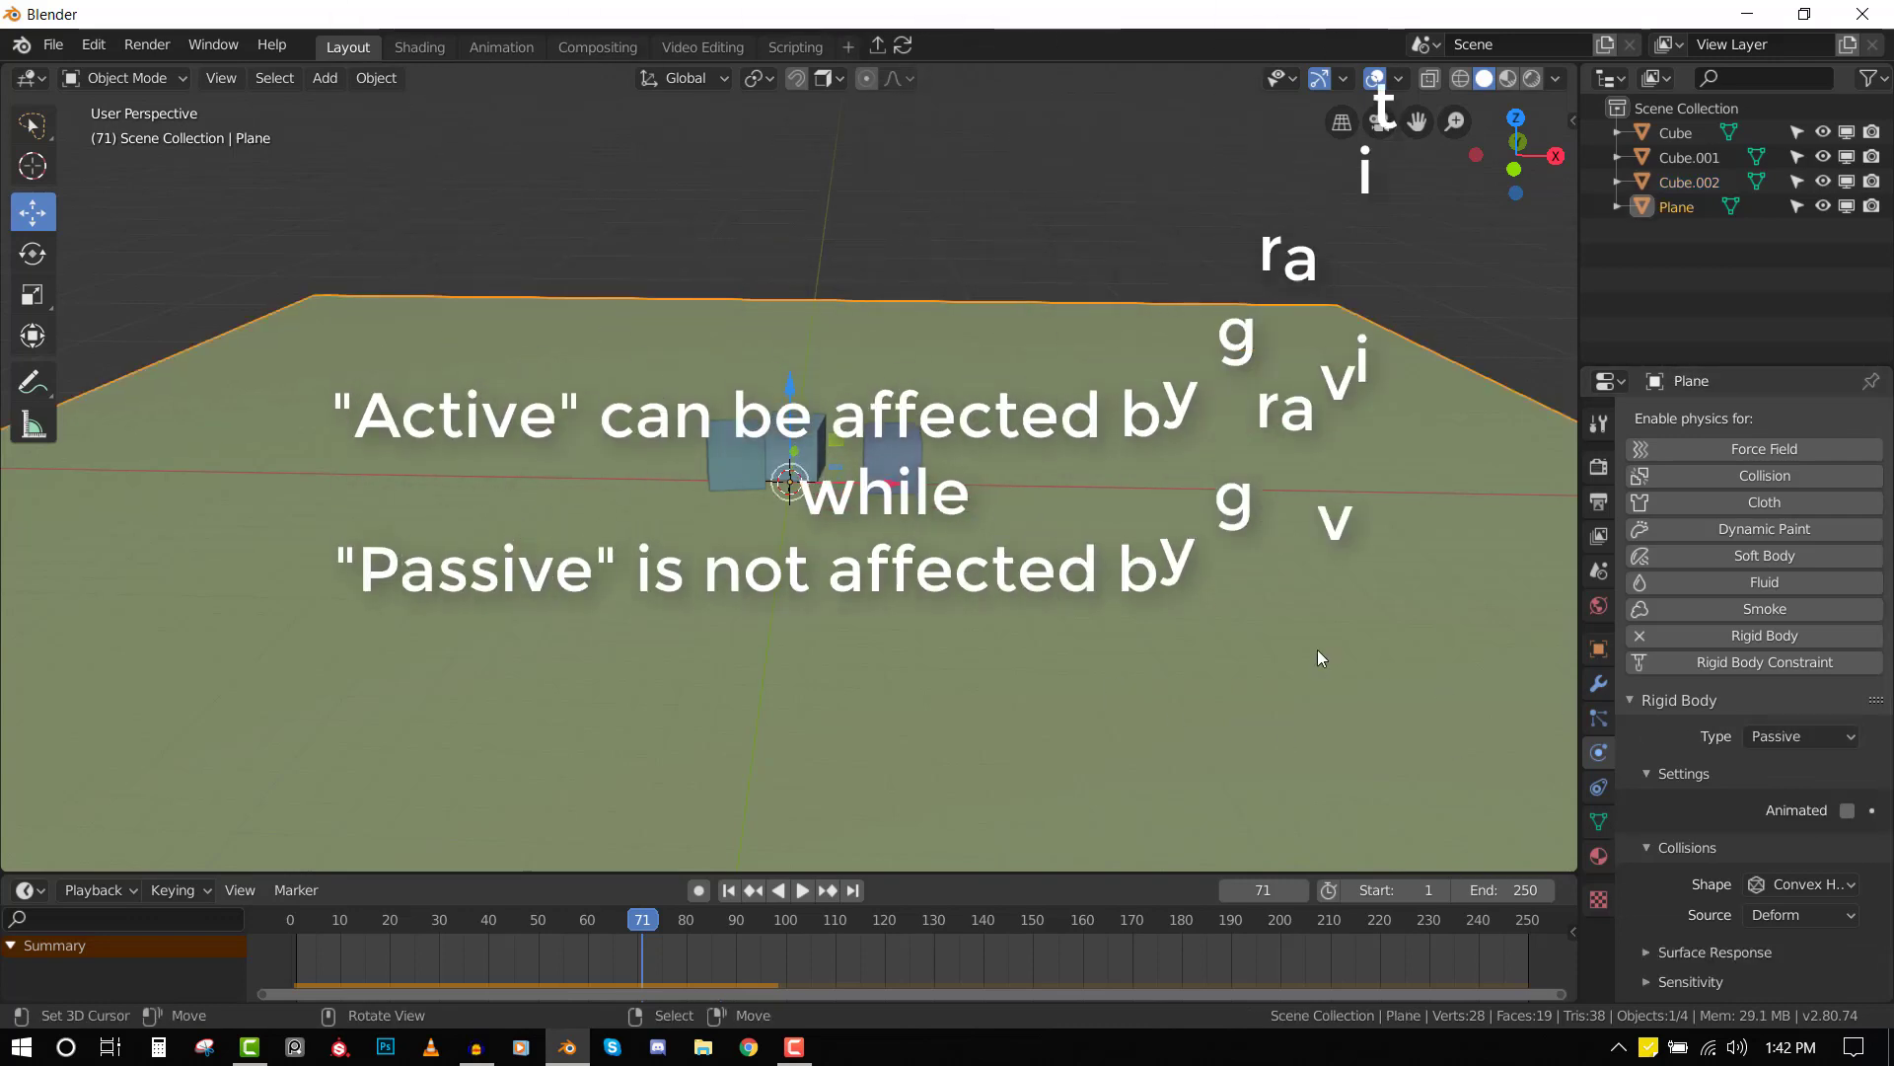
pyautogui.hotkey('shift', 'Left')
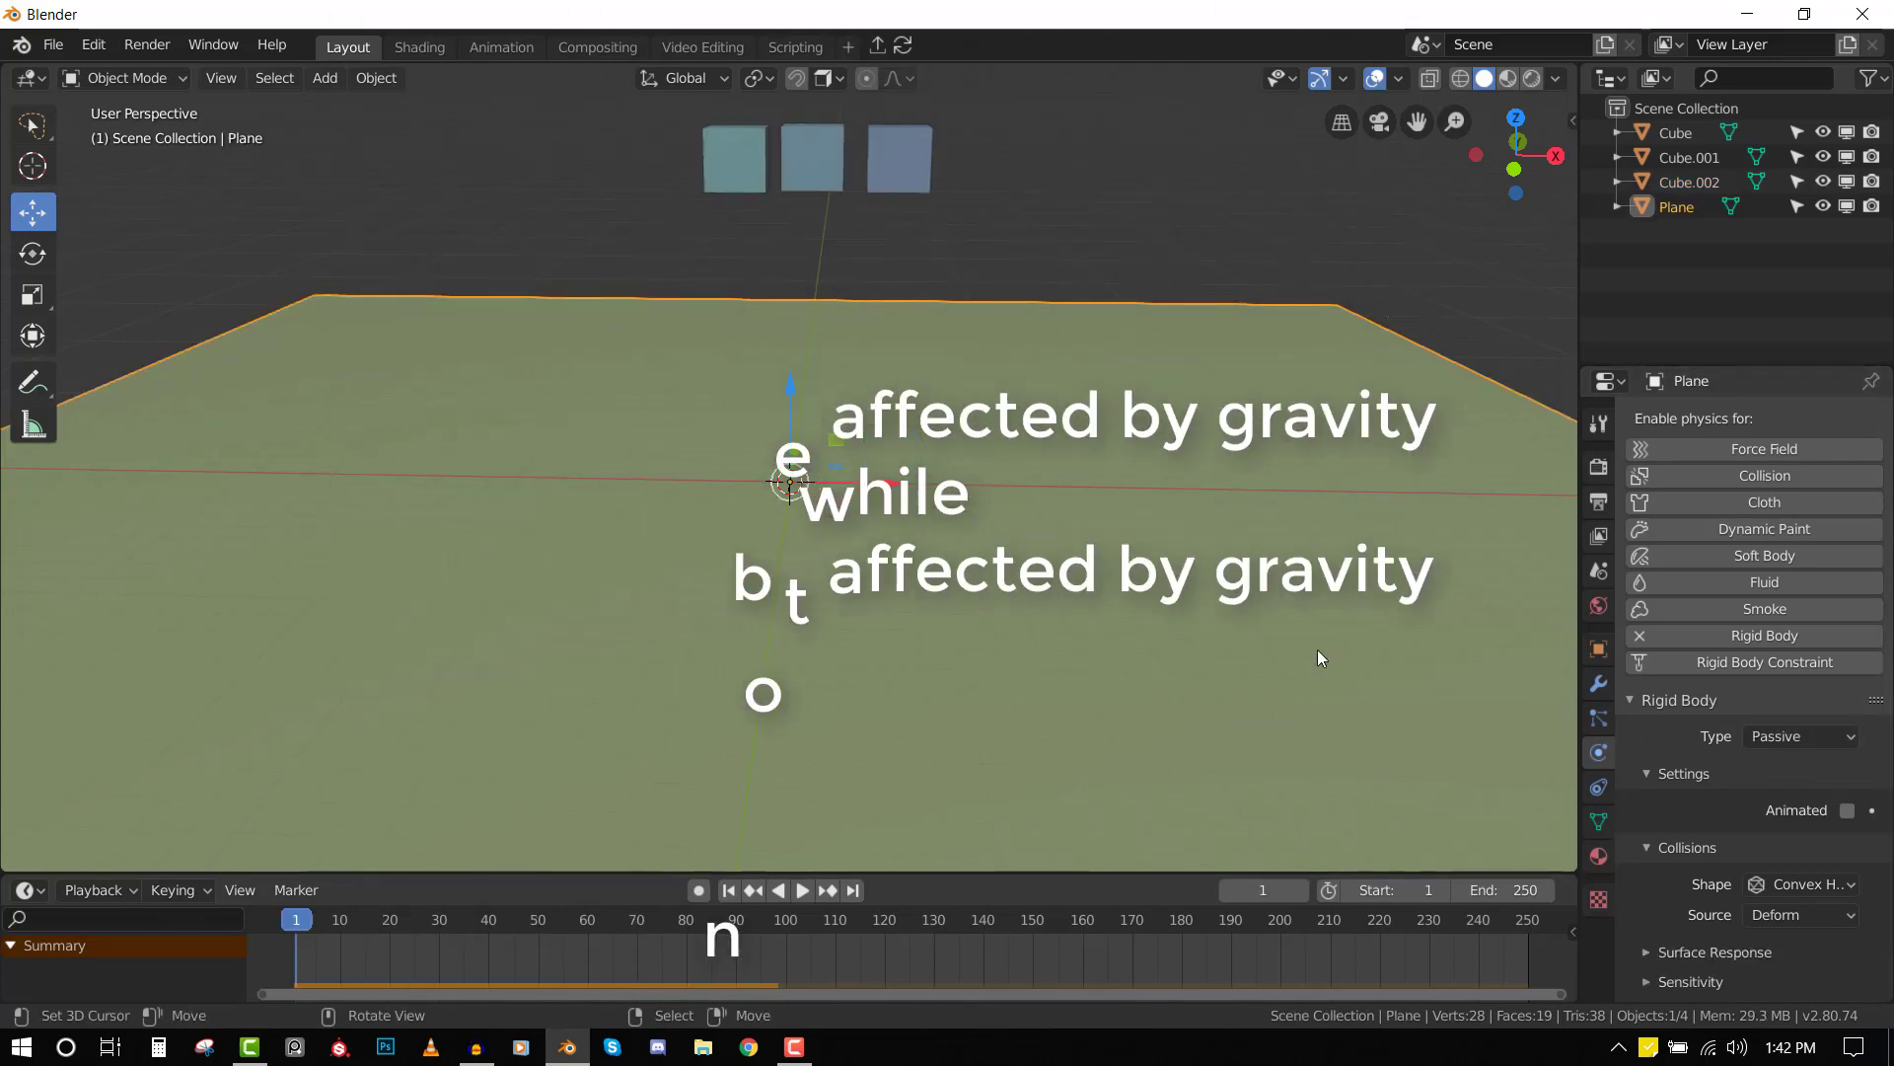
# - In front view, move the left cube further to the left
pyautogui.press('KP_1')
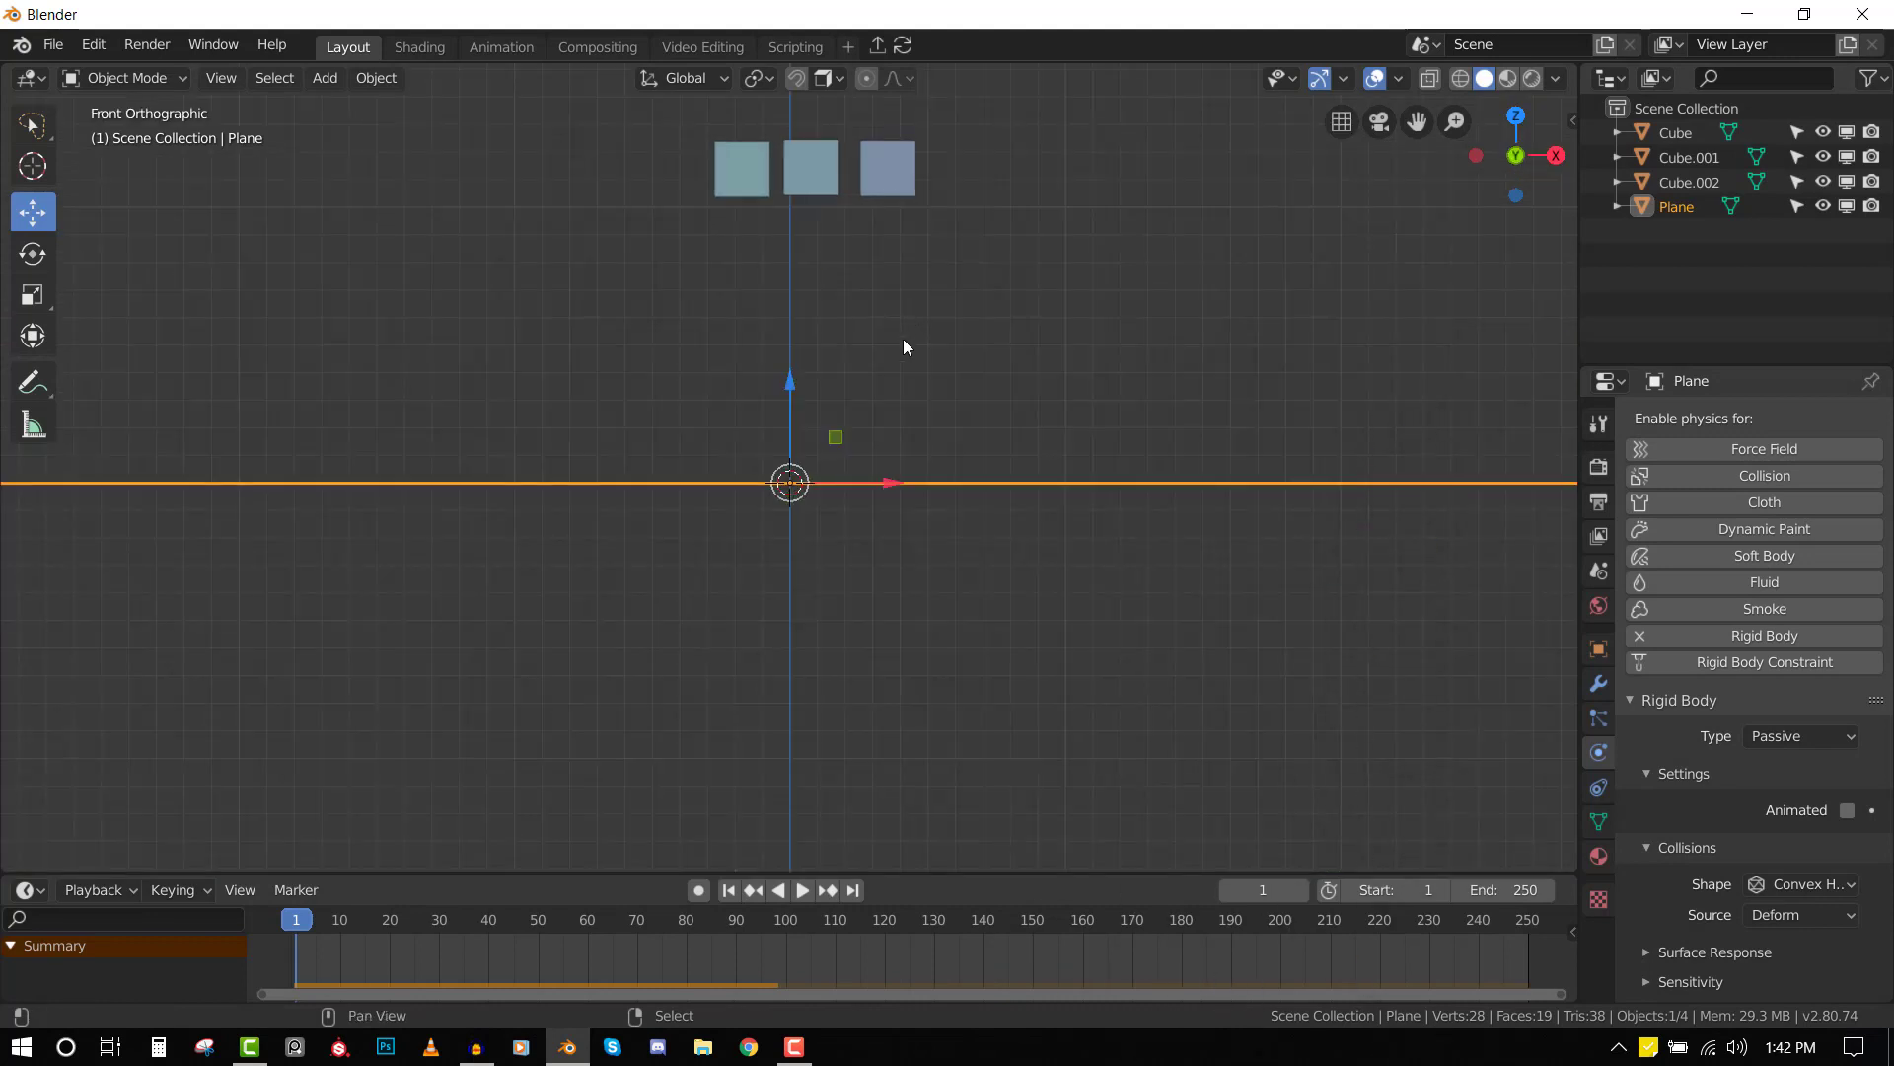
pyautogui.scroll(1, 869, 296)
pyautogui.click(811, 225)
pyautogui.moveTo(811, 223); pyautogui.dragTo(797, 222)
pyautogui.moveTo(838, 234); pyautogui.dragTo(846, 276, button='middle')
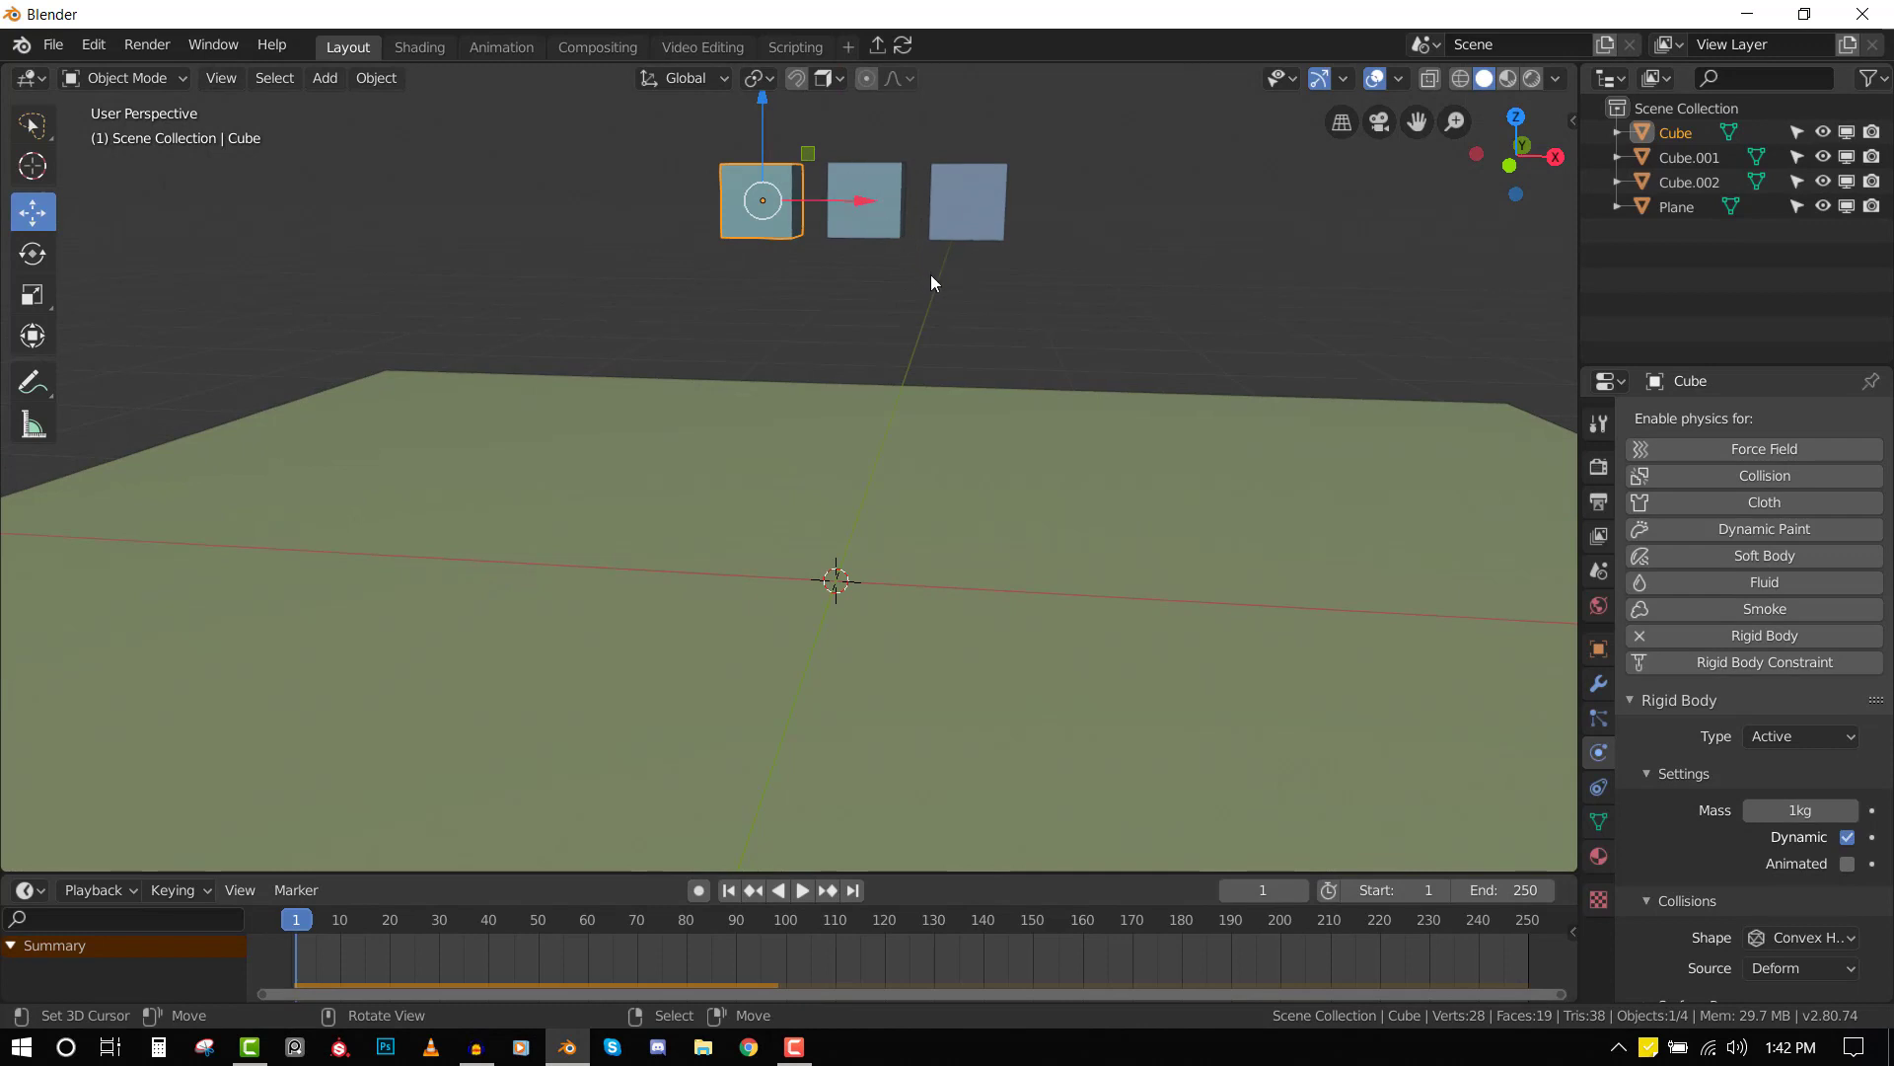
pyautogui.moveTo(934, 287); pyautogui.dragTo(939, 294, button='middle')
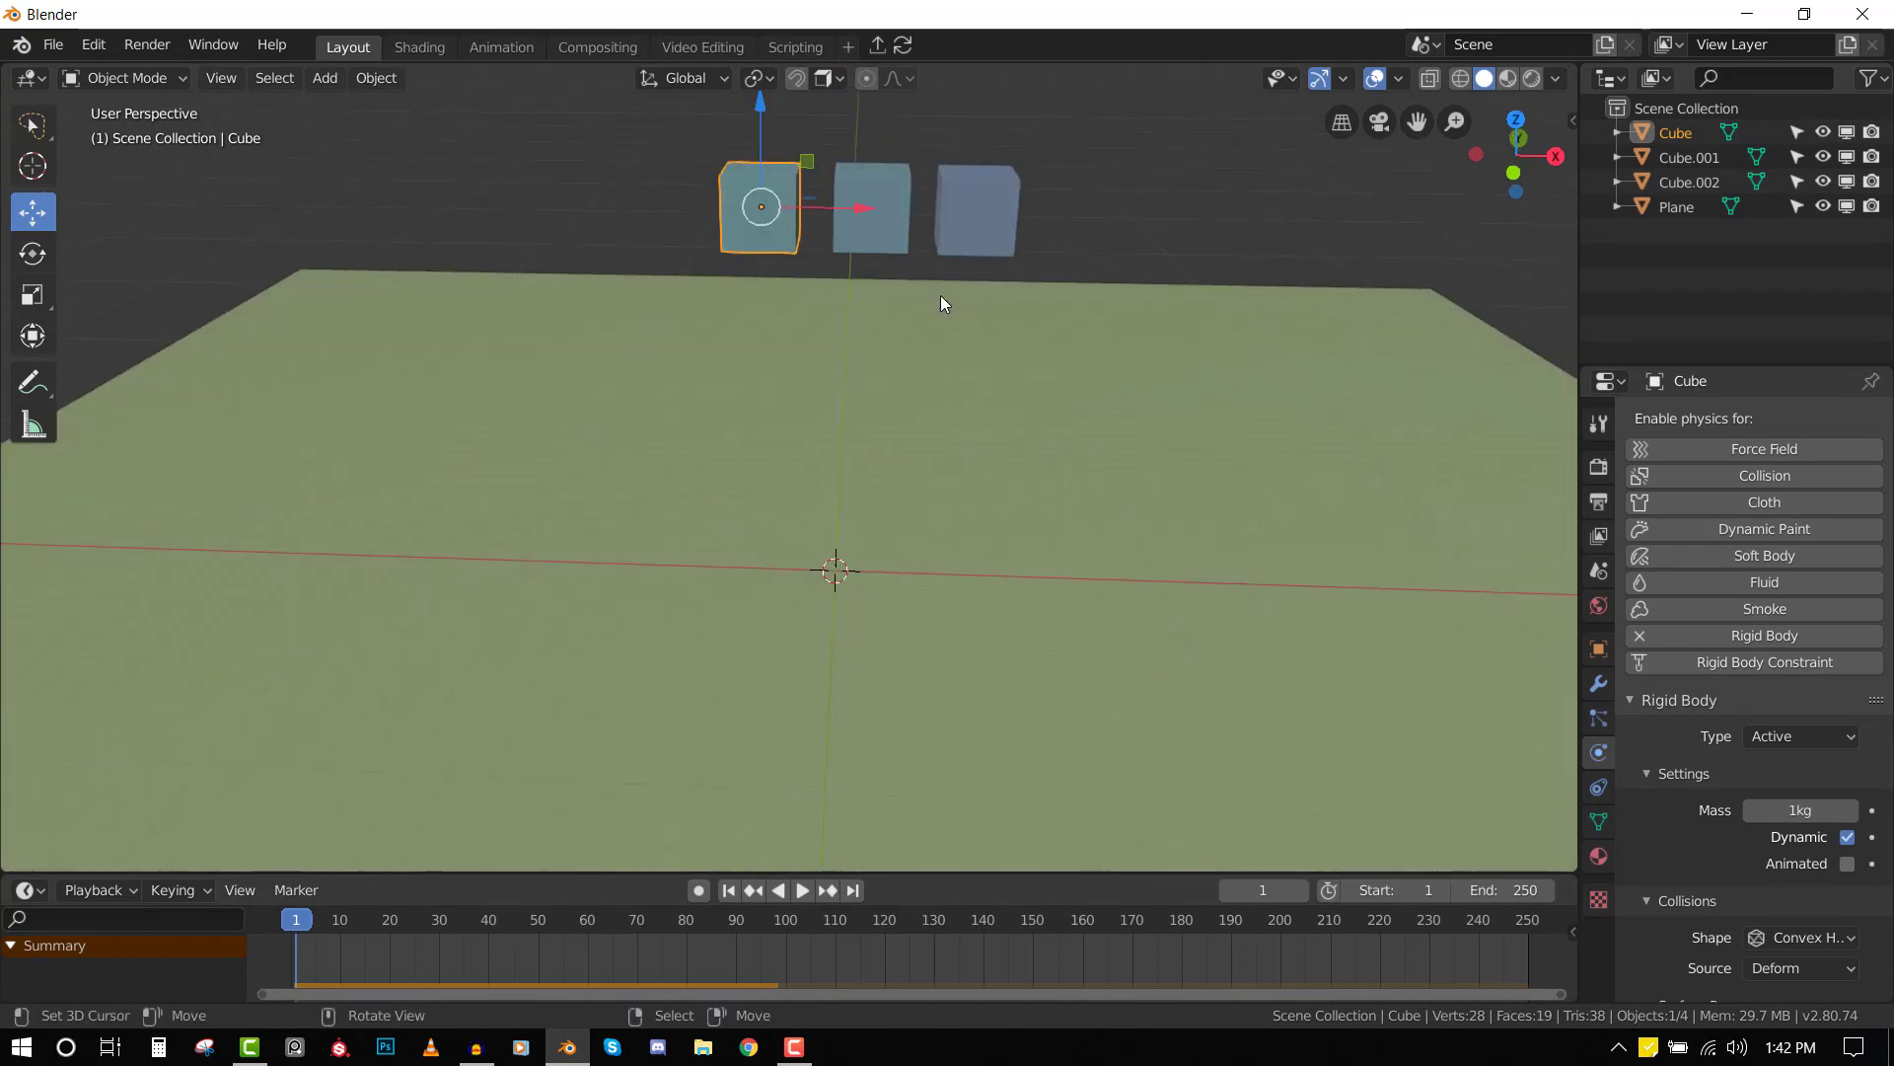
pyautogui.press('KP_1')
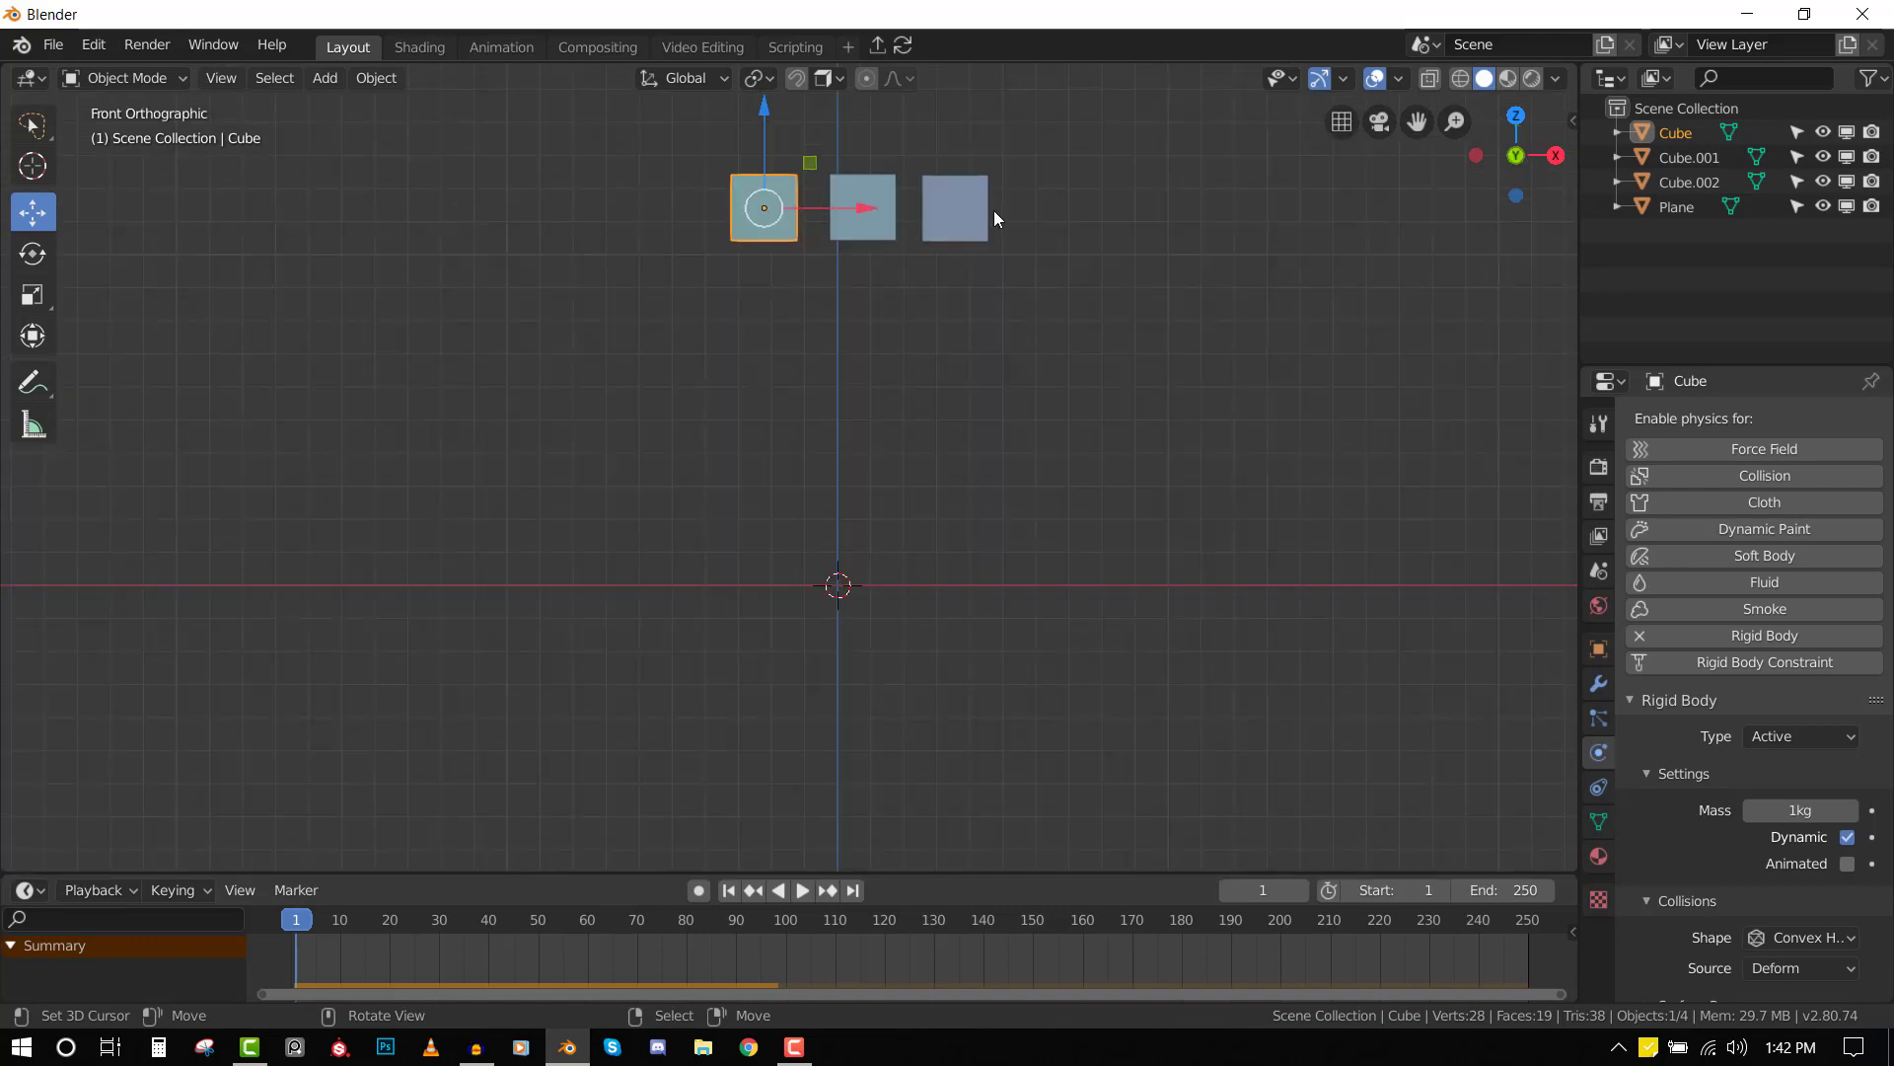
# - Add a Plain Axes empty and place it between the first two cubes
pyautogui.hotkey('shift', 'a')
pyautogui.moveTo(995, 210)
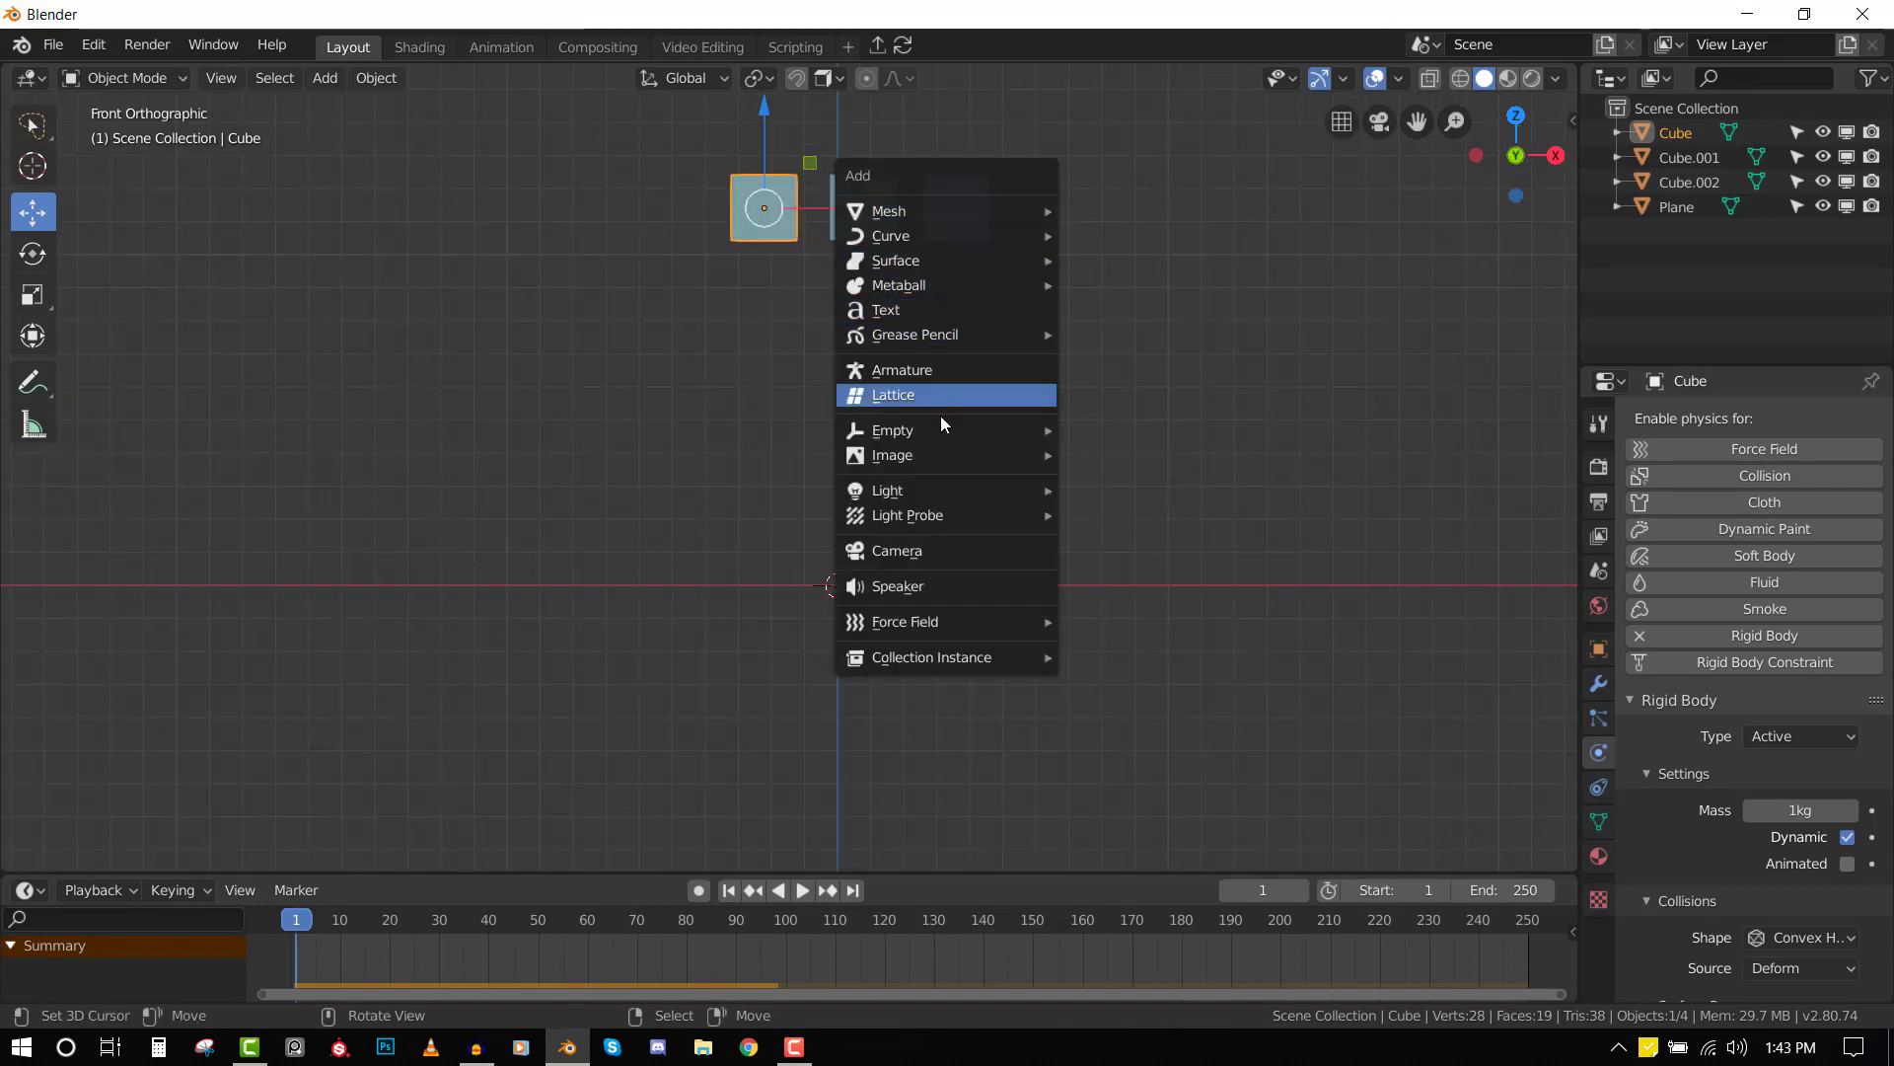
pyautogui.moveTo(1028, 434)
pyautogui.click(1097, 430)
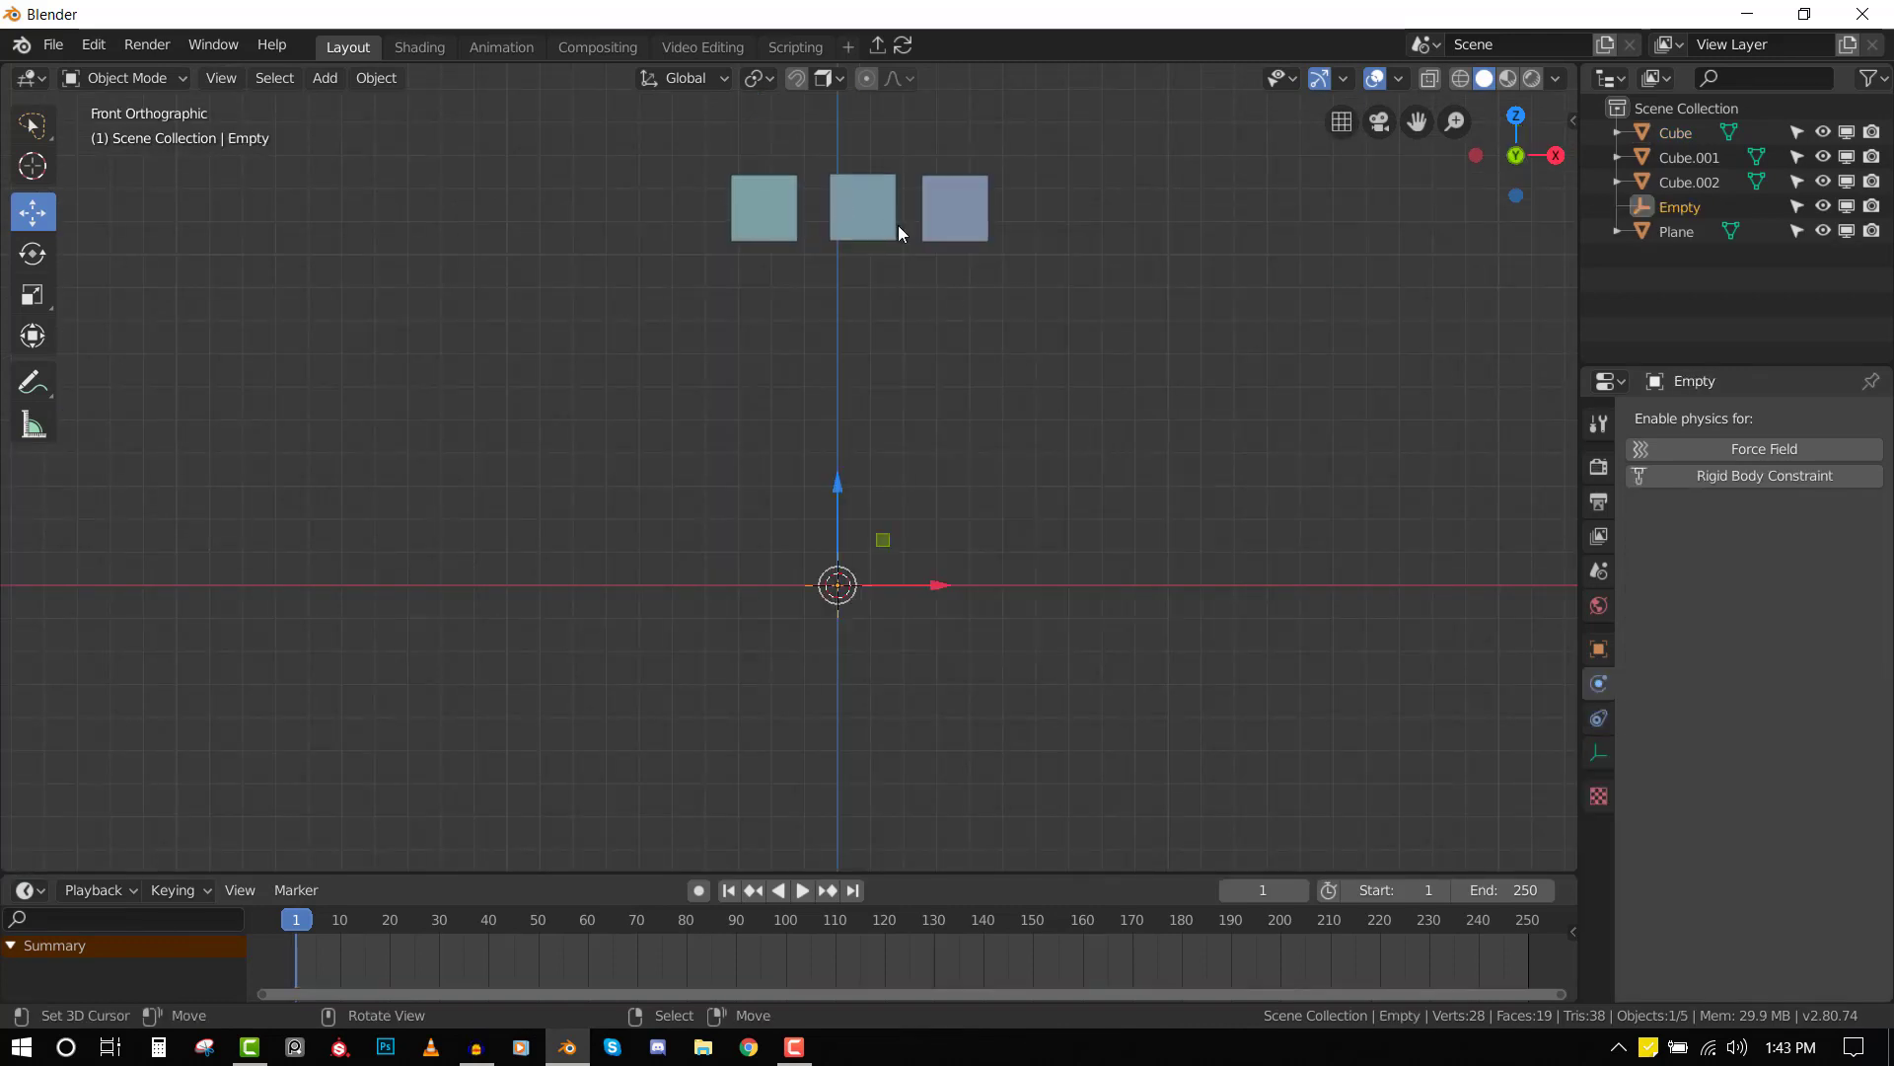
pyautogui.scroll(3, 898, 225)
pyautogui.press('g')
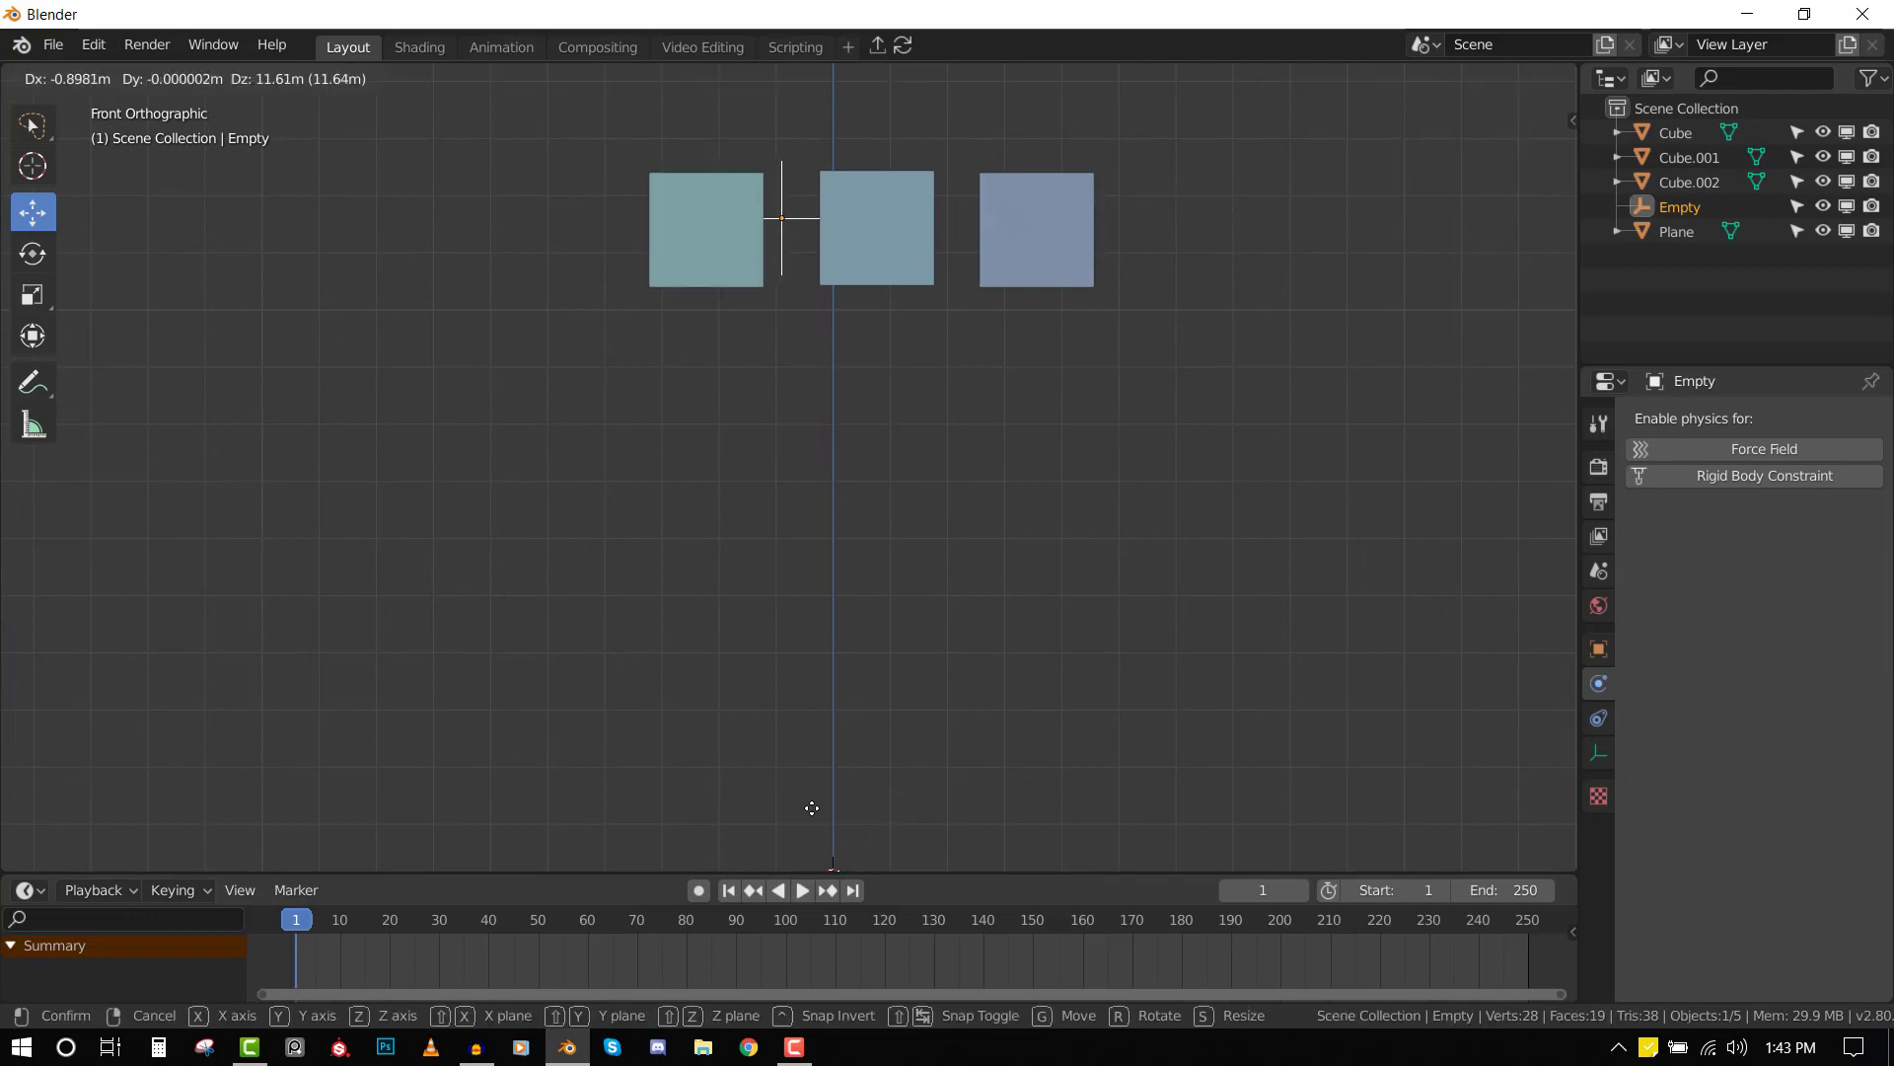
pyautogui.click(814, 799)
pyautogui.moveTo(814, 800); pyautogui.dragTo(827, 760, button='middle')
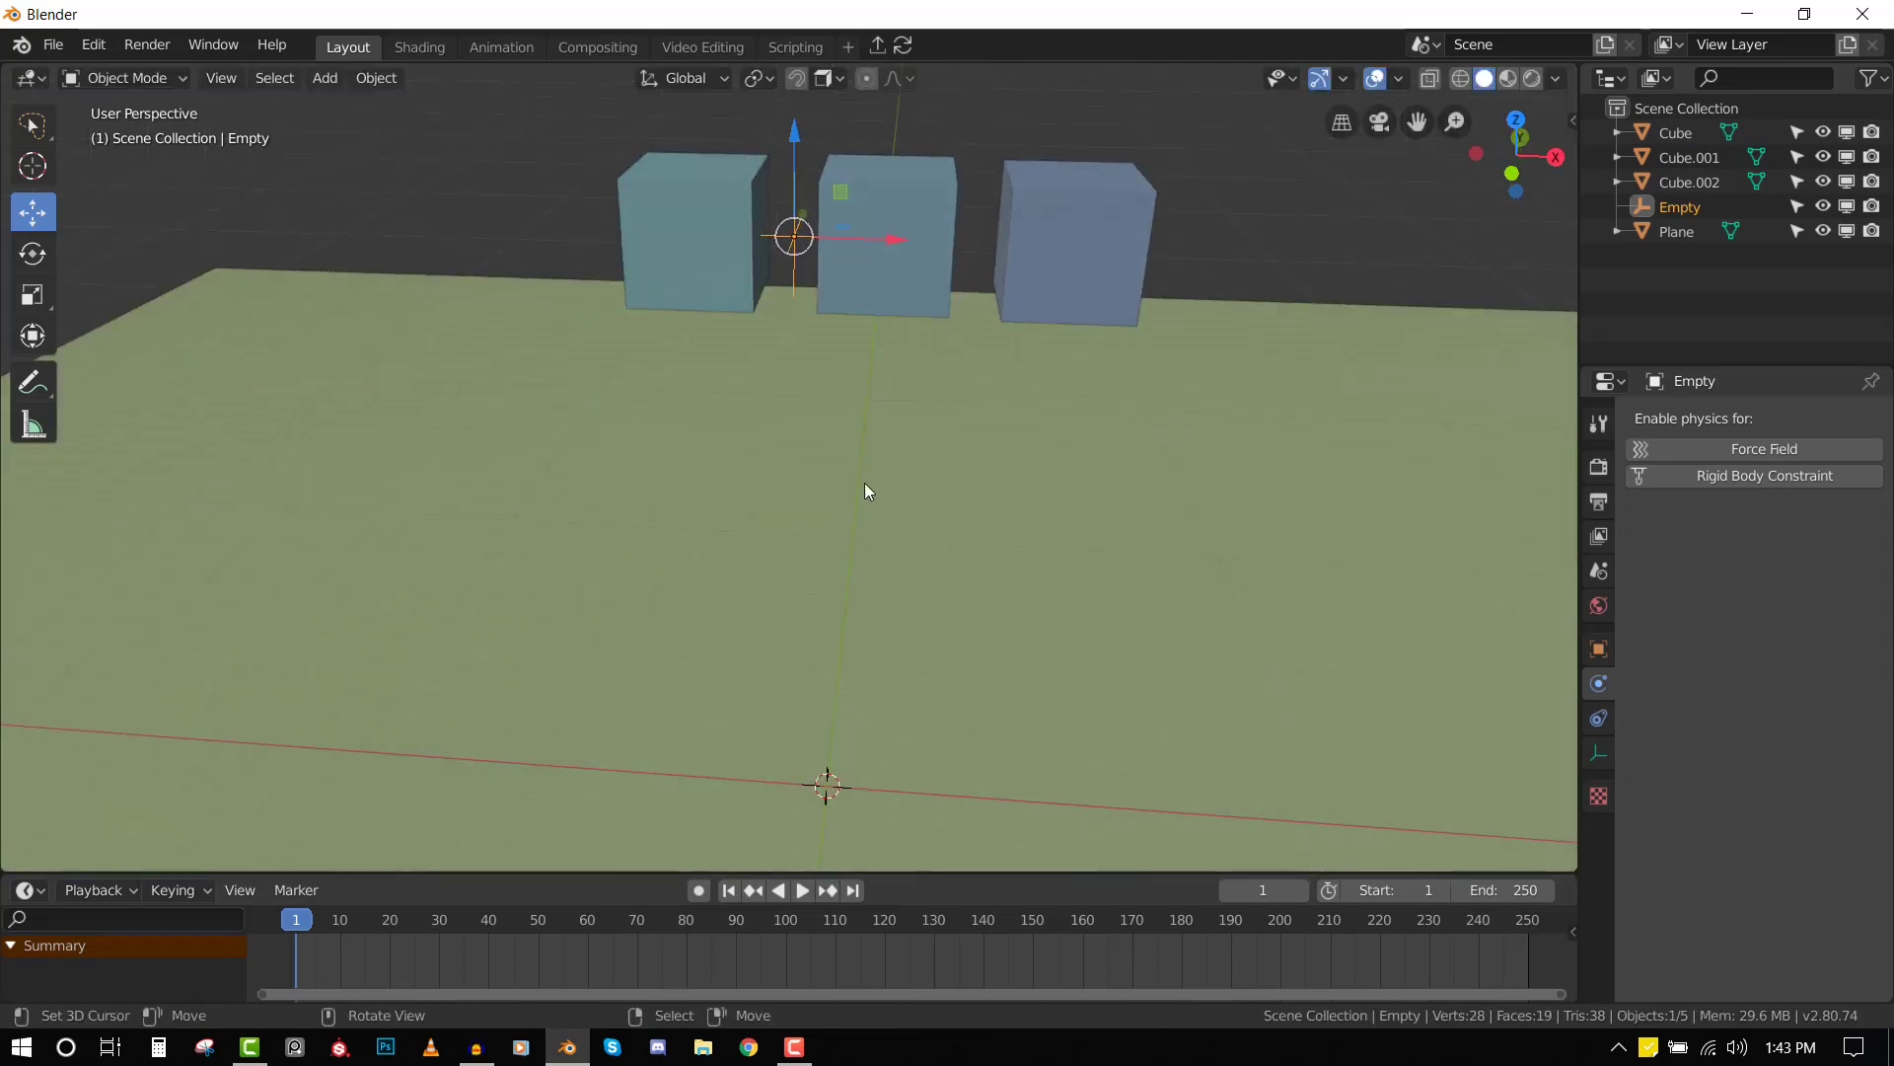
# - Shift the middle cube left toward the first, keeping the empty in place
pyautogui.click(897, 281)
pyautogui.moveTo(973, 233); pyautogui.dragTo(947, 233)
pyautogui.click(785, 231)
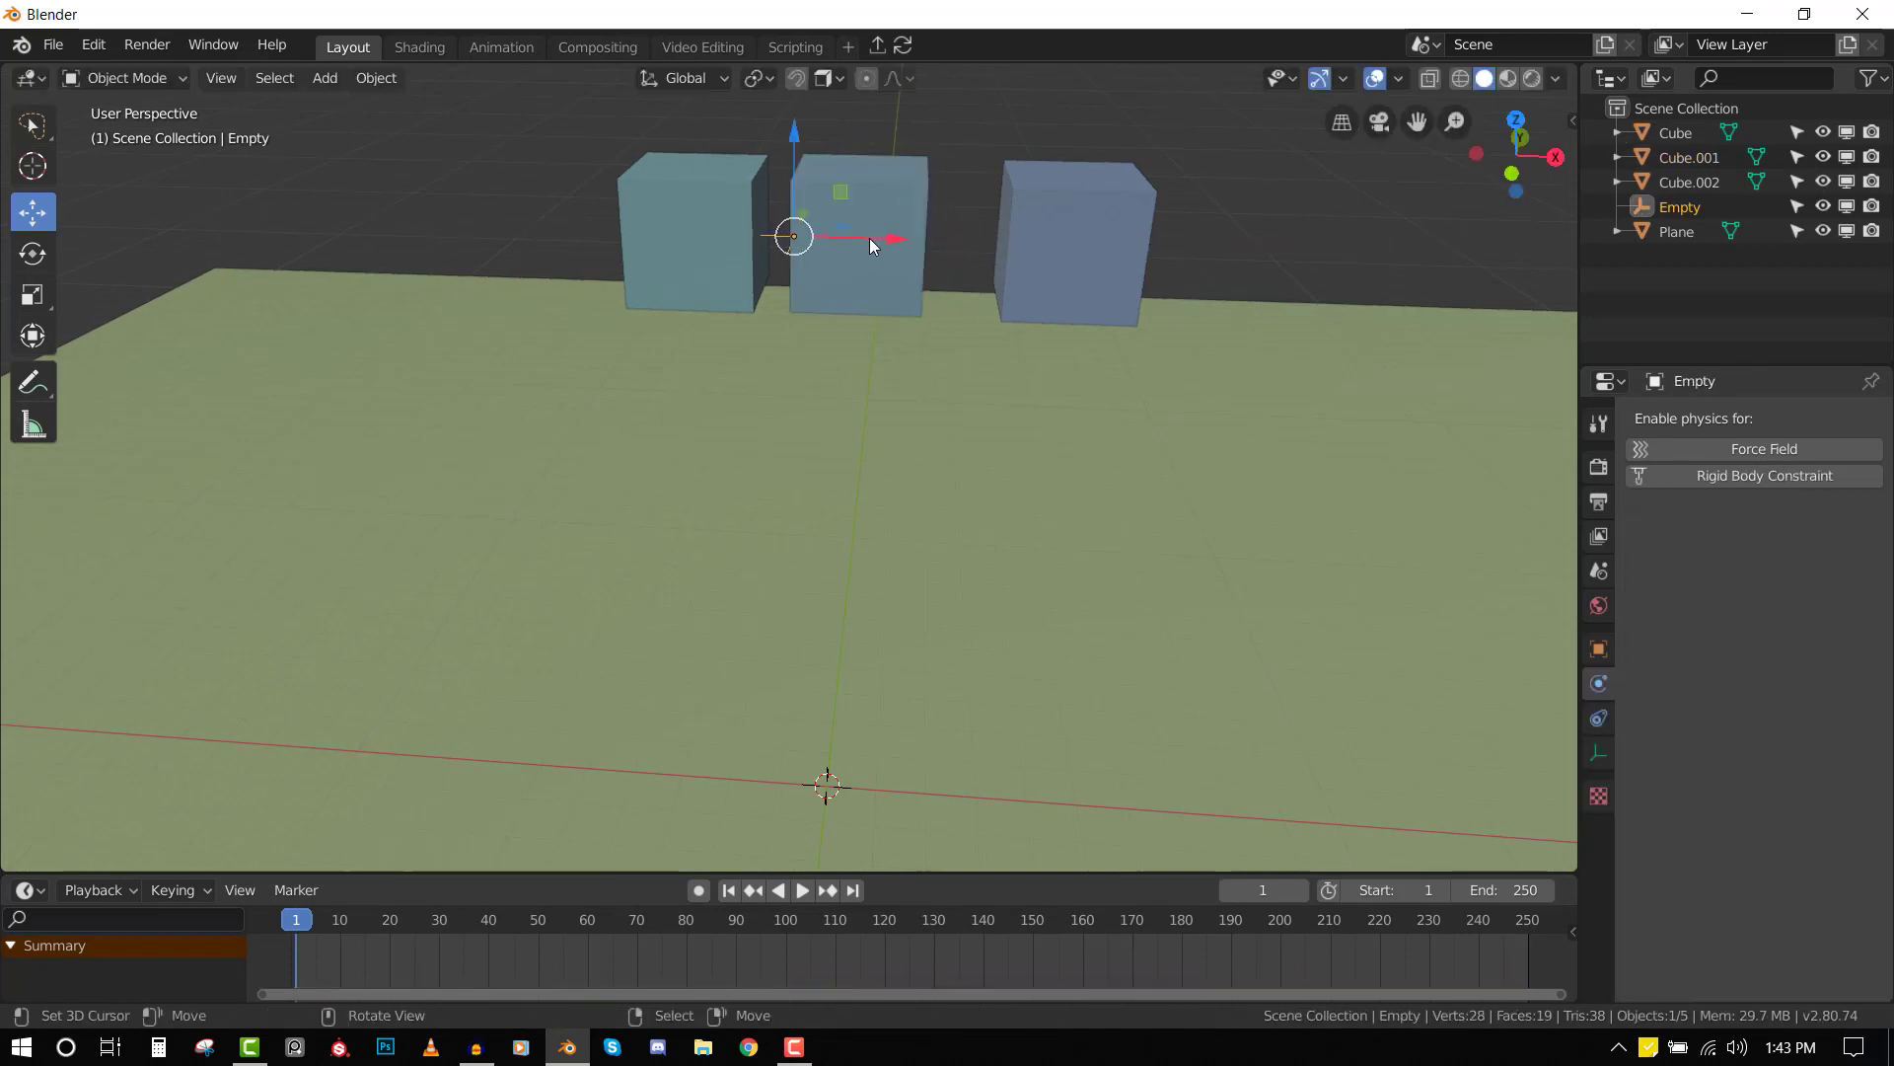
pyautogui.press('g')
pyautogui.click(848, 237)
pyautogui.scroll(-6, 955, 418)
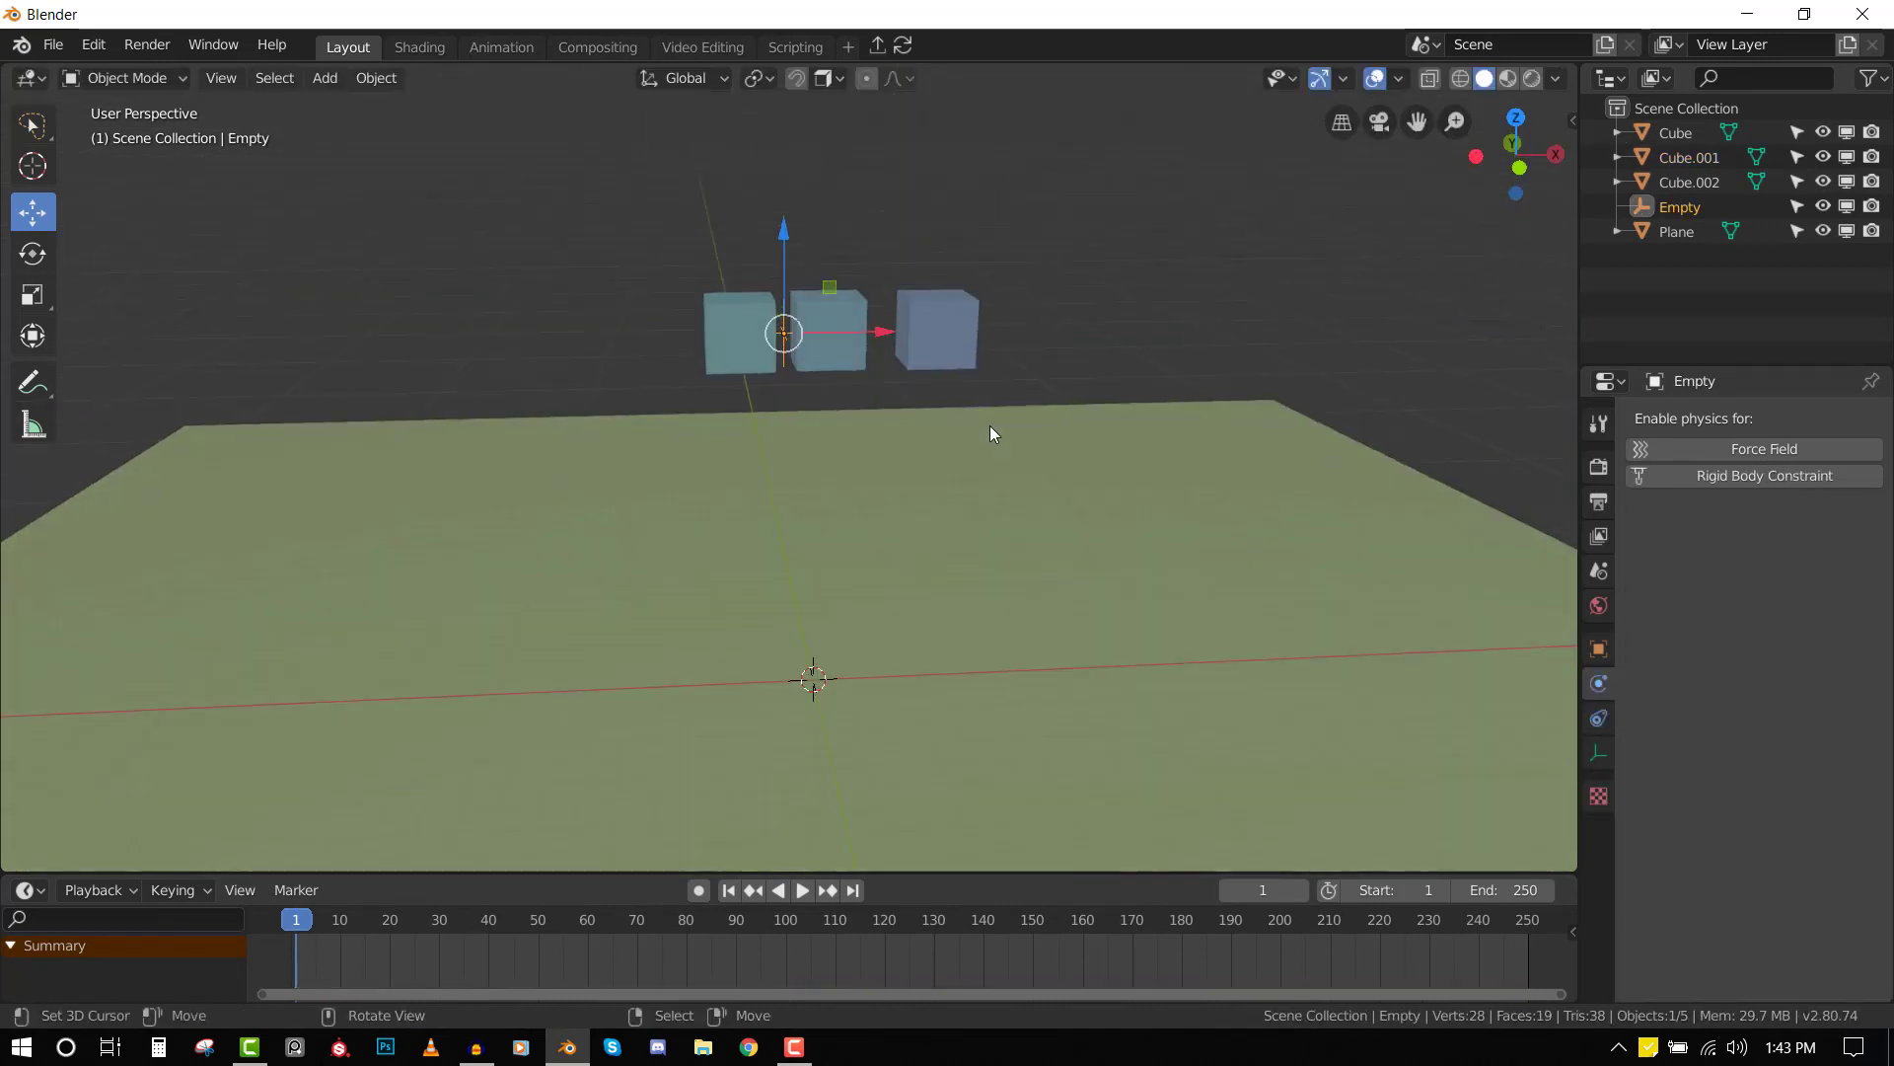
# - Run a drop test, then rewind and return to front view
pyautogui.press('space')
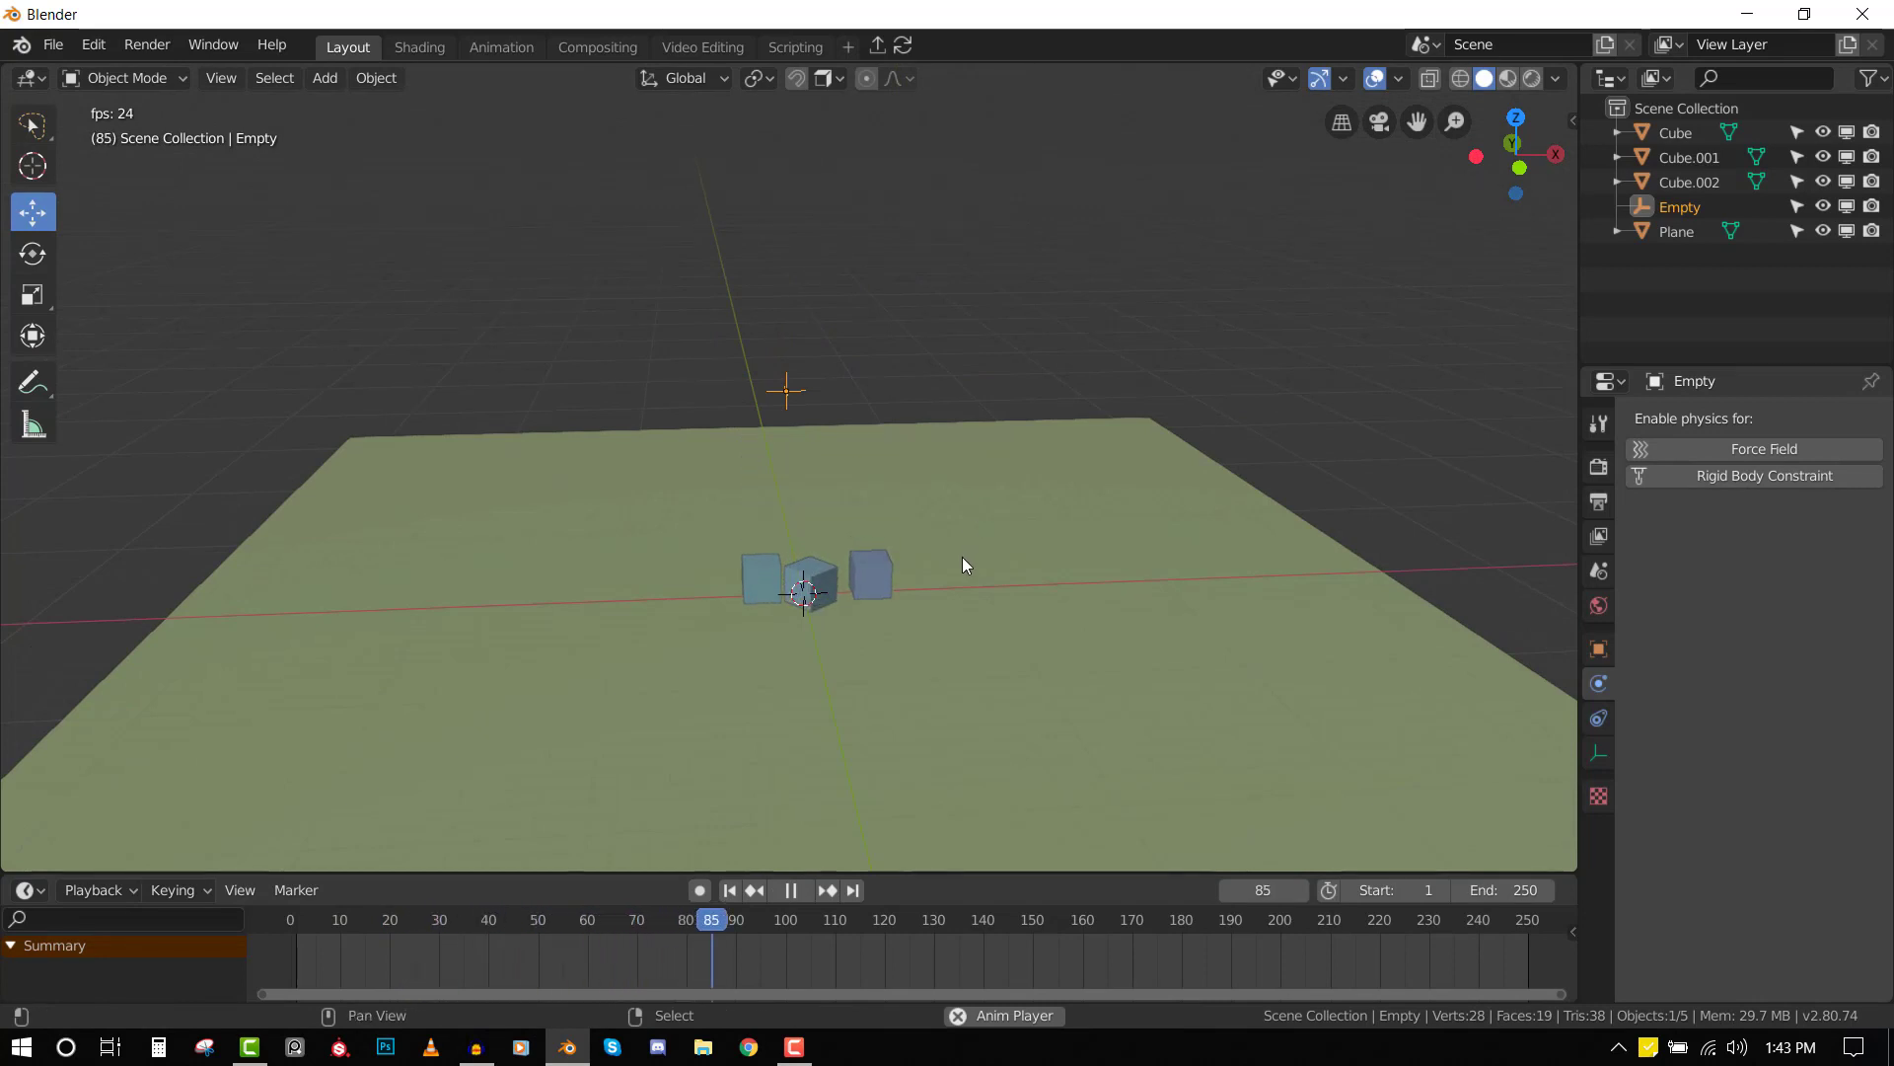
pyautogui.press('Escape')
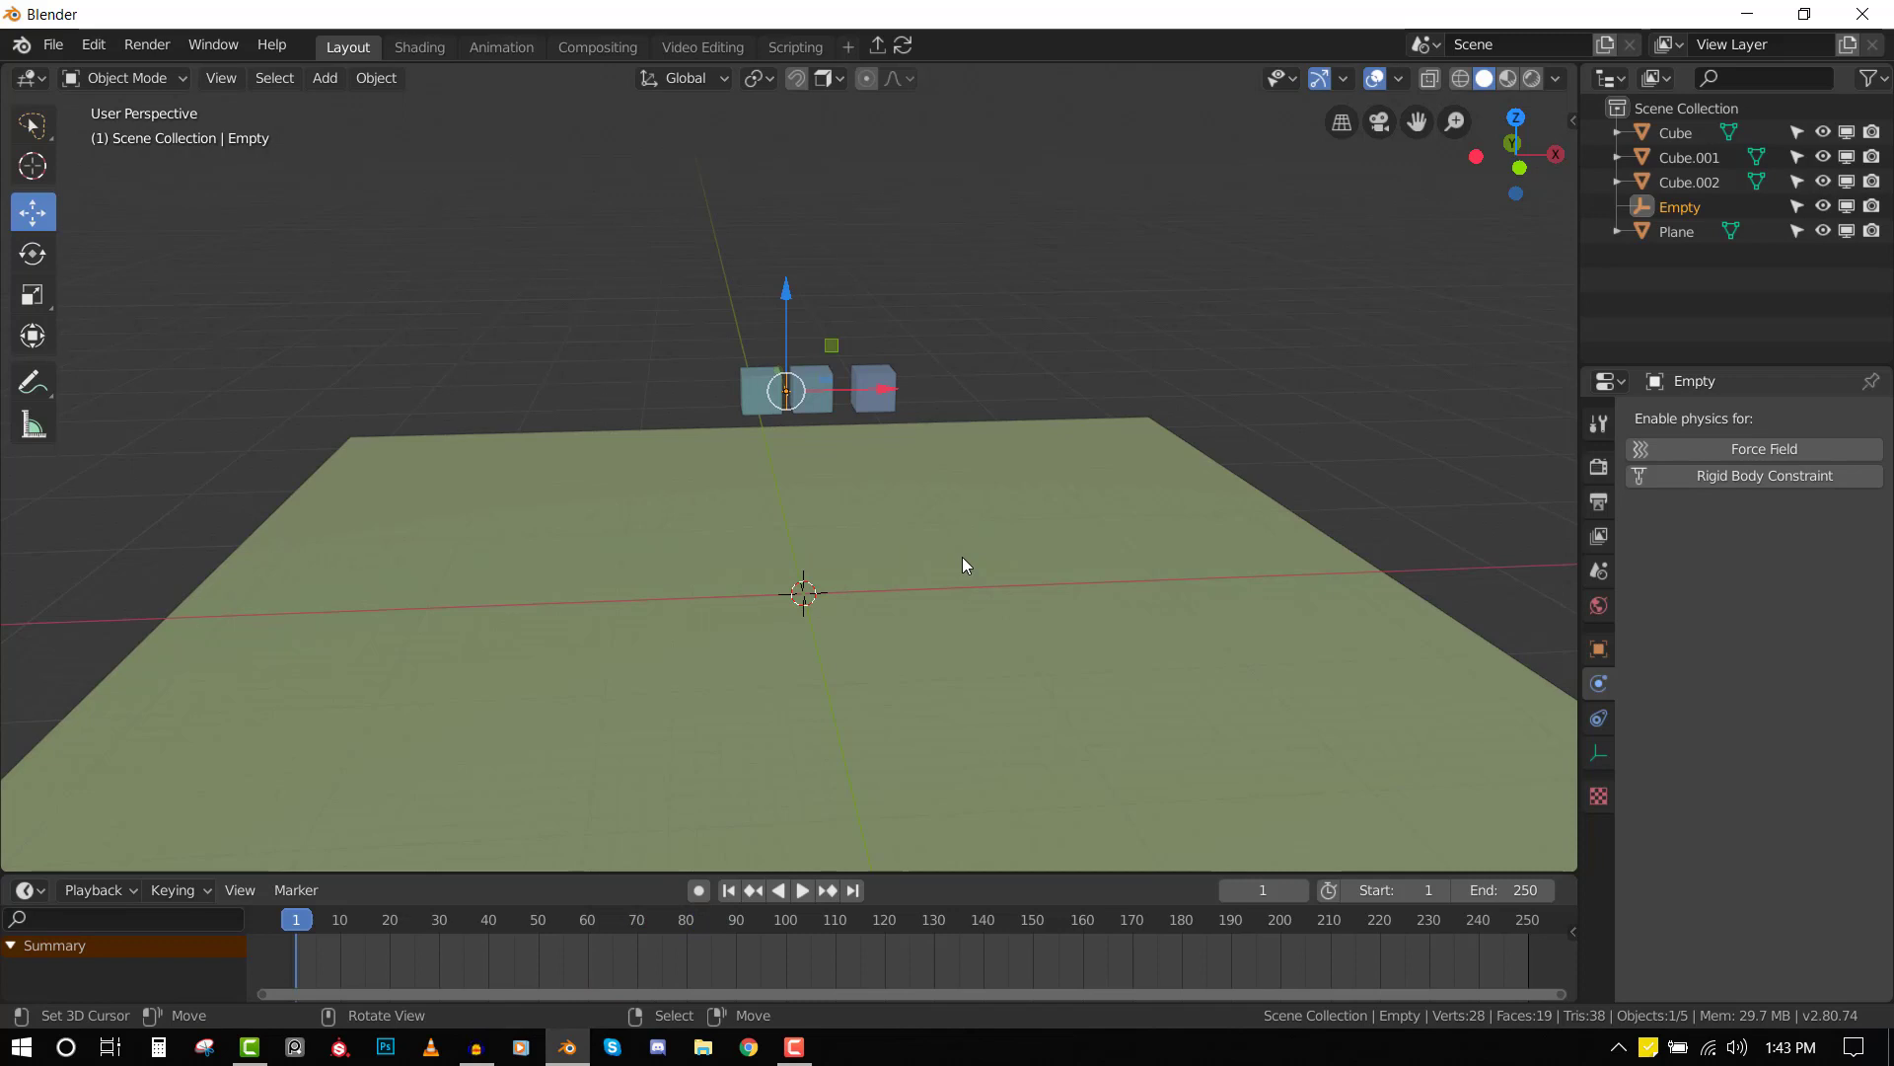
pyautogui.press('KP_1')
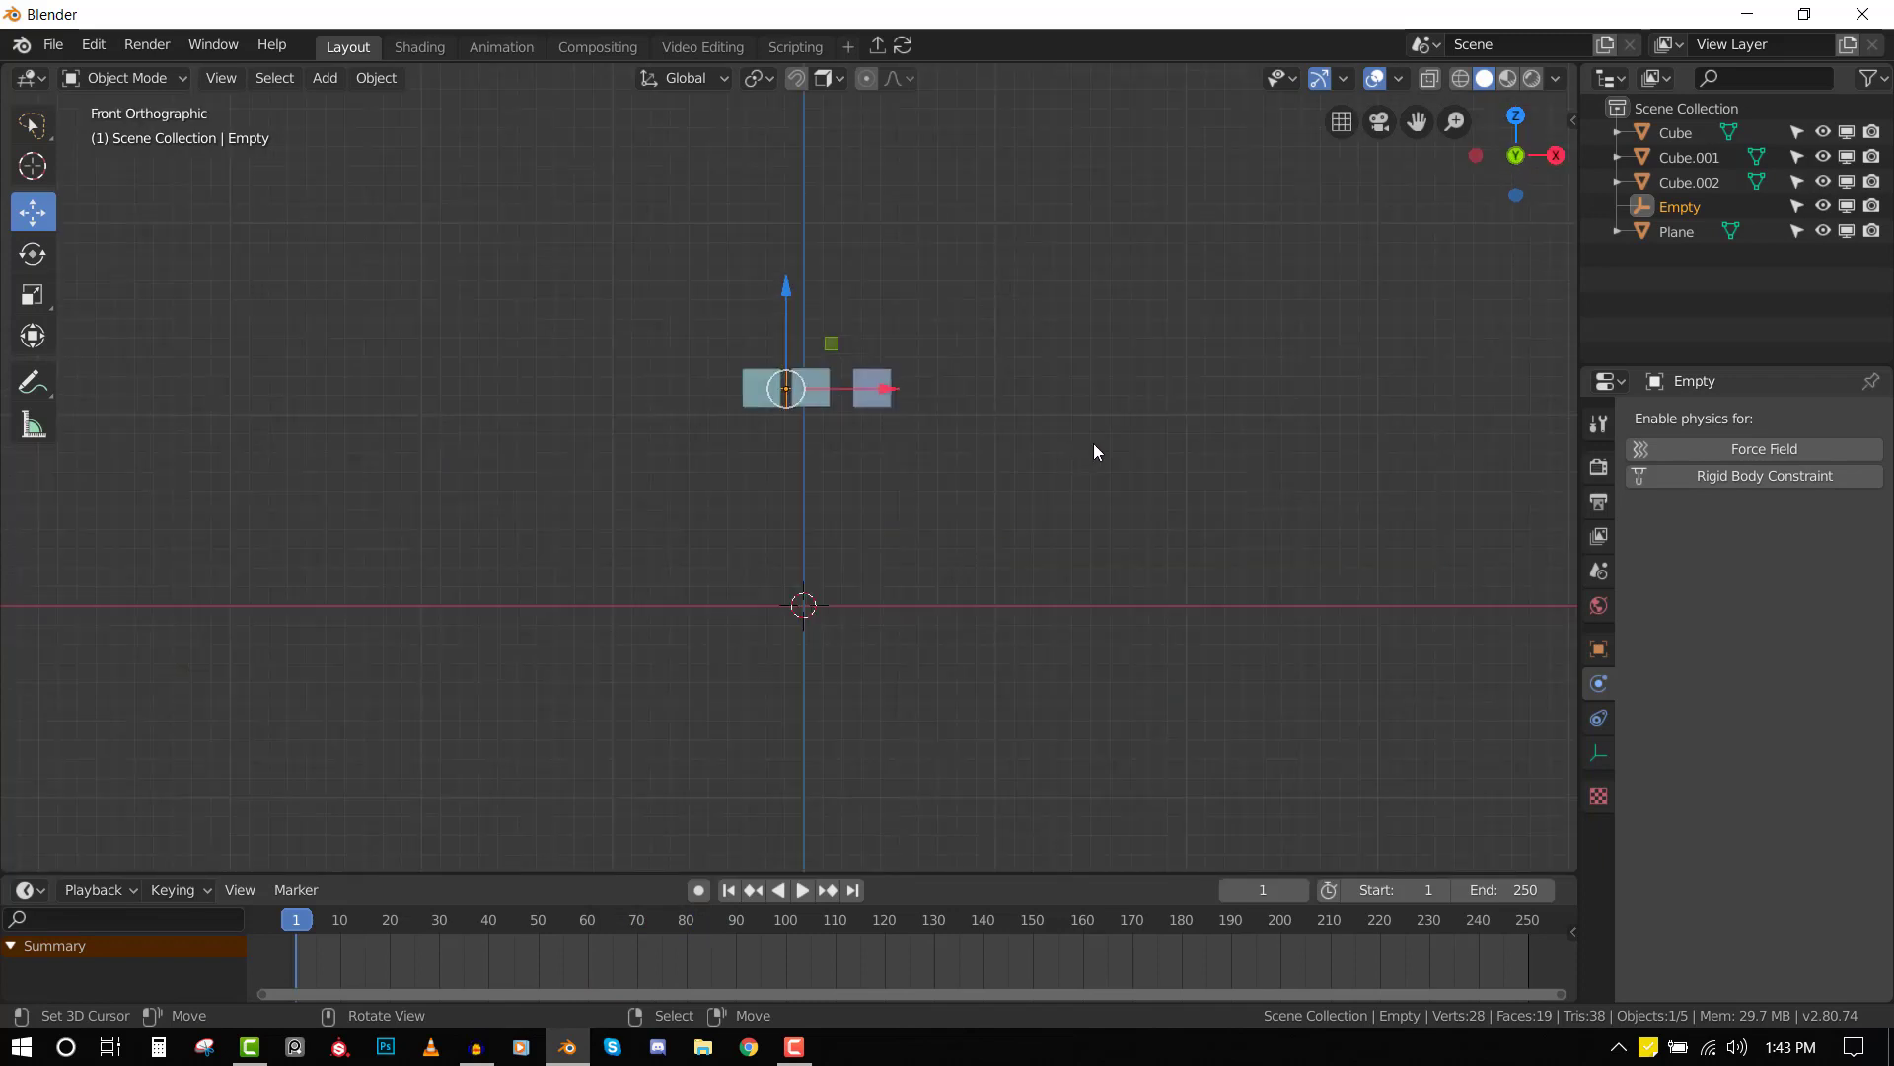
pyautogui.scroll(2, 1093, 451)
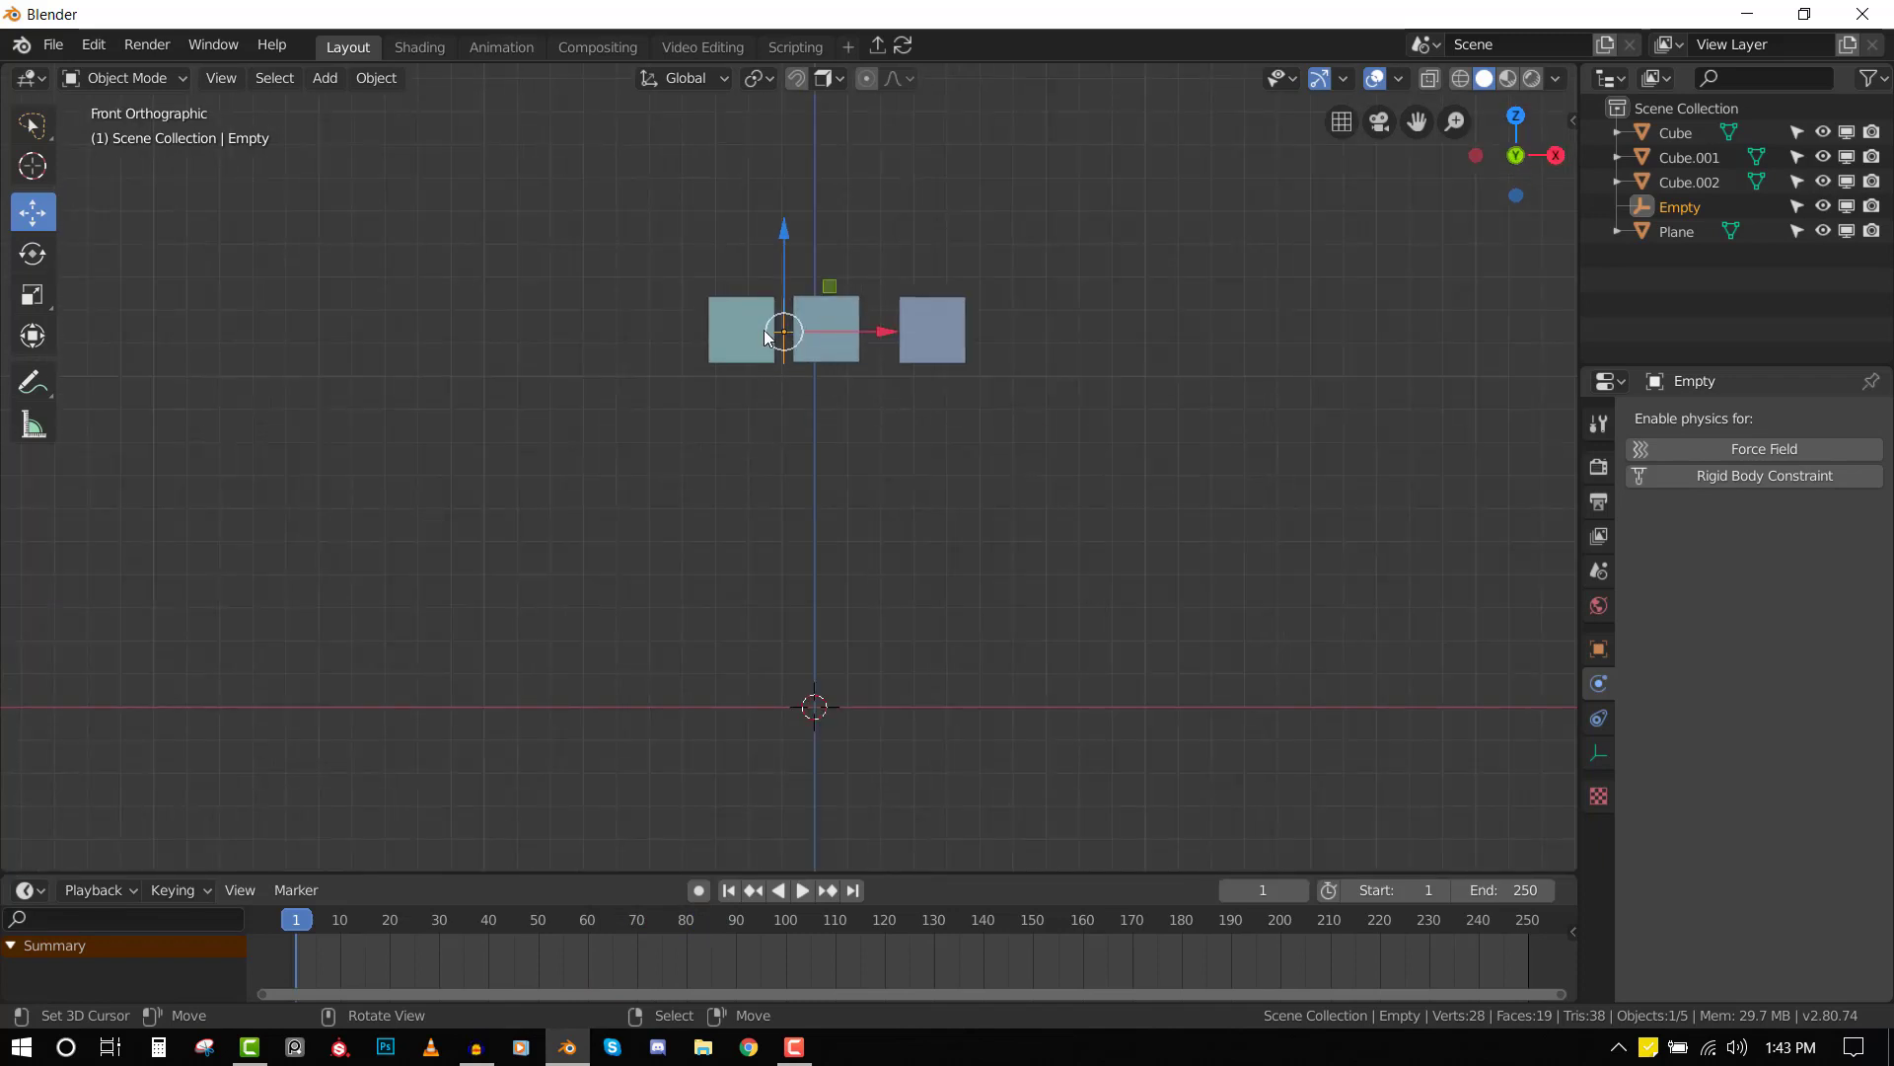
# - Add a Rigid Body Constraint to the empty, keeping its type as Fixed
pyautogui.click(1743, 484)
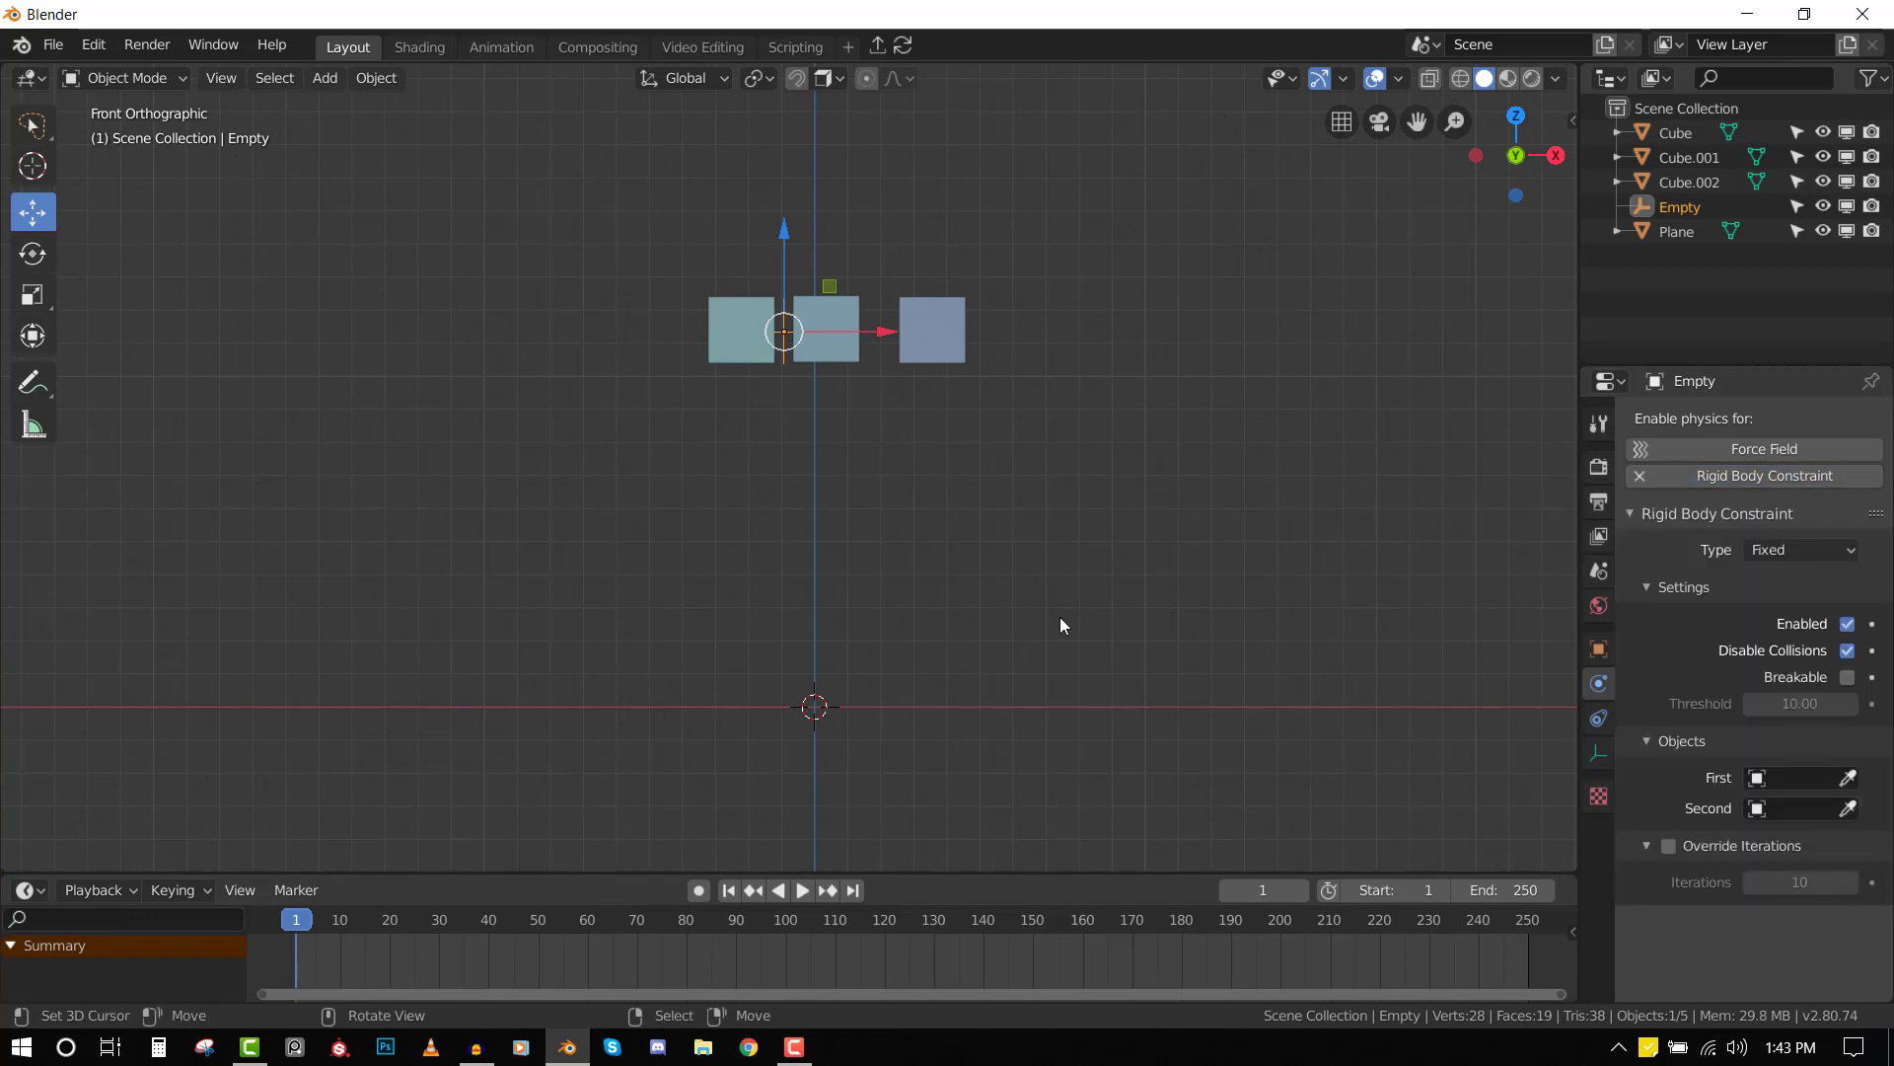
pyautogui.moveTo(1003, 535); pyautogui.dragTo(1519, 518, button='middle')
pyautogui.click(1768, 551)
pyautogui.click(1756, 574)
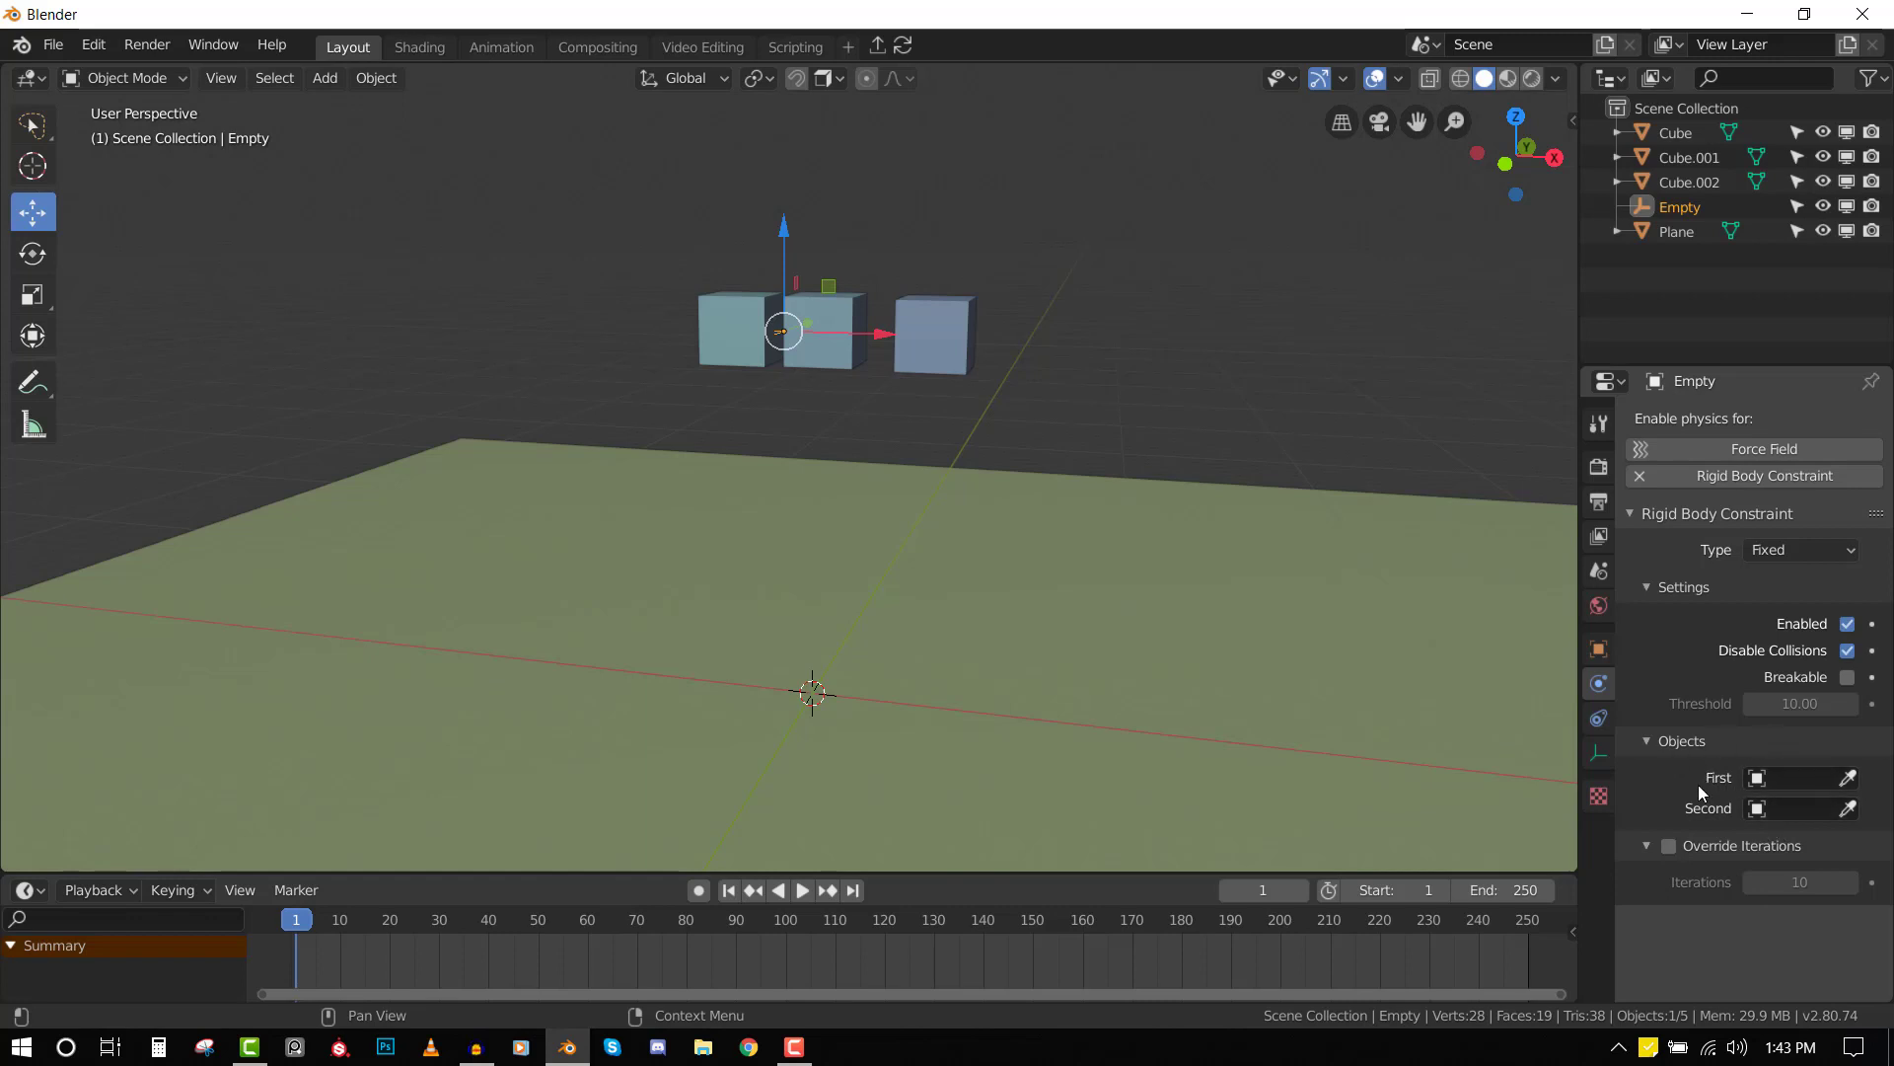
# - Set the constraint's First object to Cube and Second to Cube.001
pyautogui.click(1848, 779)
pyautogui.click(754, 304)
pyautogui.click(1848, 808)
pyautogui.click(836, 289)
# - Play a drop test of the constrained cubes and rewind to frame 1
pyautogui.moveTo(890, 388); pyautogui.dragTo(920, 387, button='middle')
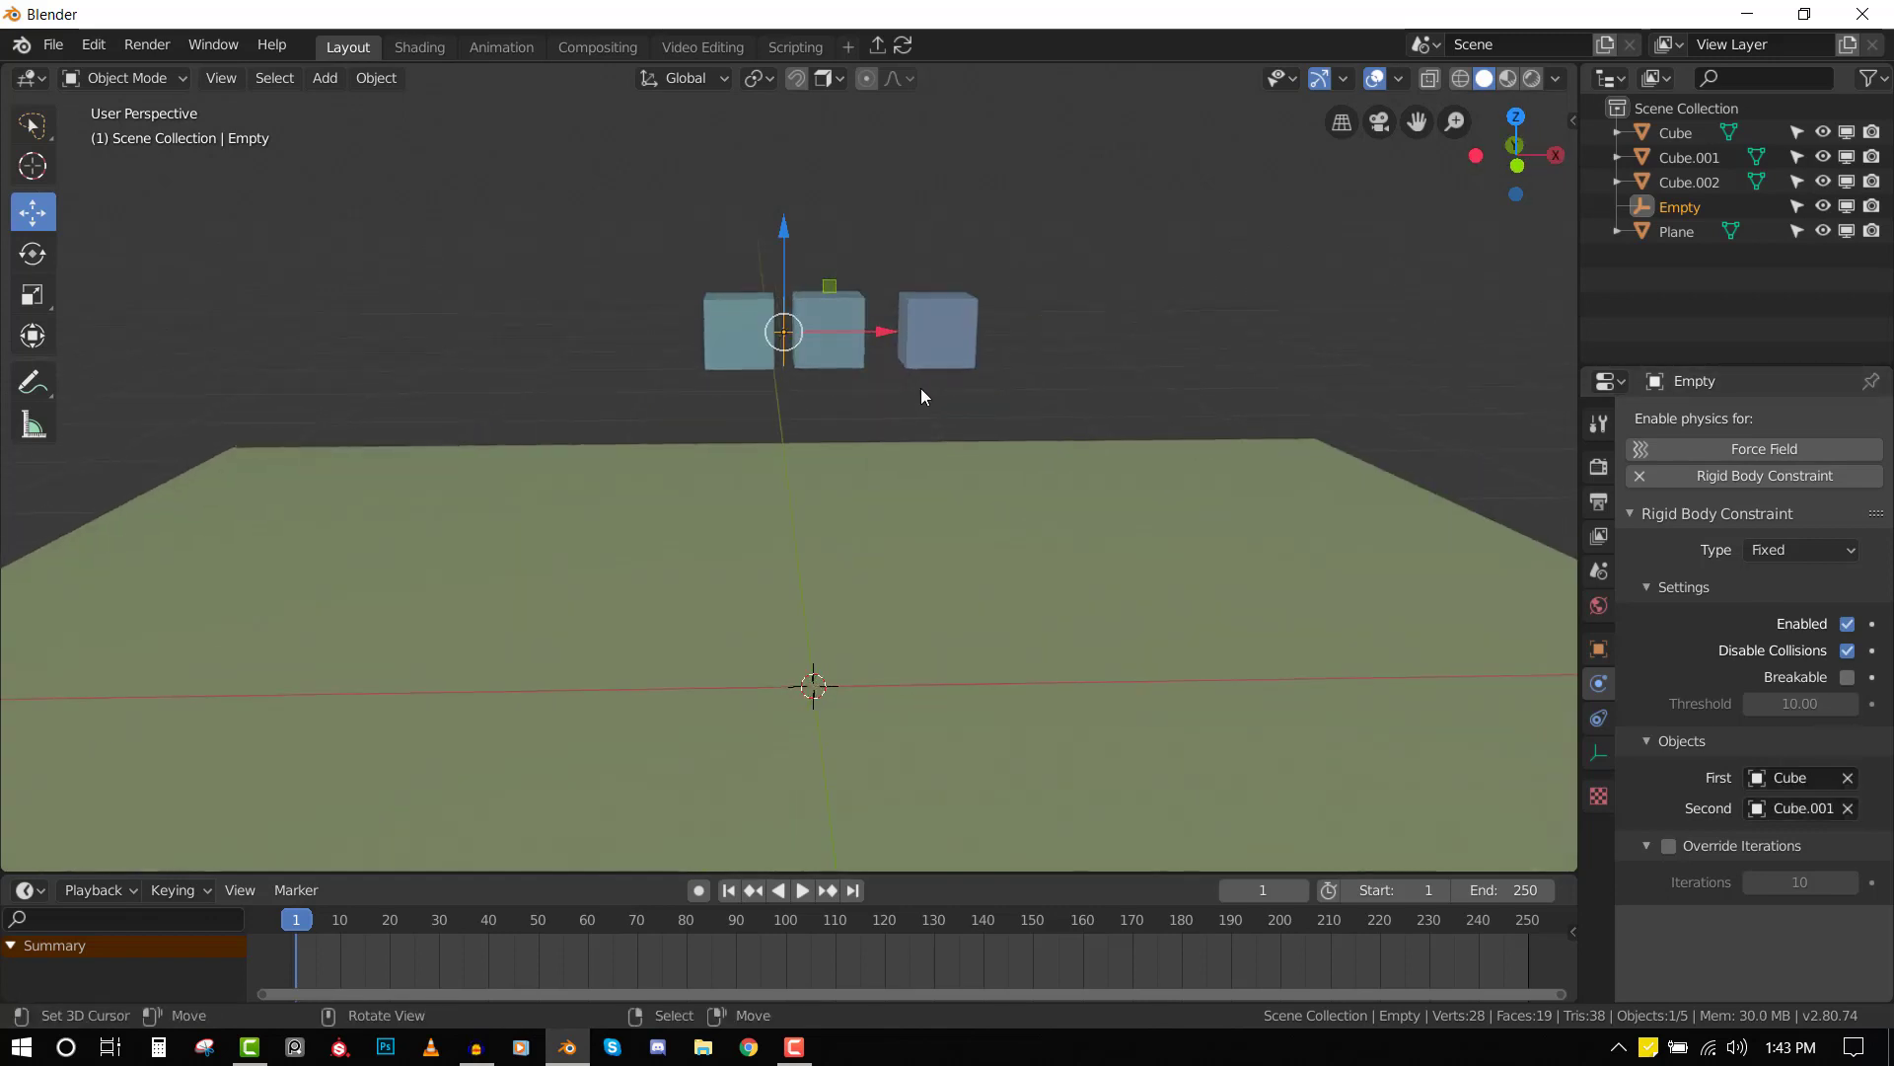
pyautogui.press('space')
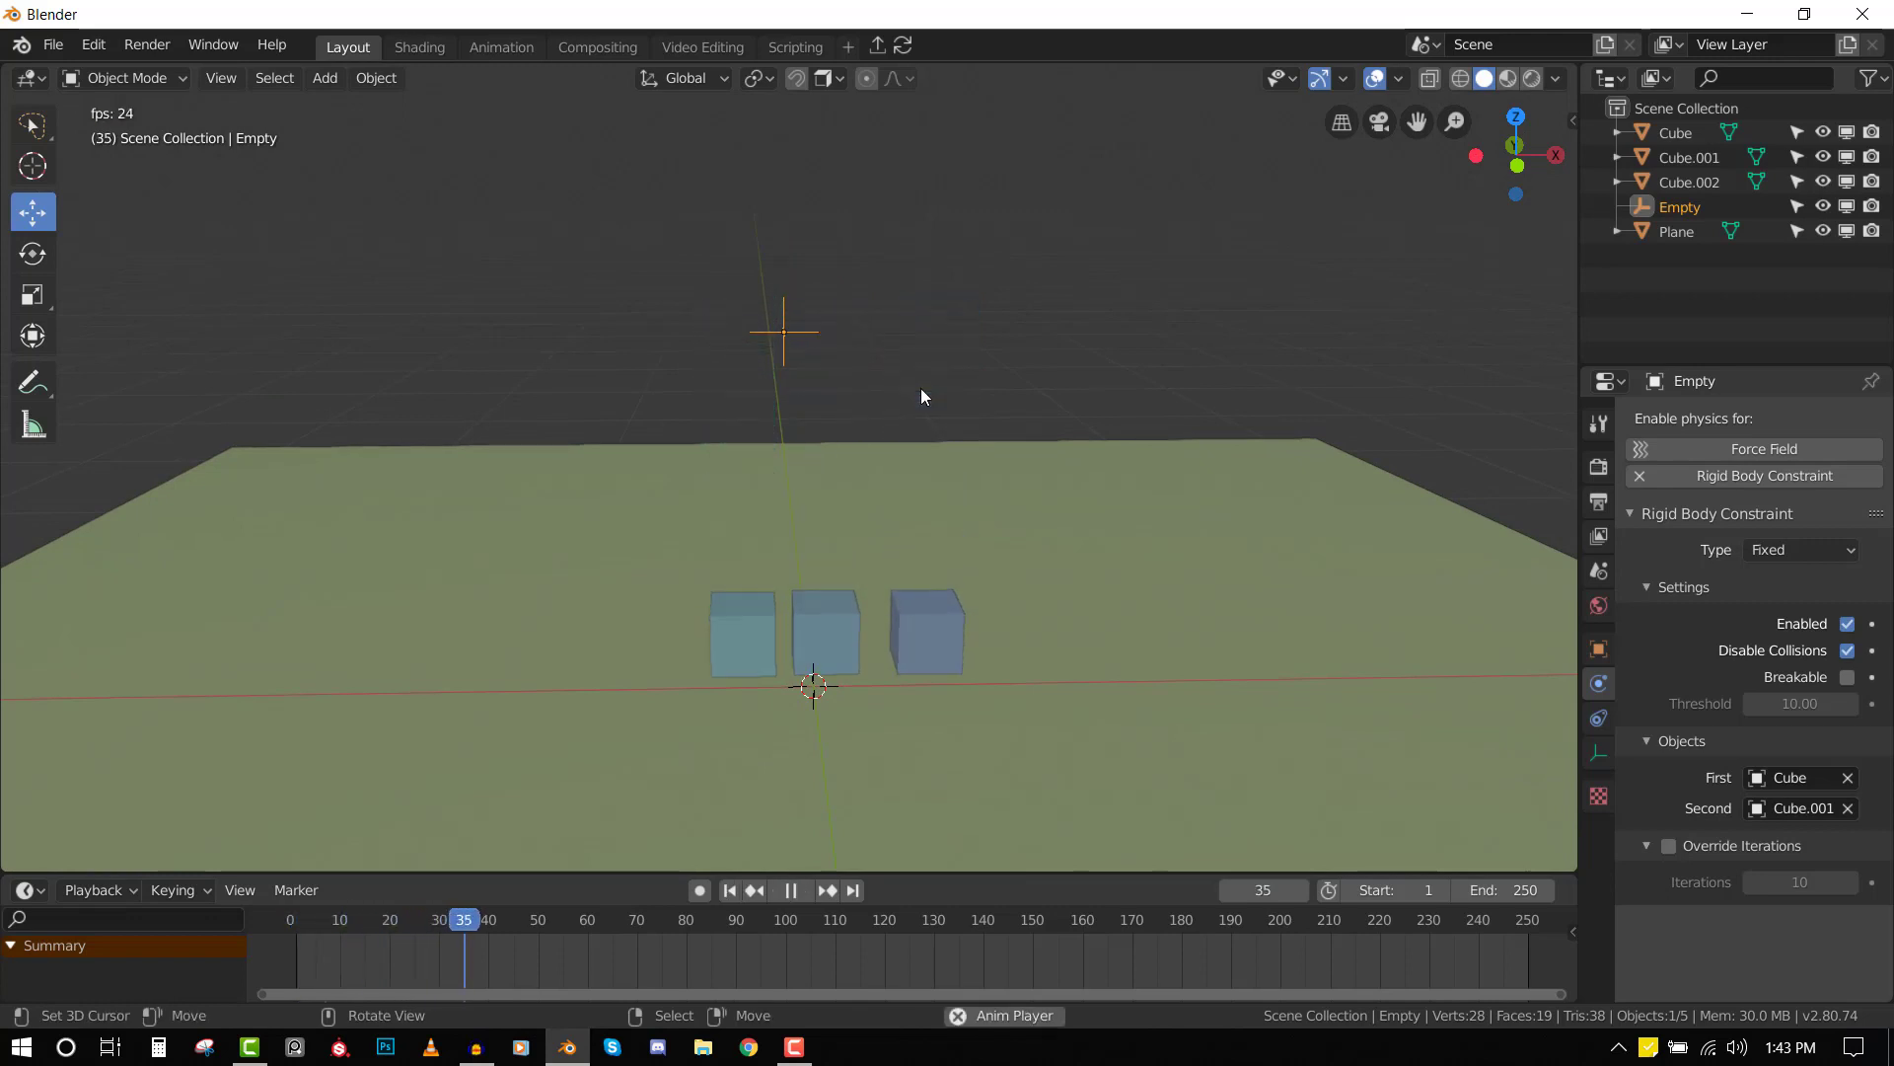
pyautogui.press('space')
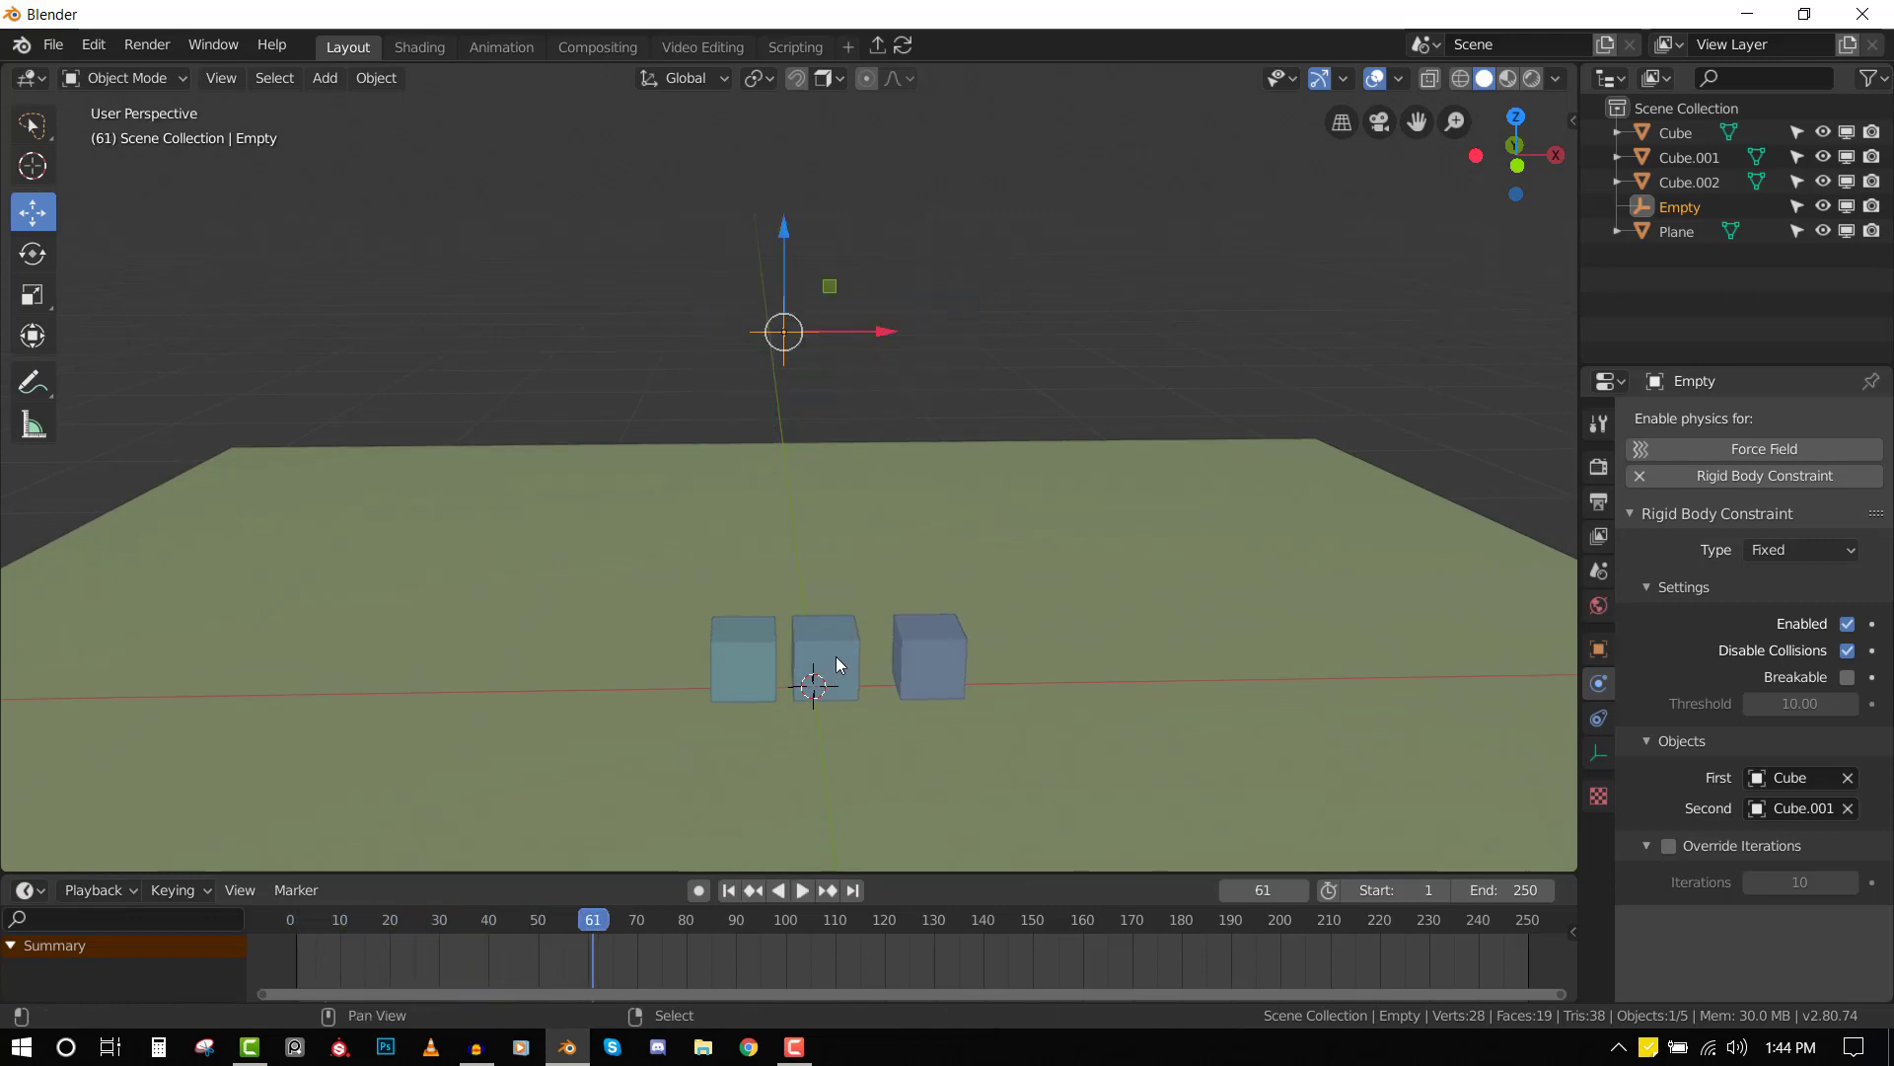
pyautogui.hotkey('shift', 'Left')
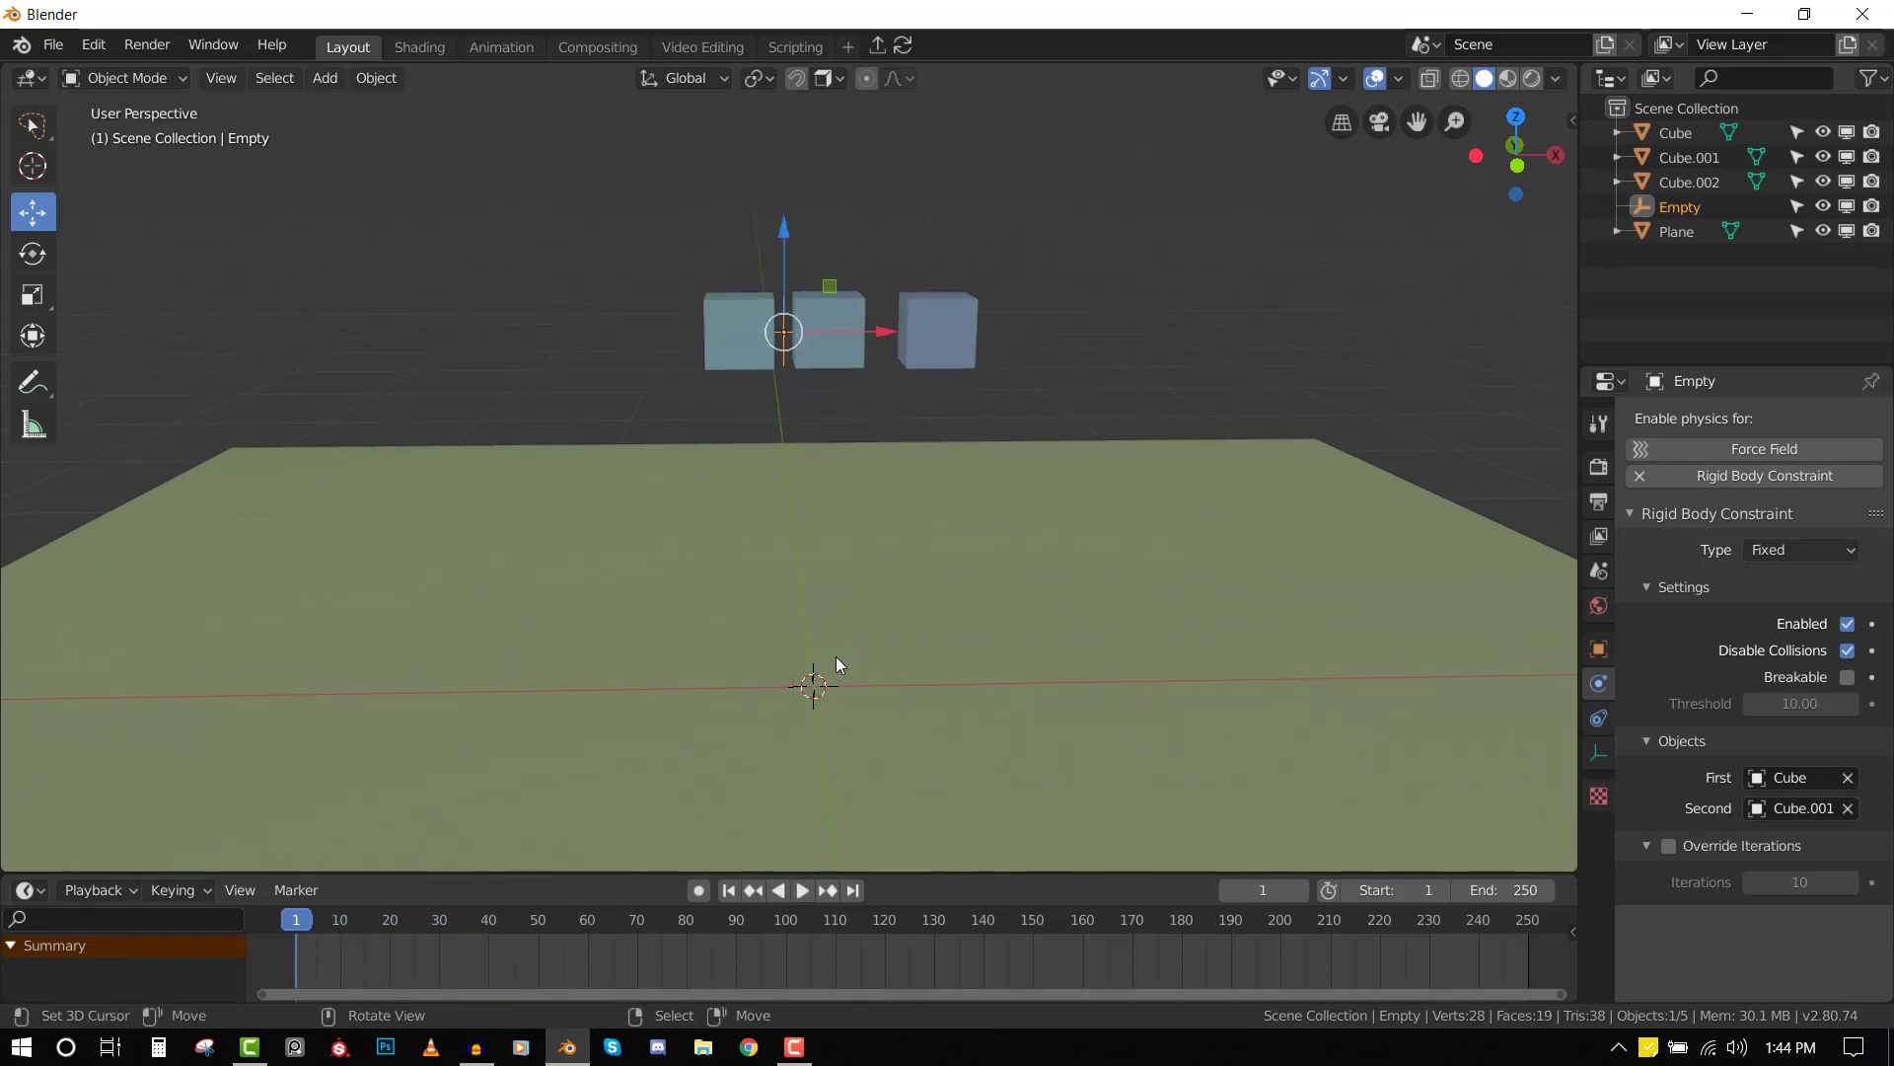
# - Rotate the middle cube to a tilted angle
pyautogui.click(802, 314)
pyautogui.scroll(2, 908, 390)
pyautogui.press('r')
pyautogui.press('r')
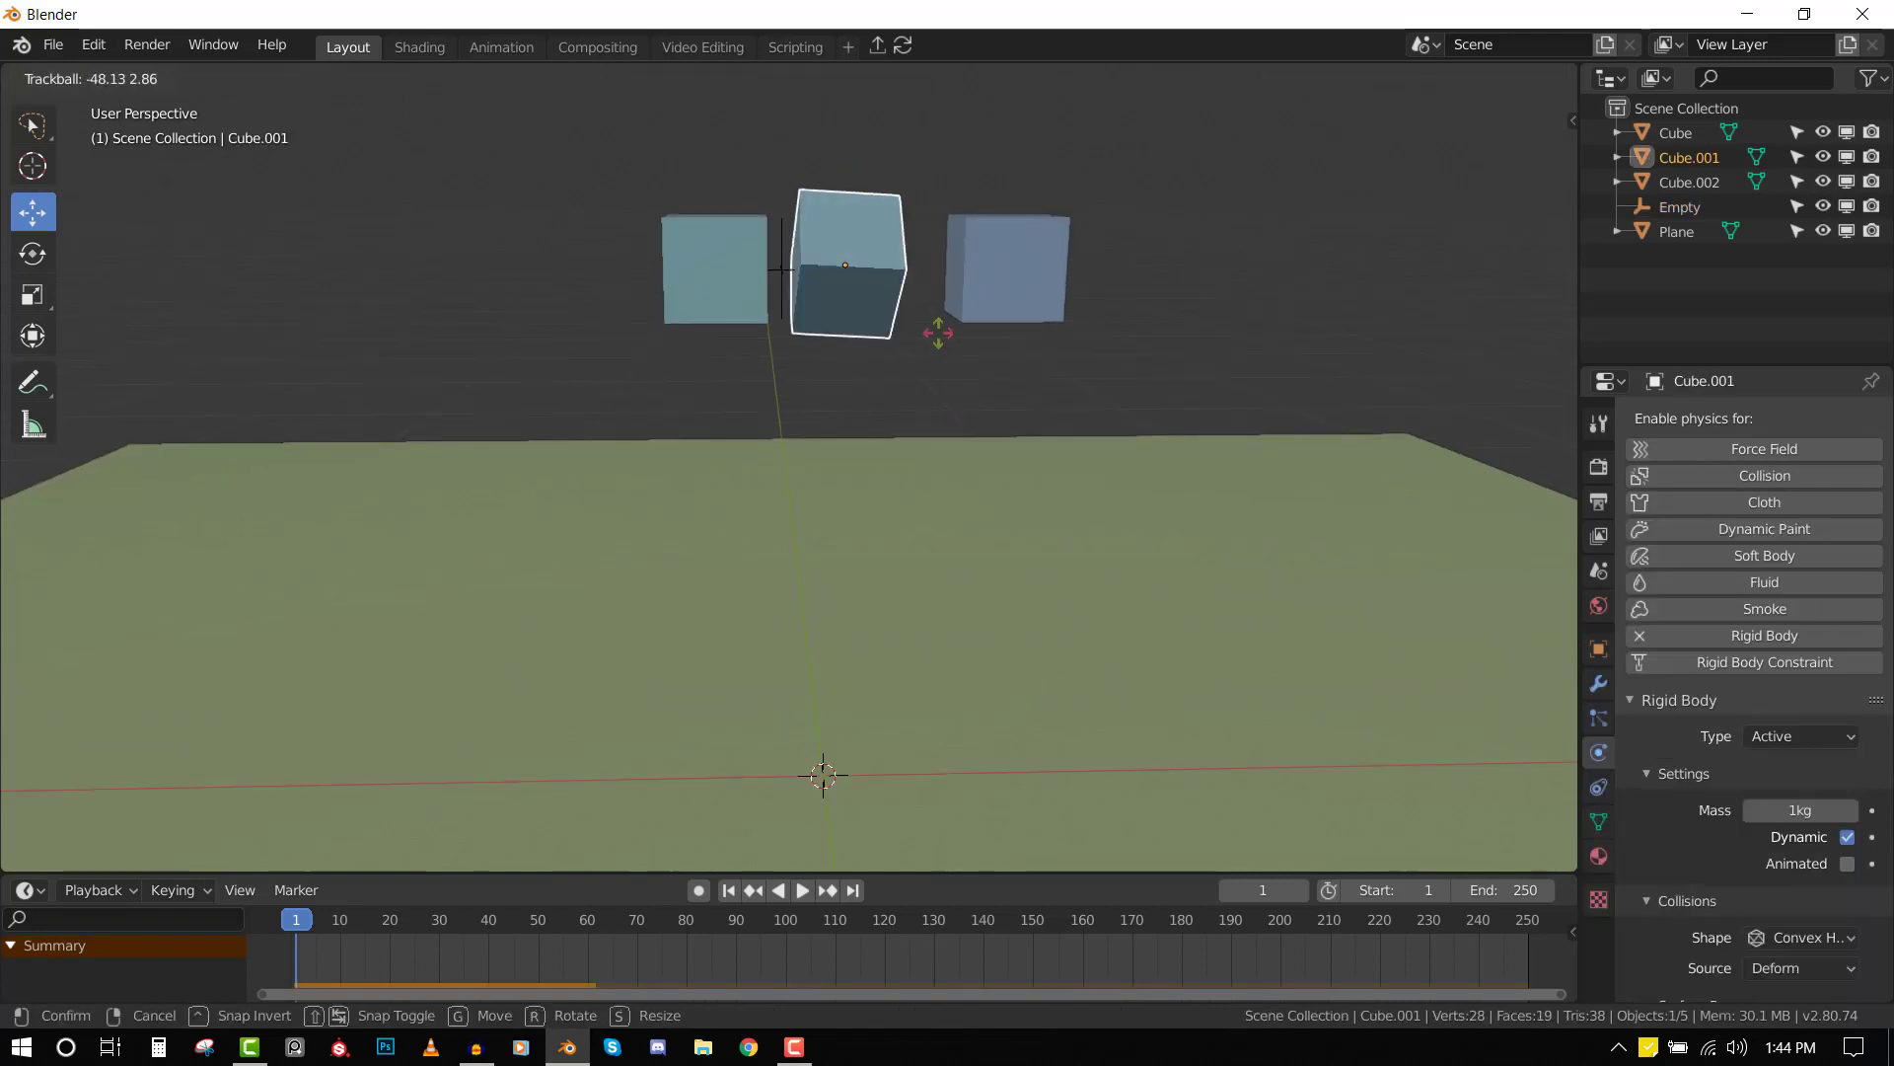
pyautogui.click(938, 334)
pyautogui.moveTo(869, 269); pyautogui.dragTo(854, 280, button='middle')
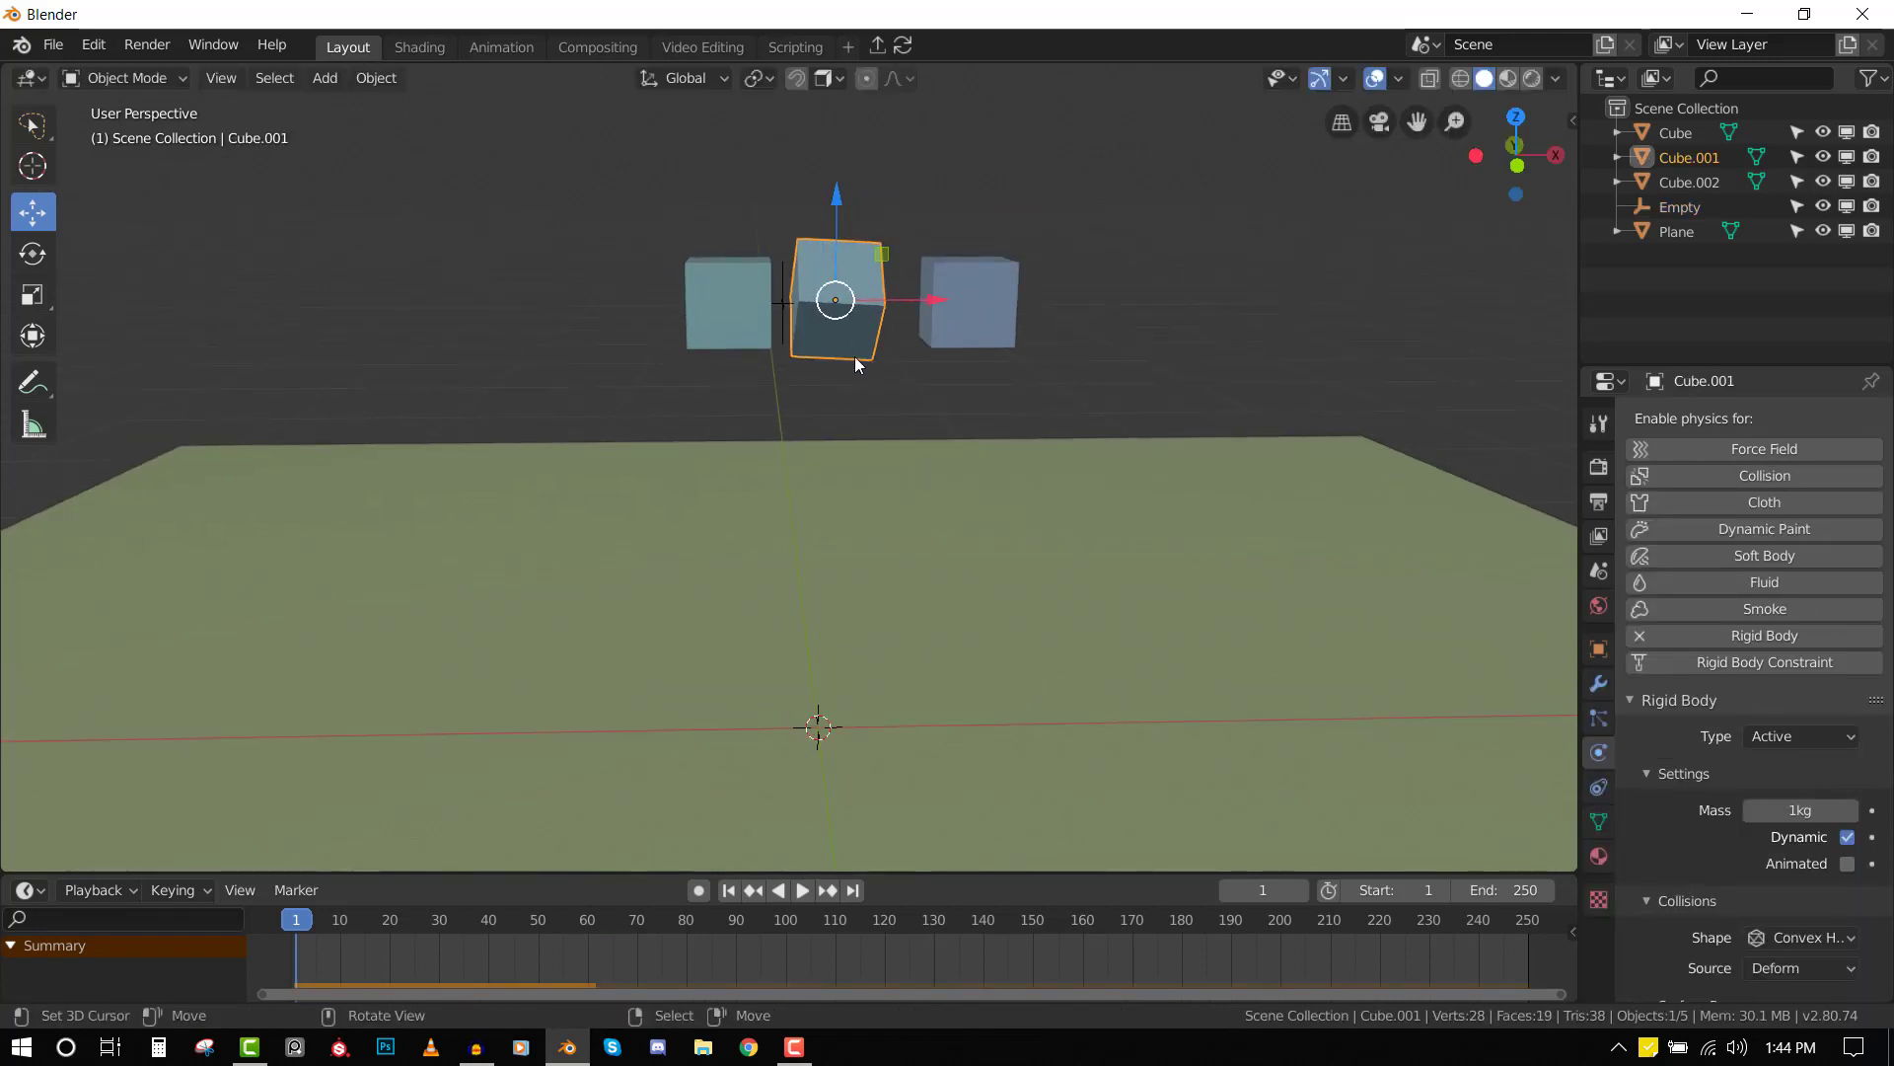
pyautogui.moveTo(851, 370); pyautogui.dragTo(833, 383, button='middle')
# - Play the drop, inspect the landed cubes, and rewind to the first frame
pyautogui.press('space')
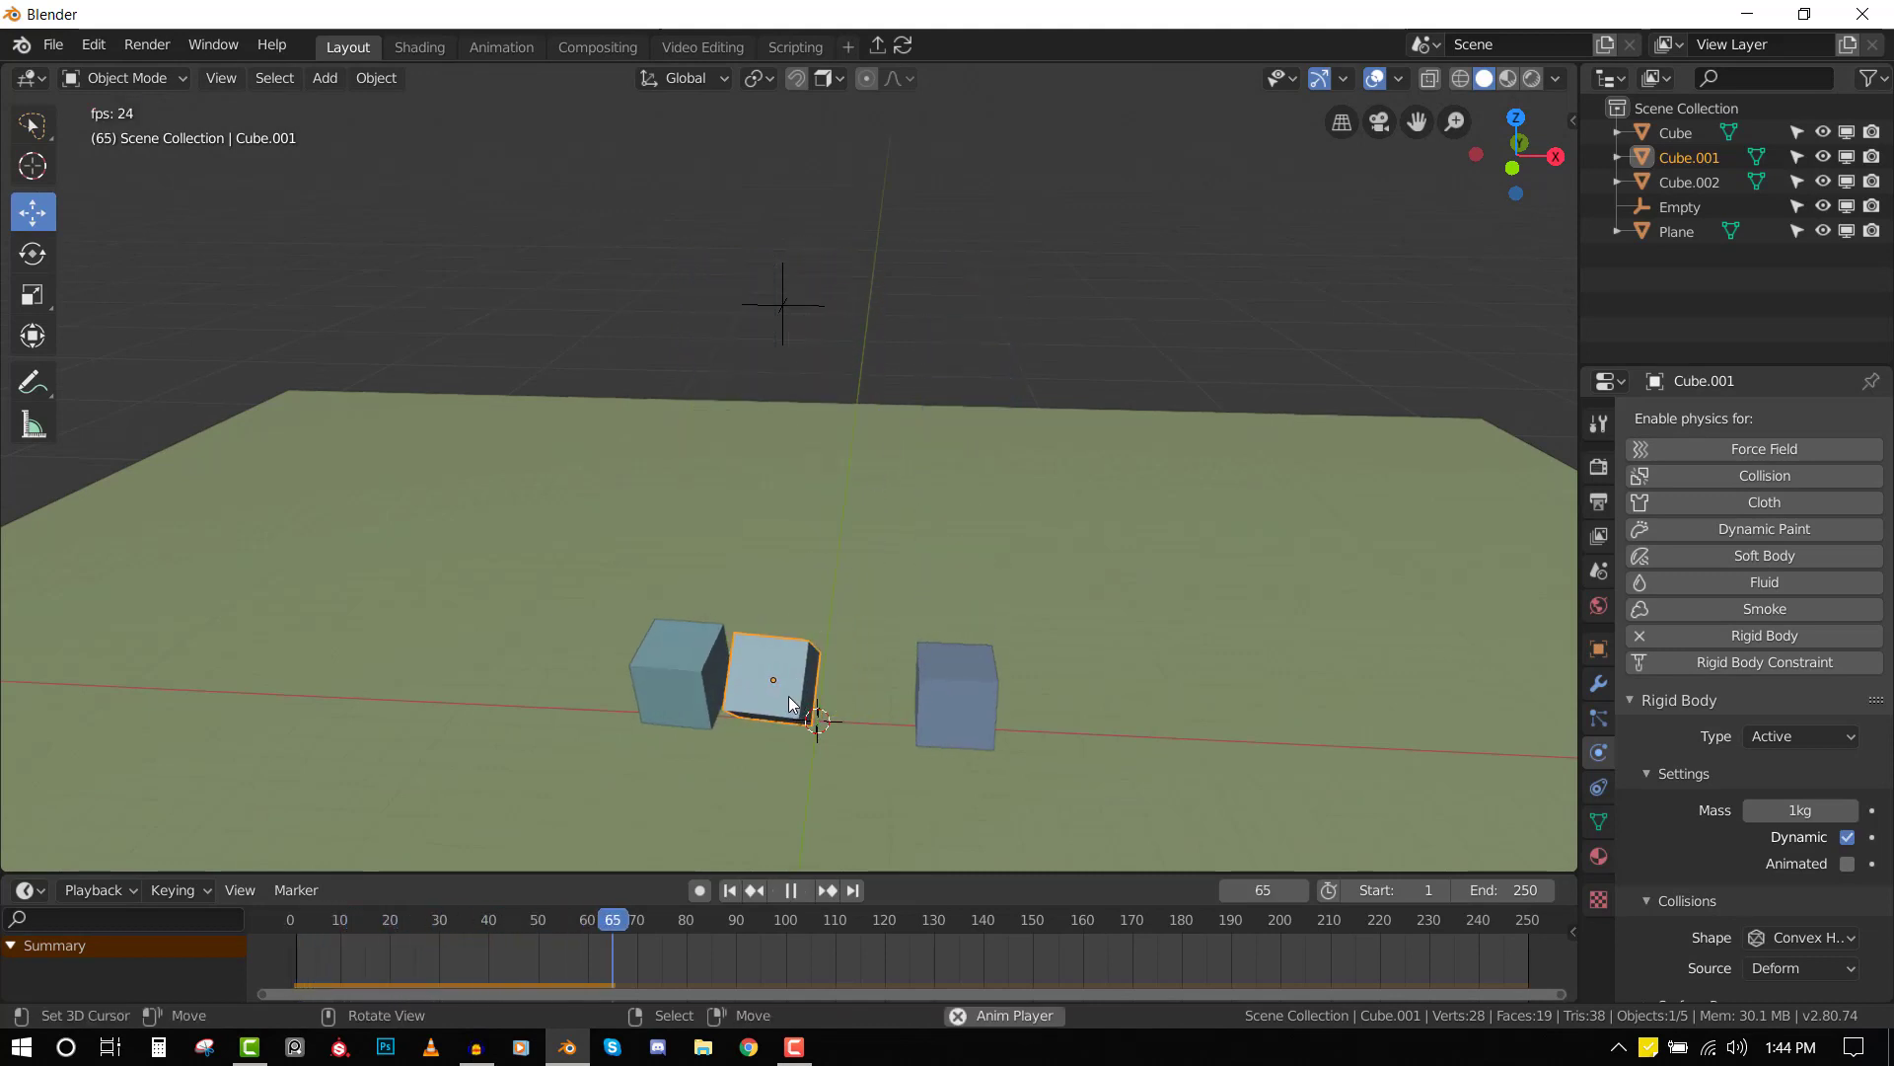
pyautogui.press('space')
pyautogui.moveTo(789, 651); pyautogui.dragTo(716, 677, button='middle')
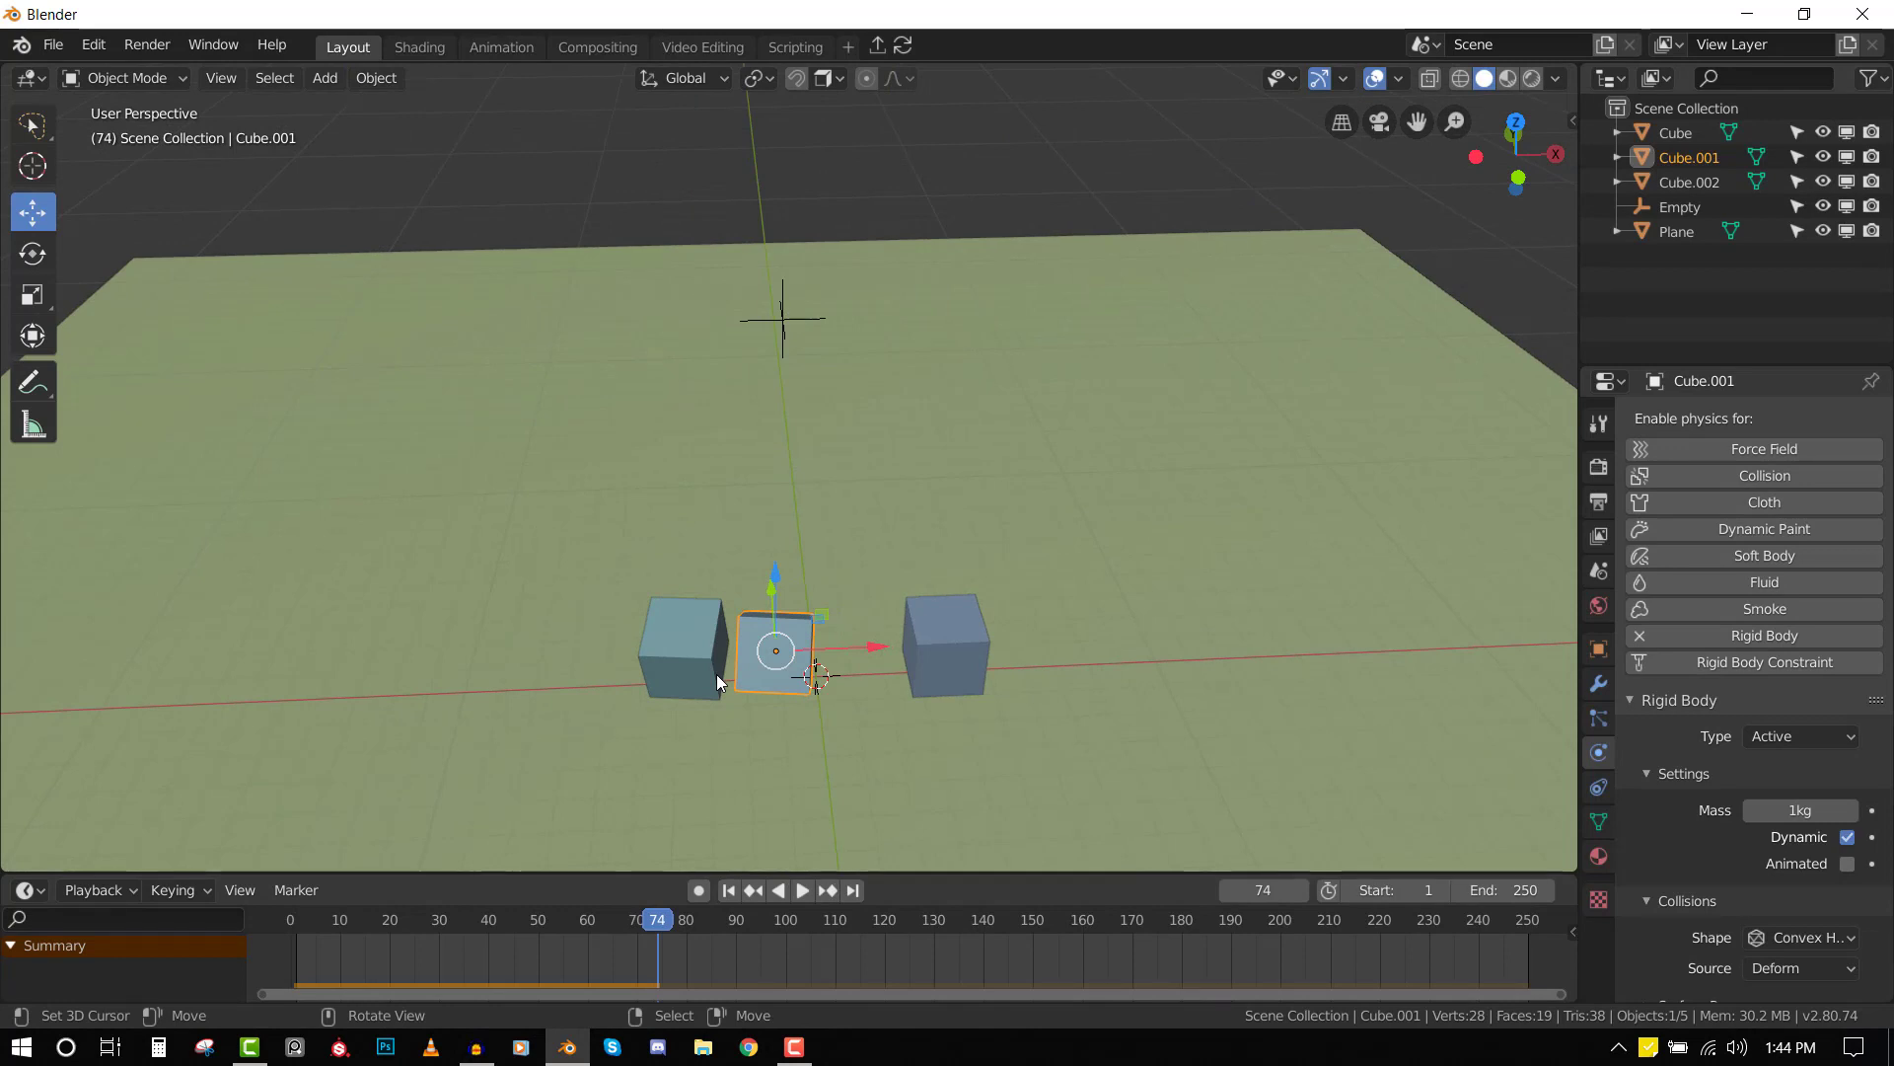
pyautogui.press('space')
pyautogui.hotkey('shift', 'Left')
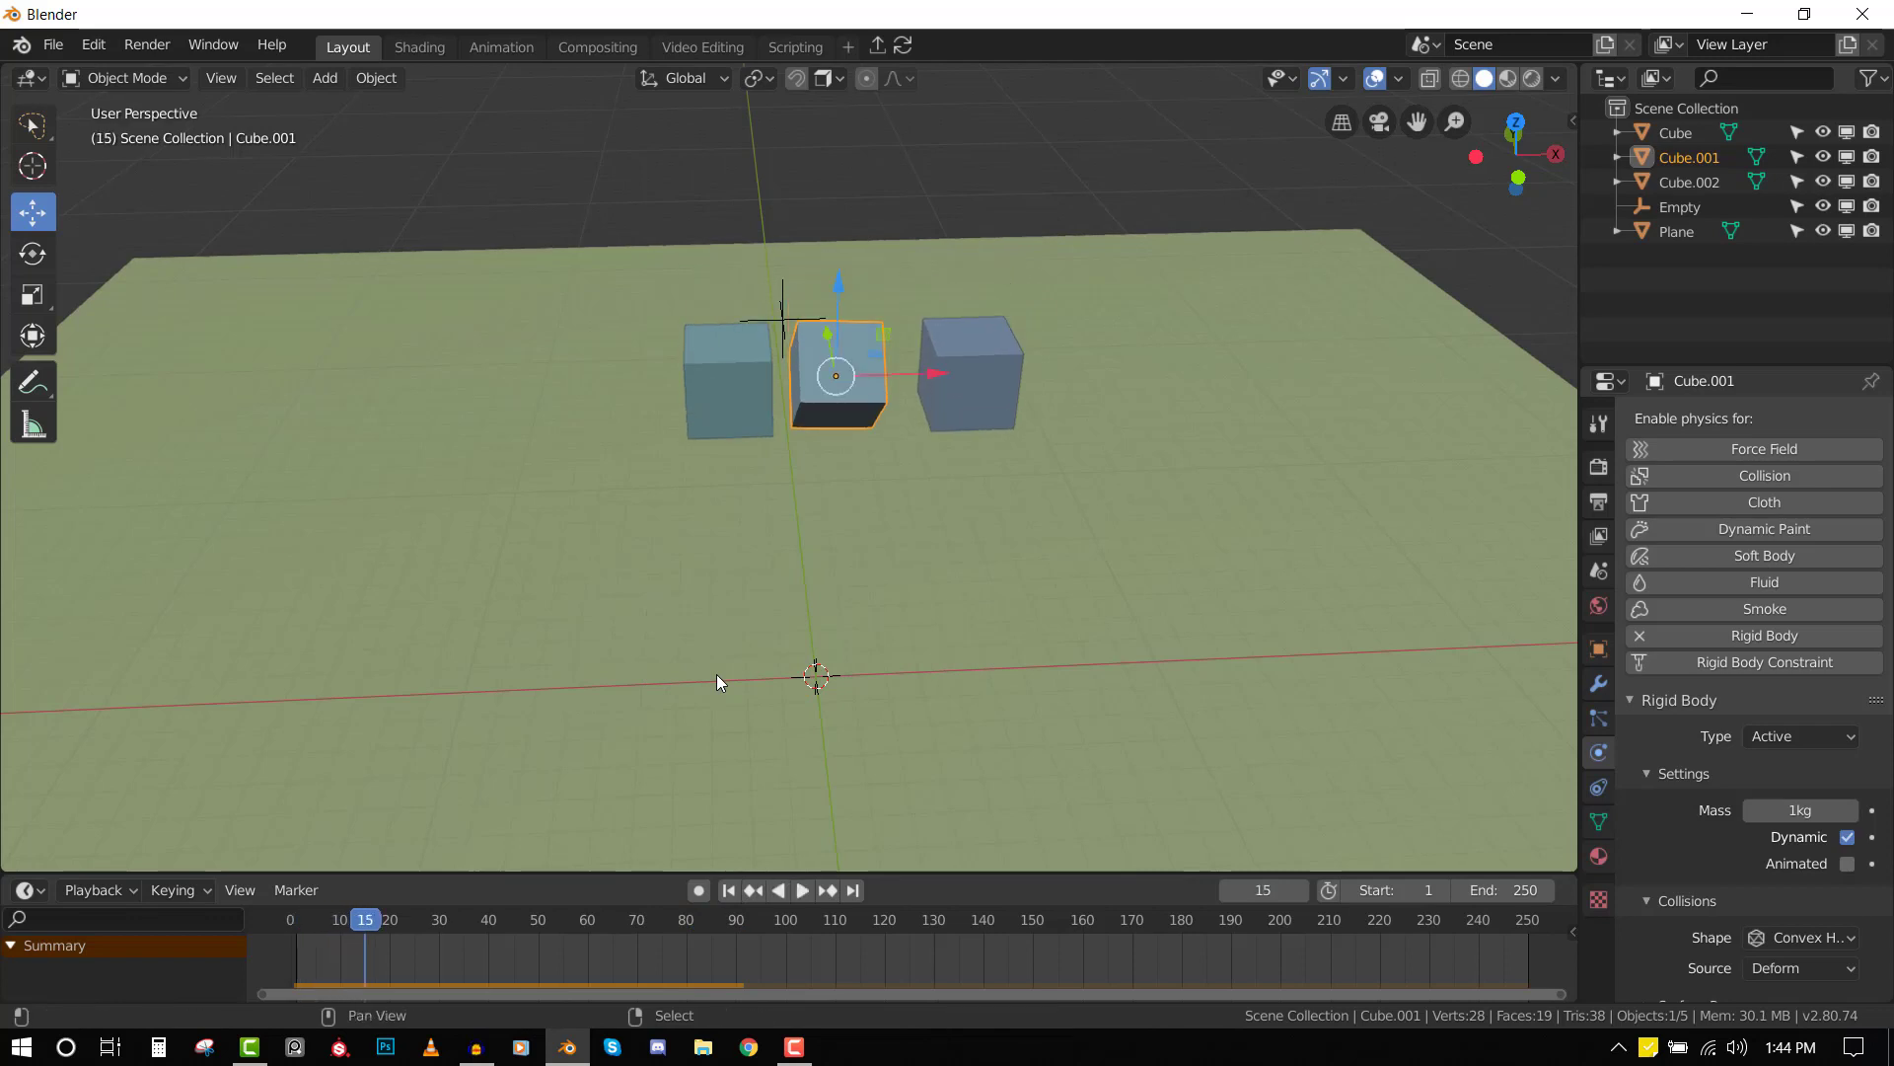
pyautogui.hotkey('shift', 'Left')
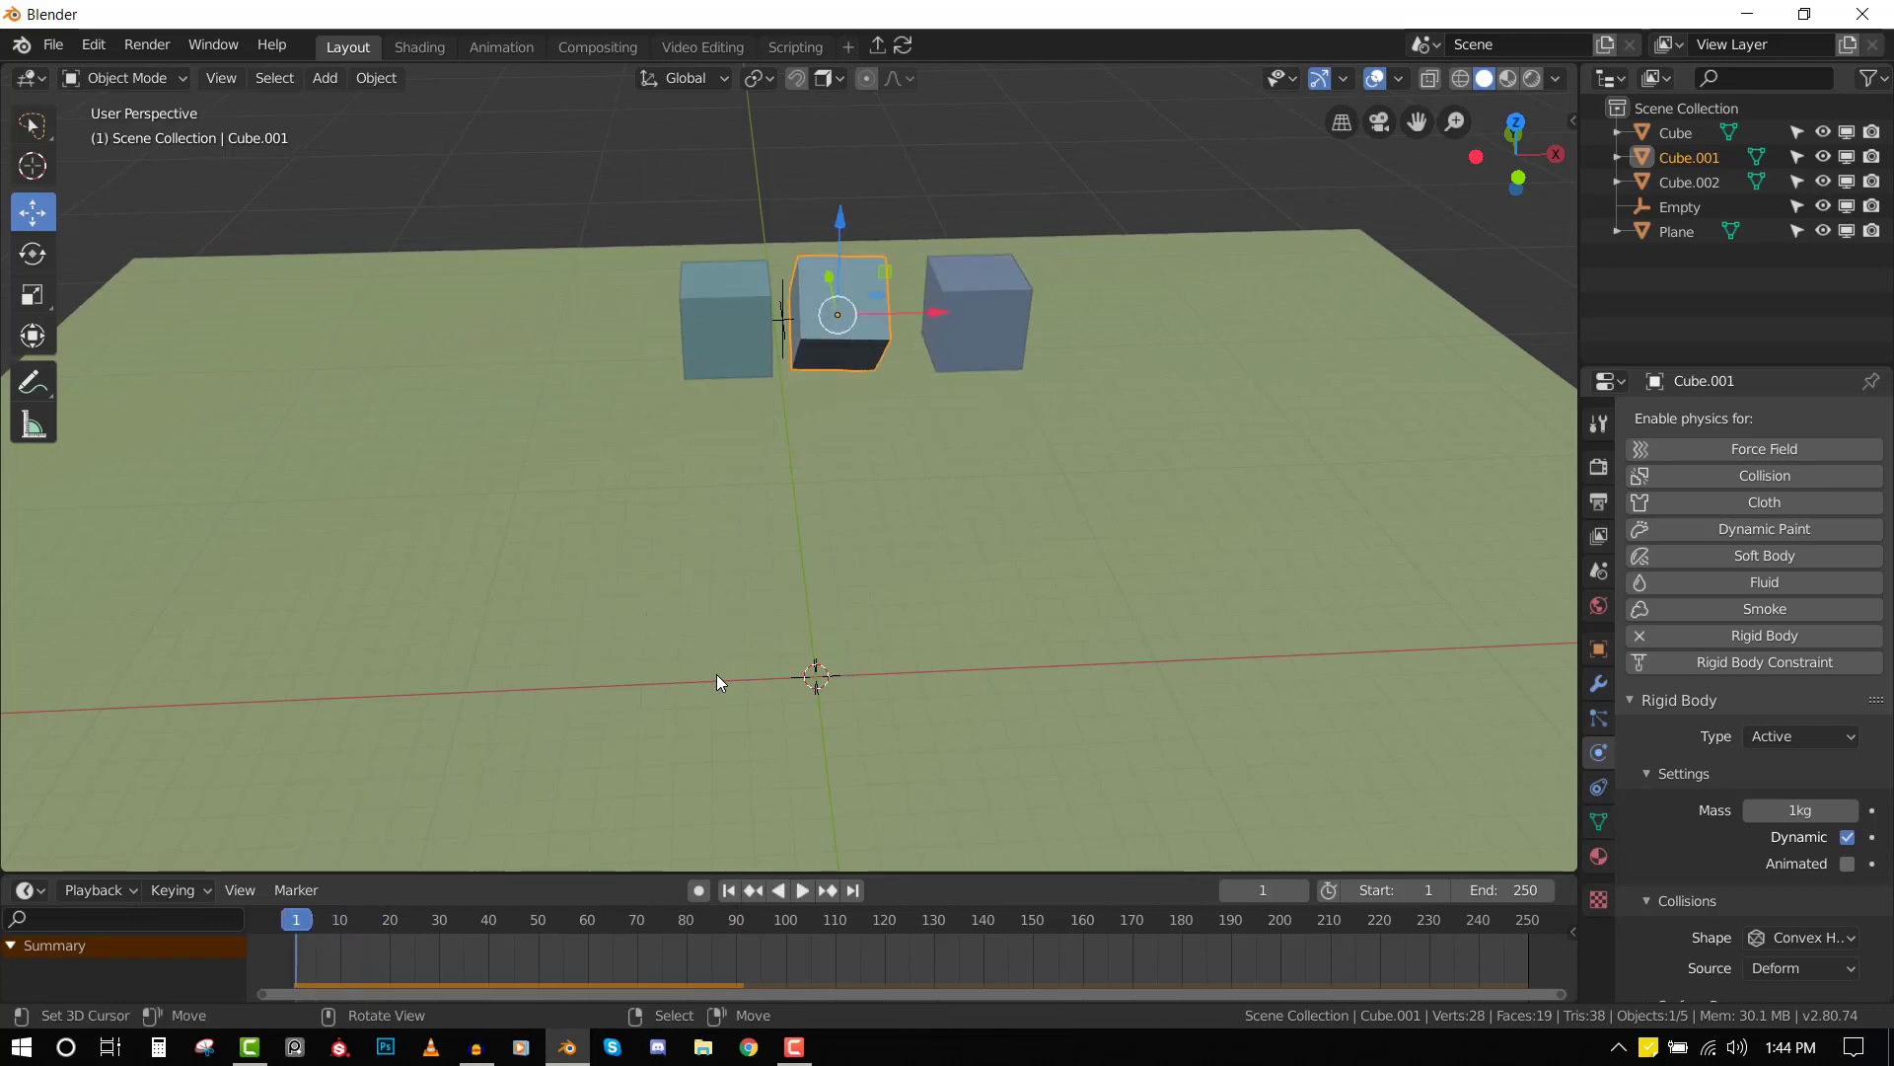
# - Select the Empty and toggle Override Iterations on and back off, leaving it disabled
pyautogui.moveTo(599, 654); pyautogui.dragTo(716, 423, button='middle')
pyautogui.click(781, 316)
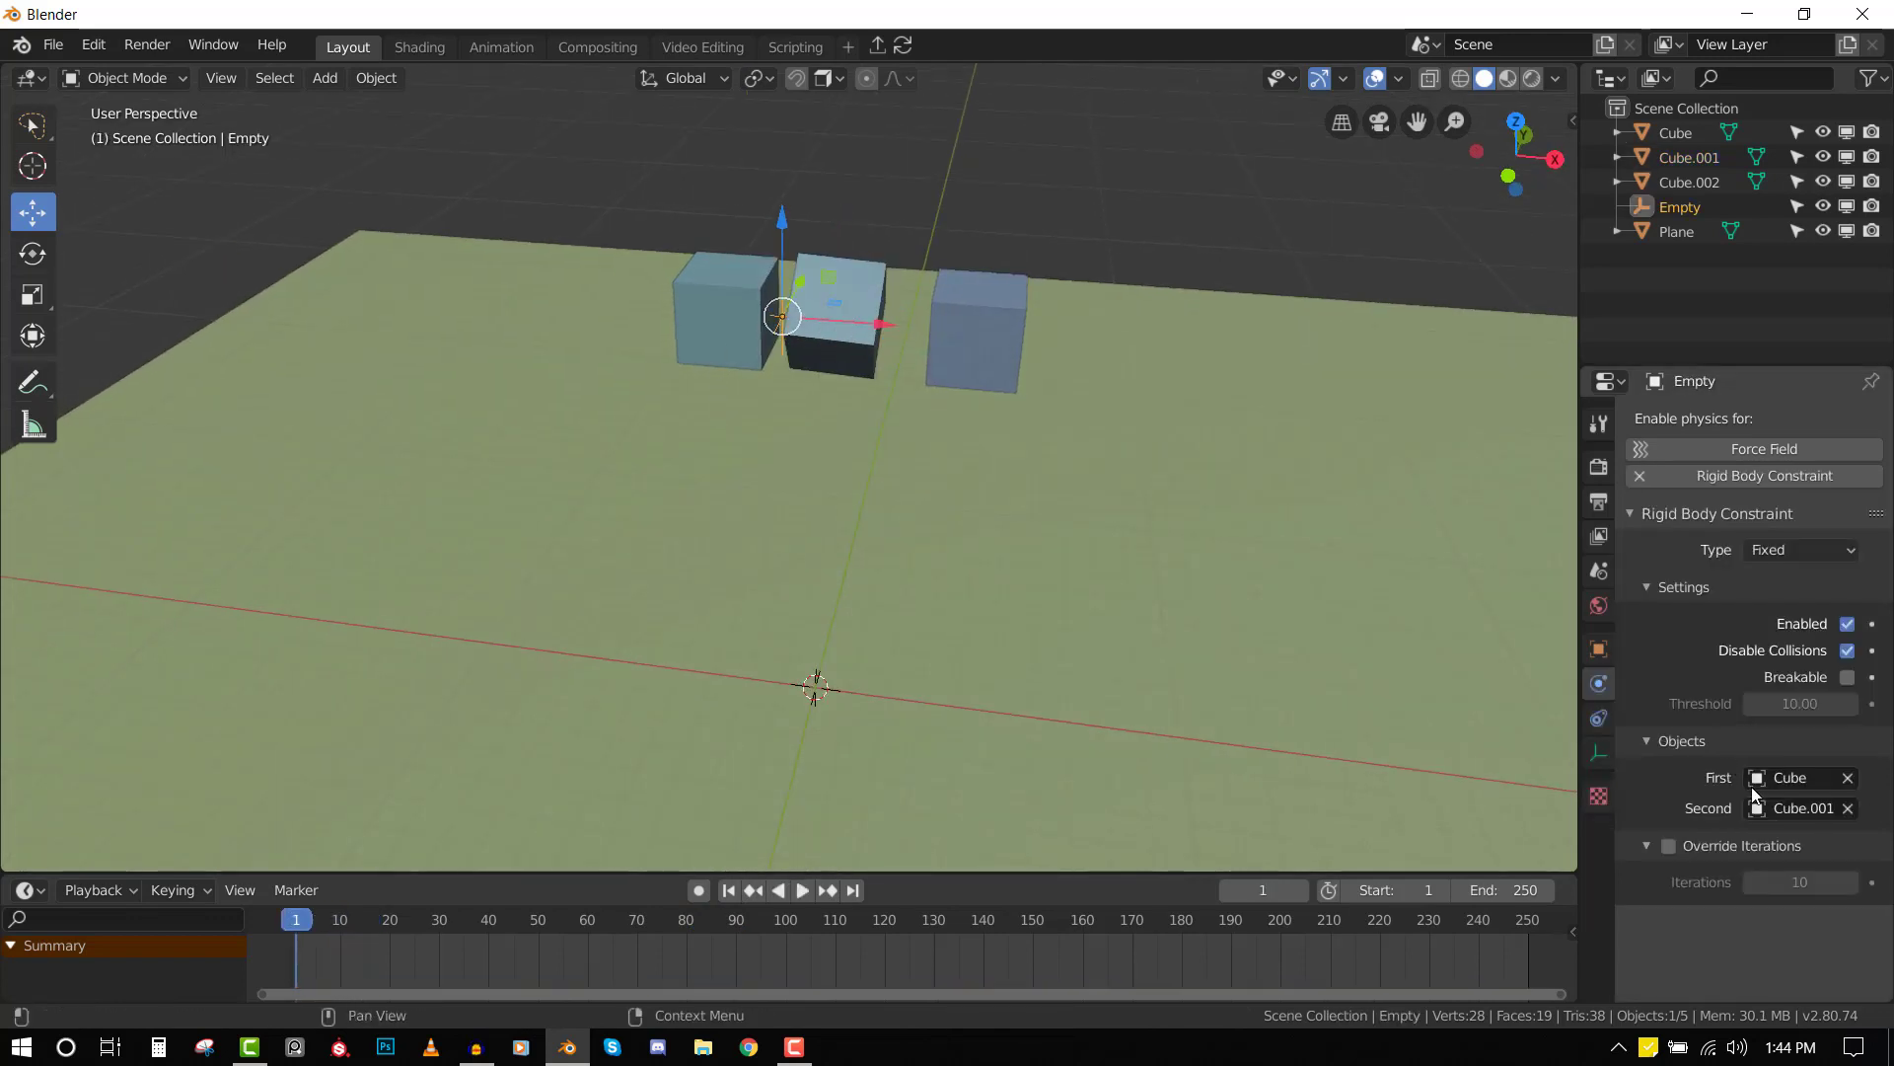
pyautogui.click(1667, 848)
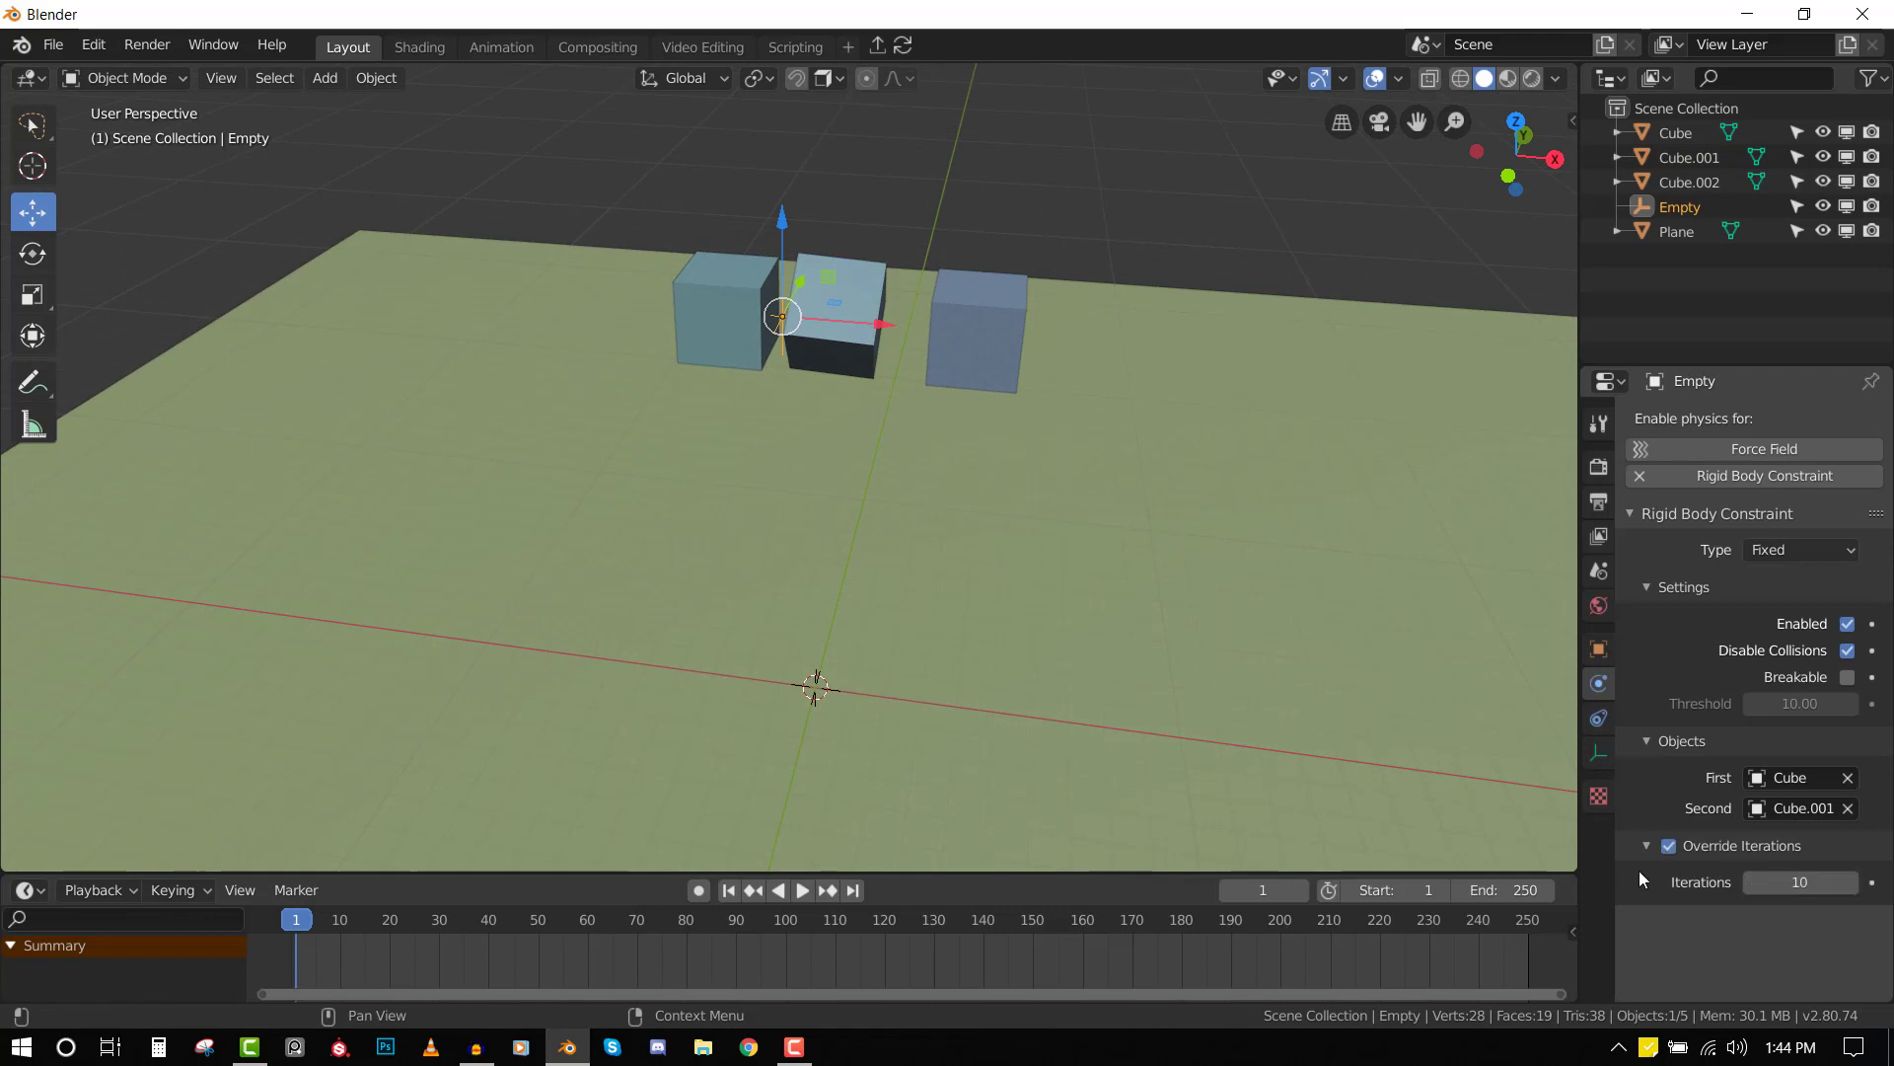
pyautogui.click(1669, 847)
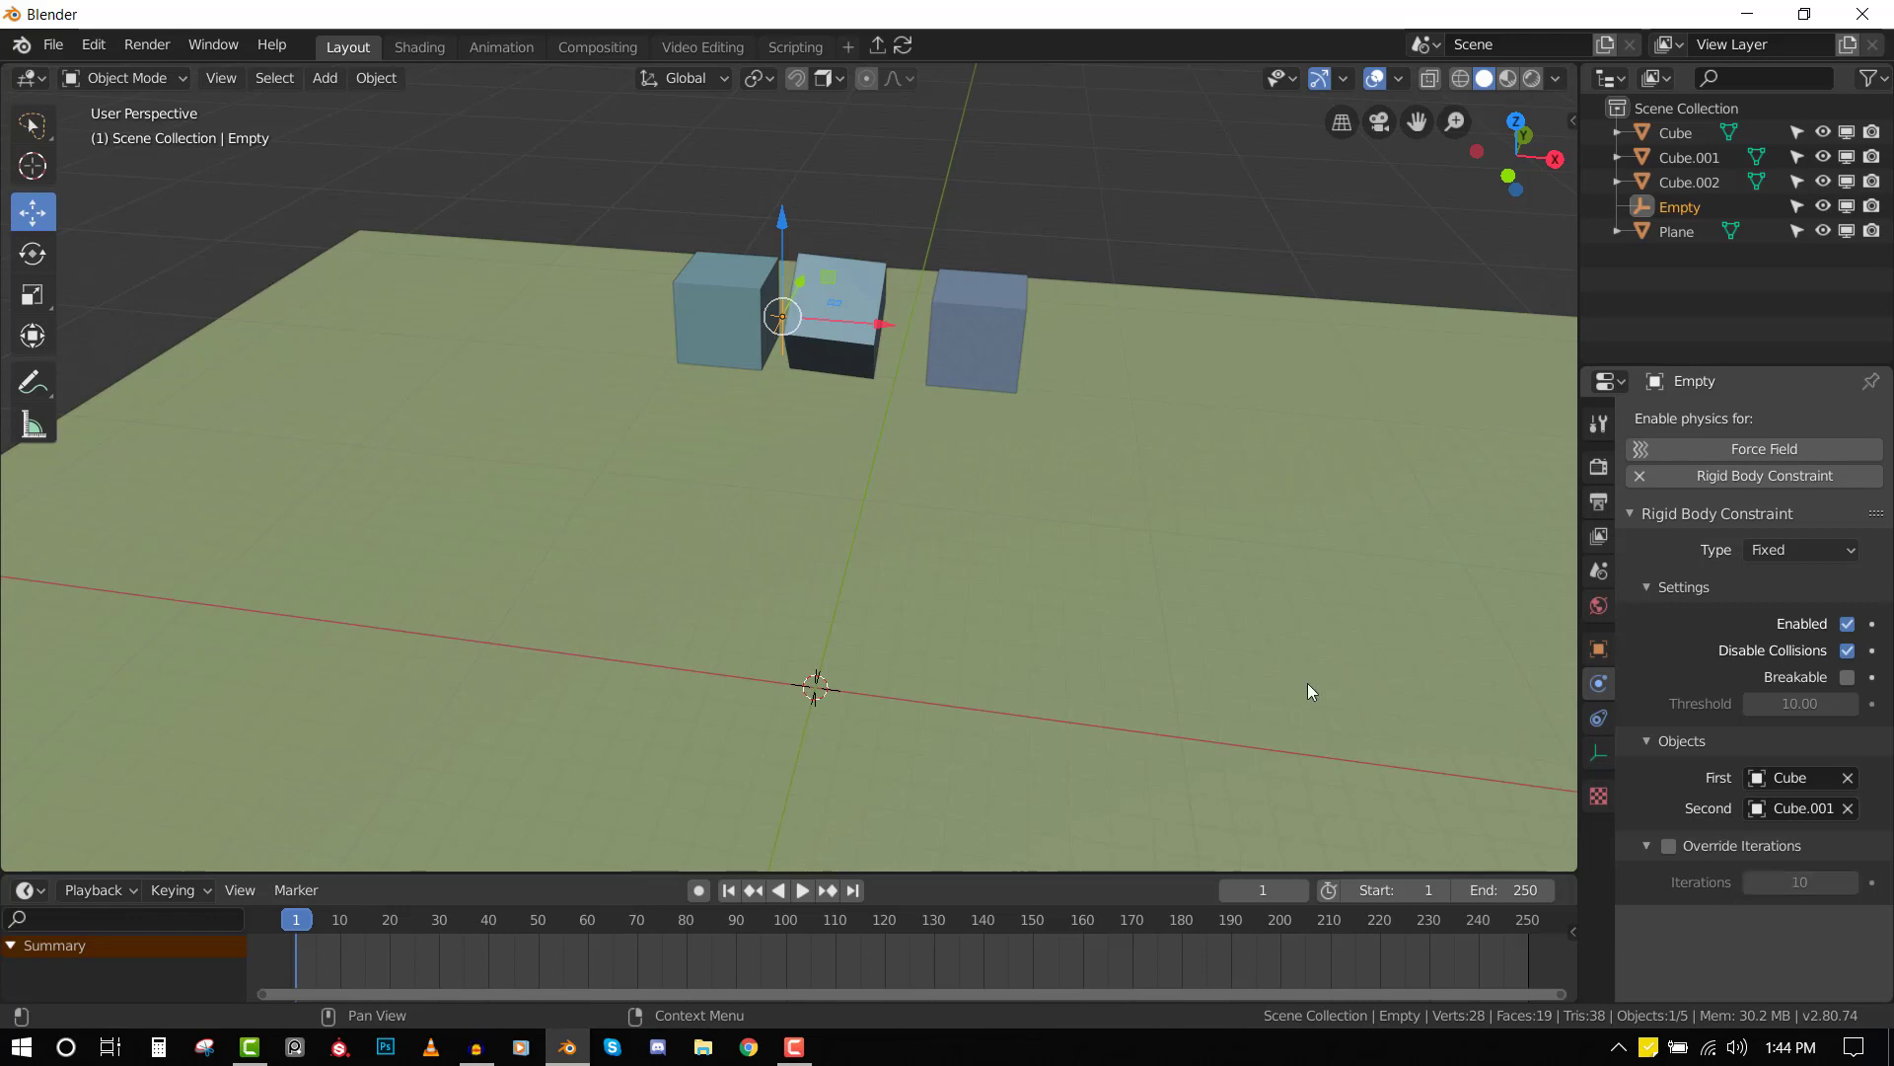
pyautogui.moveTo(1008, 578); pyautogui.dragTo(890, 490, button='middle')
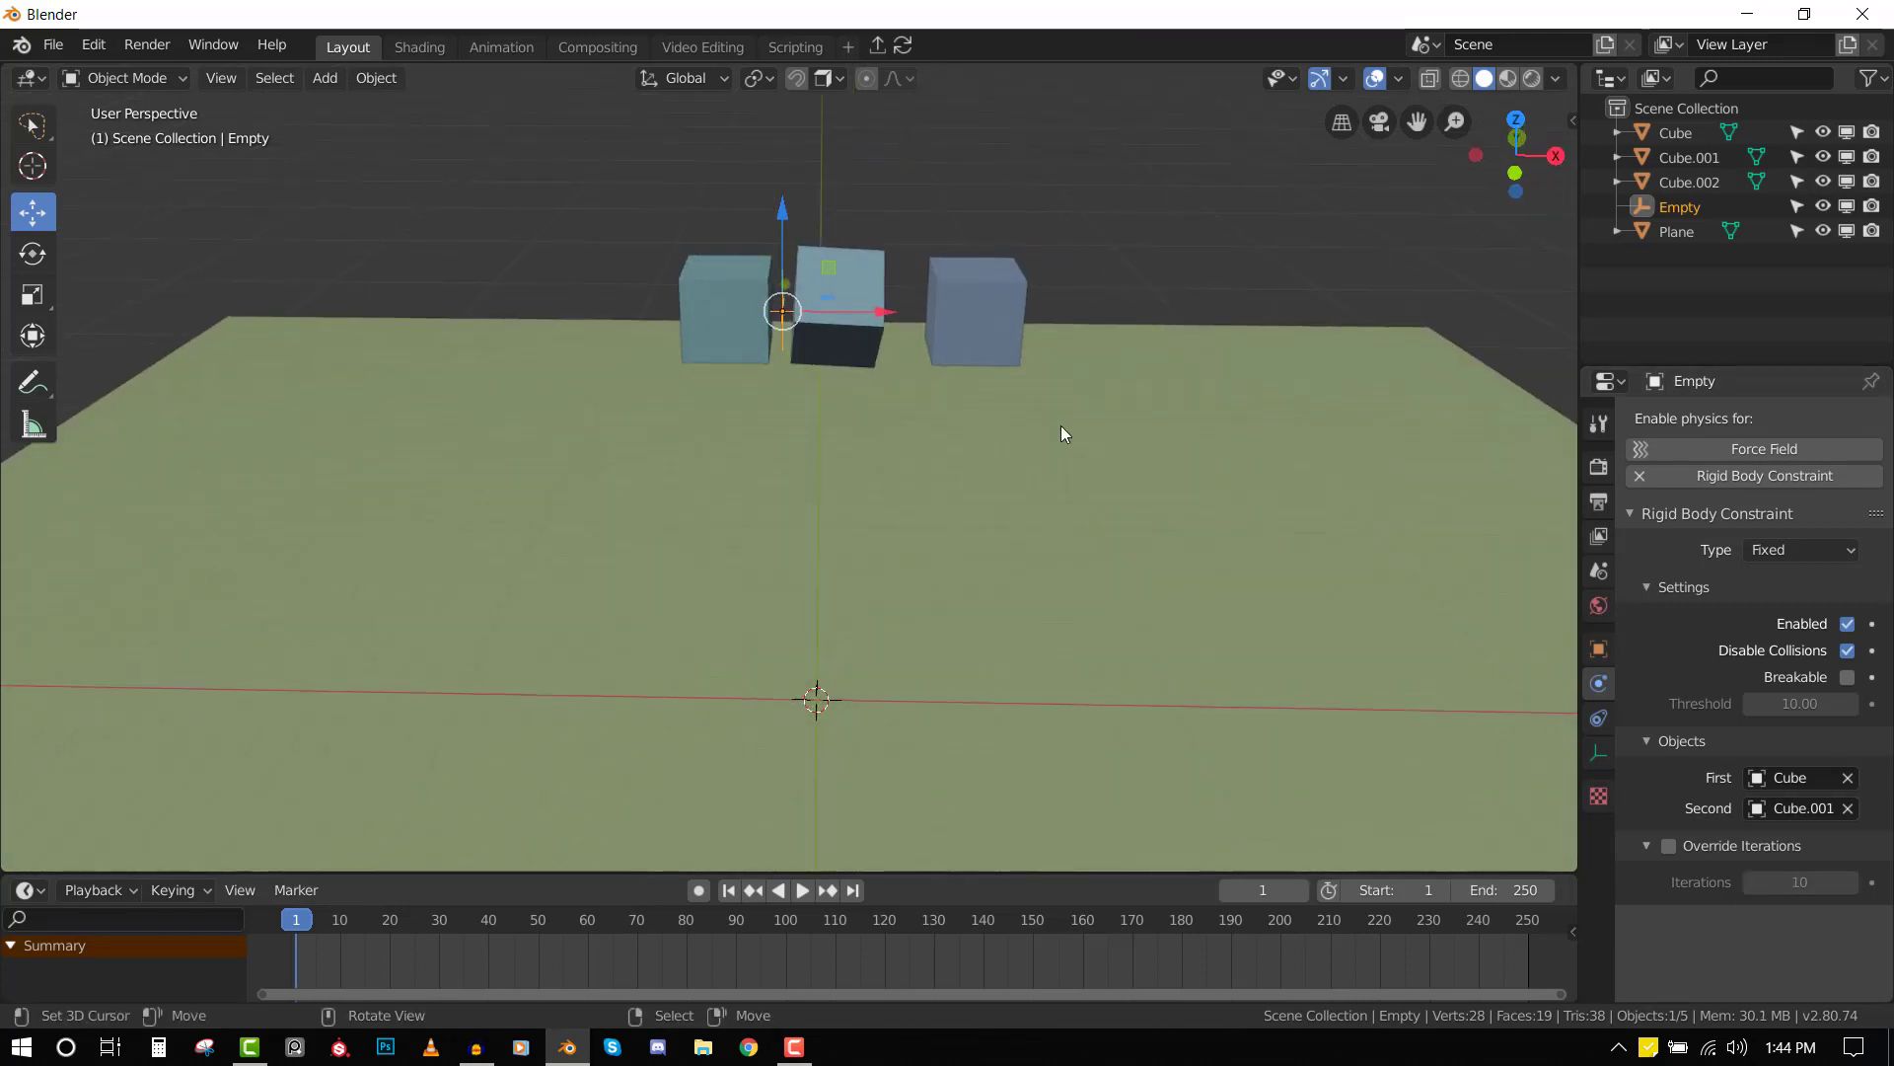
pyautogui.moveTo(1061, 426); pyautogui.dragTo(1006, 412, button='middle')
# - Tilt Cube.002 and raise it upward
pyautogui.press('KP_1')
pyautogui.click(980, 305)
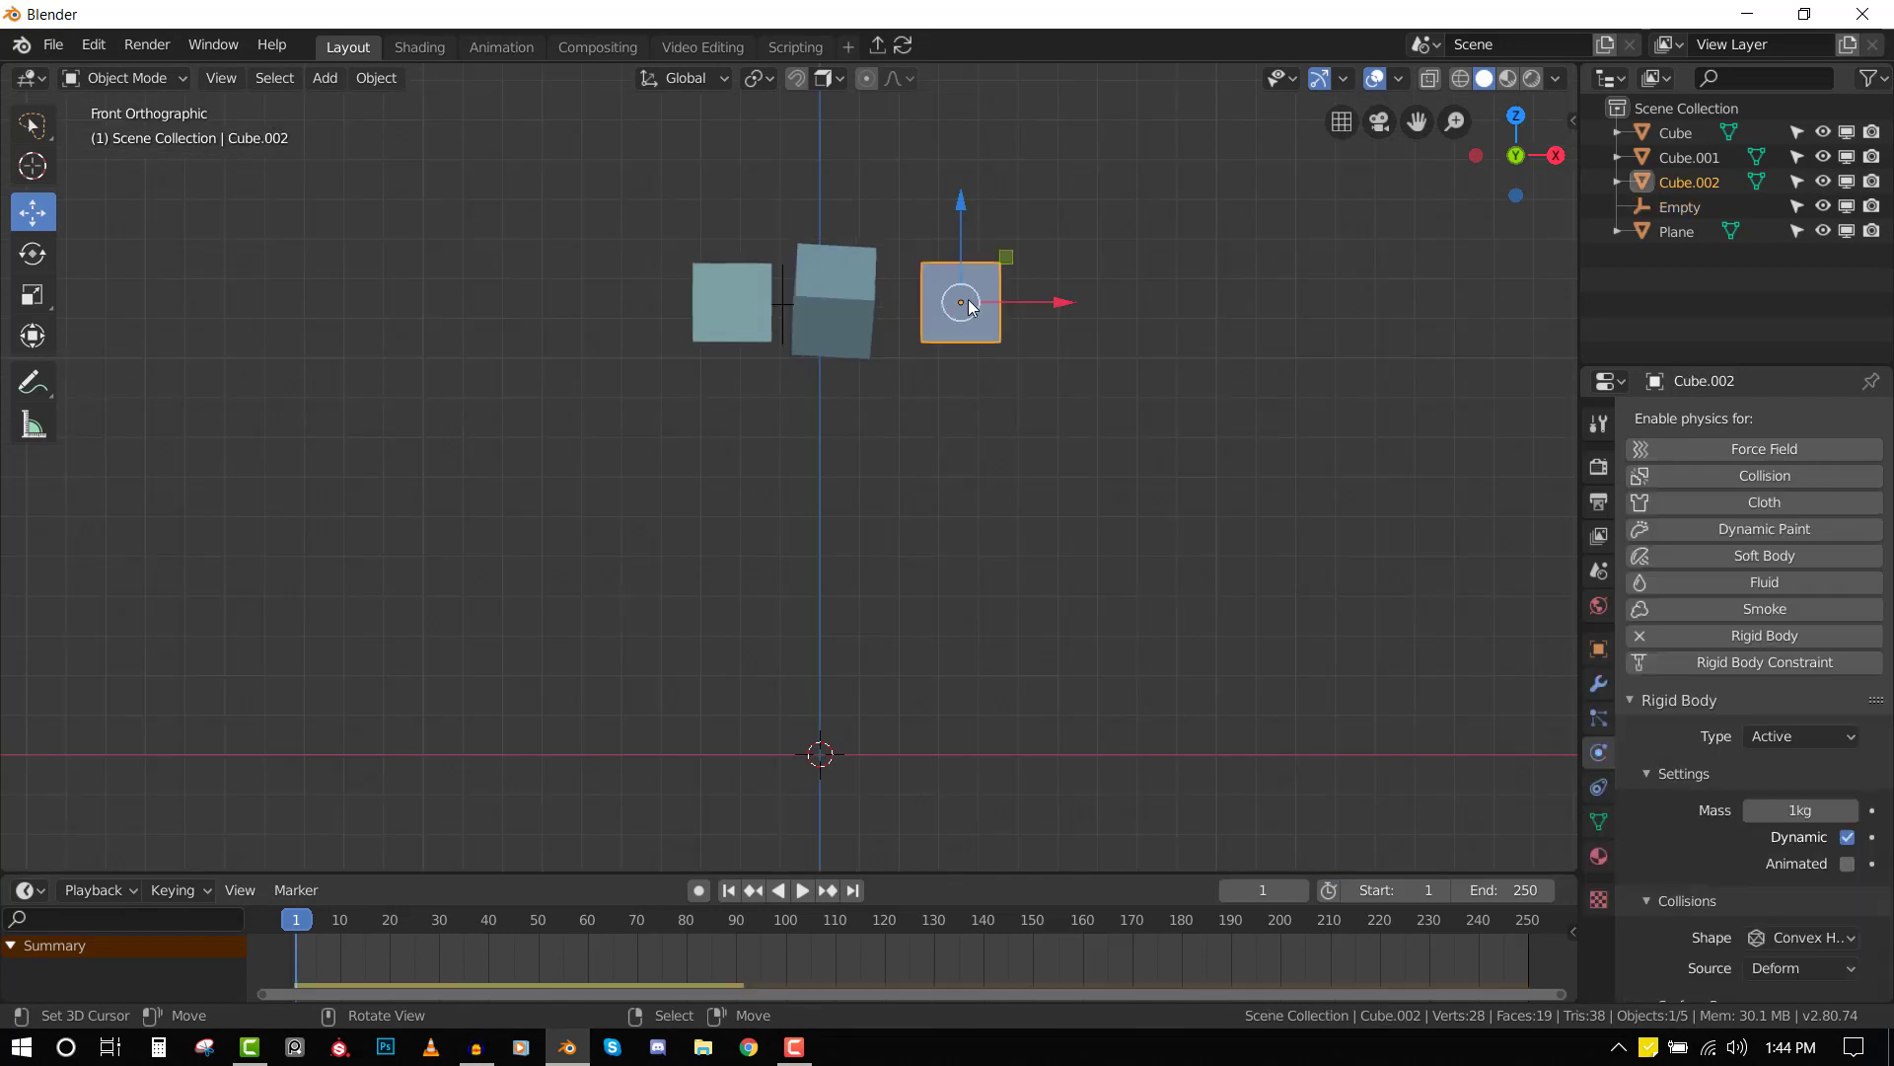
pyautogui.press('r')
pyautogui.click(1006, 262)
pyautogui.press('g')
pyautogui.click(984, 178)
# - Duplicate the Empty and place the copy between Cube.001 and Cube.002
pyautogui.click(774, 318)
pyautogui.click(775, 319)
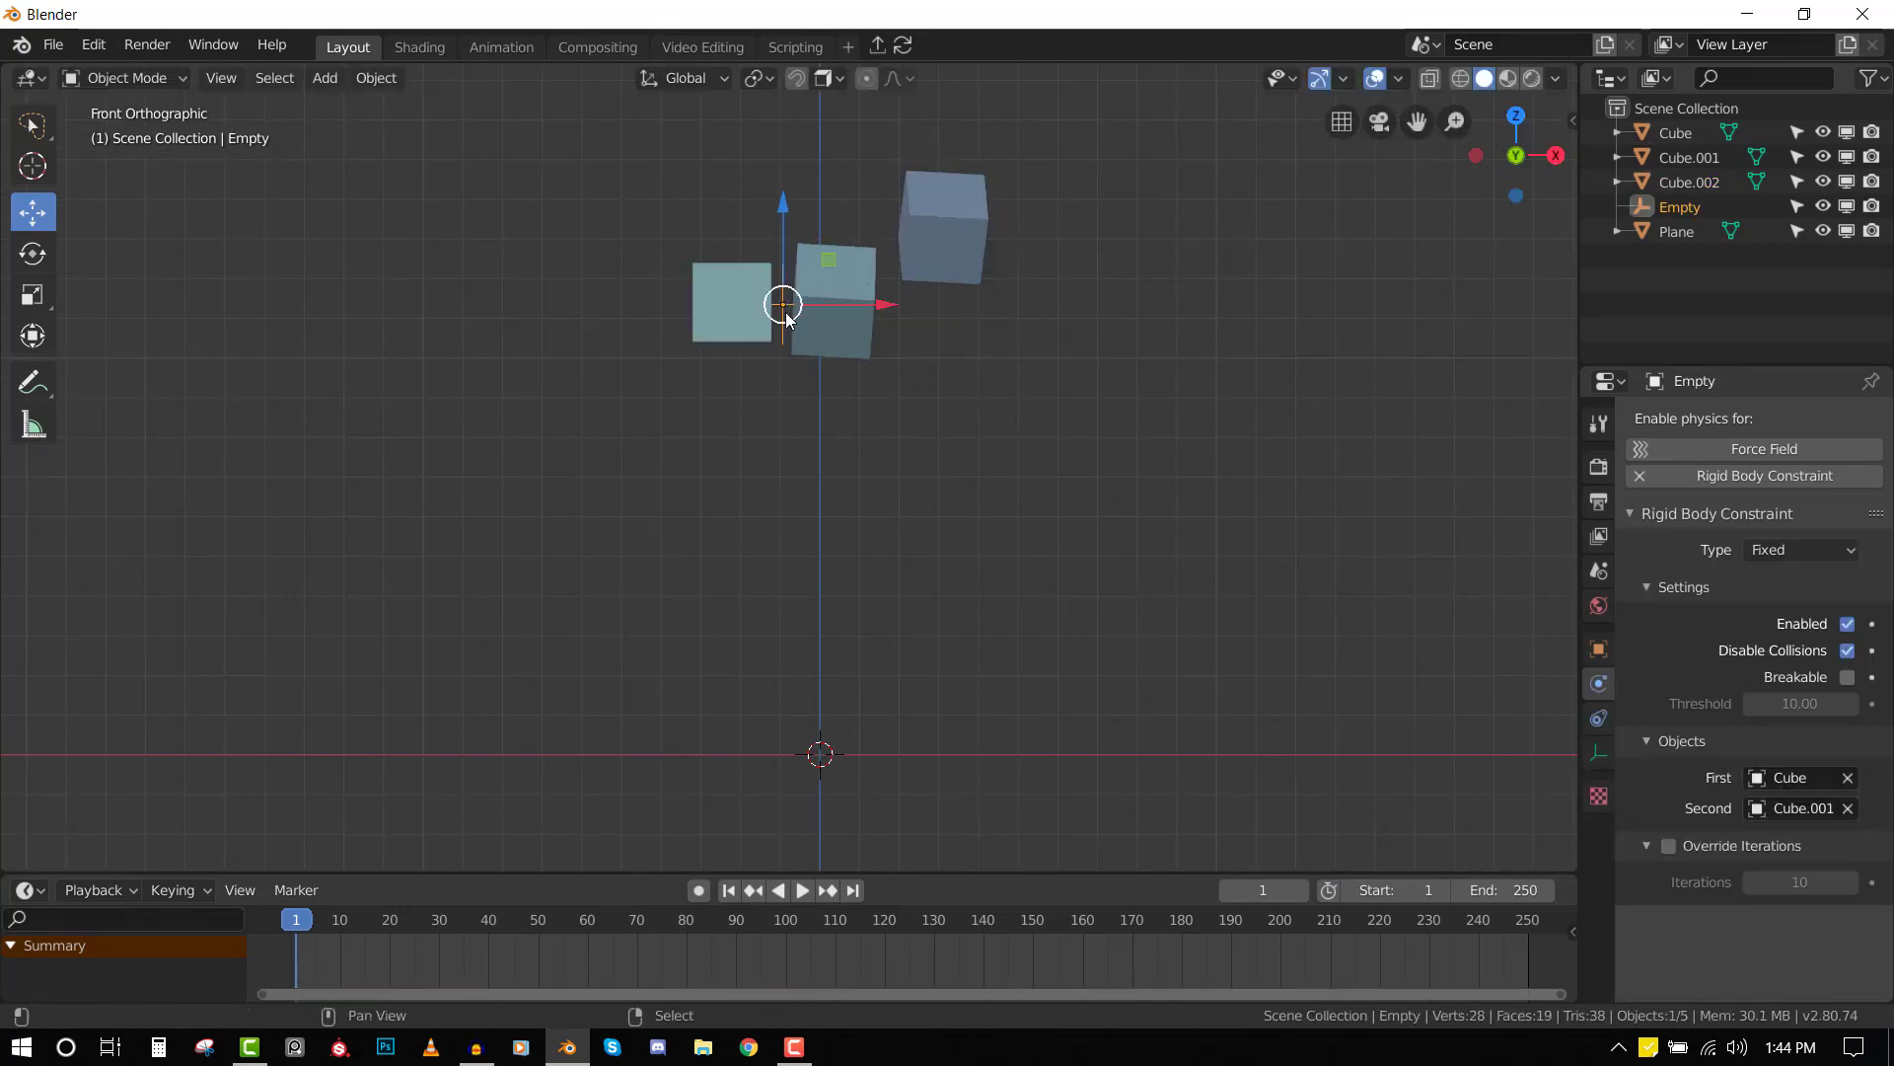
pyautogui.hotkey('shift', 'd')
pyautogui.click(890, 283)
pyautogui.moveTo(890, 283); pyautogui.dragTo(850, 389, button='middle')
pyautogui.press('KP_1')
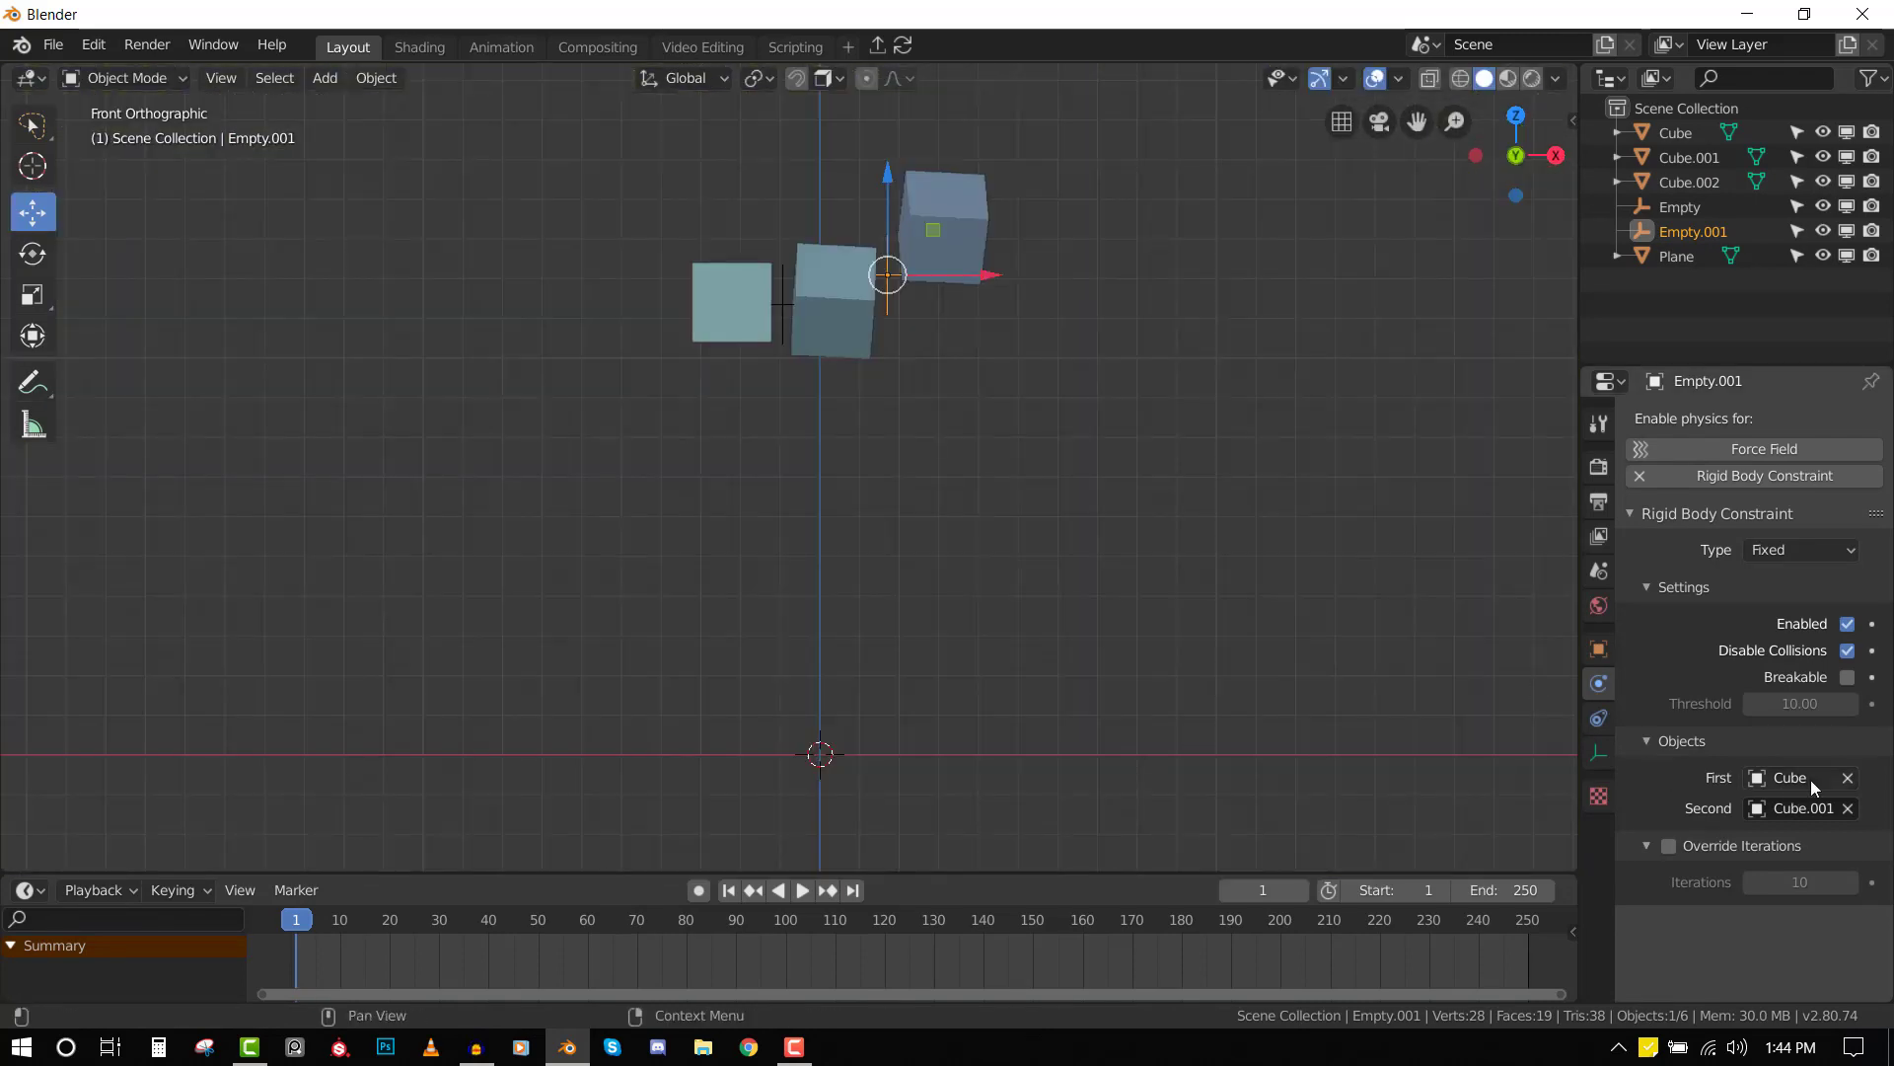
# - Set the new Empty's constraint to link Cube.001 (First) and Cube.002 (Second)
pyautogui.click(1848, 779)
pyautogui.click(1847, 808)
pyautogui.click(1847, 777)
pyautogui.click(839, 292)
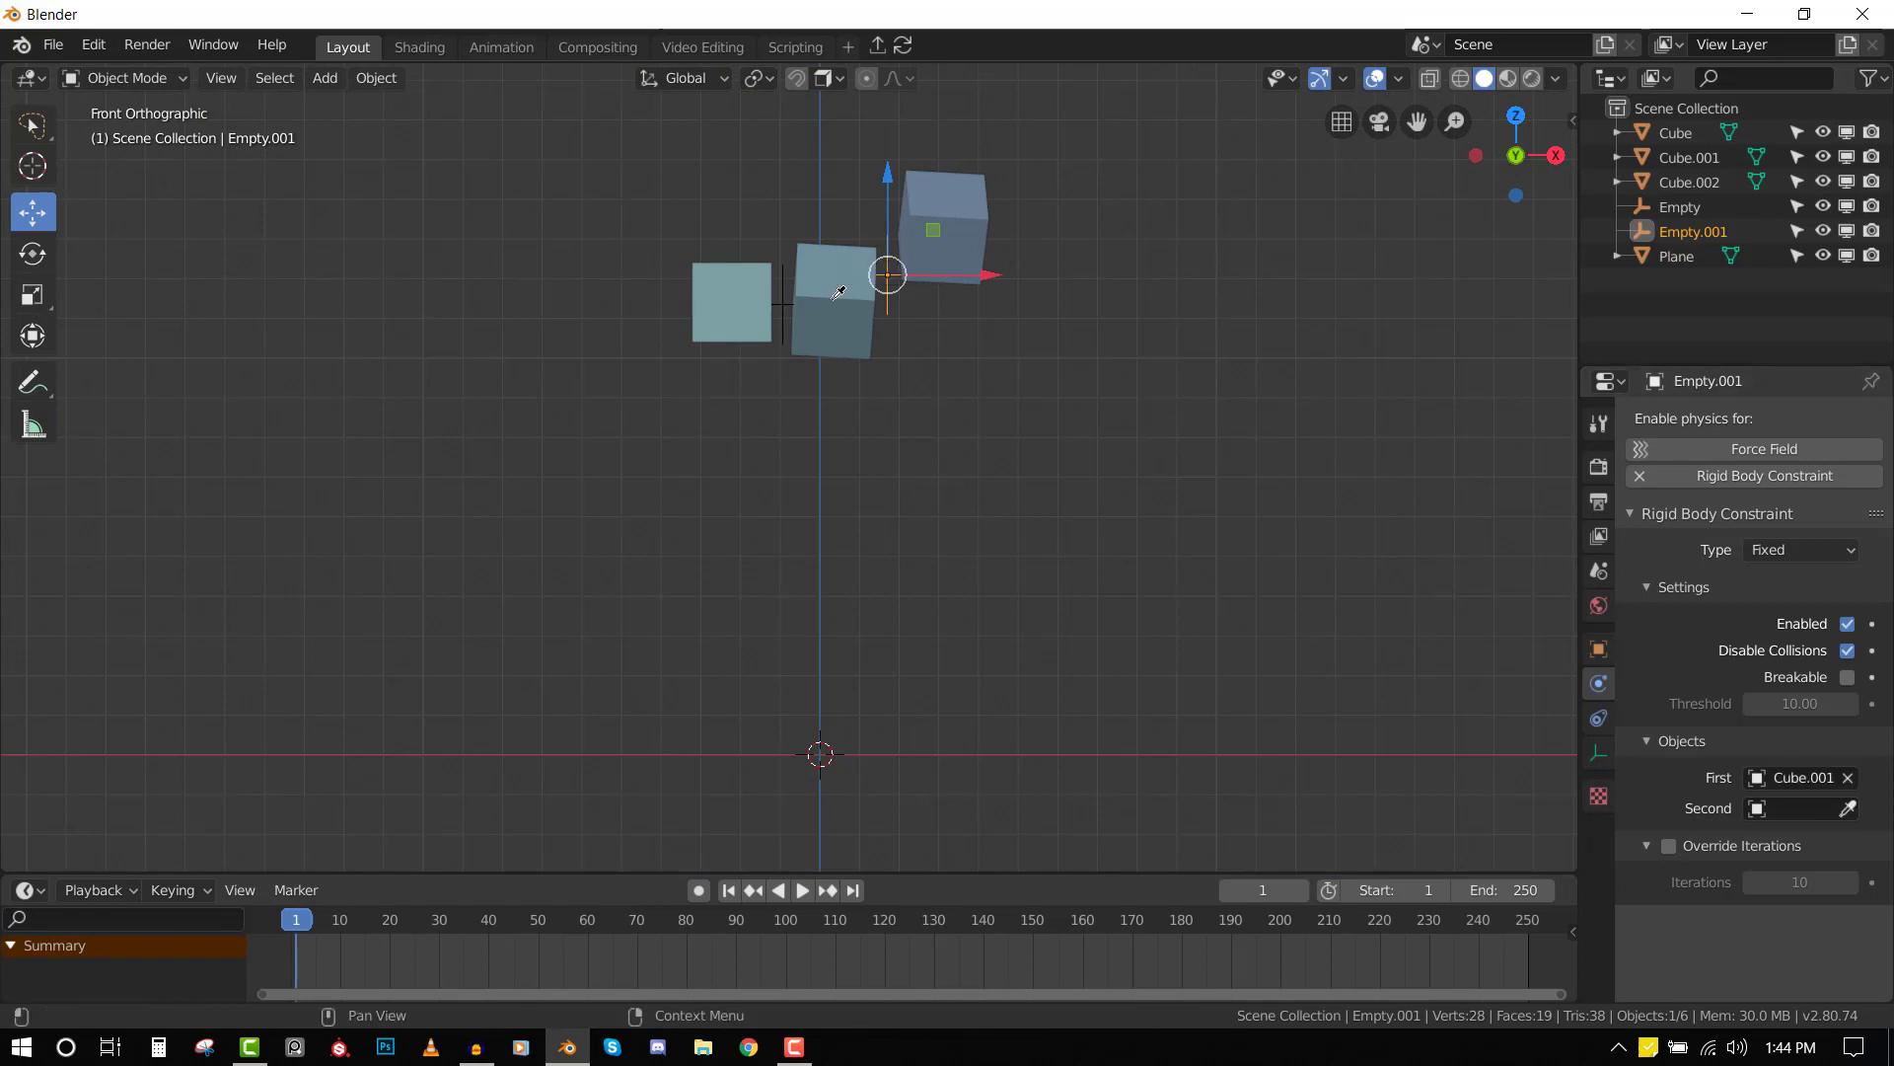
pyautogui.click(1848, 808)
pyautogui.click(949, 234)
pyautogui.scroll(-4, 977, 345)
# - Deselect everything and play the simulation to watch the cubes settle
pyautogui.moveTo(974, 434); pyautogui.dragTo(943, 489, button='middle')
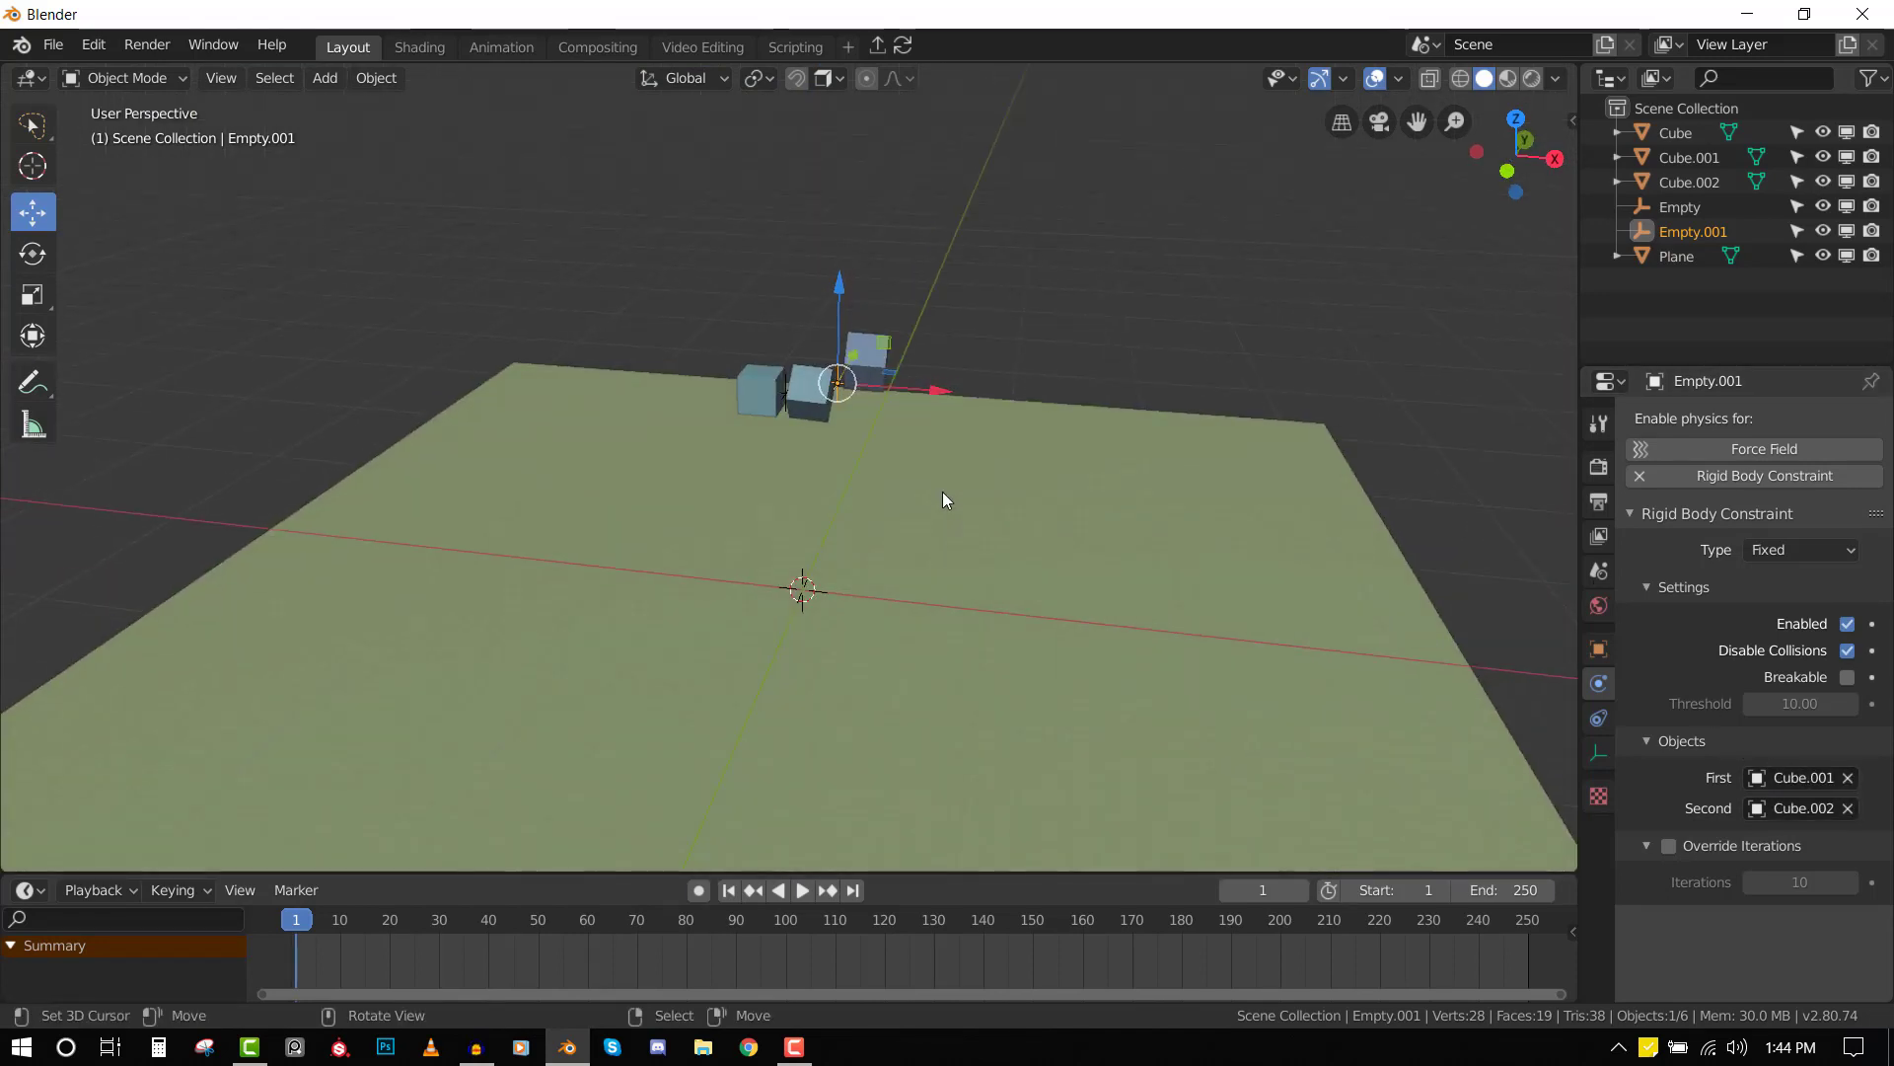
pyautogui.hotkey('alt', 'a')
pyautogui.press('space')
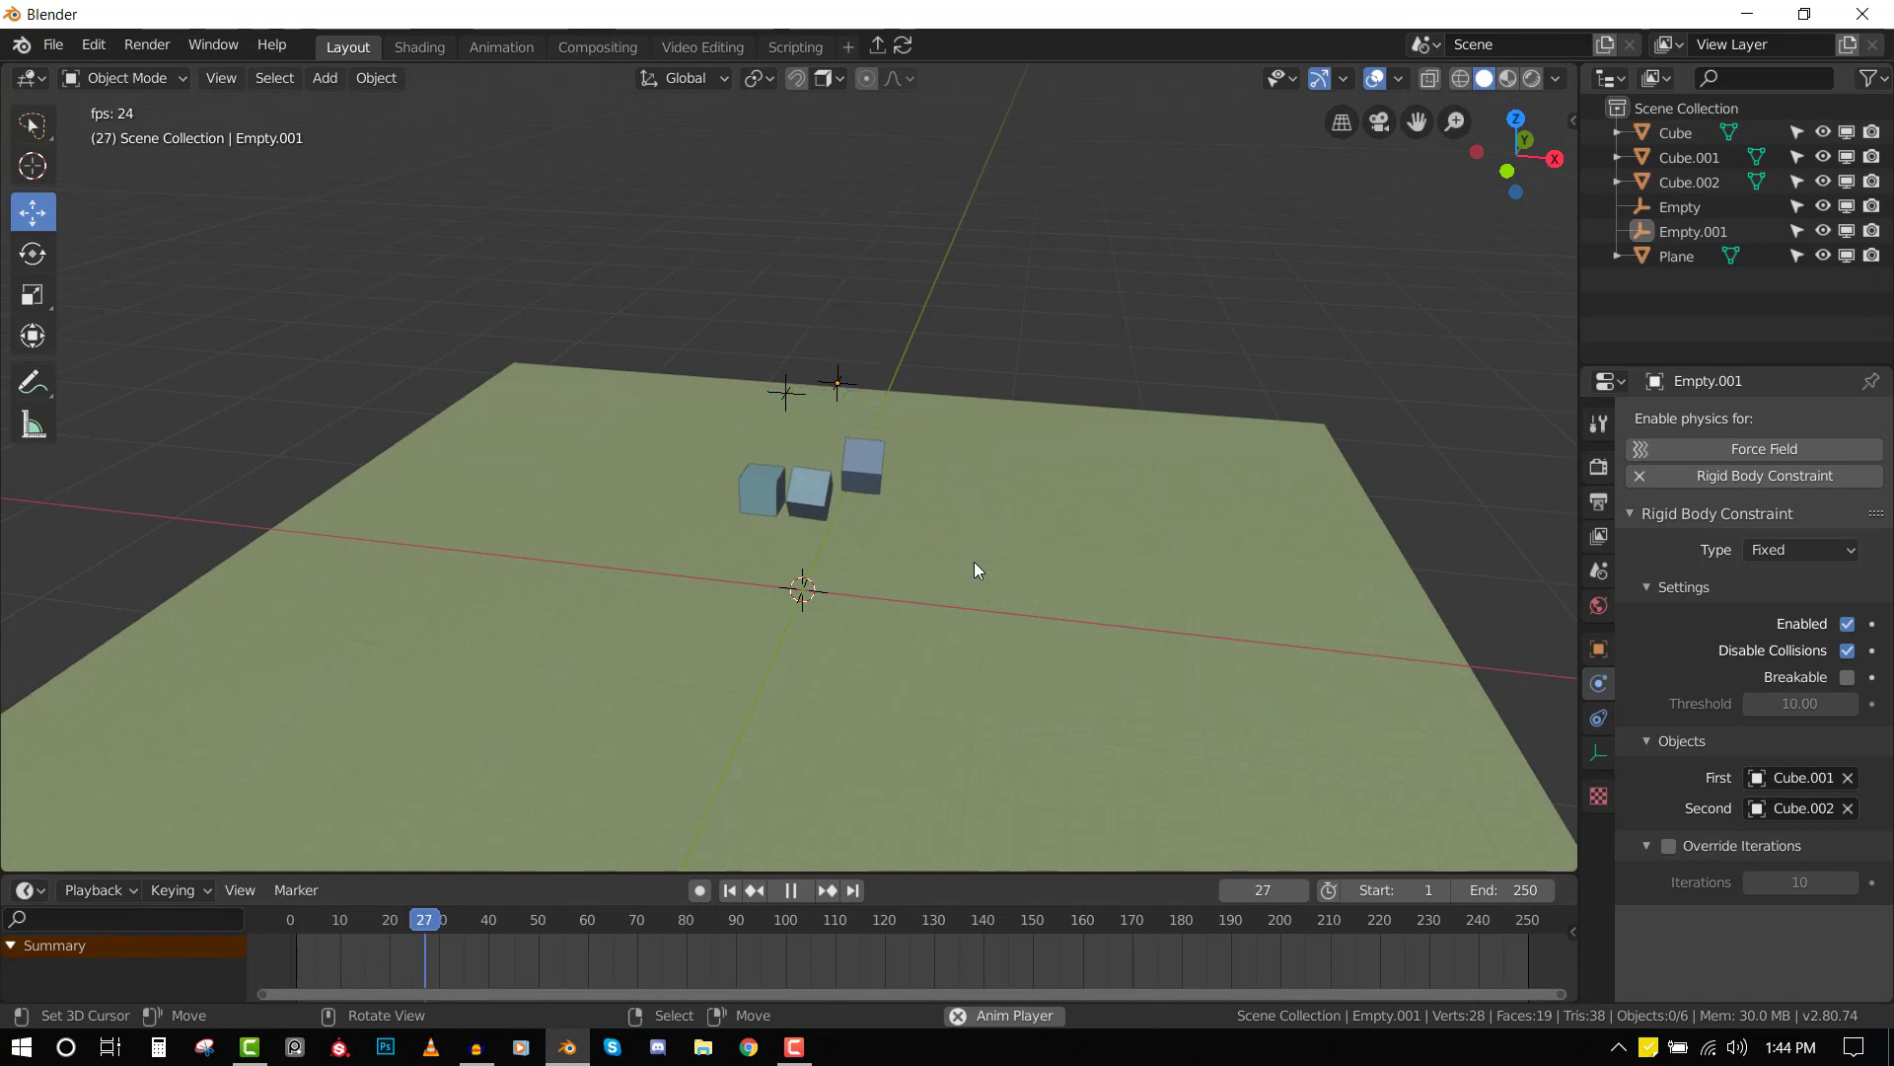
pyautogui.moveTo(921, 565)
pyautogui.mouseDown(button='middle')
pyautogui.moveTo(960, 513)
pyautogui.moveTo(897, 548)
pyautogui.mouseUp(button='middle')
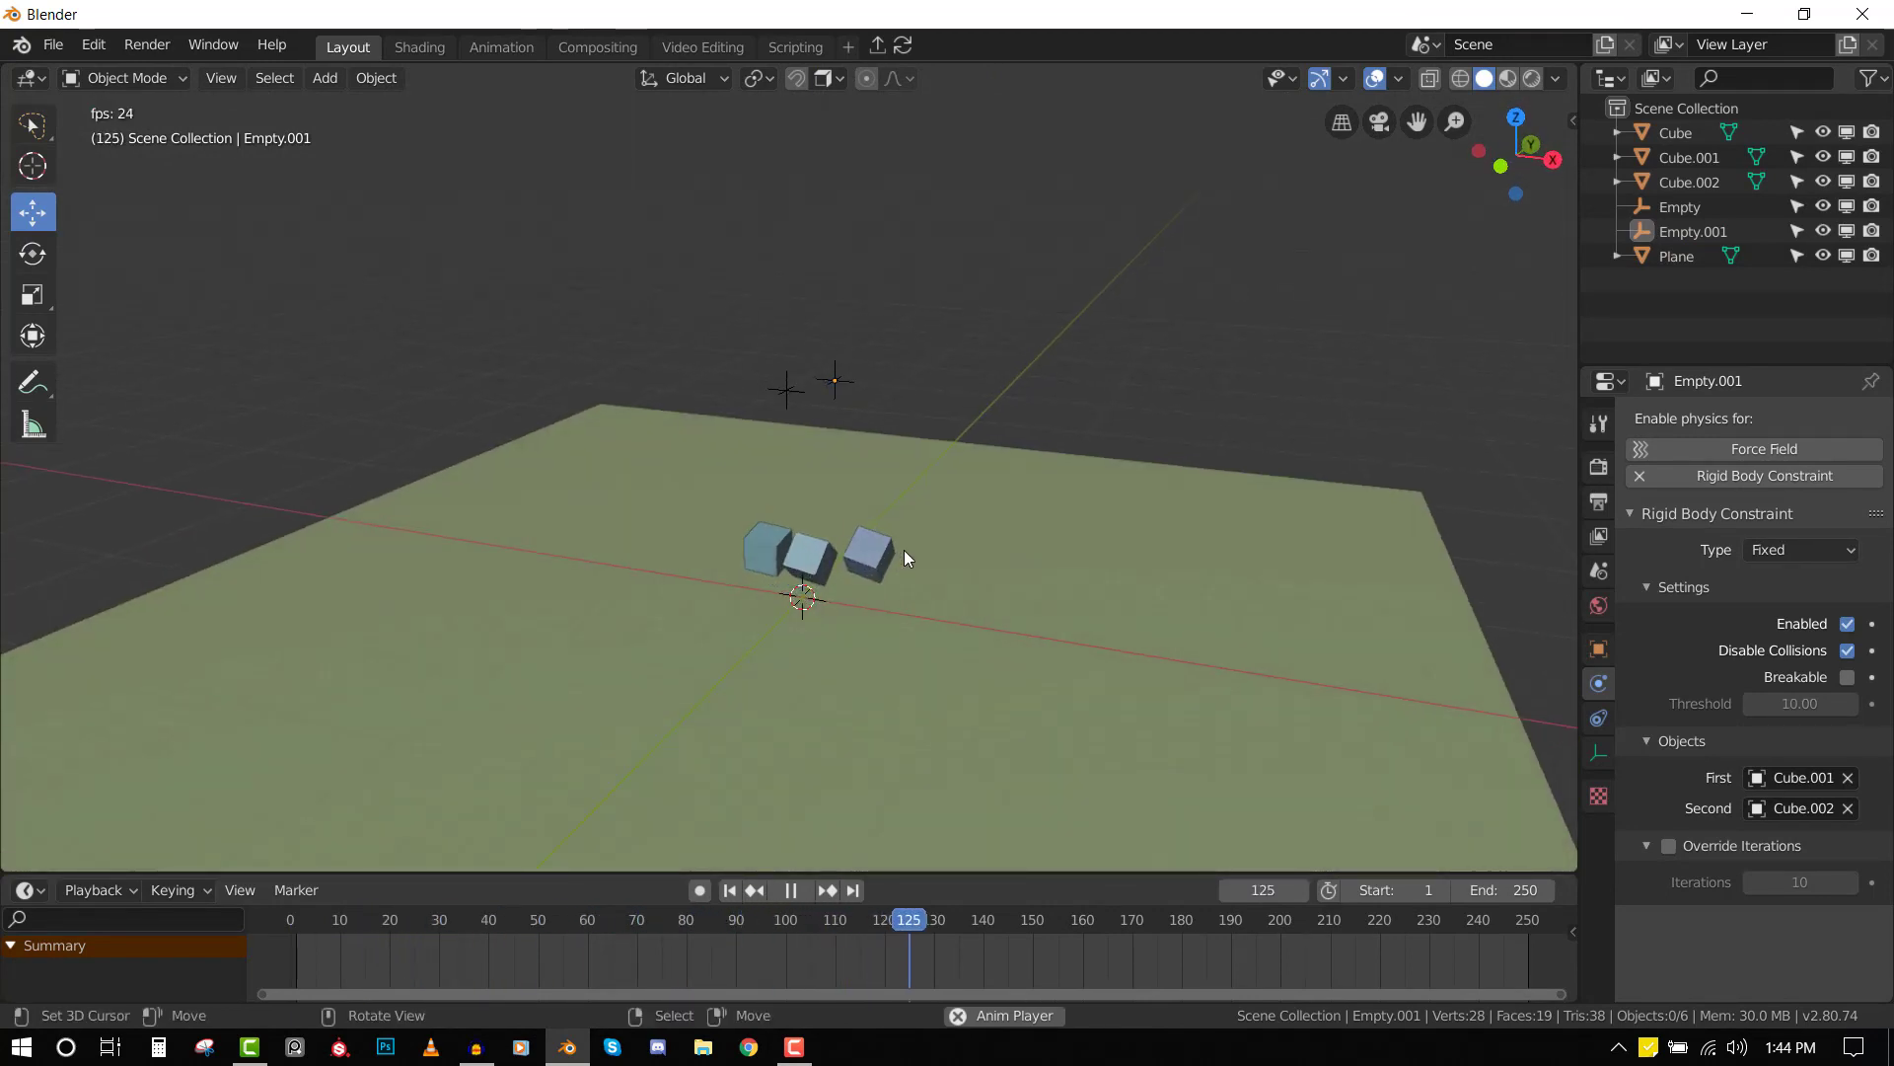
# - Rewind, select the first Empty, and make its constraint Breakable
pyautogui.press('Escape')
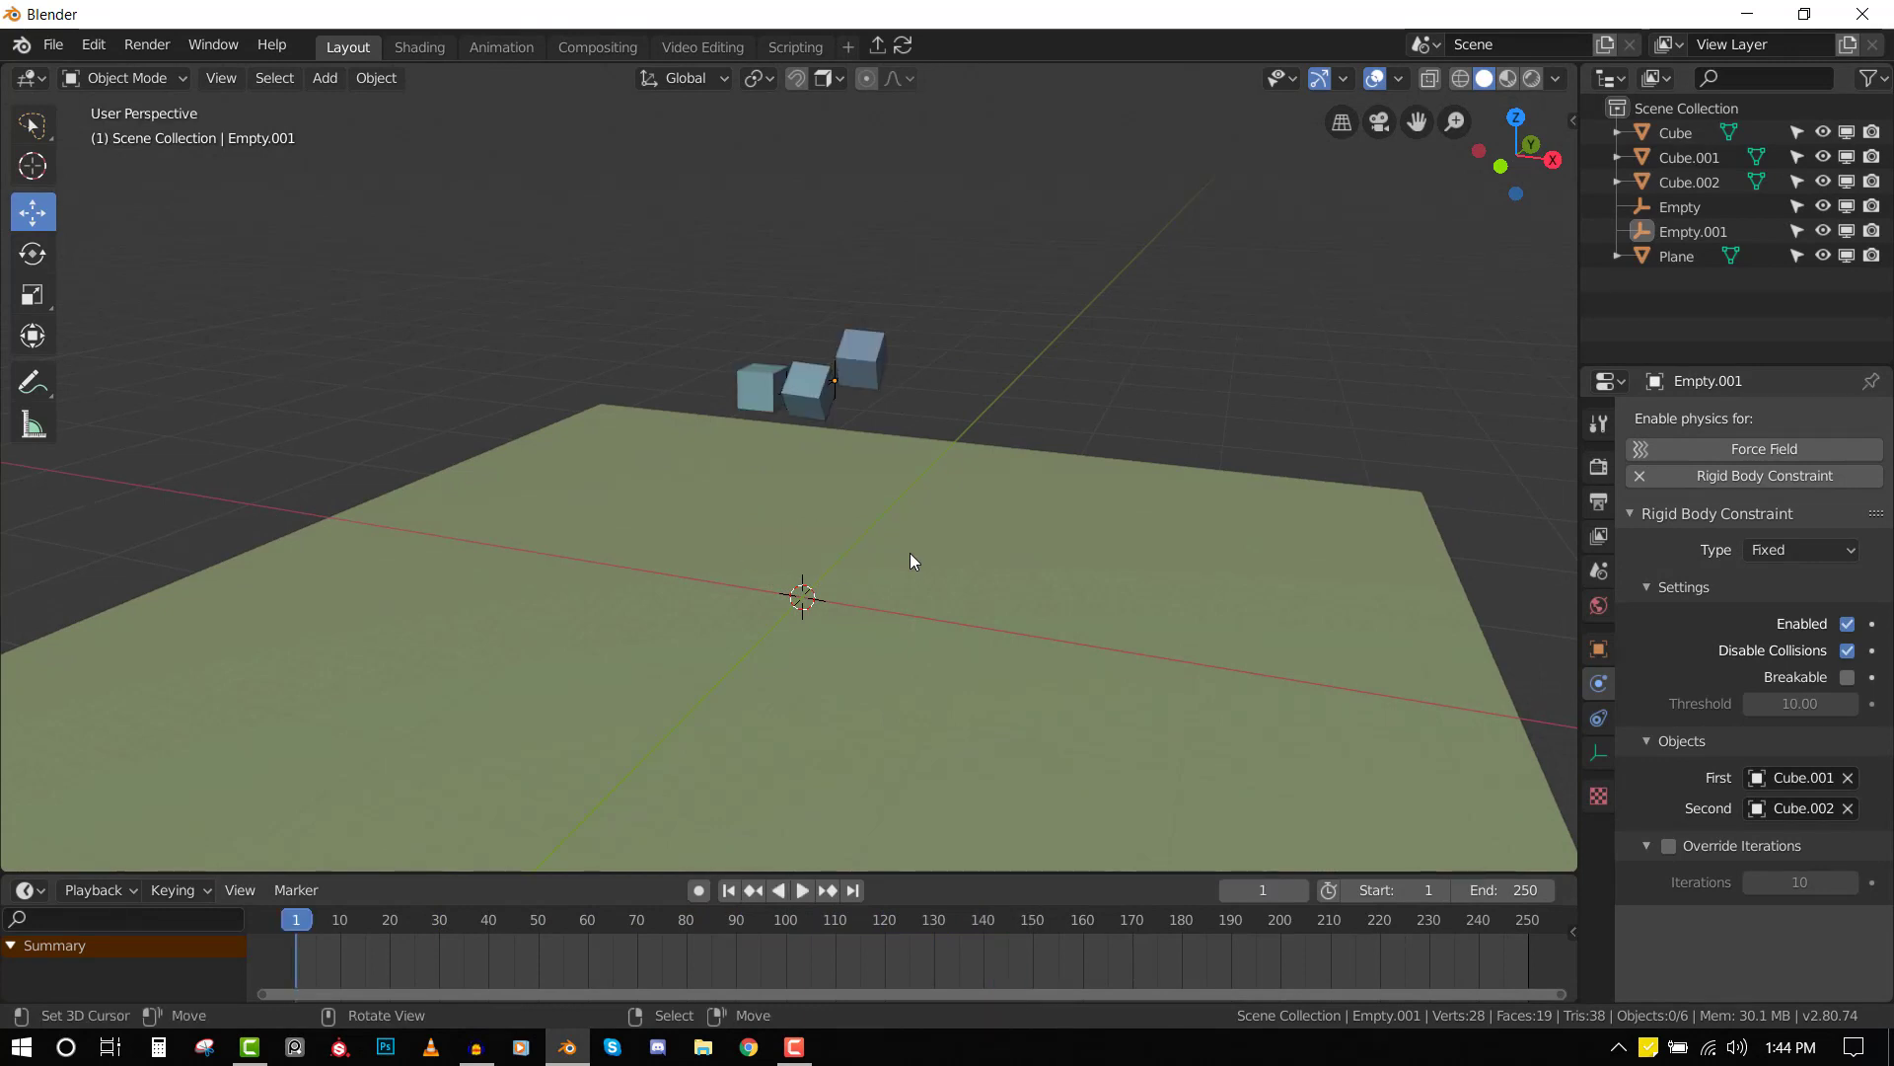
pyautogui.press('KP_1')
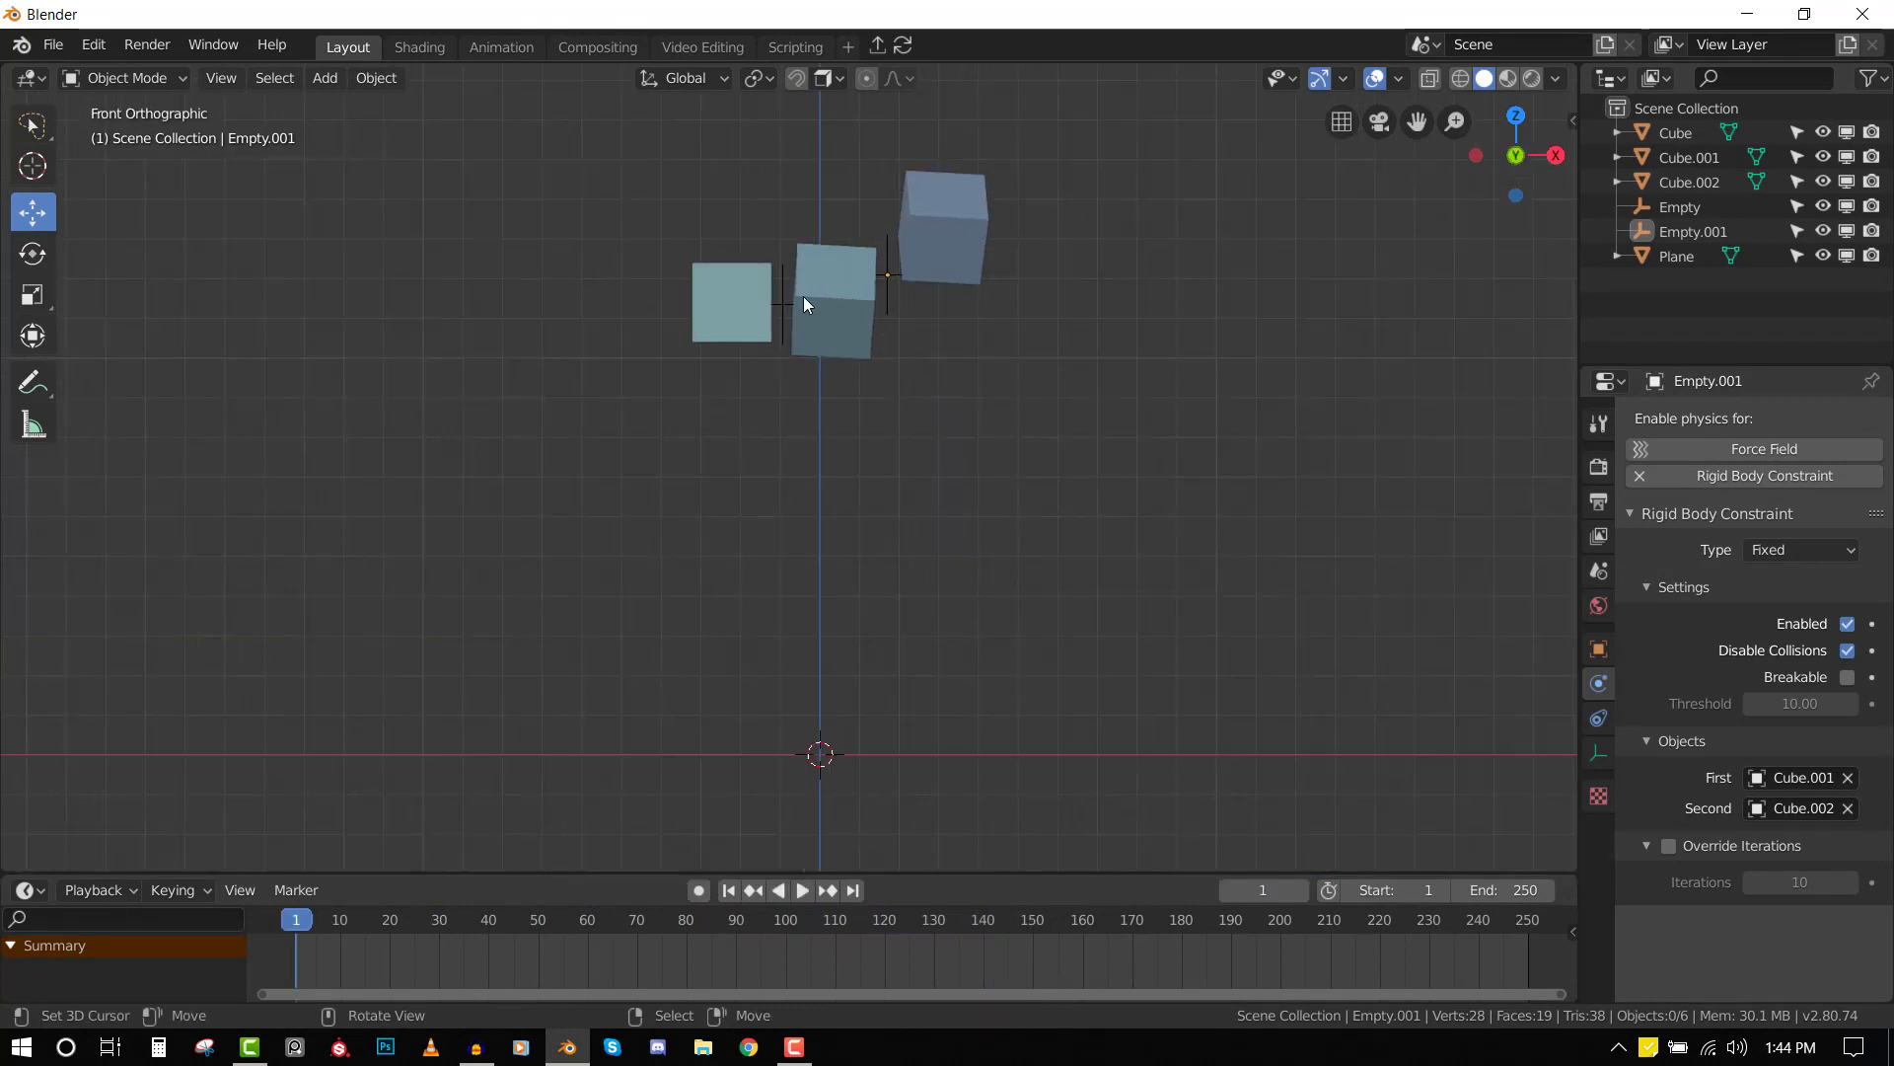
pyautogui.click(777, 308)
pyautogui.click(781, 304)
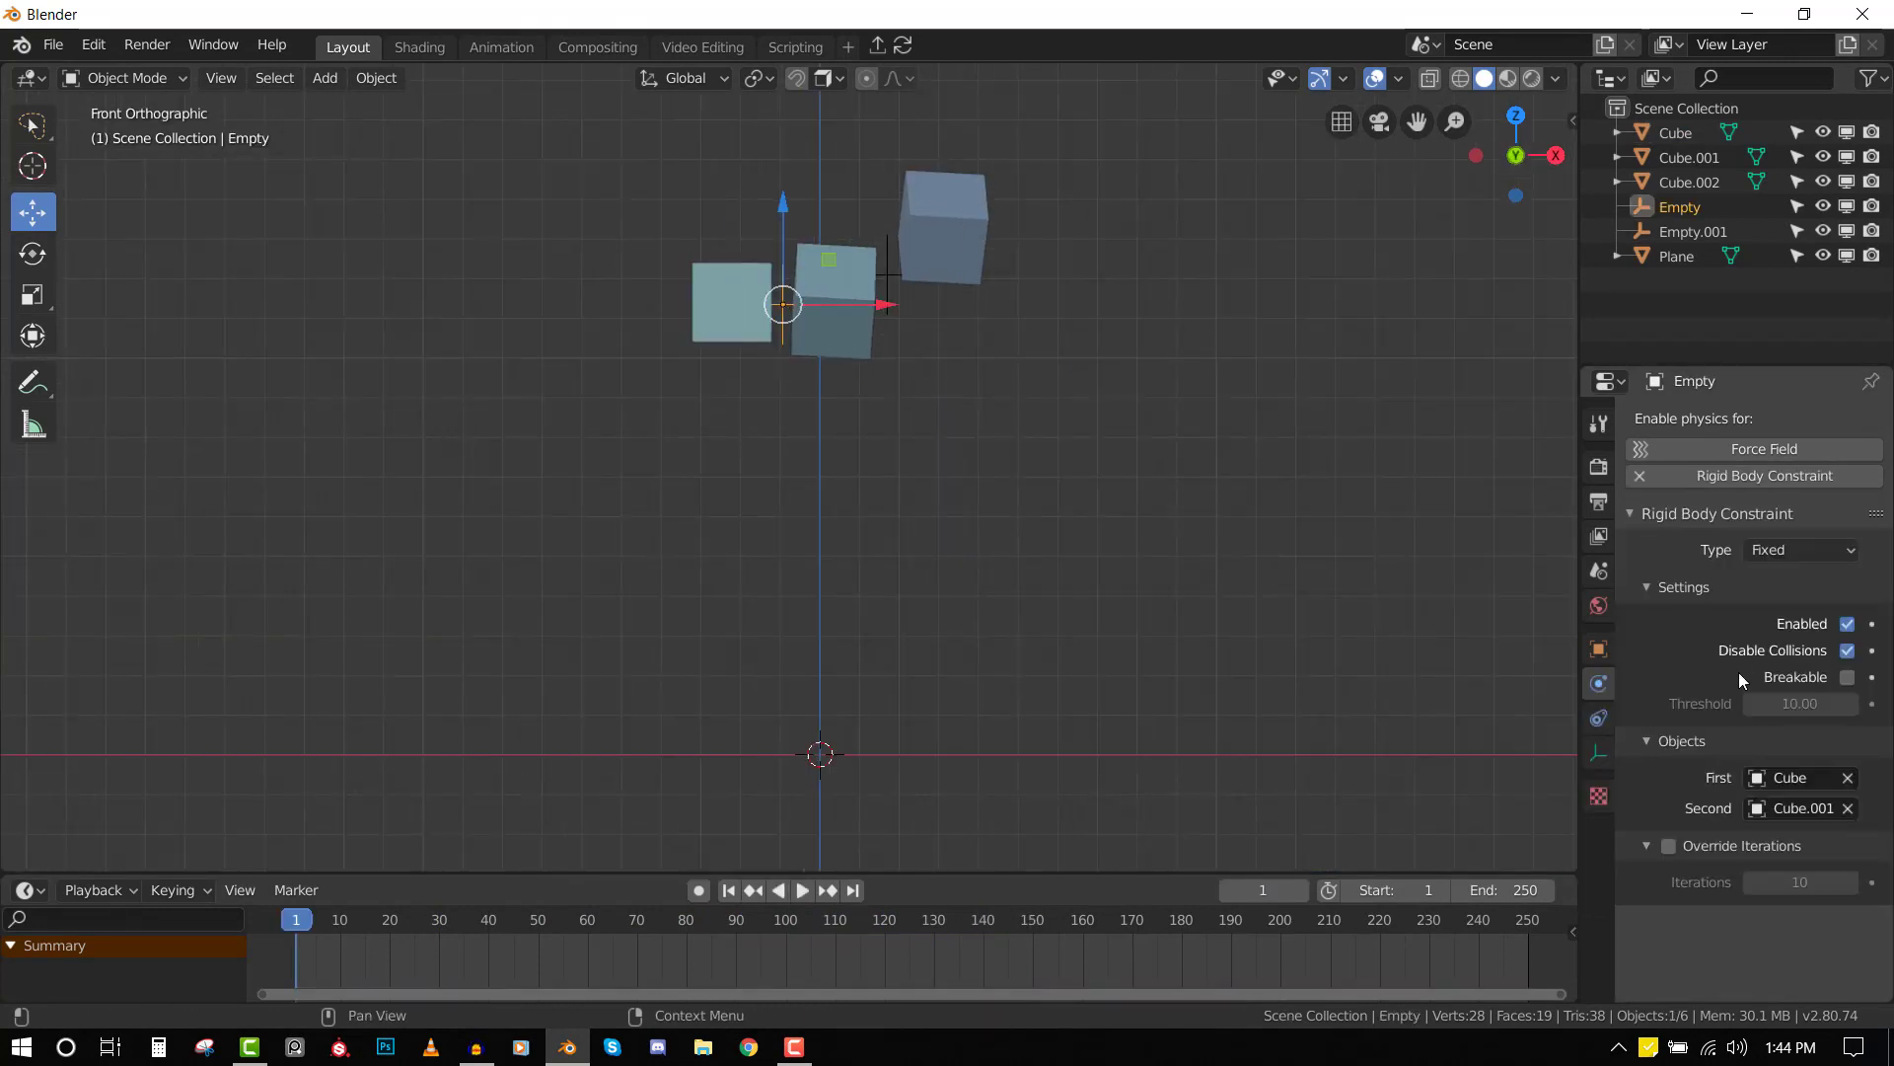
pyautogui.click(1848, 678)
# - Play a drop test with the breakable constraint and rewind to frame 1
pyautogui.moveTo(790, 296)
pyautogui.mouseDown(button='middle')
pyautogui.moveTo(682, 376)
pyautogui.moveTo(809, 309)
pyautogui.mouseUp(button='middle')
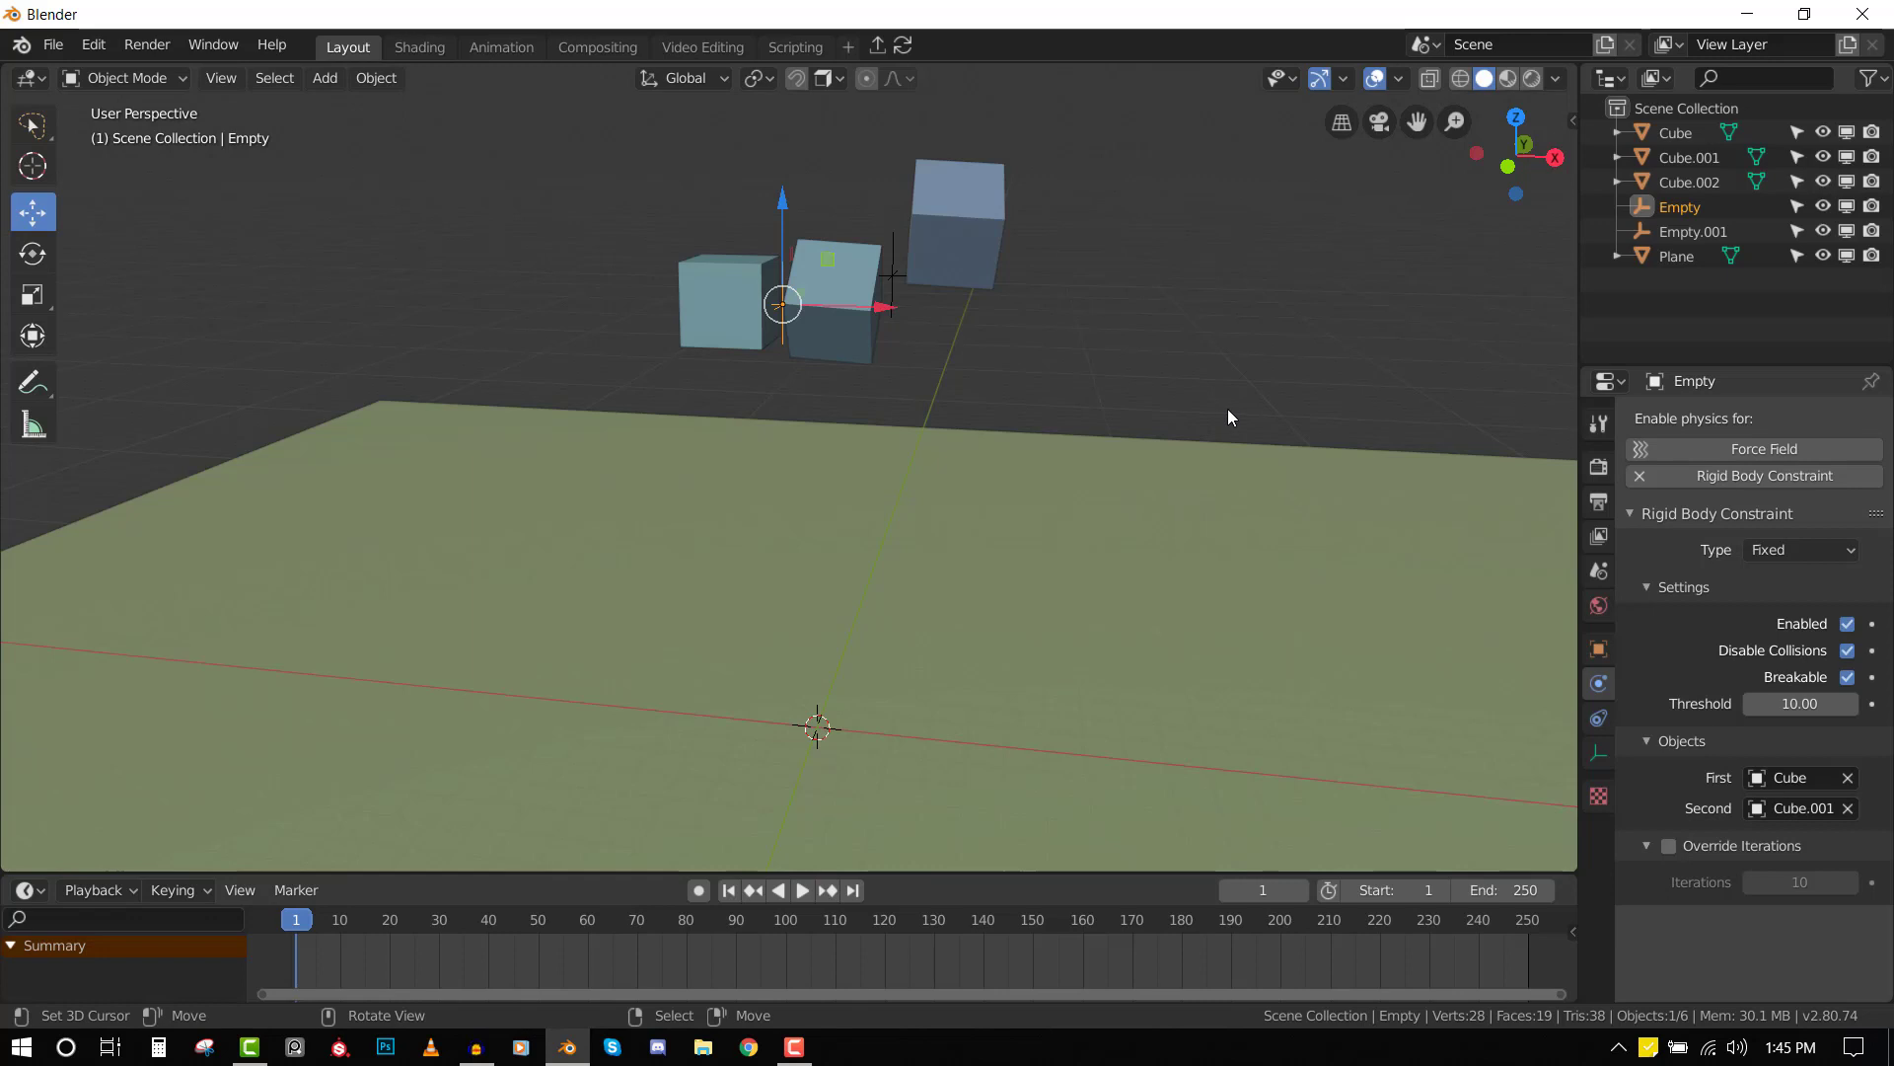
pyautogui.press('space')
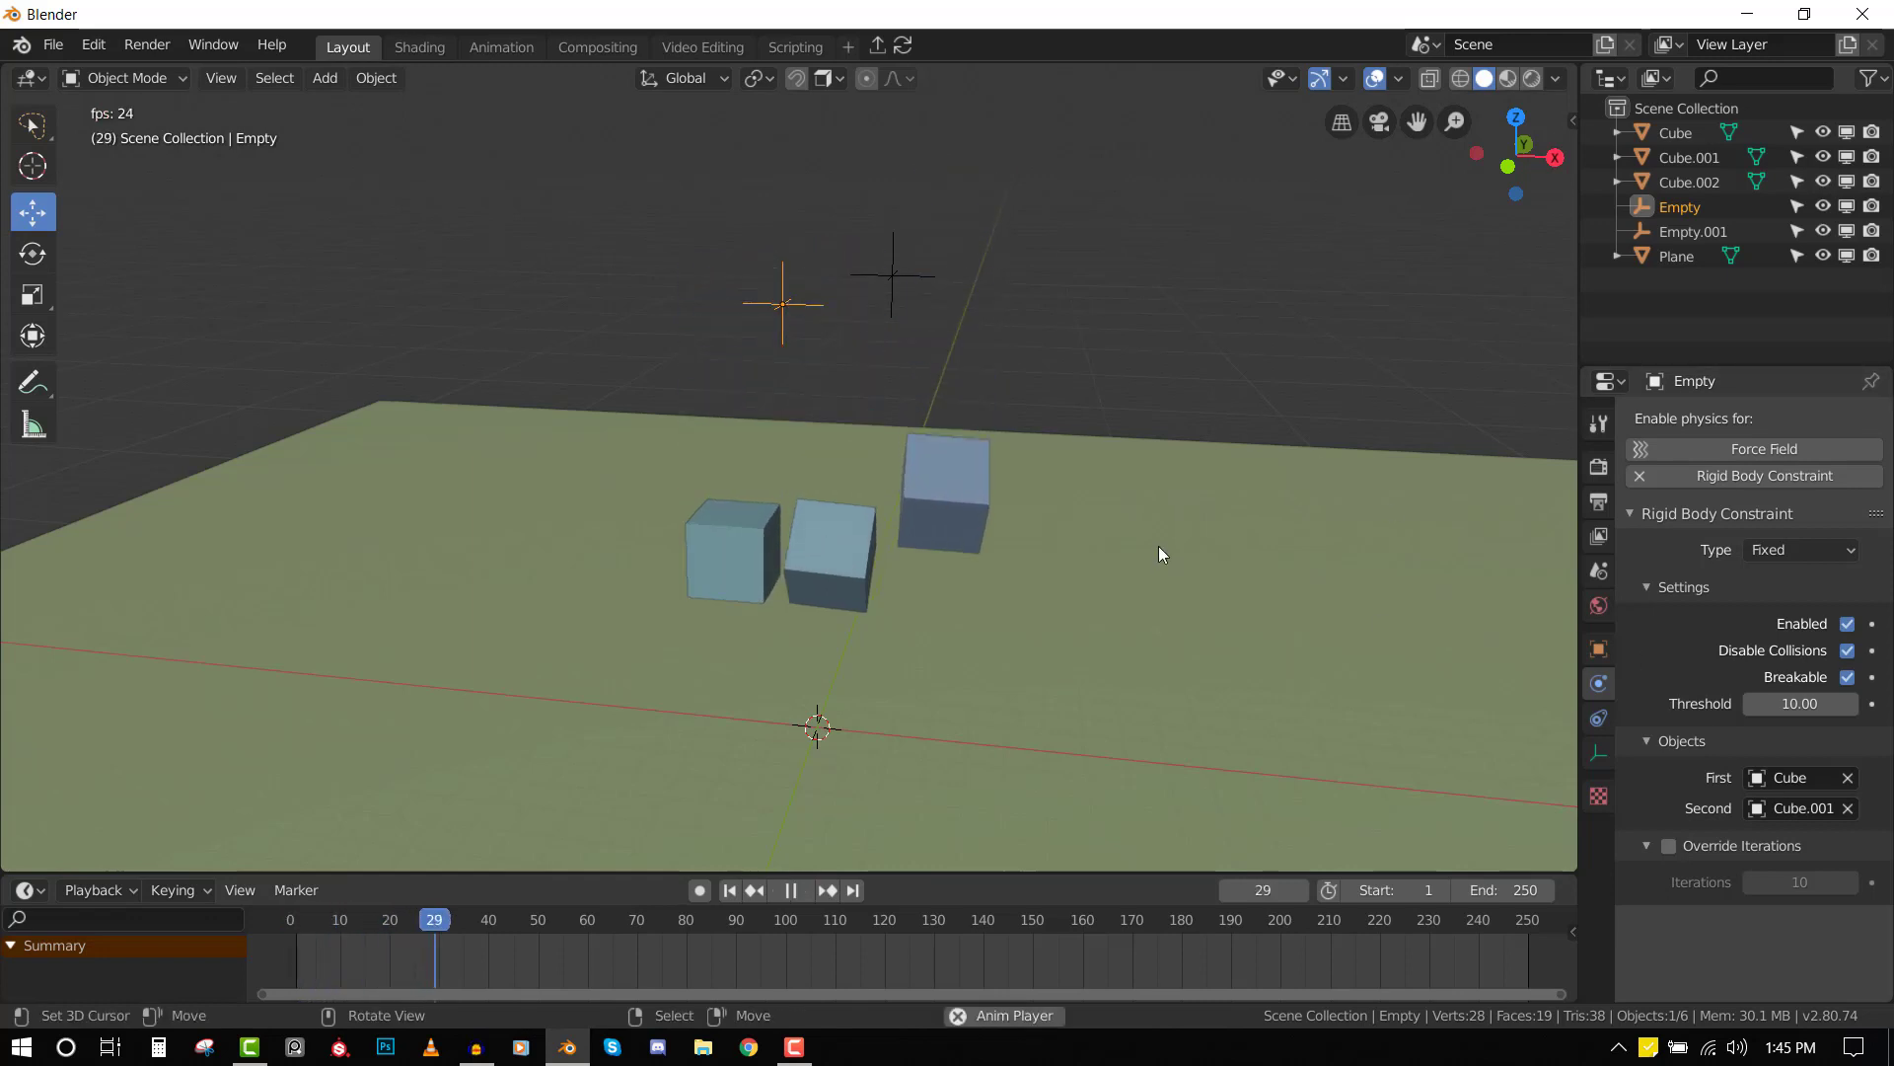
pyautogui.press('space')
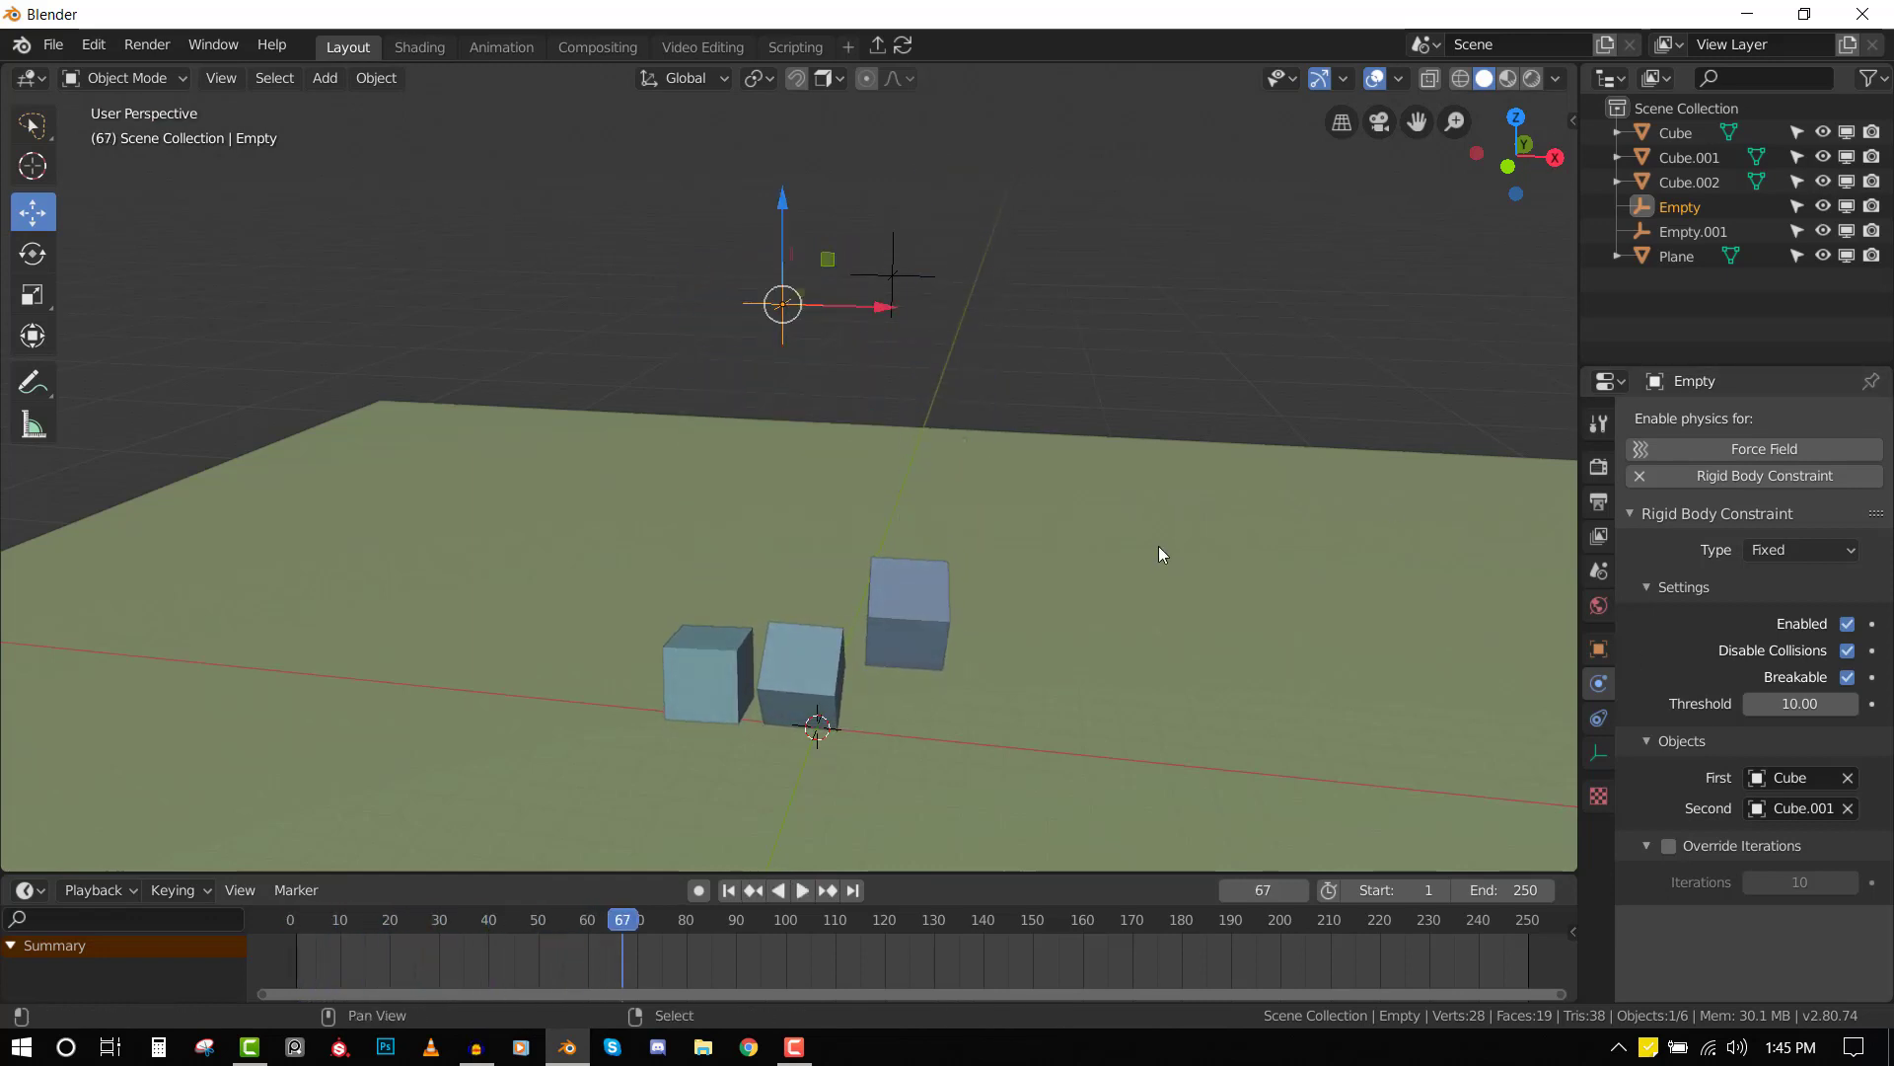
pyautogui.hotkey('shift', 'Left')
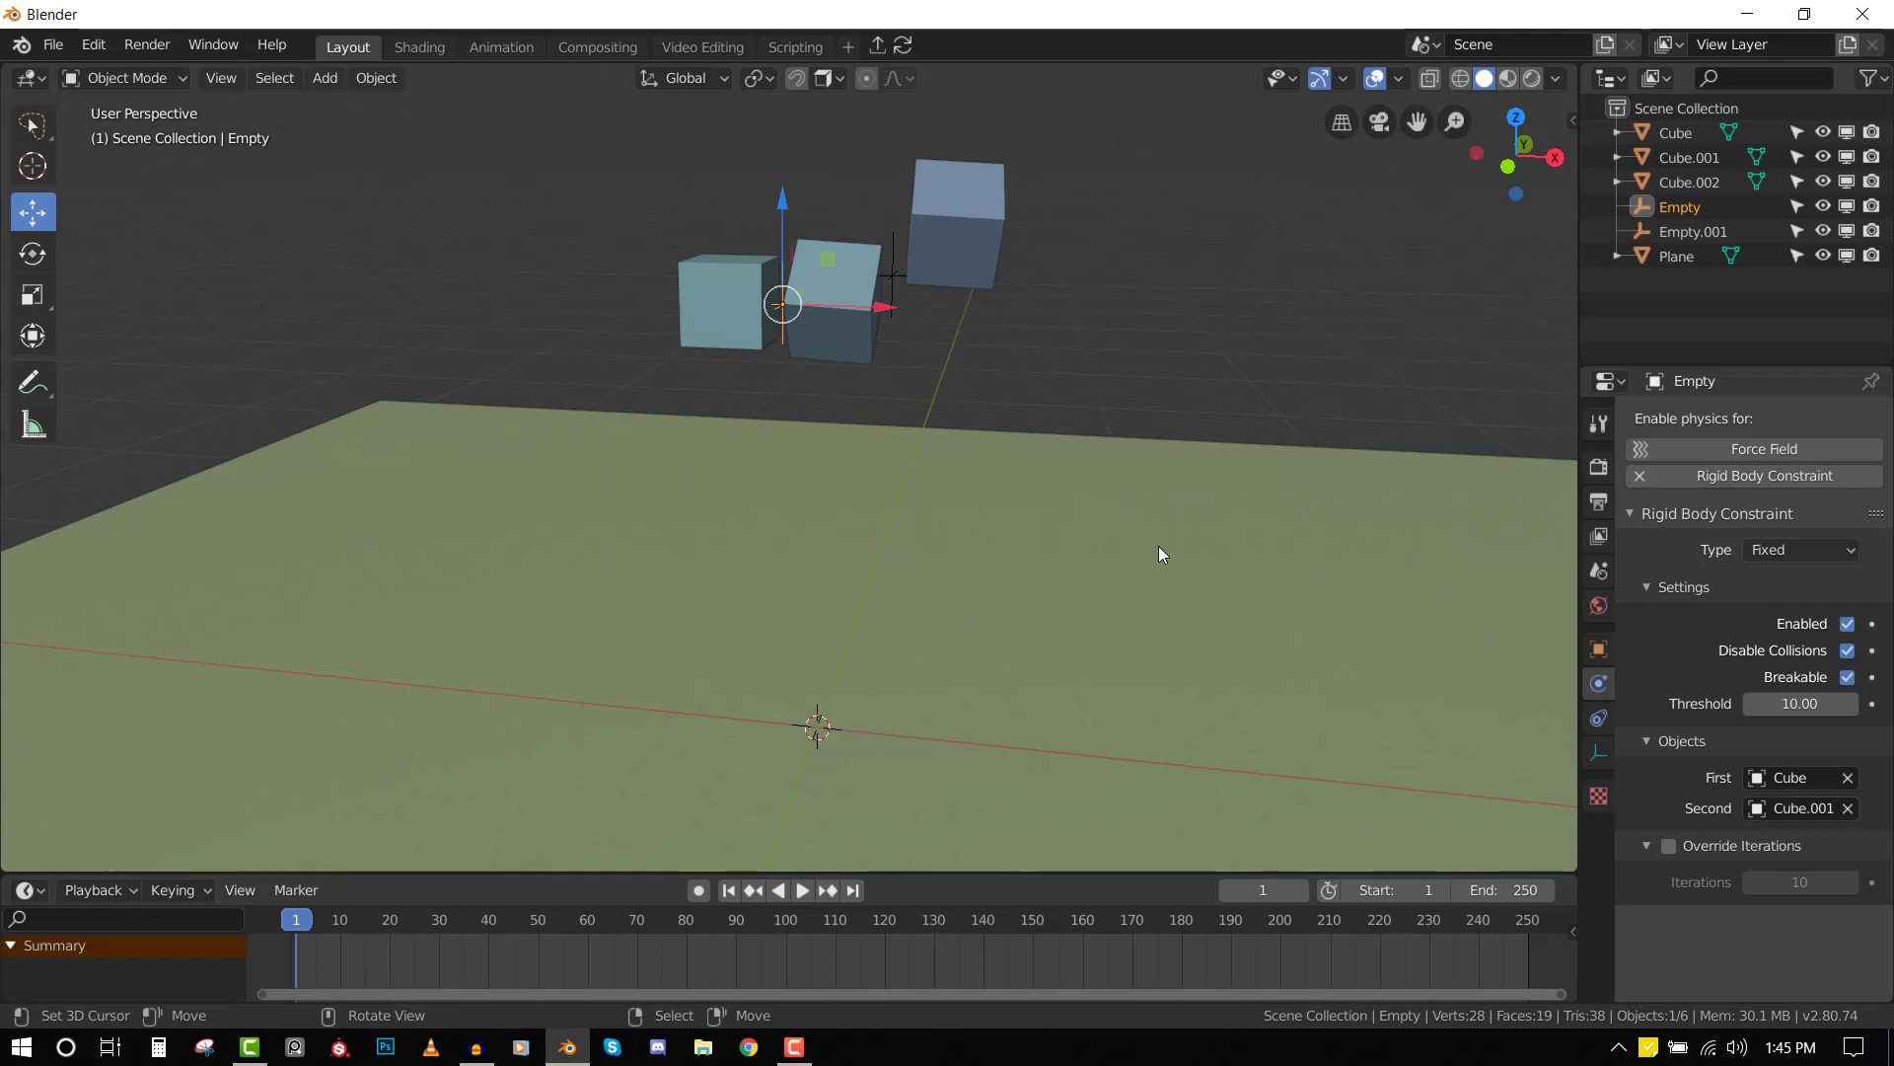
pyautogui.moveTo(955, 373)
pyautogui.mouseDown(button='middle')
pyautogui.moveTo(992, 359)
pyautogui.moveTo(955, 365)
pyautogui.mouseUp(button='middle')
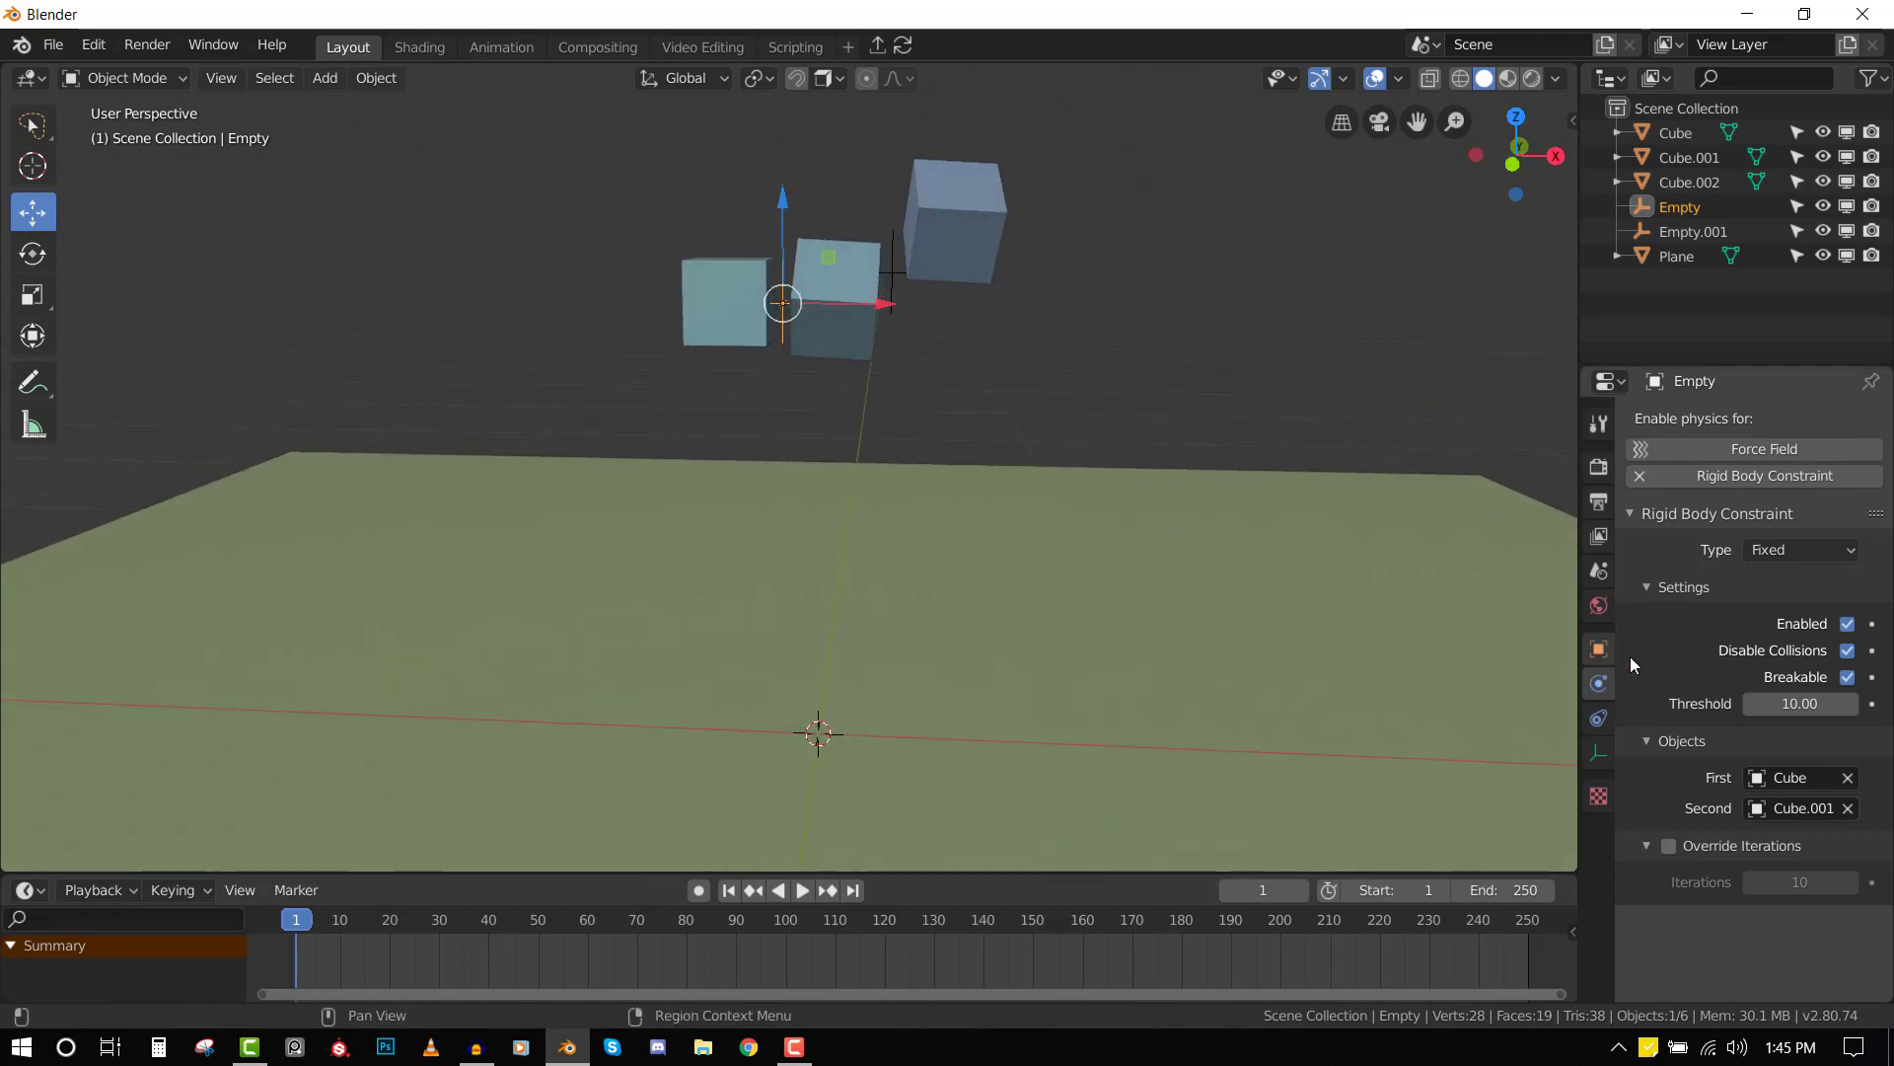
# - Set the breaking Threshold to 3.00 and play the simulation to watch the fall
pyautogui.click(1800, 702)
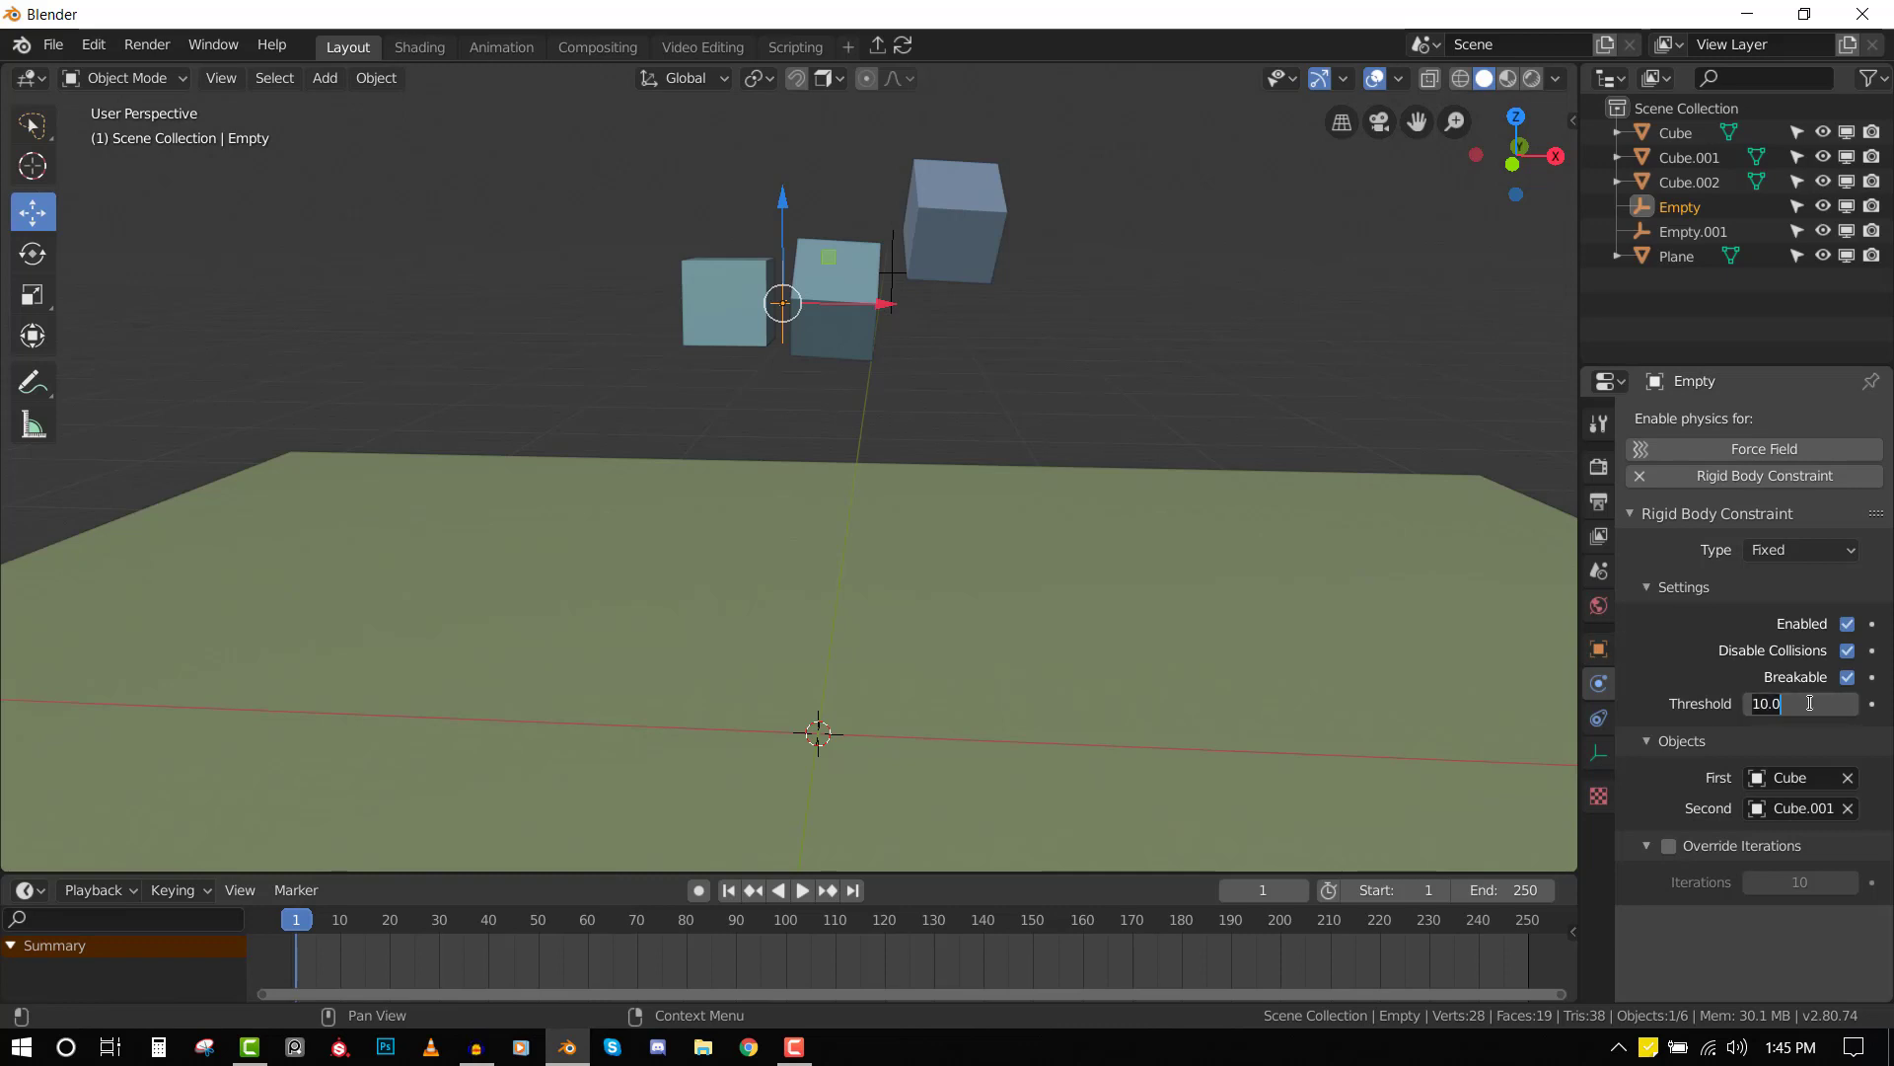
pyautogui.write('3')
pyautogui.press('Return')
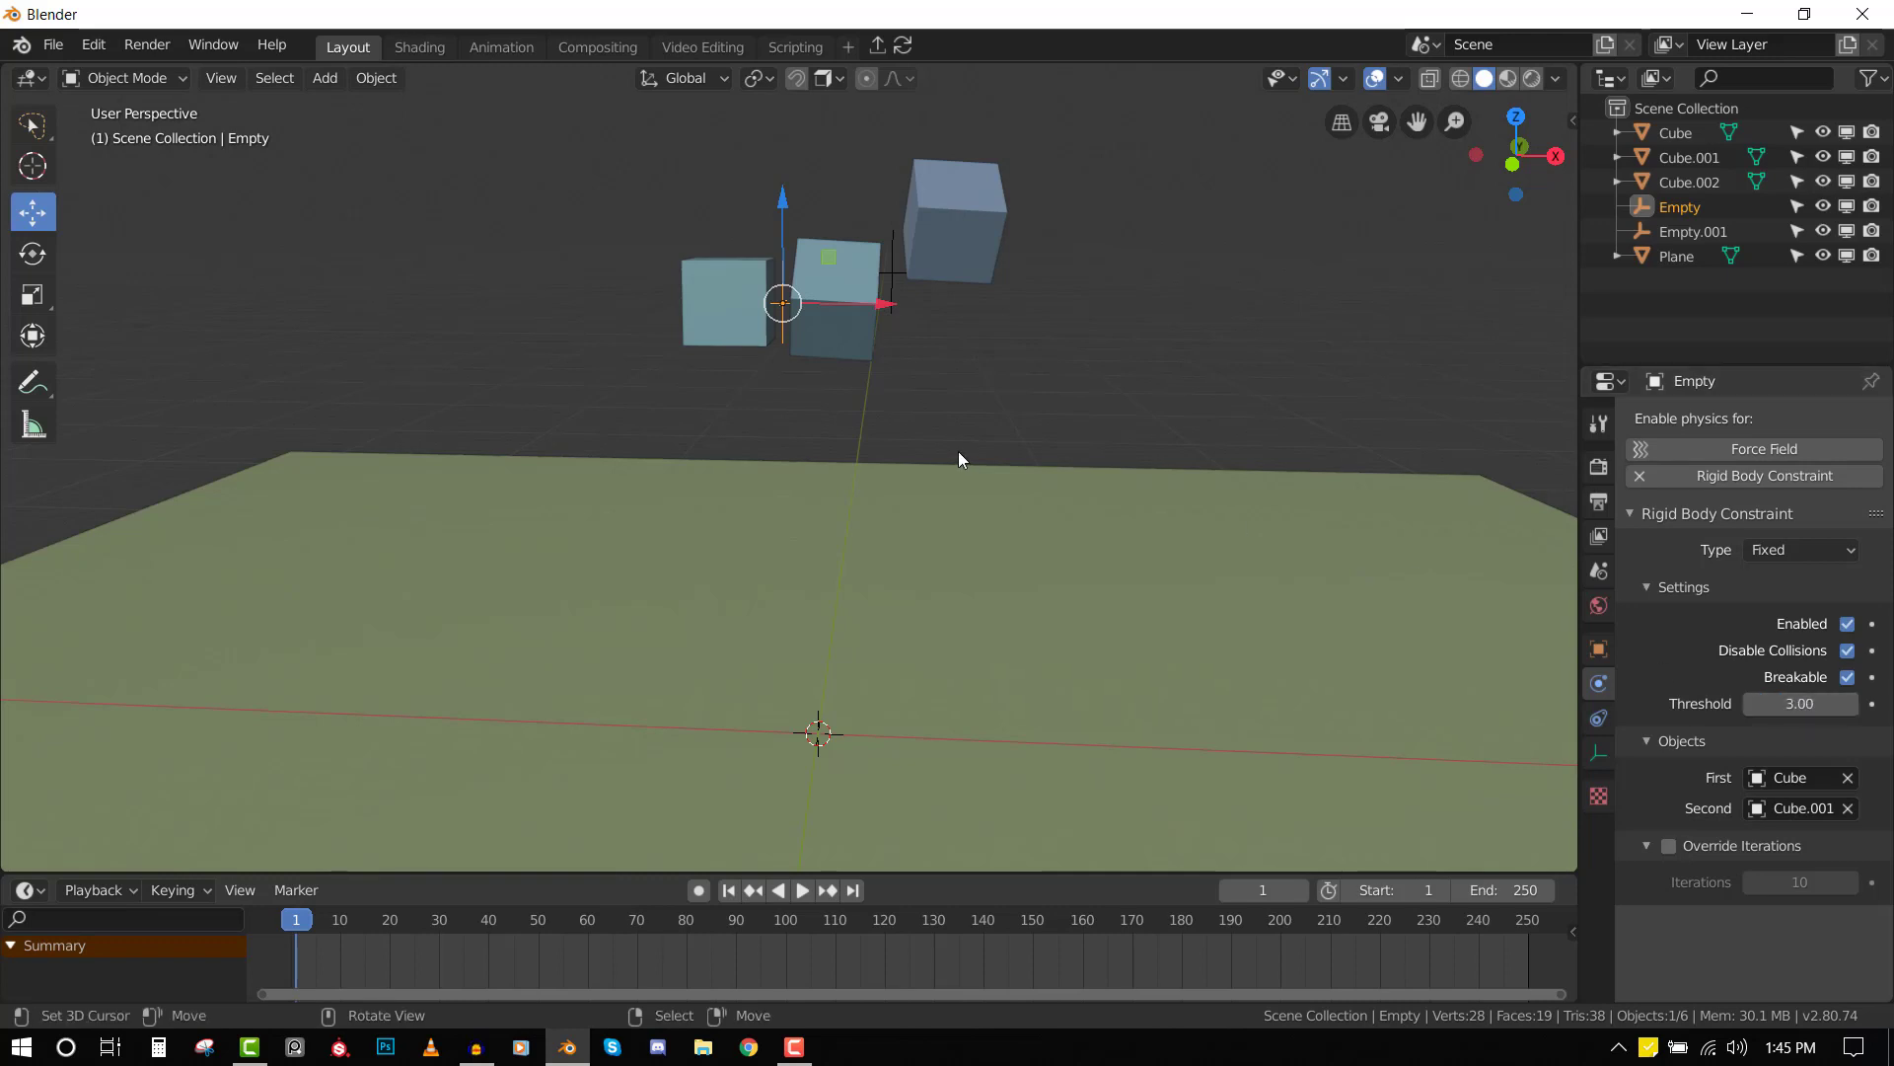
pyautogui.press('space')
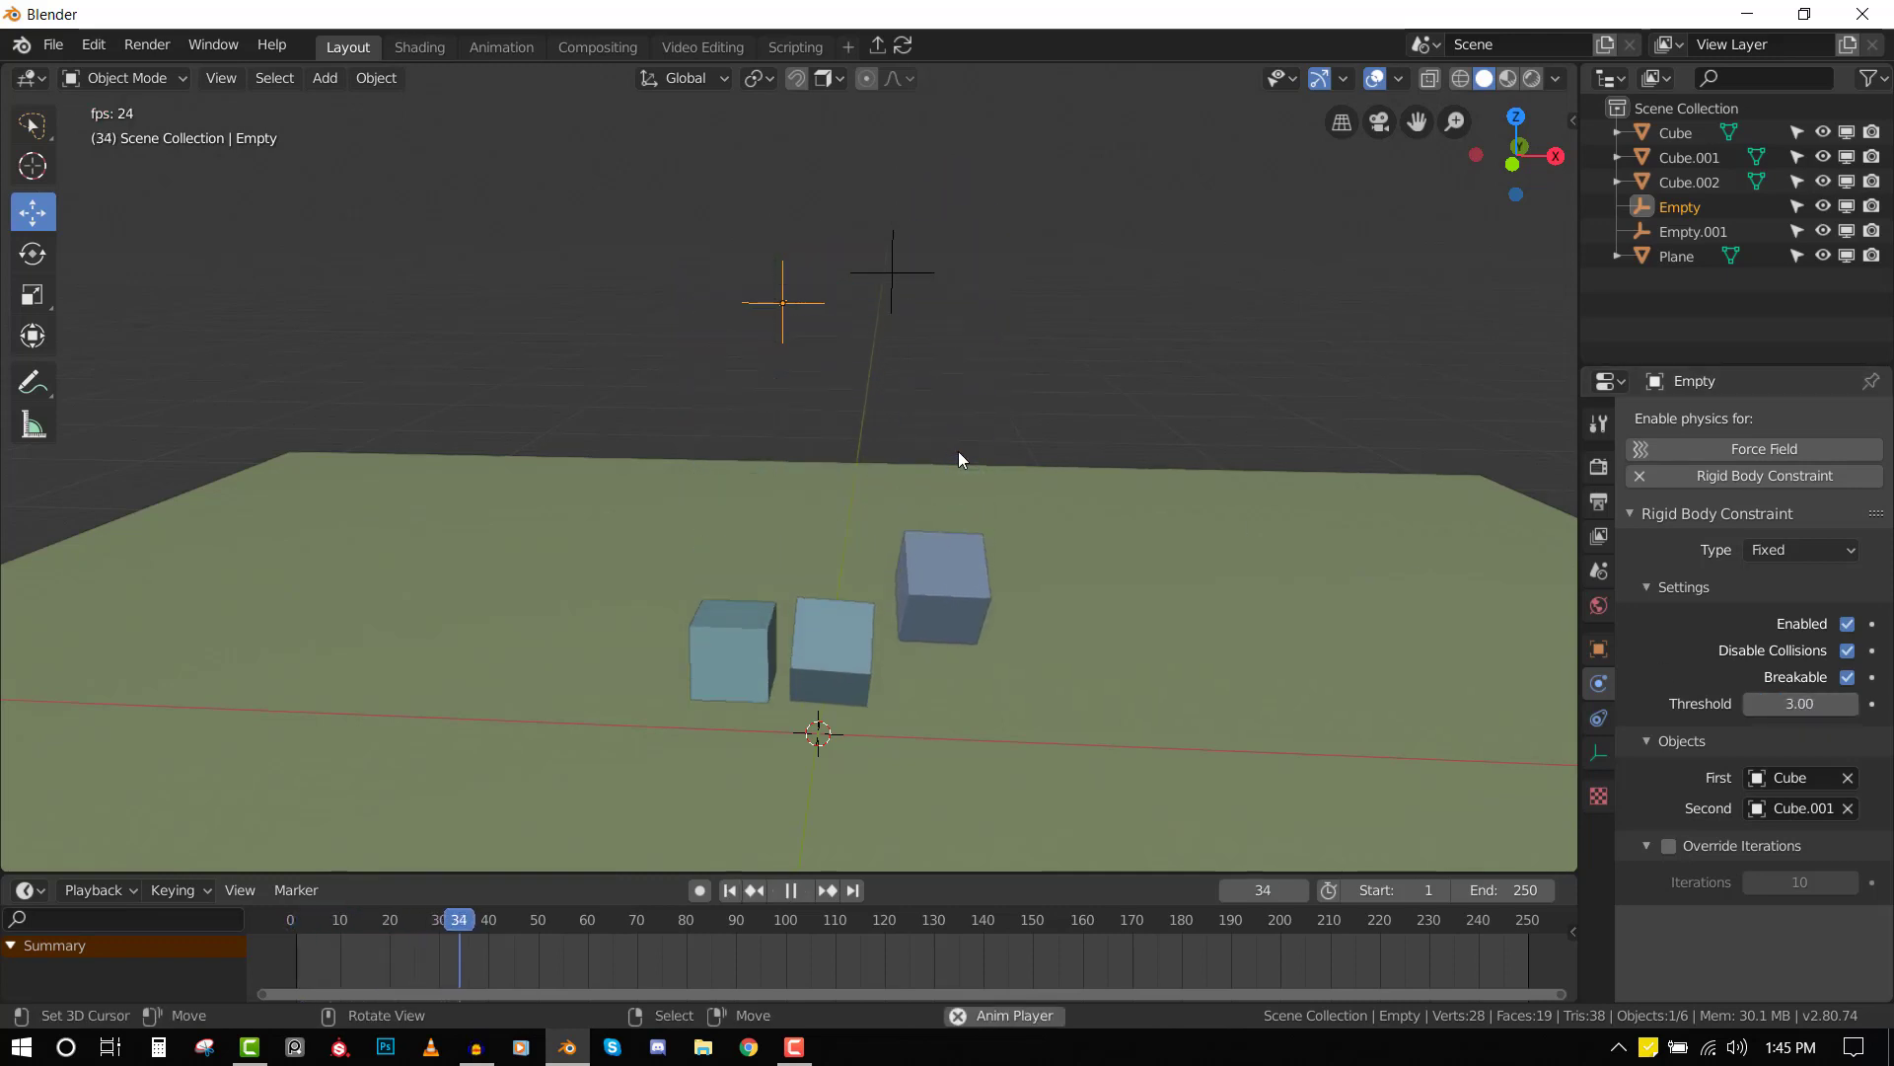
pyautogui.press('space')
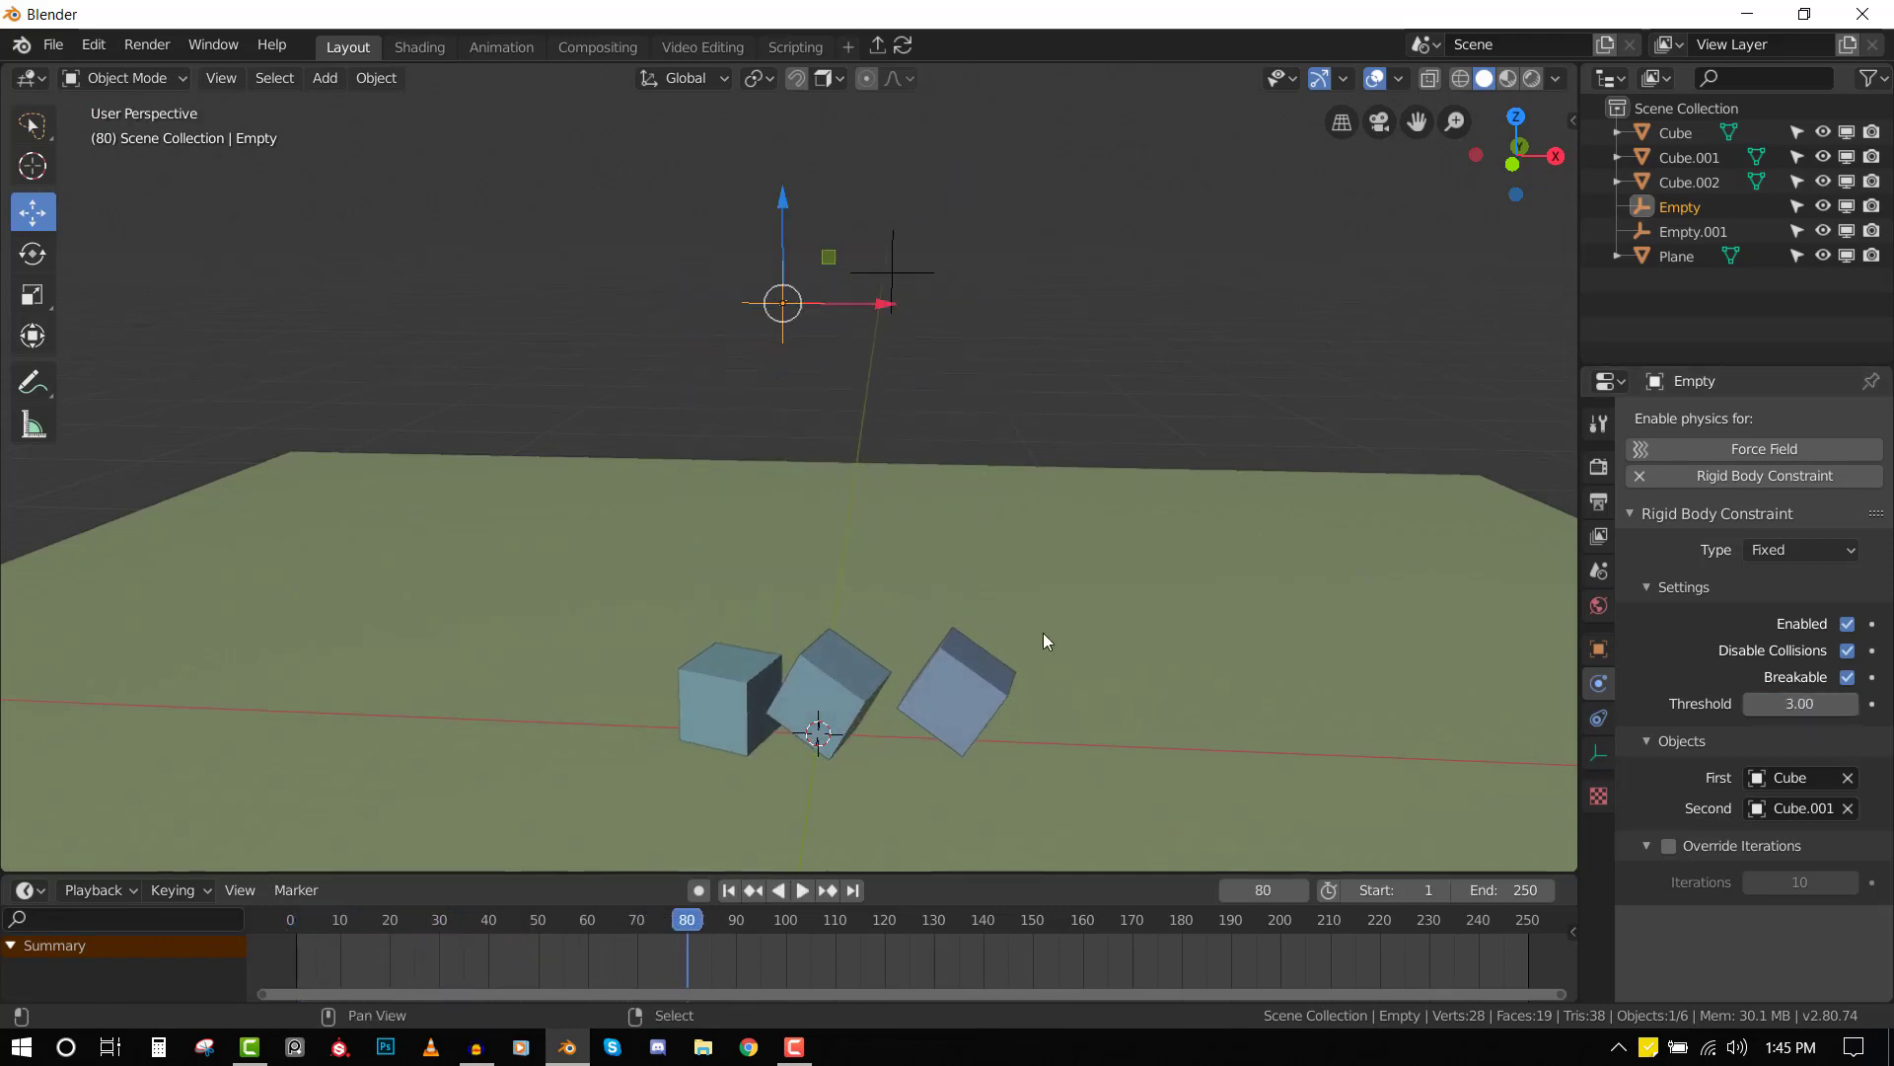
pyautogui.moveTo(1040, 631); pyautogui.dragTo(1074, 608, button='middle')
pyautogui.scroll(2, 1074, 608)
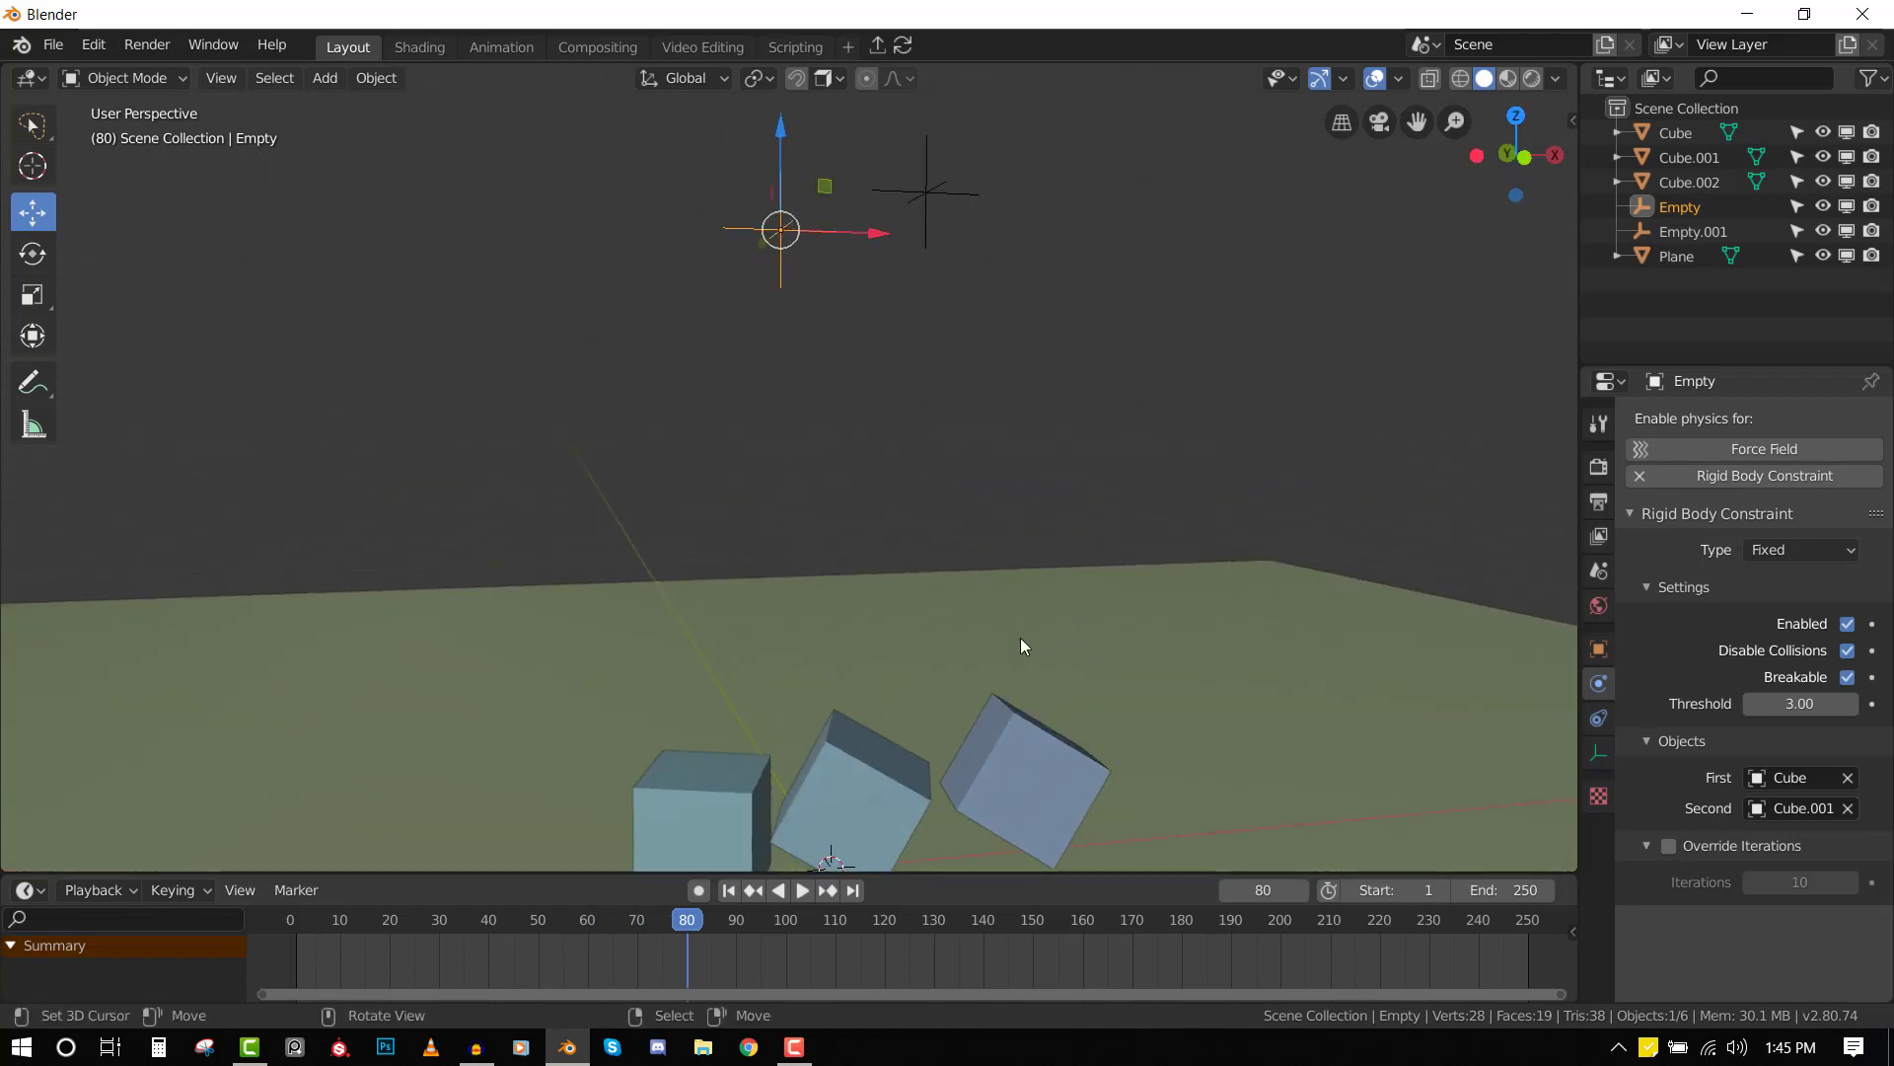
pyautogui.press('space')
pyautogui.moveTo(910, 690); pyautogui.dragTo(927, 671, button='middle')
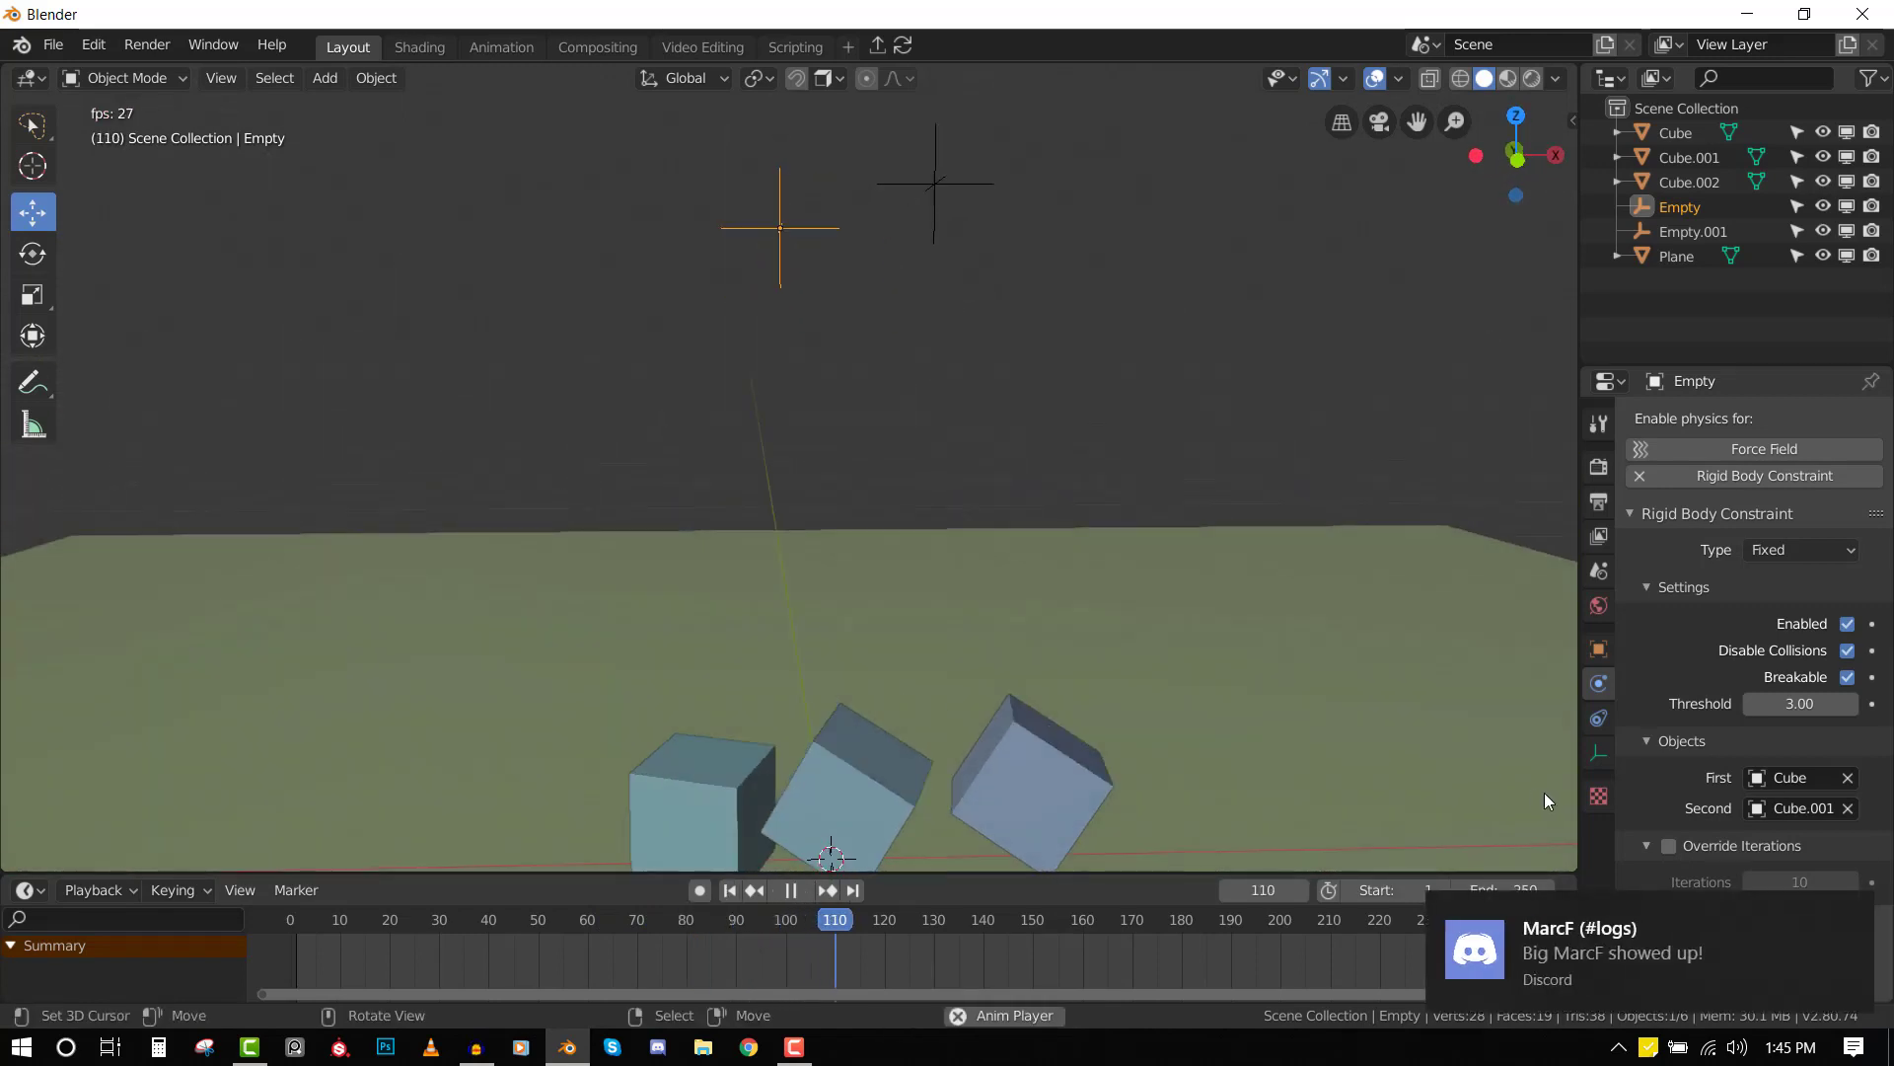
# - Stop and rewind, then make Empty.001's constraint Breakable with a 3.00 threshold
pyautogui.click(1857, 905)
pyautogui.press('space')
pyautogui.hotkey('shift', 'Left')
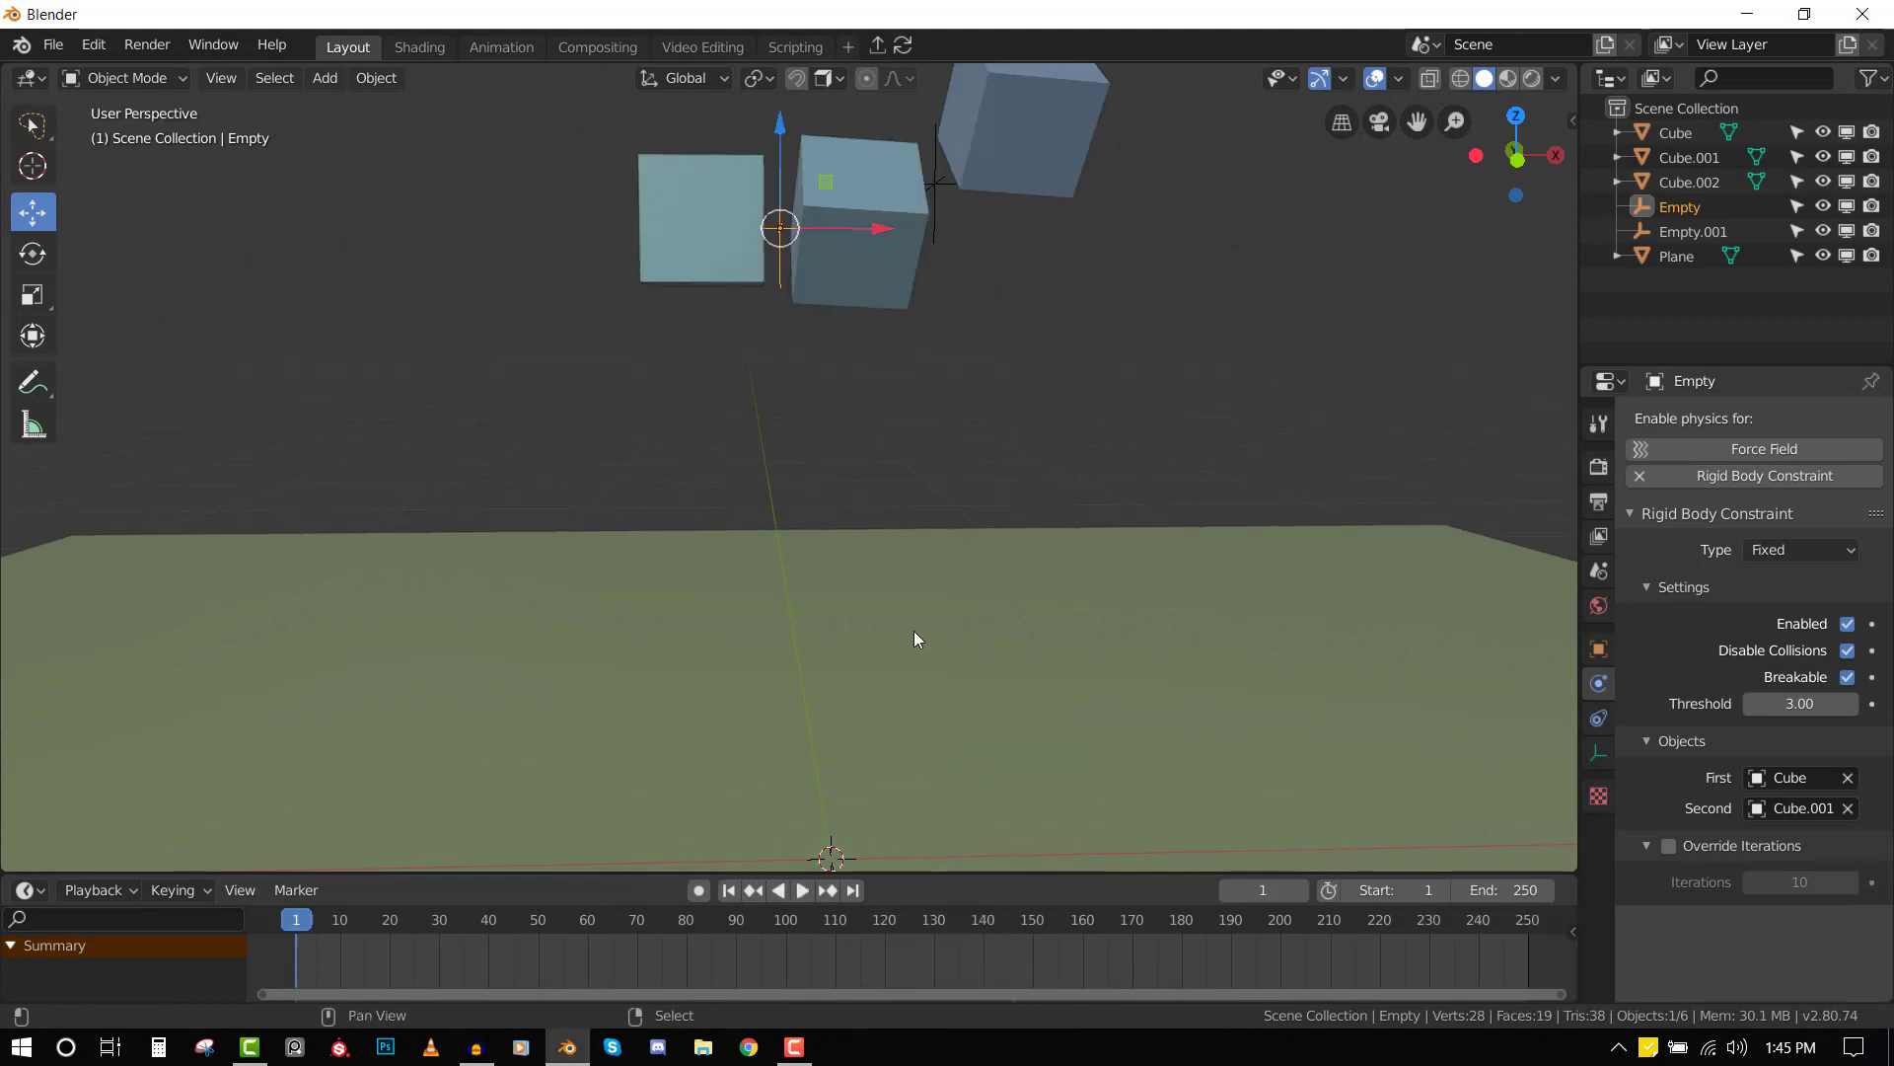
pyautogui.click(935, 182)
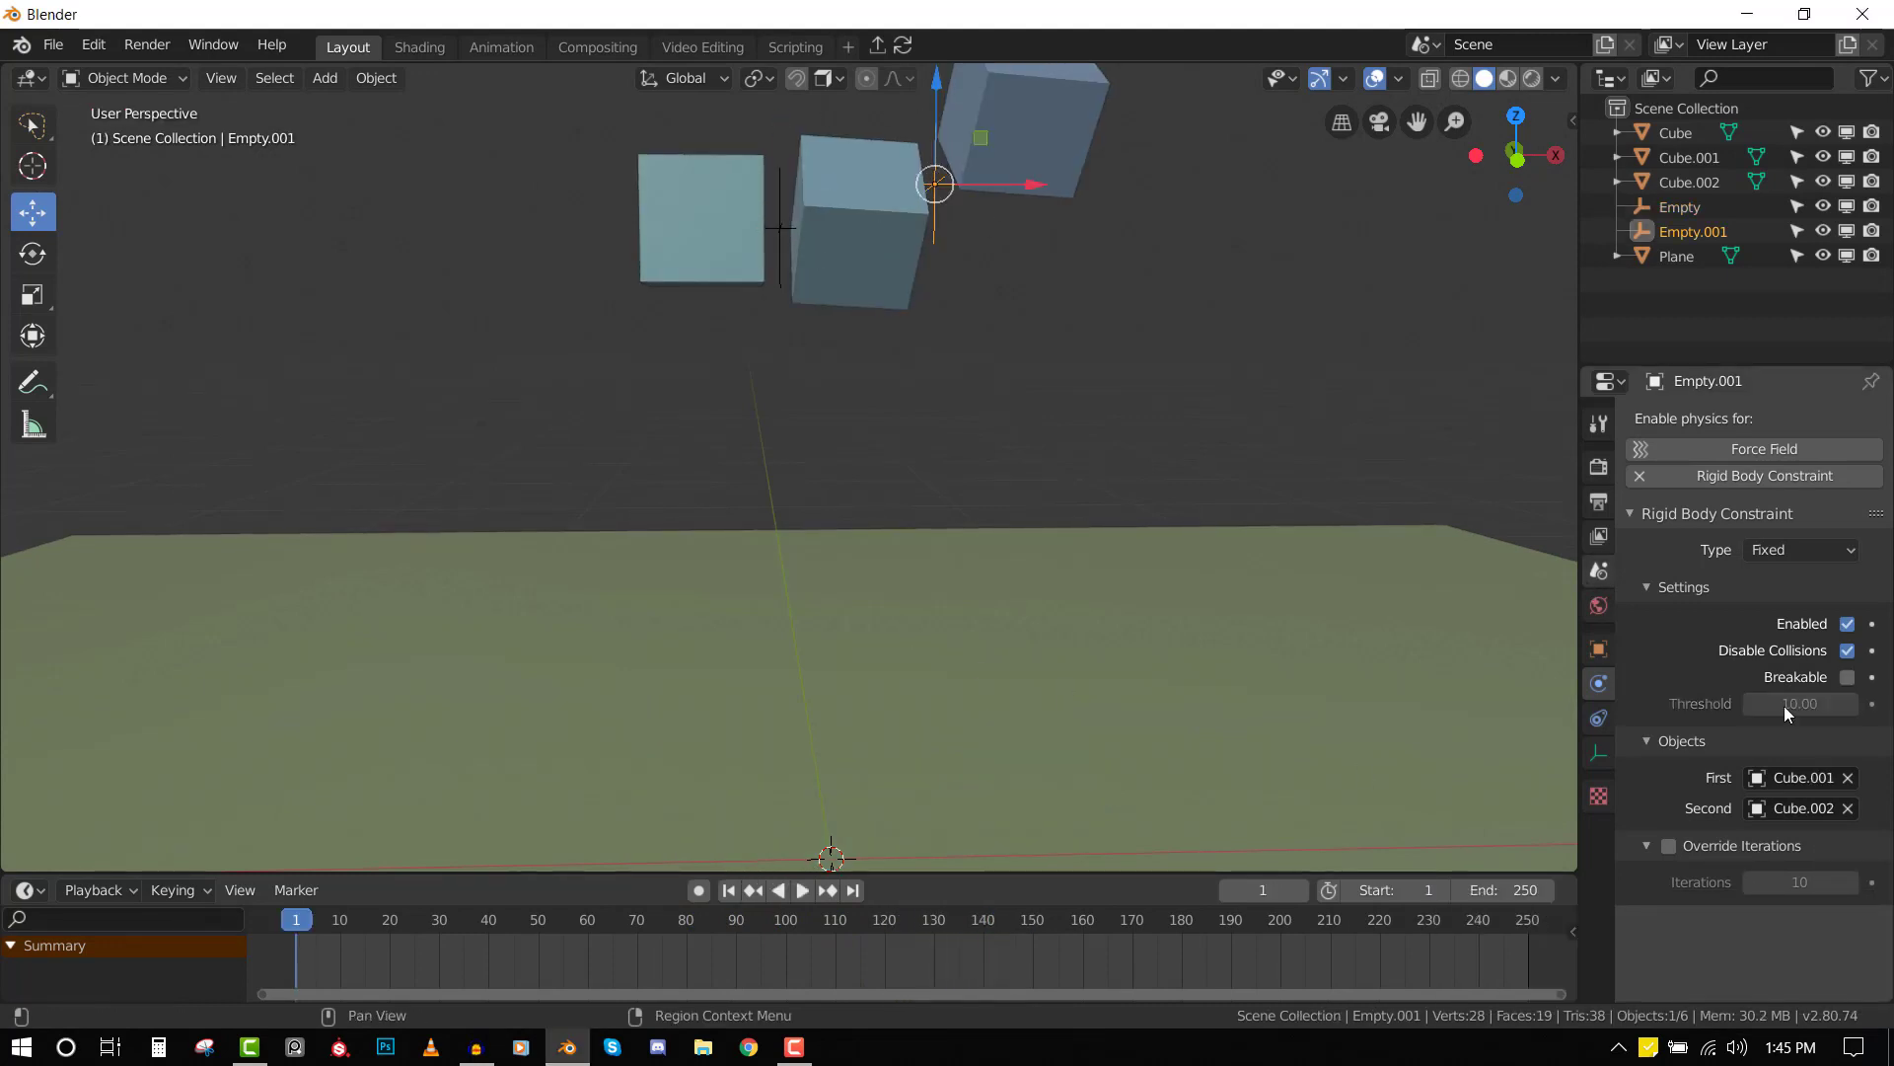
pyautogui.click(1848, 678)
pyautogui.doubleClick(1786, 703)
pyautogui.press('Return')
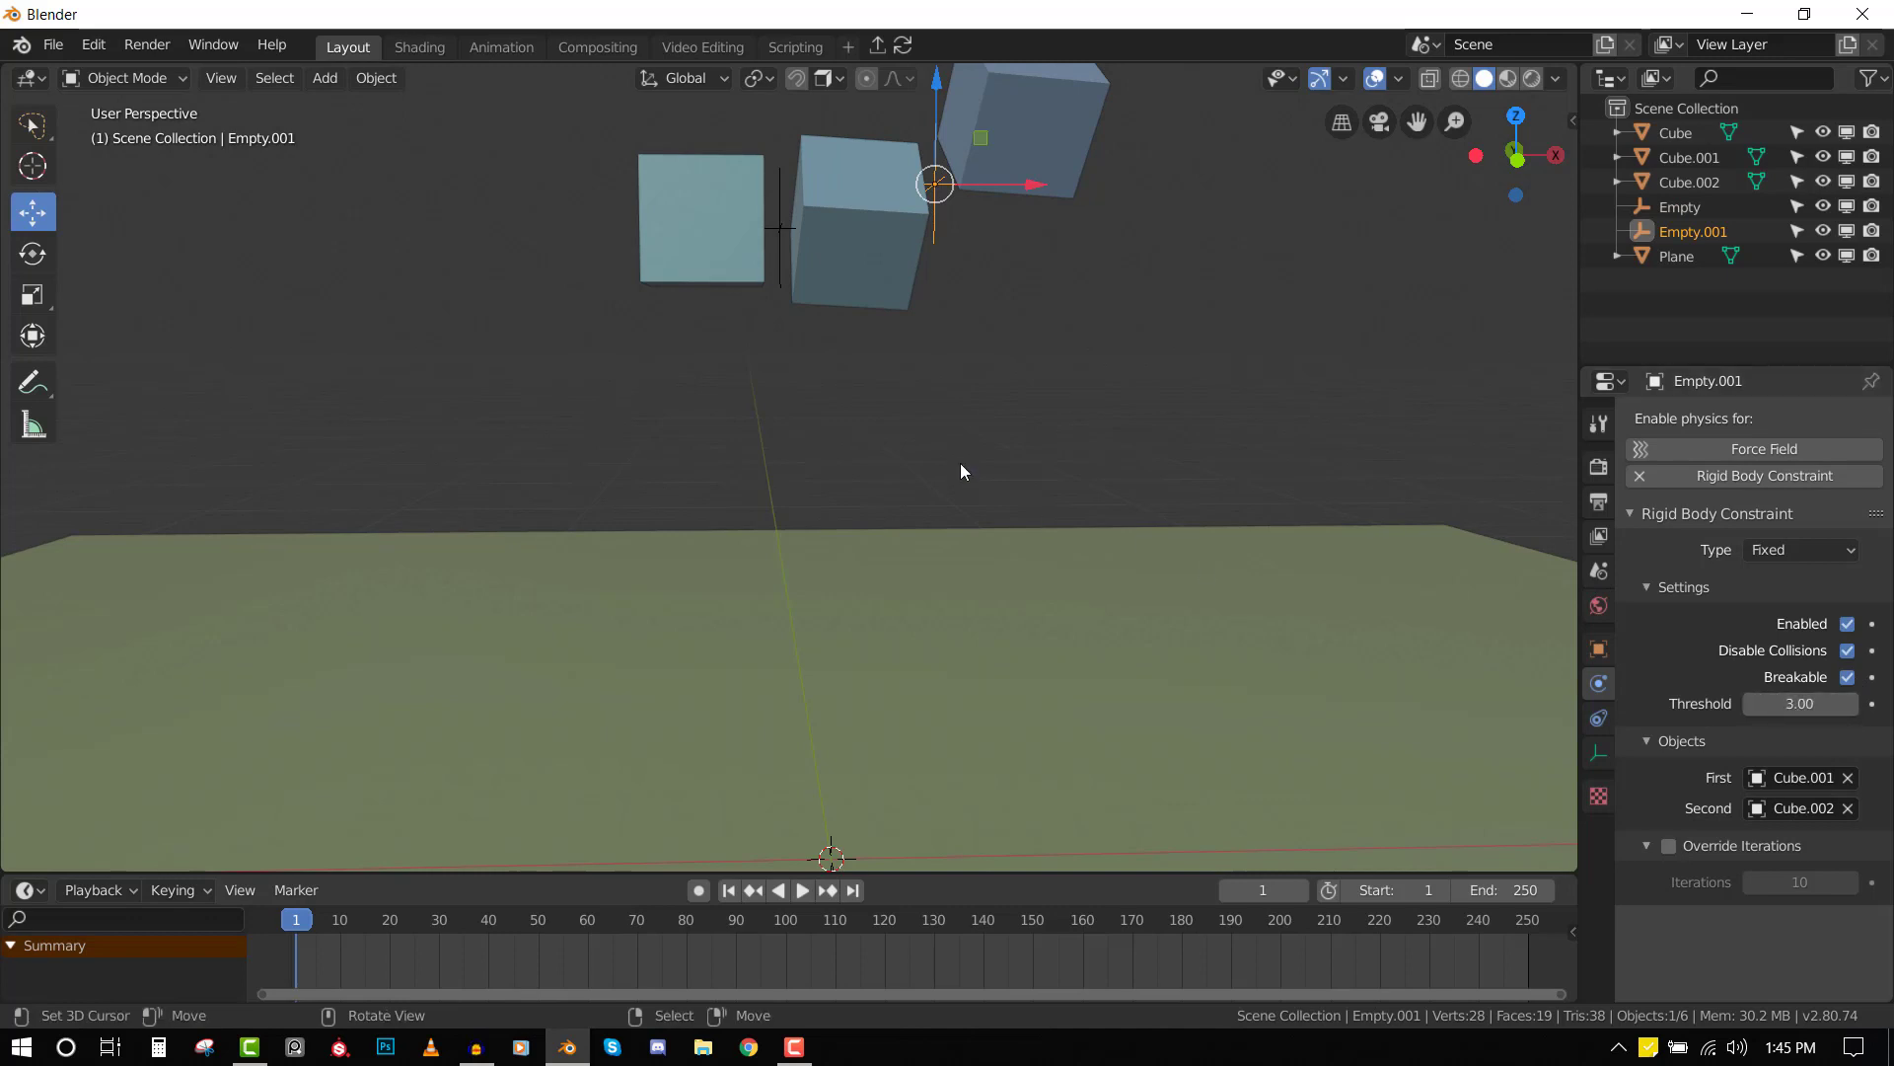
# - Play another drop test, rewind to frame 1, and return to front view
pyautogui.scroll(-3, 961, 471)
pyautogui.press('space')
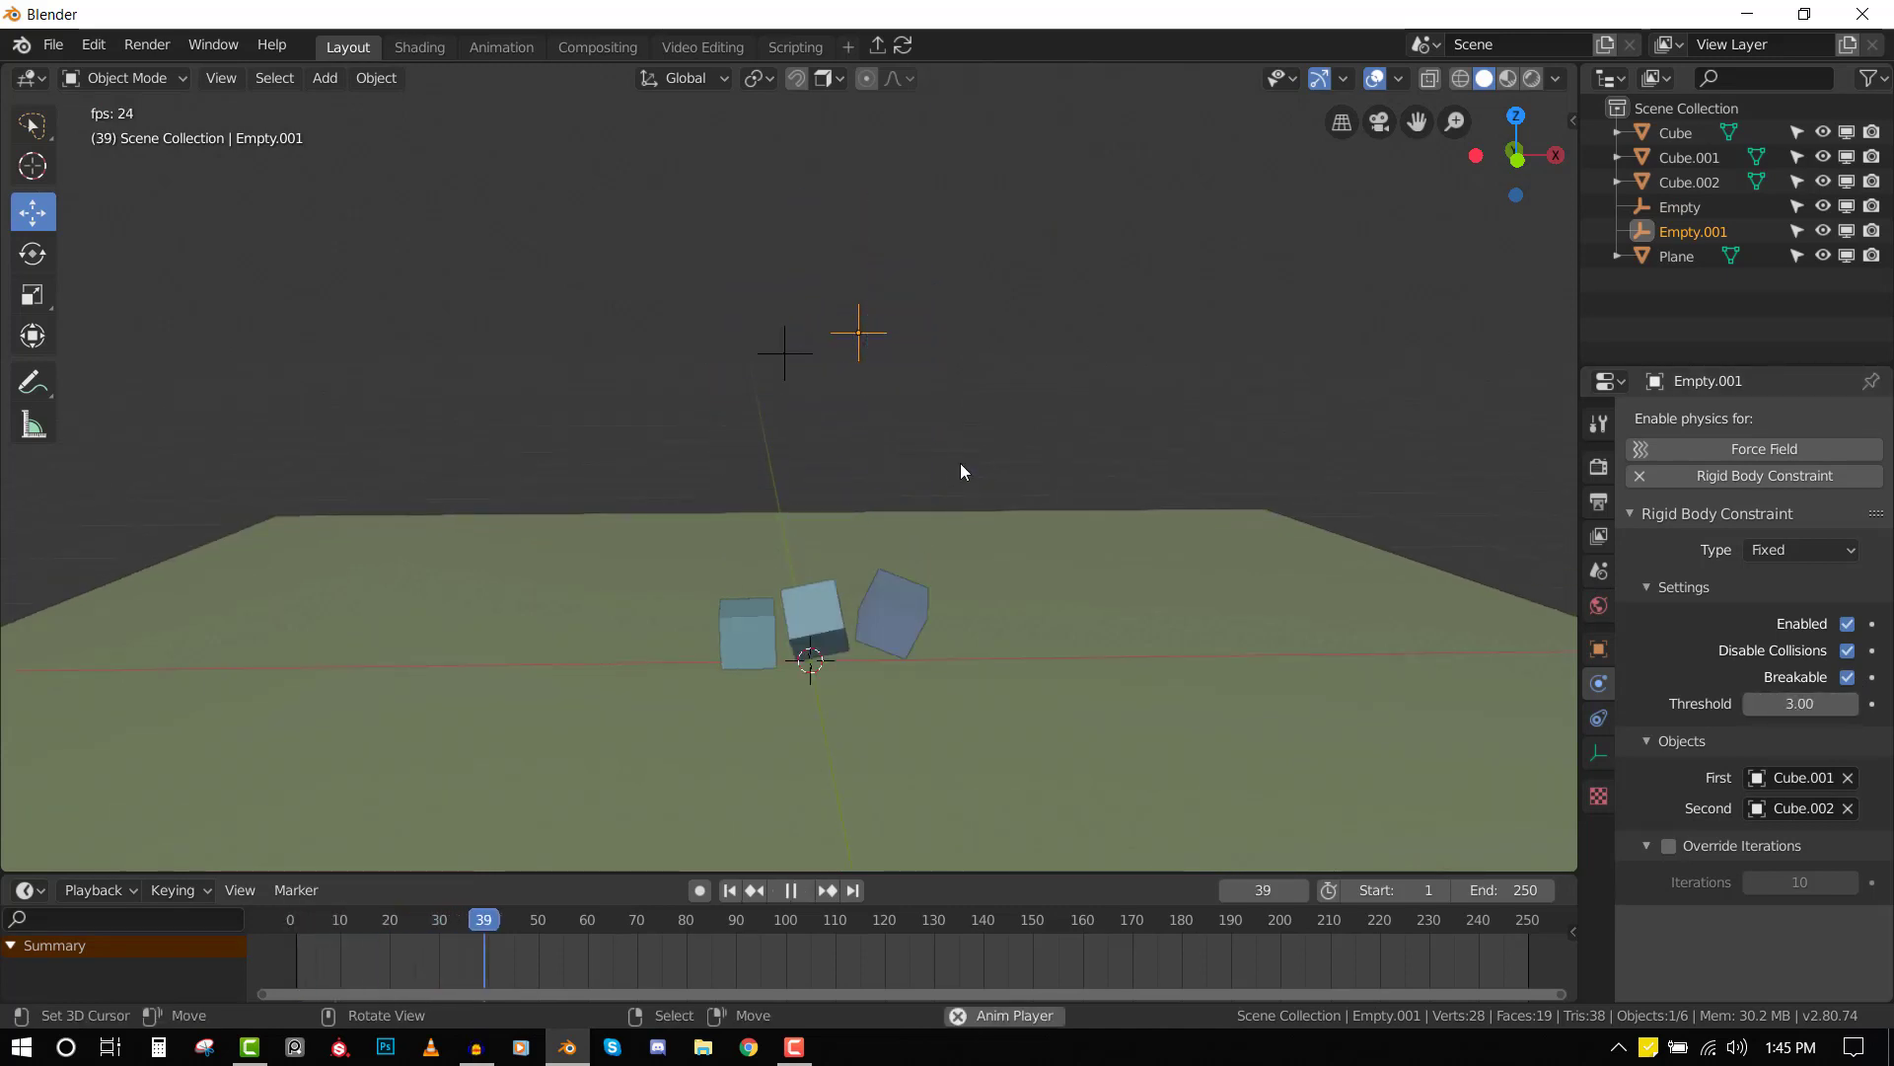
pyautogui.moveTo(969, 562); pyautogui.dragTo(968, 606, button='middle')
pyautogui.press('space')
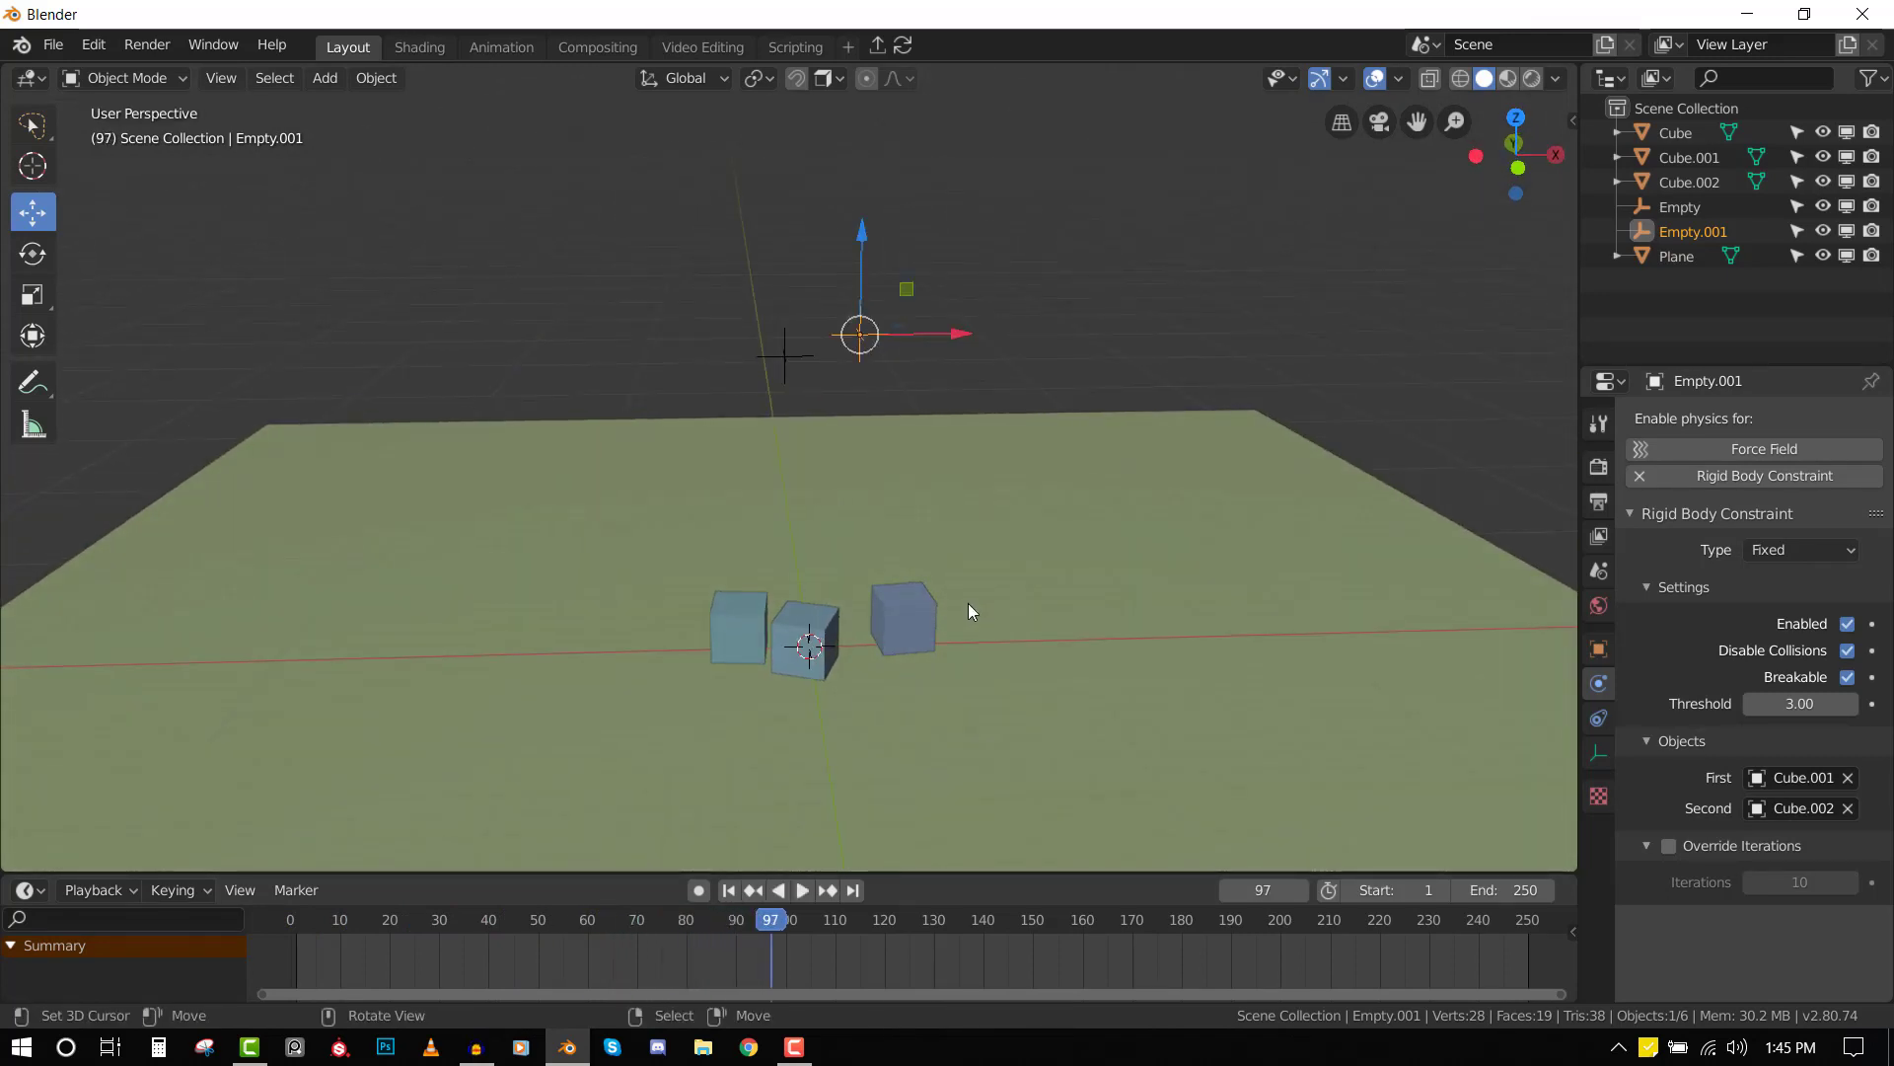
pyautogui.hotkey('shift', 'Left')
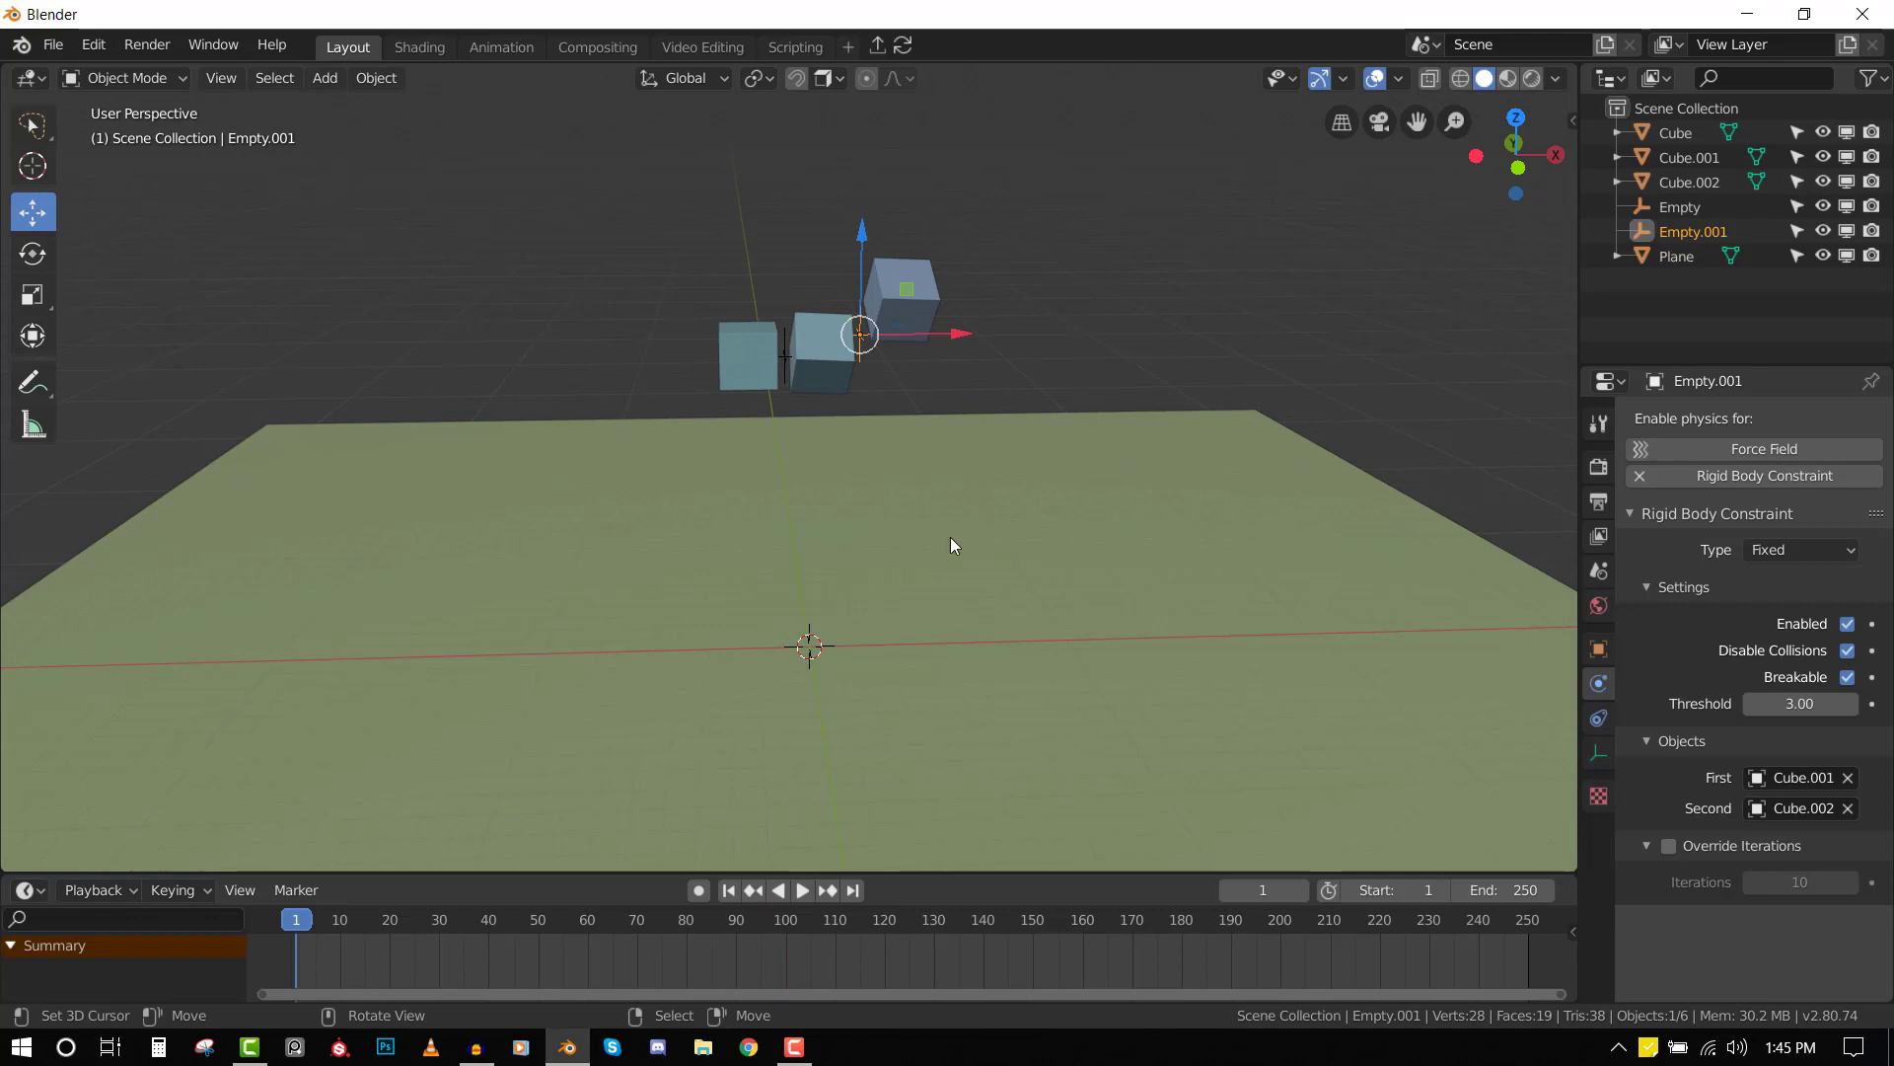
pyautogui.moveTo(950, 537); pyautogui.dragTo(1020, 423, button='middle')
pyautogui.press('KP_1')
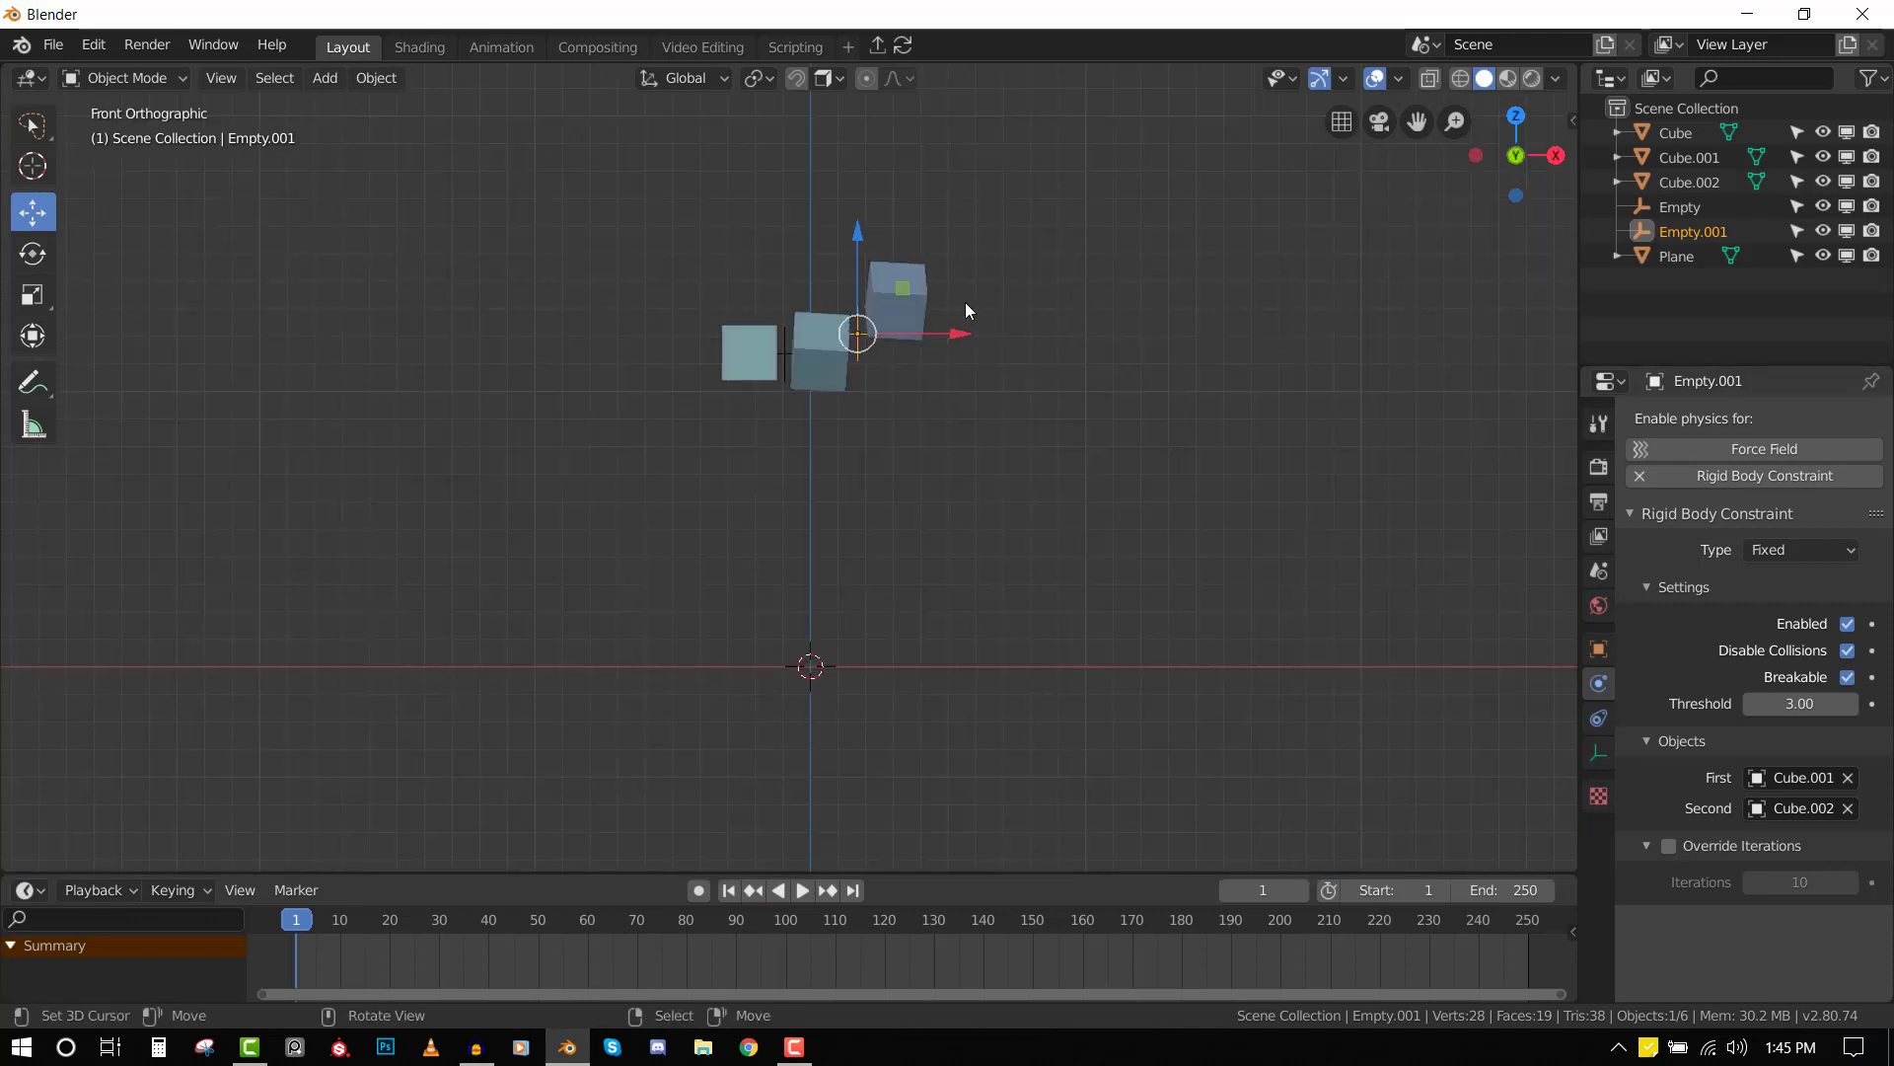
# - Delete the old cubes and the leftover Empty.001, leaving only the plane
pyautogui.click(866, 333)
pyautogui.keyDown('shift'); pyautogui.click(751, 334); pyautogui.keyUp('shift')
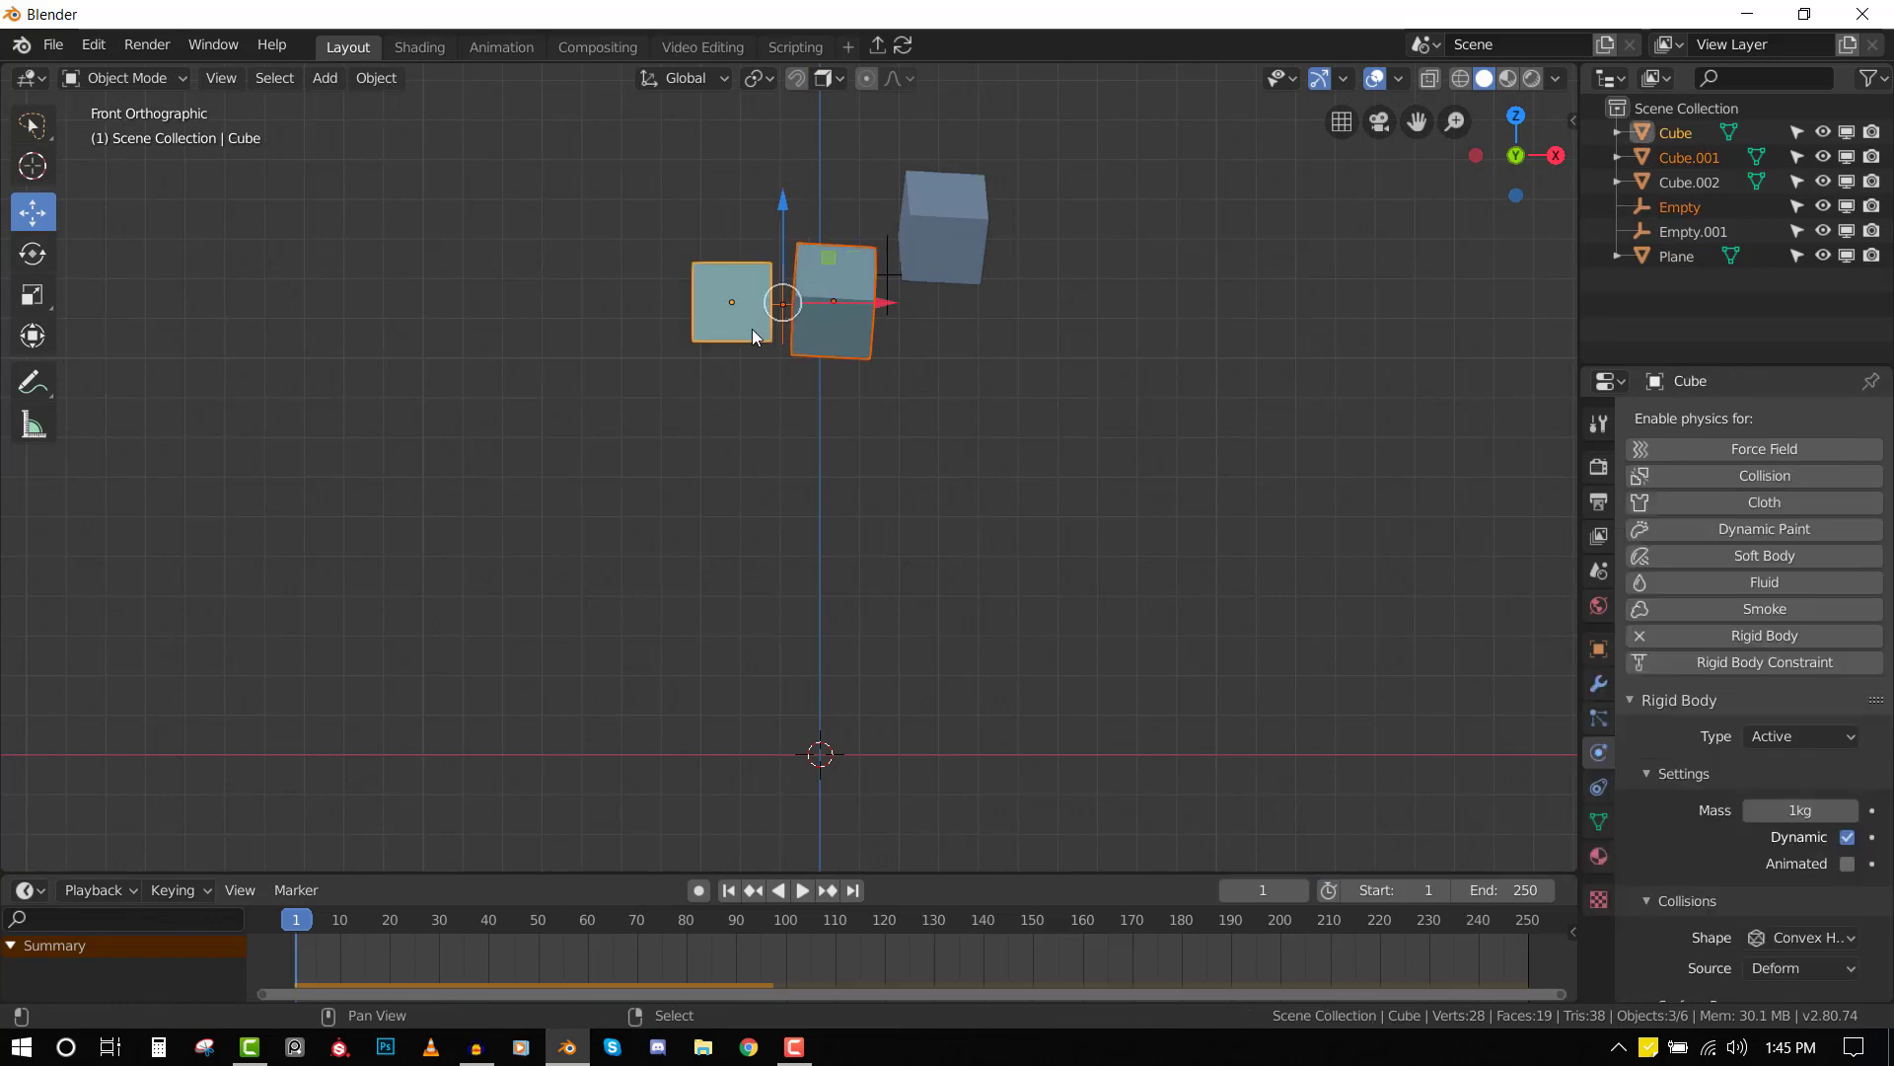
pyautogui.keyDown('shift'); pyautogui.click(938, 264); pyautogui.keyUp('shift')
pyautogui.press('x')
pyautogui.click(937, 263)
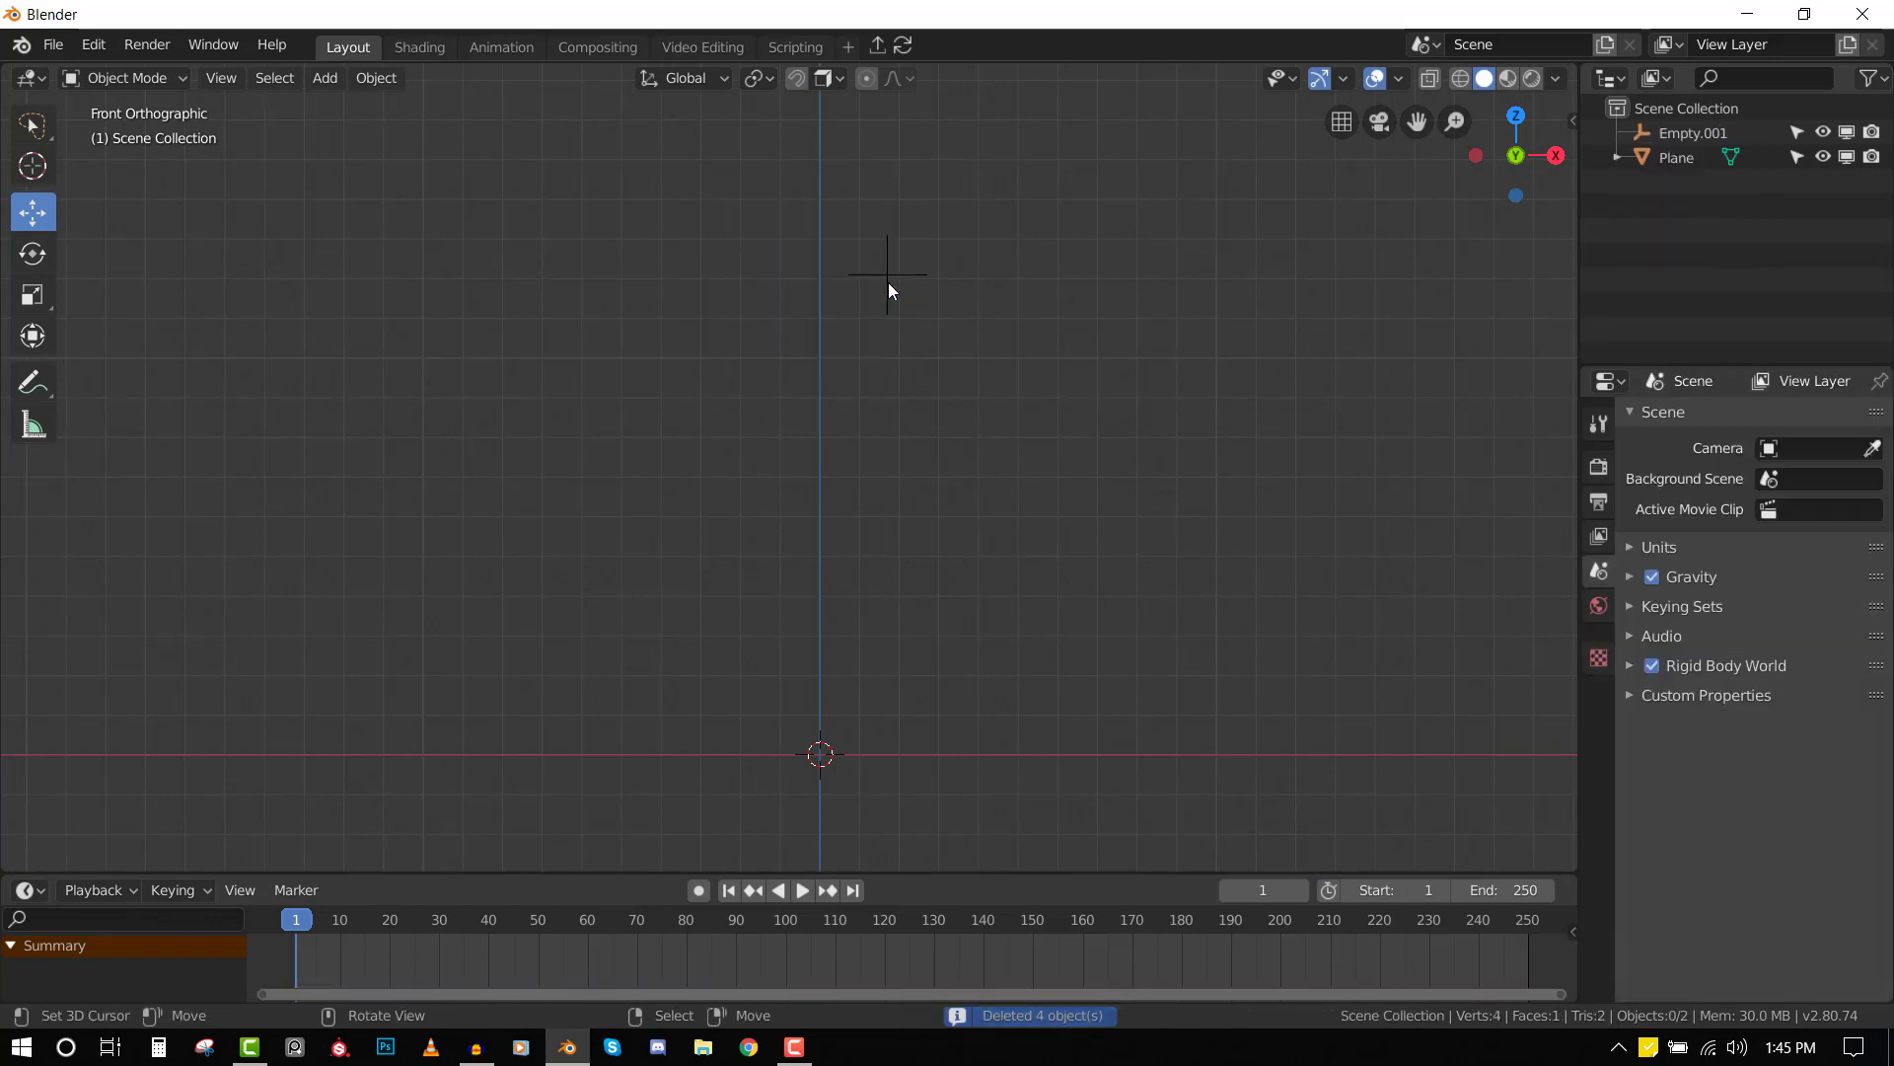
pyautogui.click(888, 282)
pyautogui.press('x')
pyautogui.click(888, 283)
# - Add a new mesh cube and drag it down along Z
pyautogui.scroll(1, 841, 266)
pyautogui.hotkey('shift', 'a')
pyautogui.moveTo(929, 90)
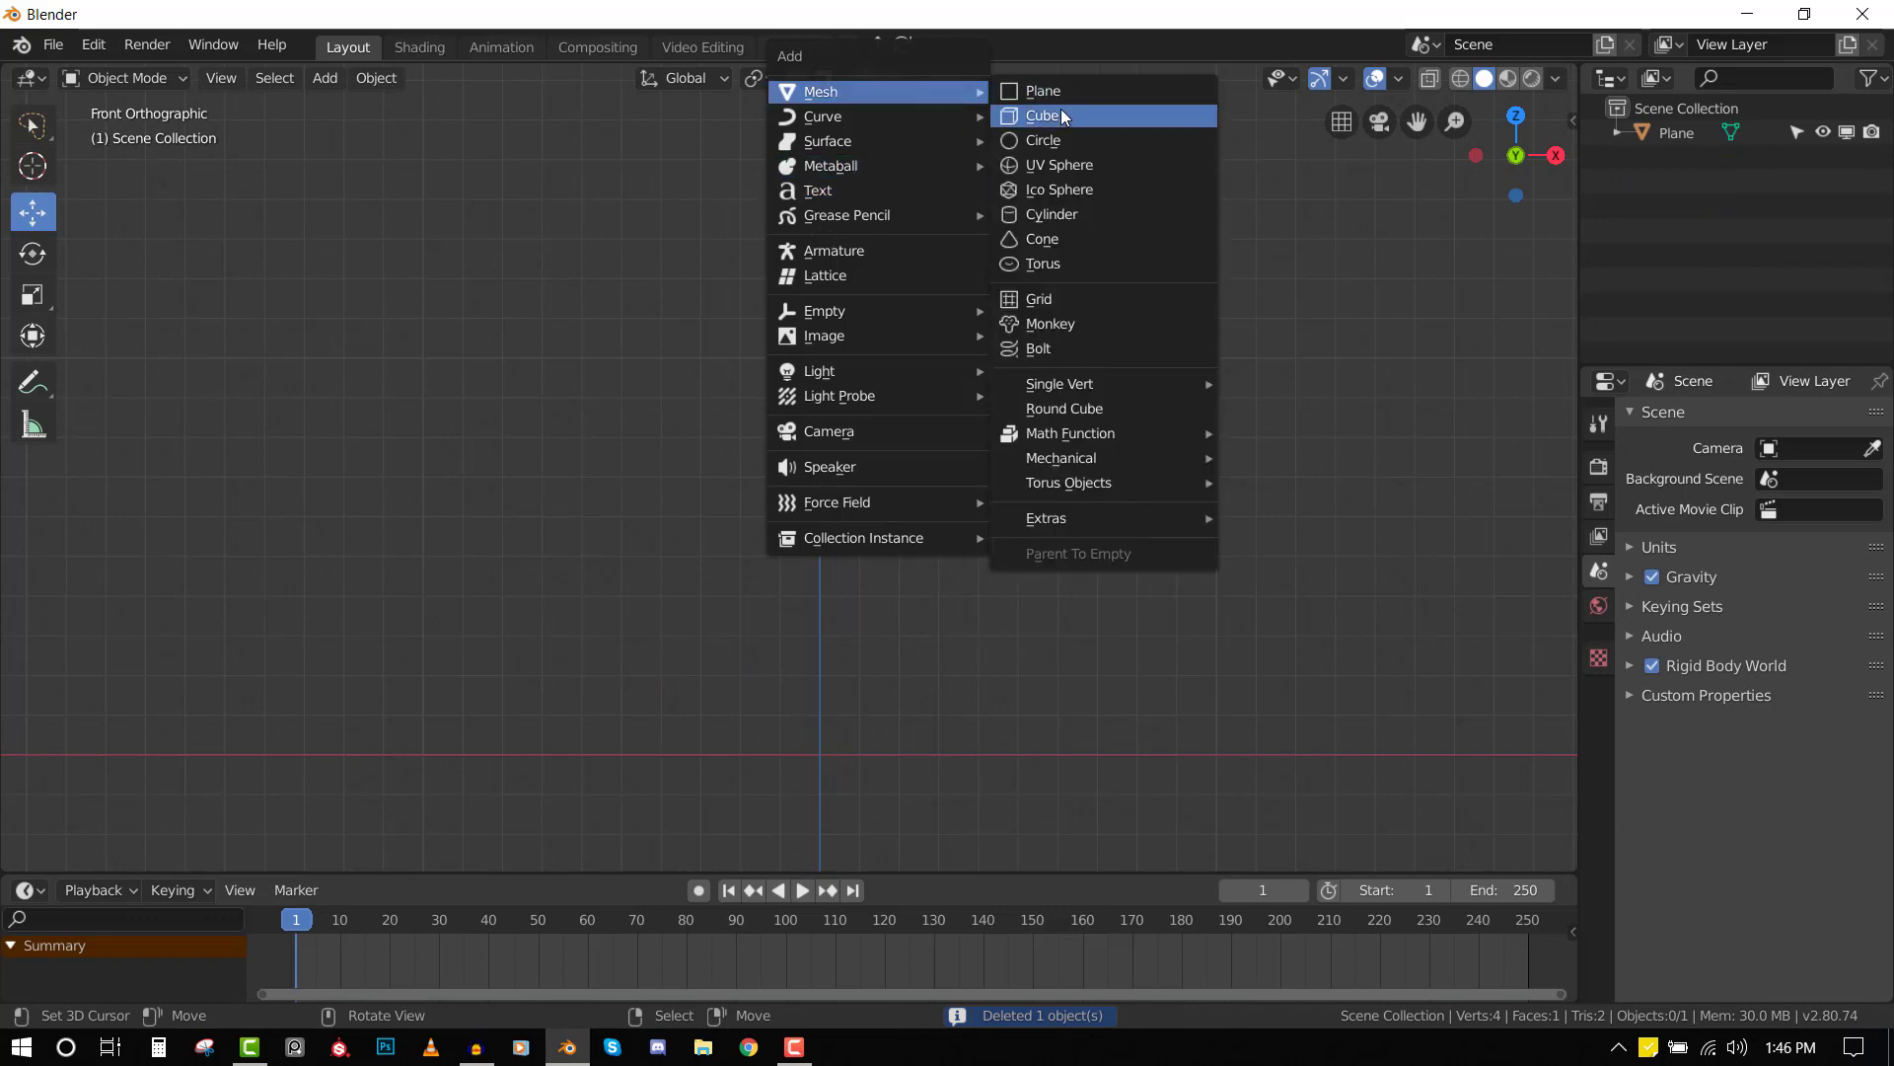
pyautogui.click(1061, 113)
pyautogui.moveTo(820, 136); pyautogui.dragTo(822, 309)
# - Duplicate the cube three times with Shift+D to form a column of four cubes
pyautogui.hotkey('shift', 'd')
pyautogui.click(822, 309)
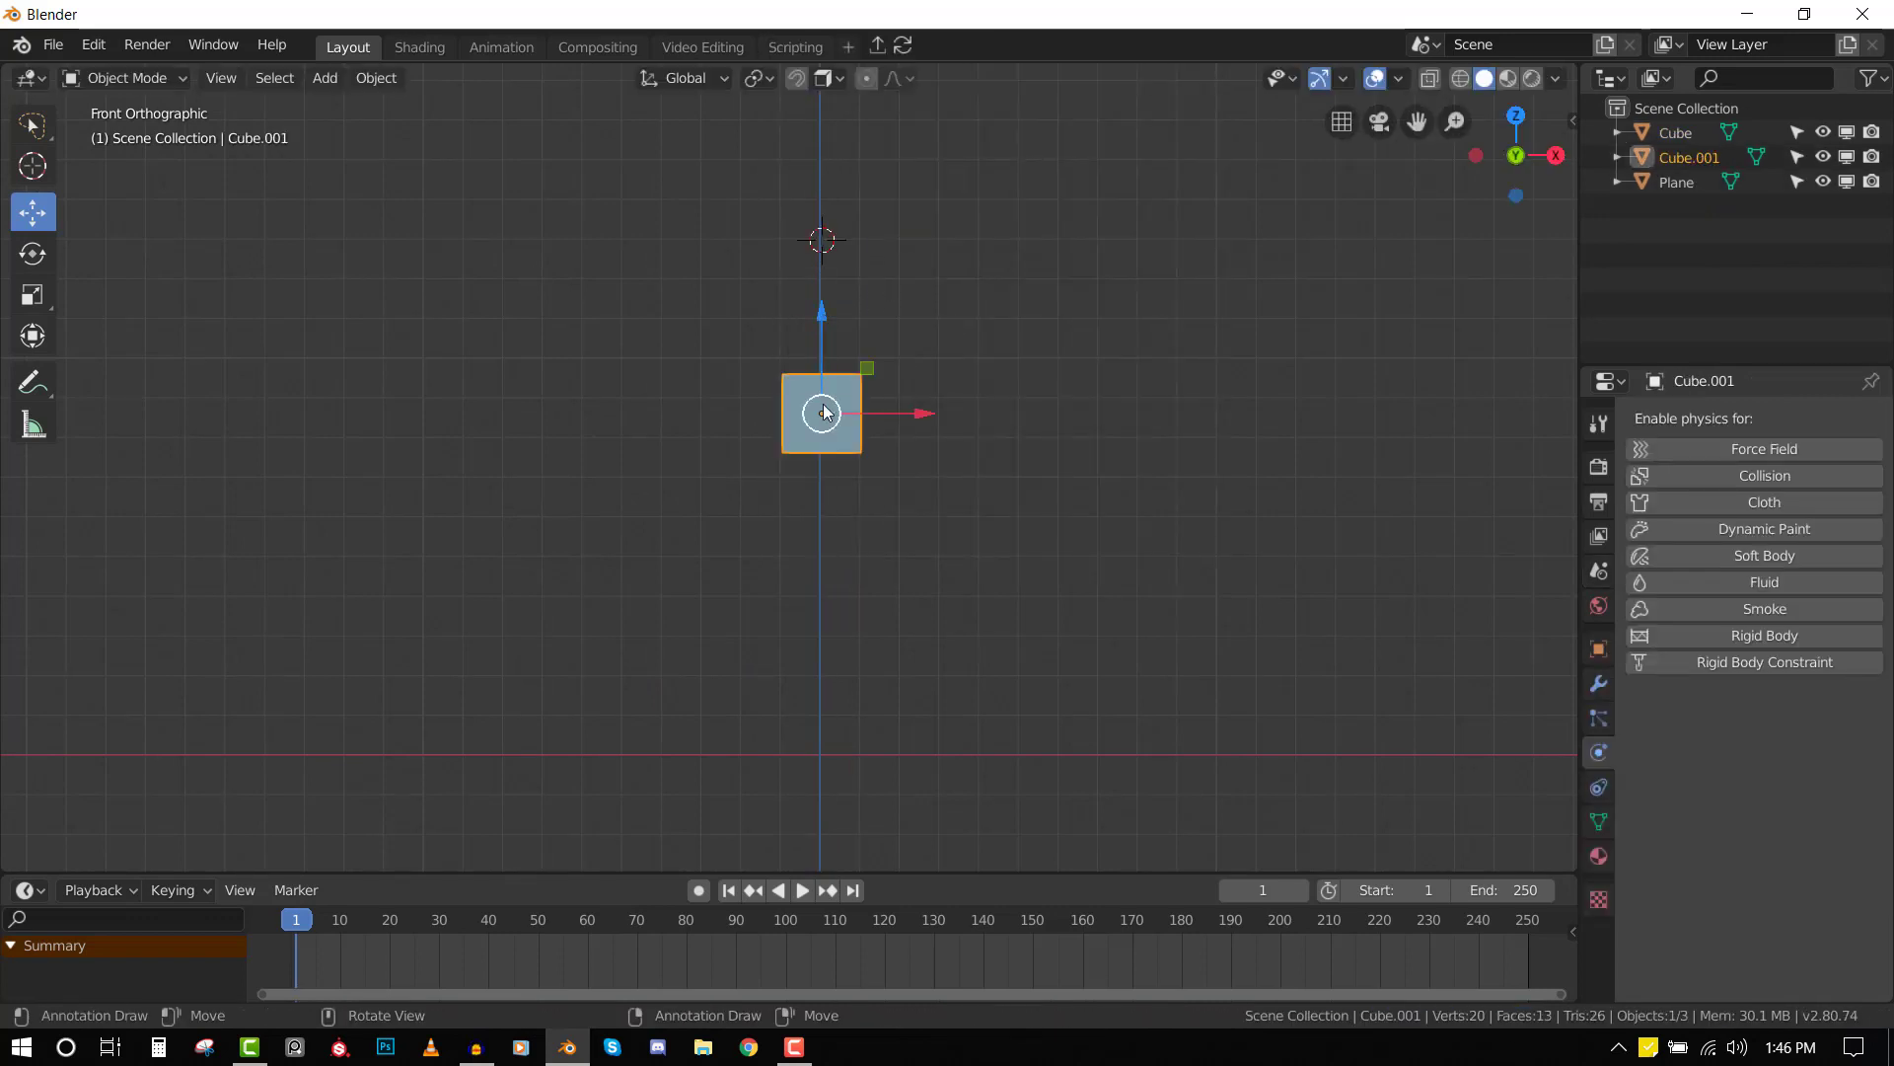
pyautogui.moveTo(820, 383); pyautogui.dragTo(819, 403)
pyautogui.hotkey('shift', 'd')
pyautogui.click(824, 525)
pyautogui.hotkey('shift', 'd')
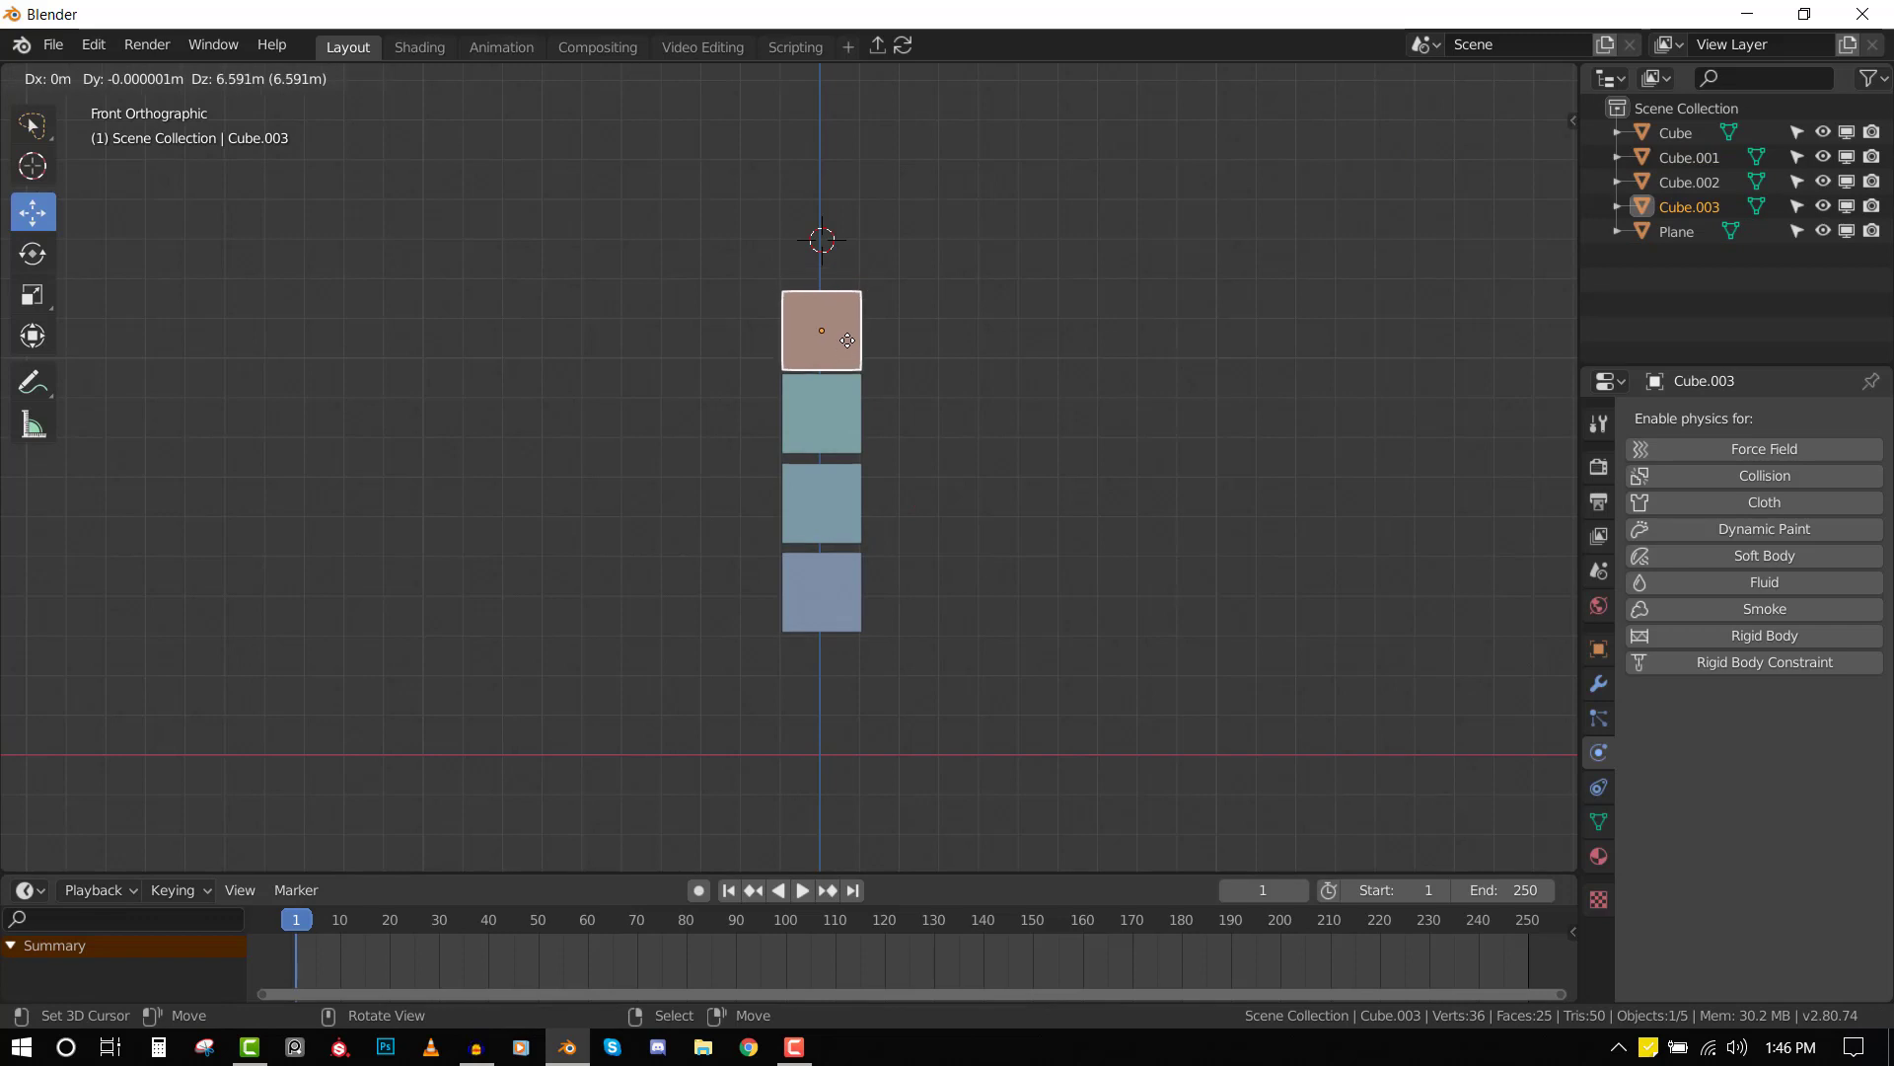
pyautogui.click(900, 333)
pyautogui.moveTo(899, 333); pyautogui.dragTo(761, 389, button='middle')
pyautogui.press('KP_1')
# - Copy the top cube above the column and stretch it along X into a wide bar
pyautogui.click(817, 346)
pyautogui.hotkey('shift', 'd')
pyautogui.click(819, 259)
pyautogui.press('s')
pyautogui.press('x')
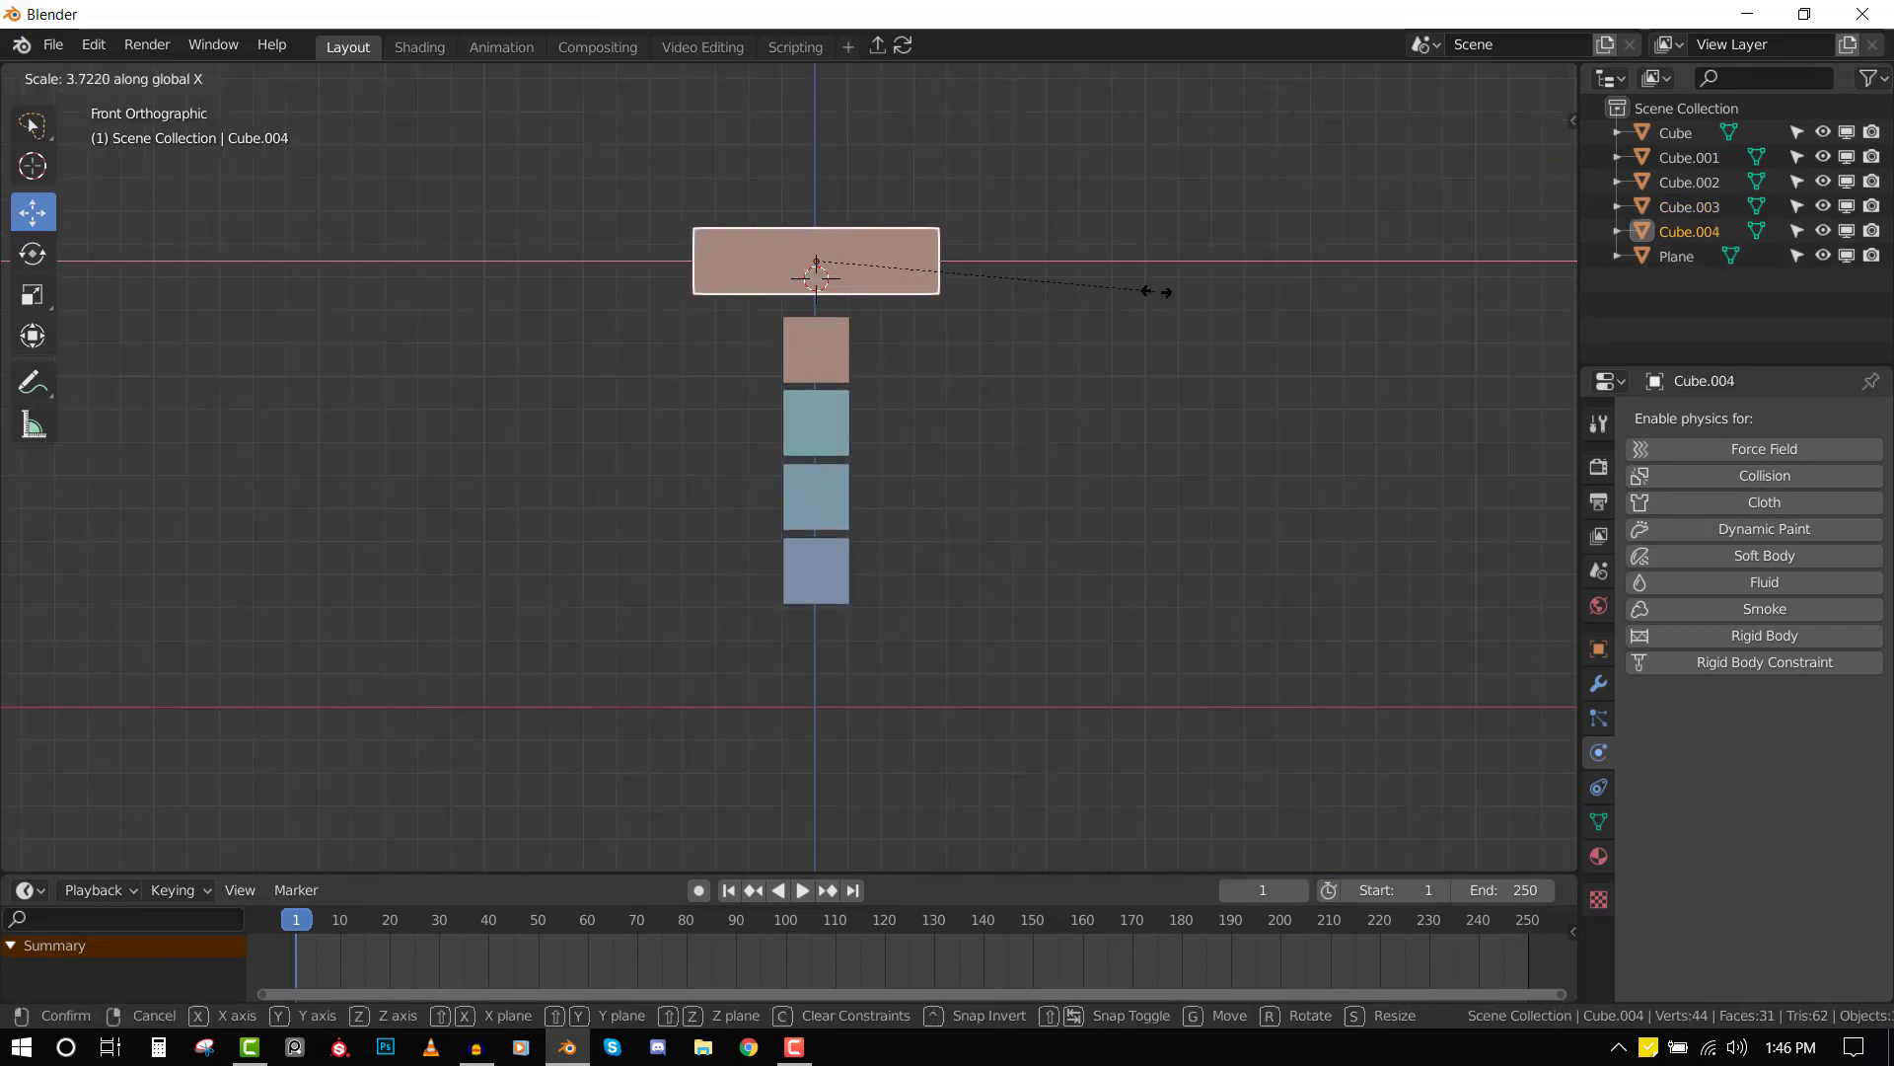
pyautogui.click(964, 346)
pyautogui.moveTo(964, 347); pyautogui.dragTo(877, 299, button='middle')
pyautogui.rightClick(858, 306)
pyautogui.press('KP_1')
# - Select all four cubes plus the top bar
pyautogui.click(865, 279)
pyautogui.keyDown('shift'); pyautogui.click(861, 377); pyautogui.keyUp('shift')
pyautogui.keyDown('shift'); pyautogui.click(855, 545); pyautogui.keyUp('shift')
pyautogui.keyDown('shift'); pyautogui.click(849, 632); pyautogui.keyUp('shift')
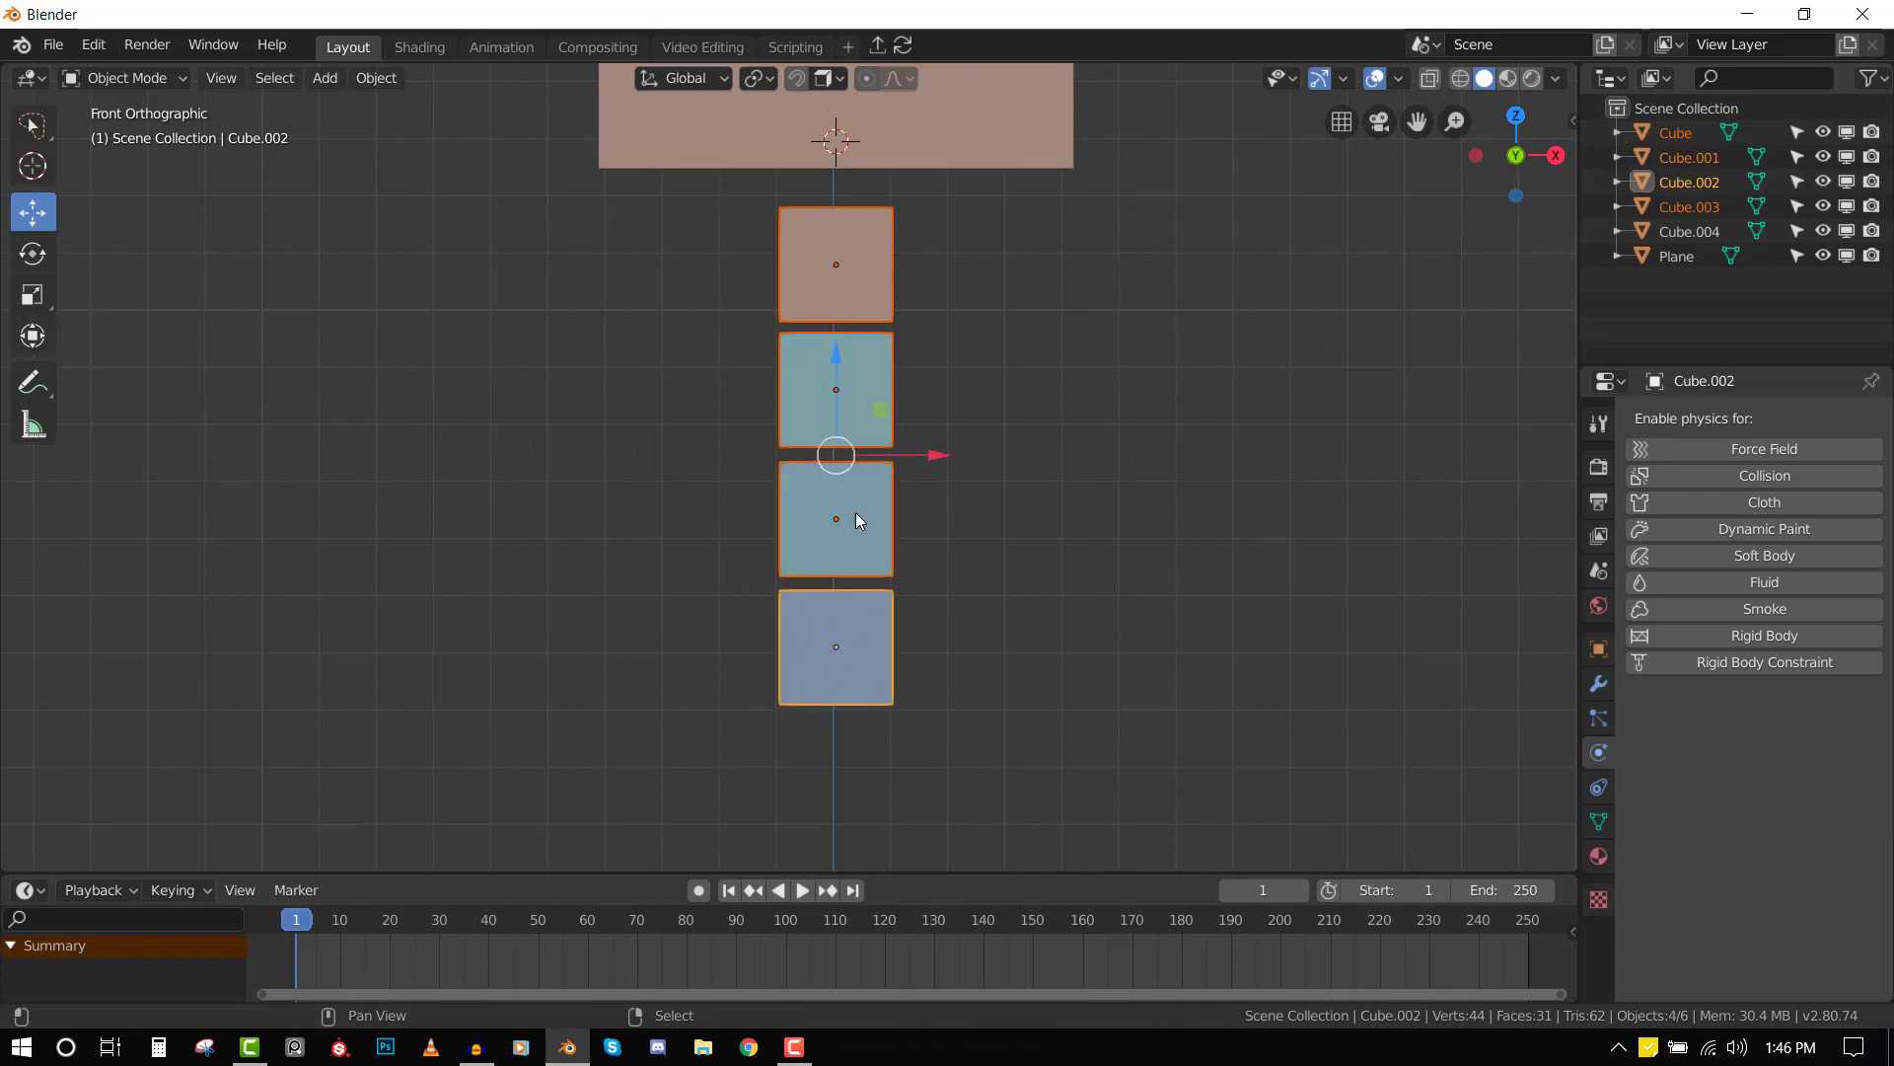
pyautogui.keyDown('shift'); pyautogui.click(967, 156); pyautogui.keyUp('shift')
pyautogui.scroll(-3, 965, 262)
pyautogui.moveTo(962, 257); pyautogui.dragTo(892, 306, button='middle')
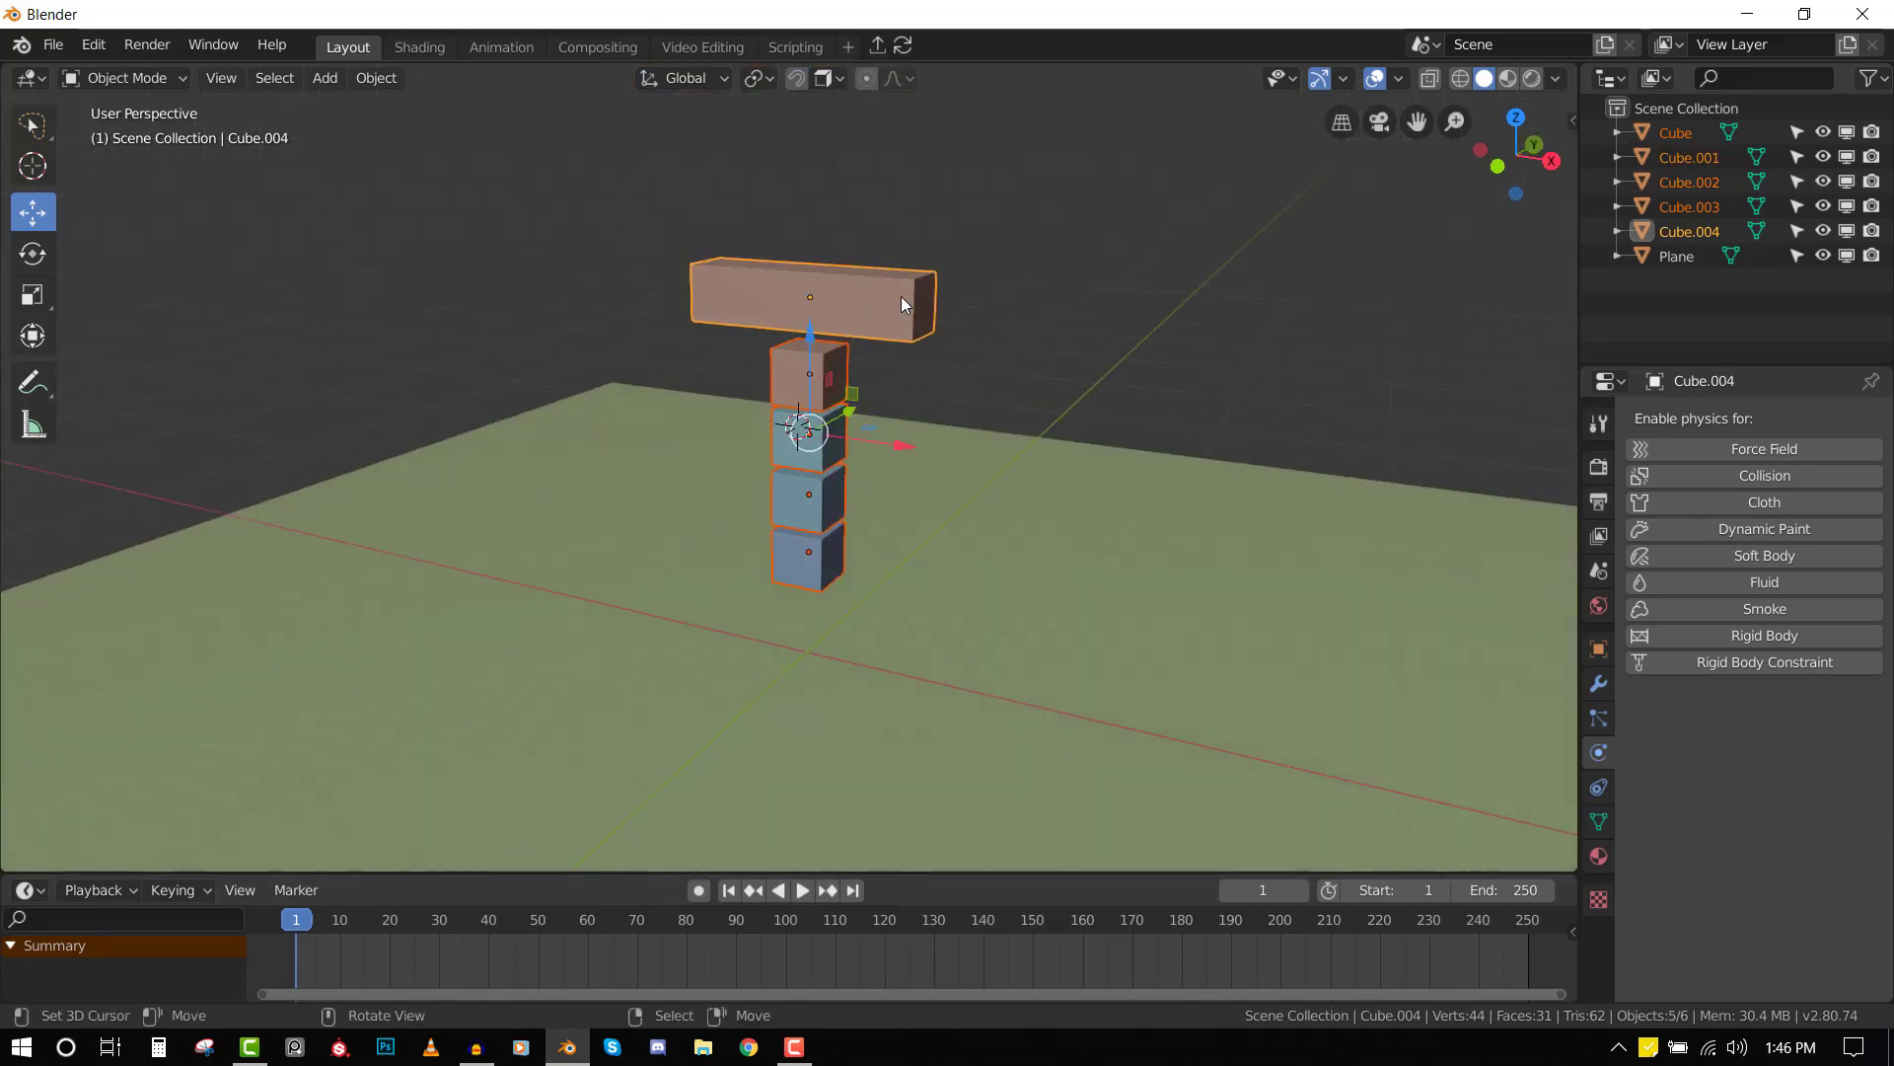
pyautogui.moveTo(890, 390); pyautogui.dragTo(924, 369, button='middle')
# - Run Add Rigid Bodies from the F3 search on the five selected blocks
pyautogui.press('F3')
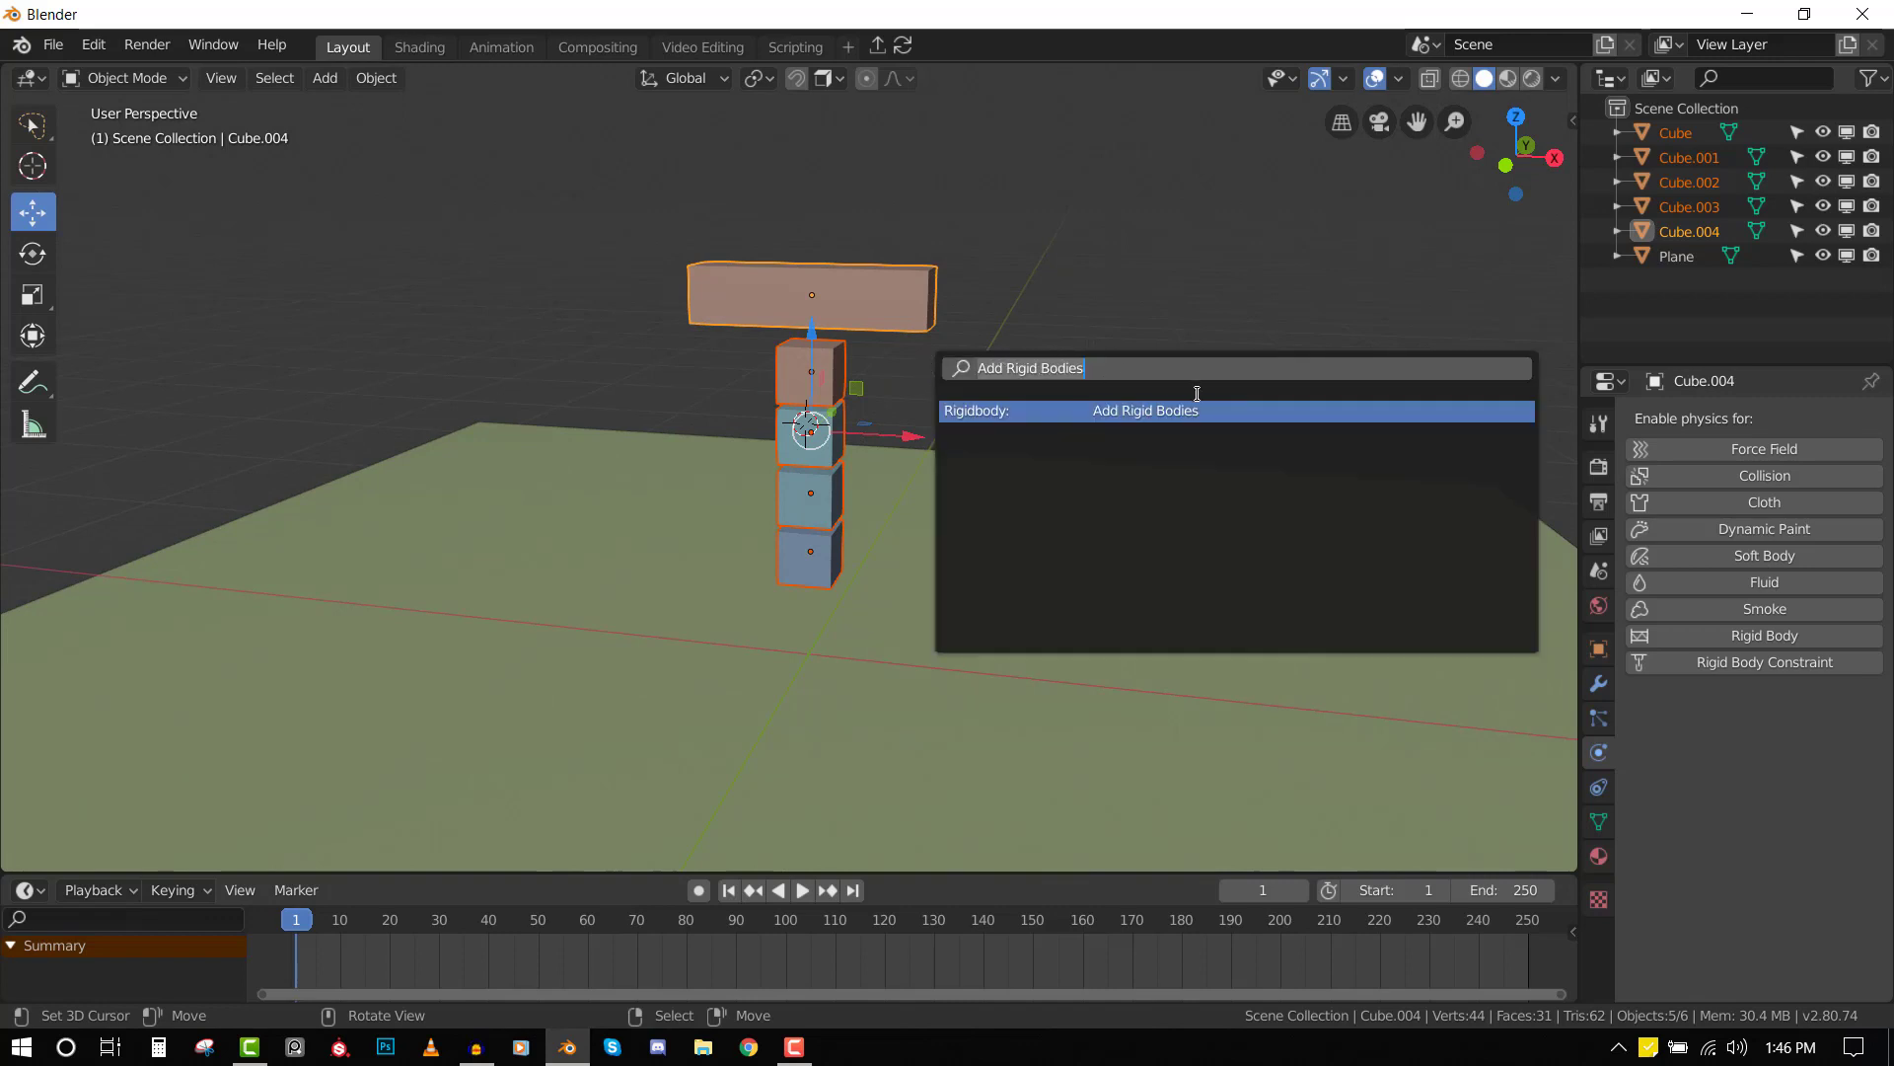
pyautogui.click(1164, 410)
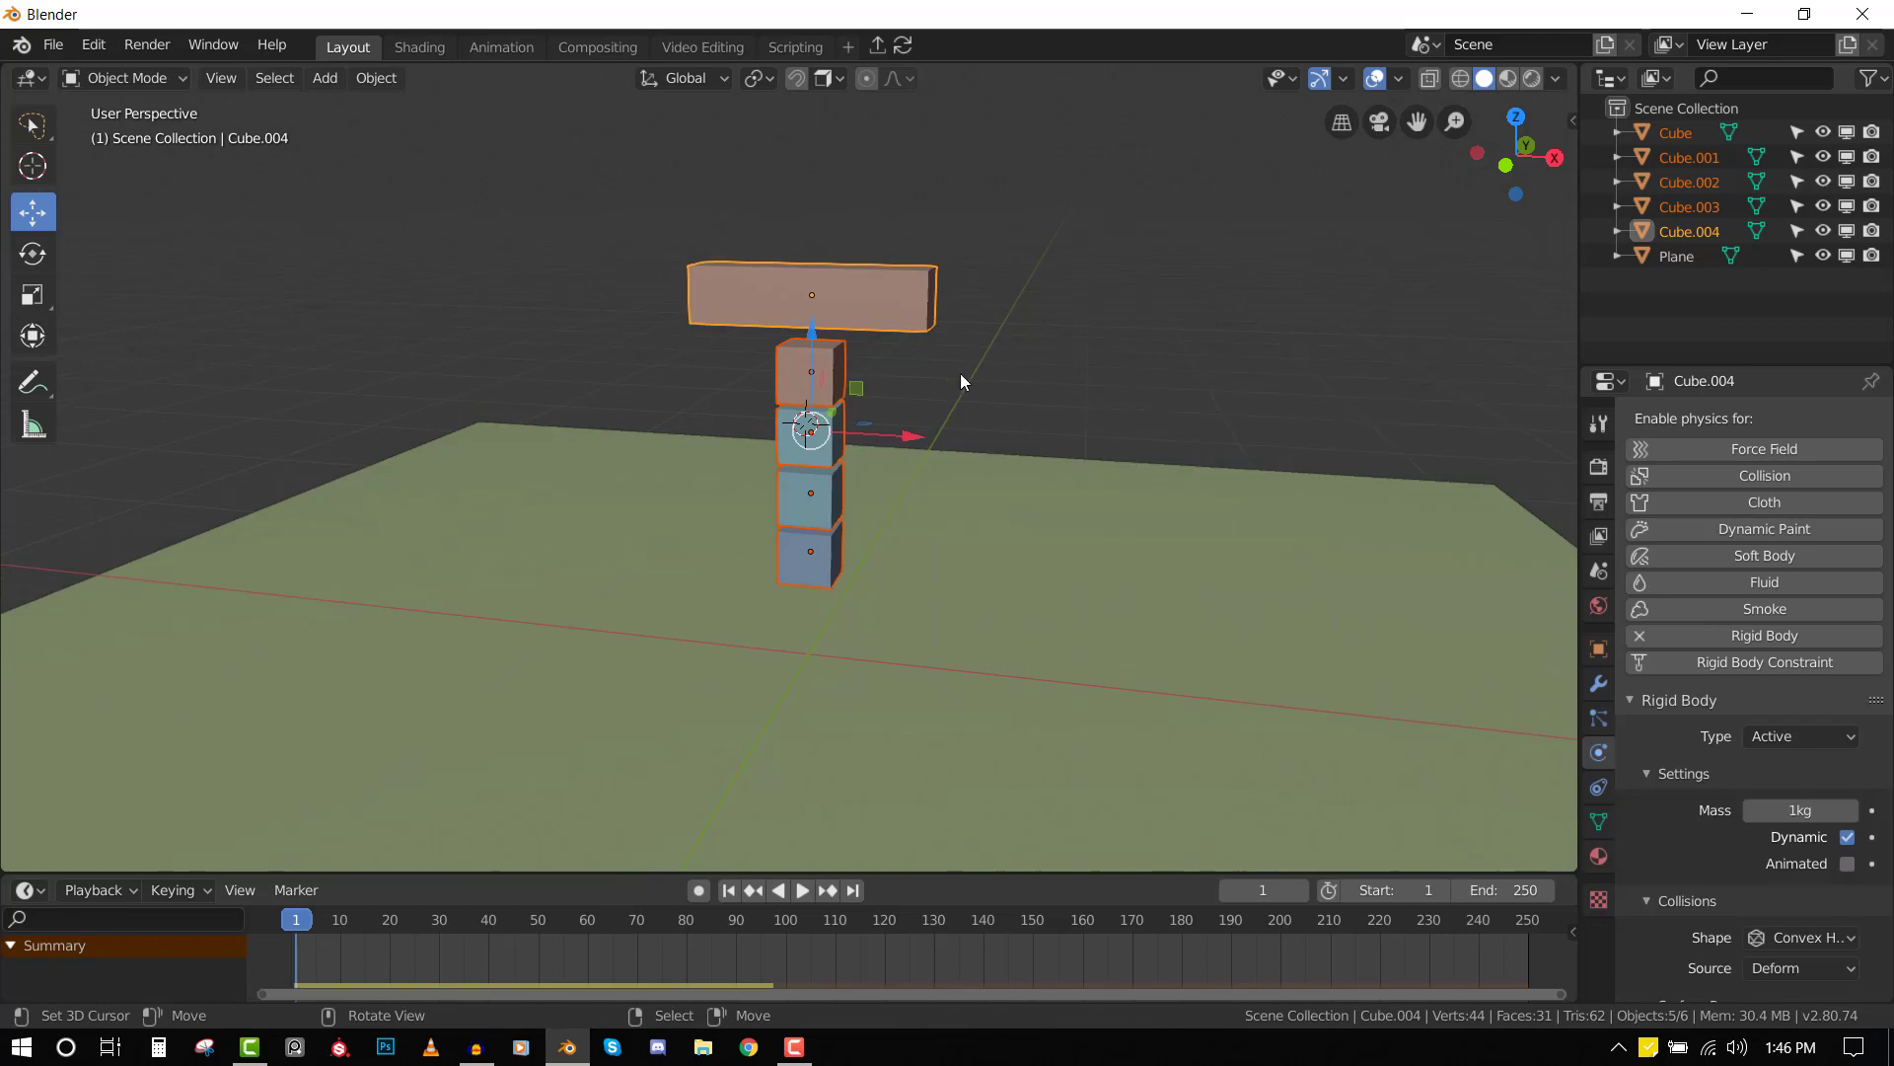
pyautogui.click(829, 405)
pyautogui.scroll(-3, 1652, 740)
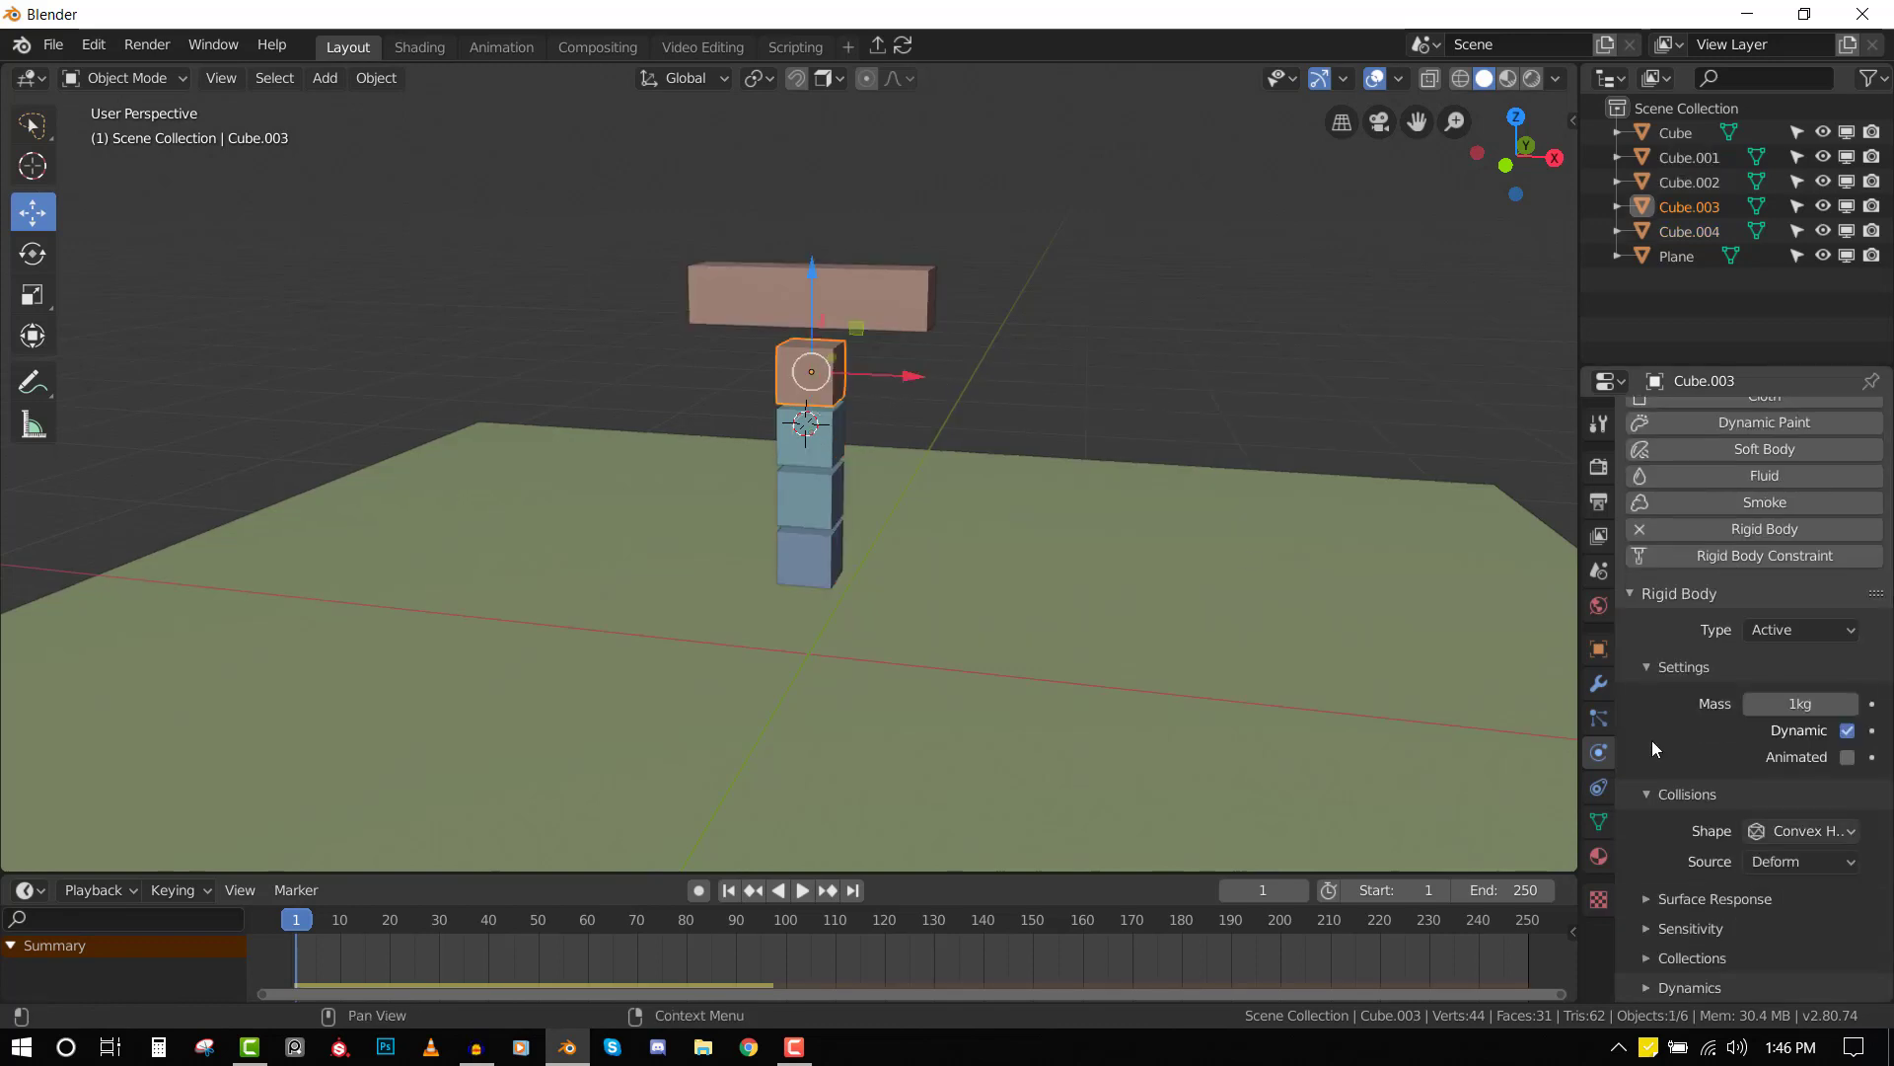
# - Reselect the bottom cube Cube.002, the three cubes above it, and the top bar
pyautogui.click(811, 546)
pyautogui.moveTo(820, 556); pyautogui.dragTo(818, 498, button='middle')
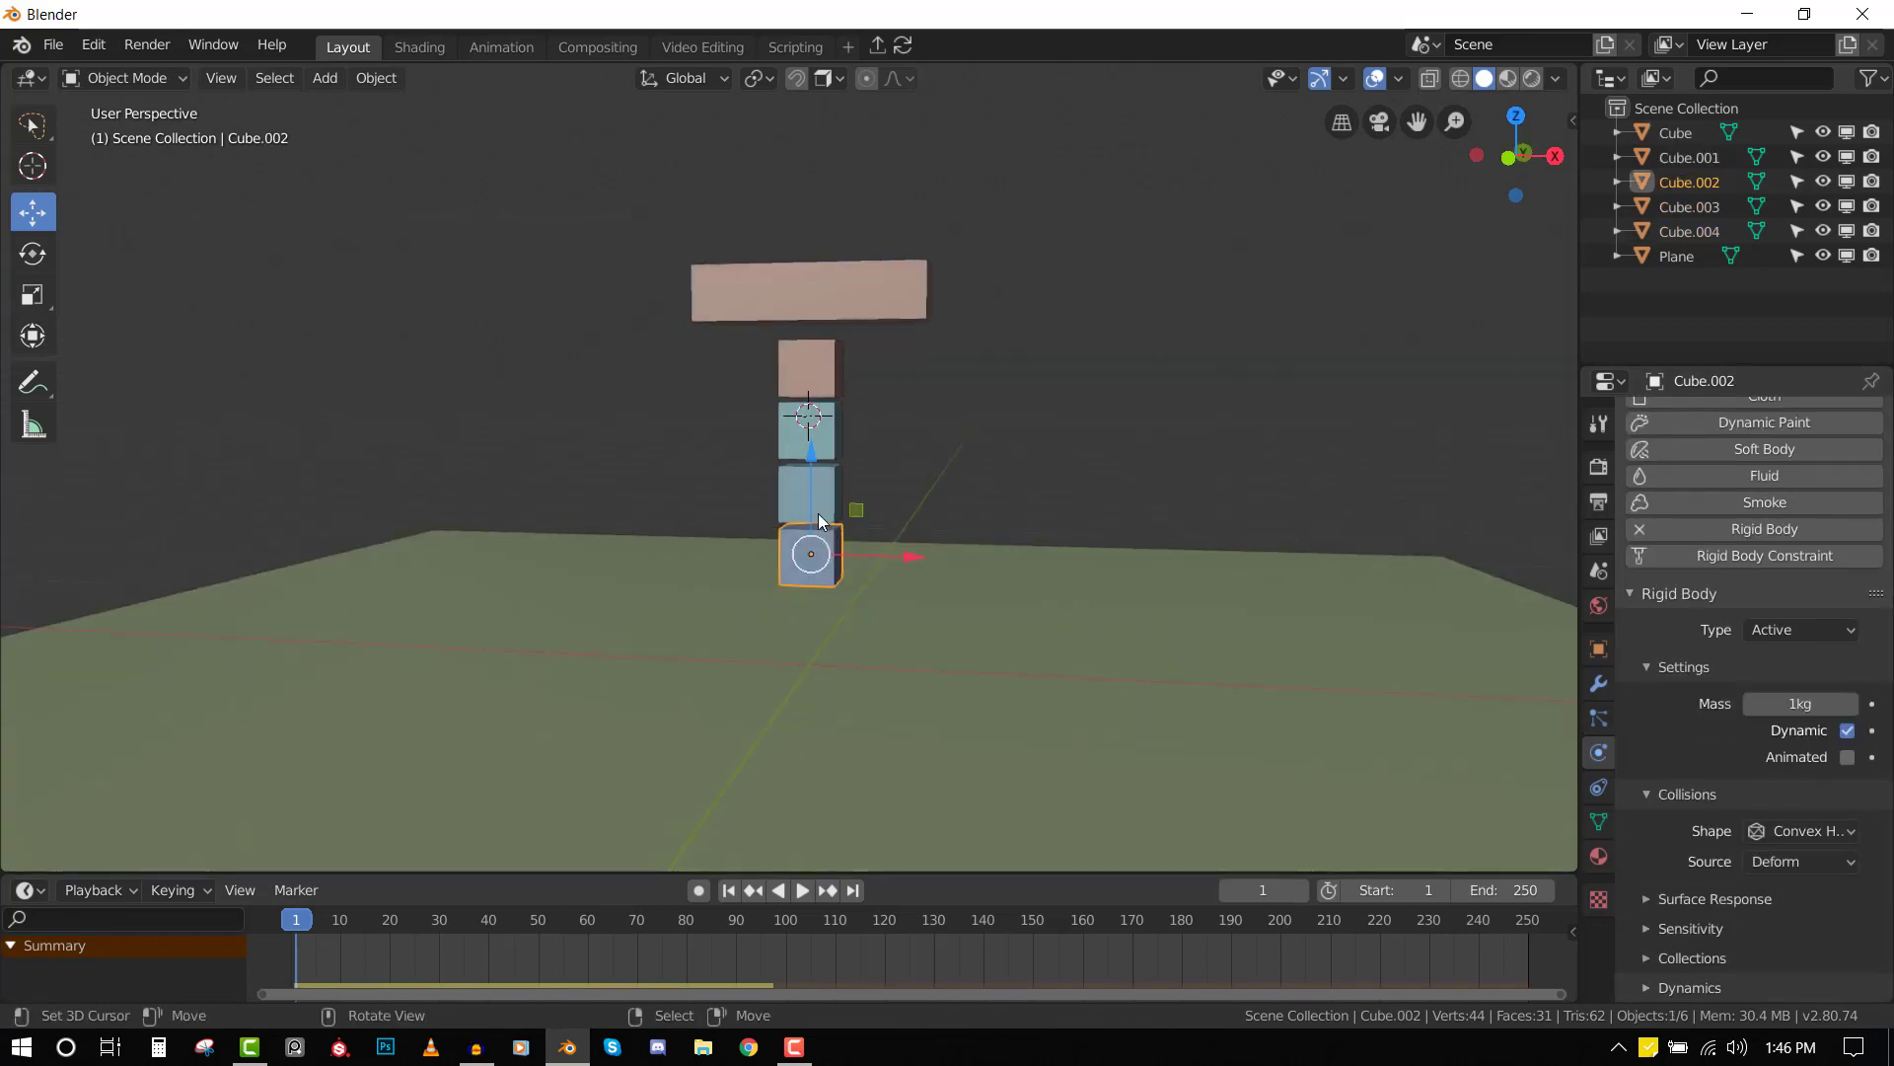
pyautogui.keyDown('shift'); pyautogui.click(811, 493); pyautogui.keyUp('shift')
pyautogui.keyDown('shift'); pyautogui.click(811, 432); pyautogui.keyUp('shift')
pyautogui.keyDown('shift'); pyautogui.click(811, 369); pyautogui.keyUp('shift')
pyautogui.keyDown('shift'); pyautogui.click(855, 310); pyautogui.keyUp('shift')
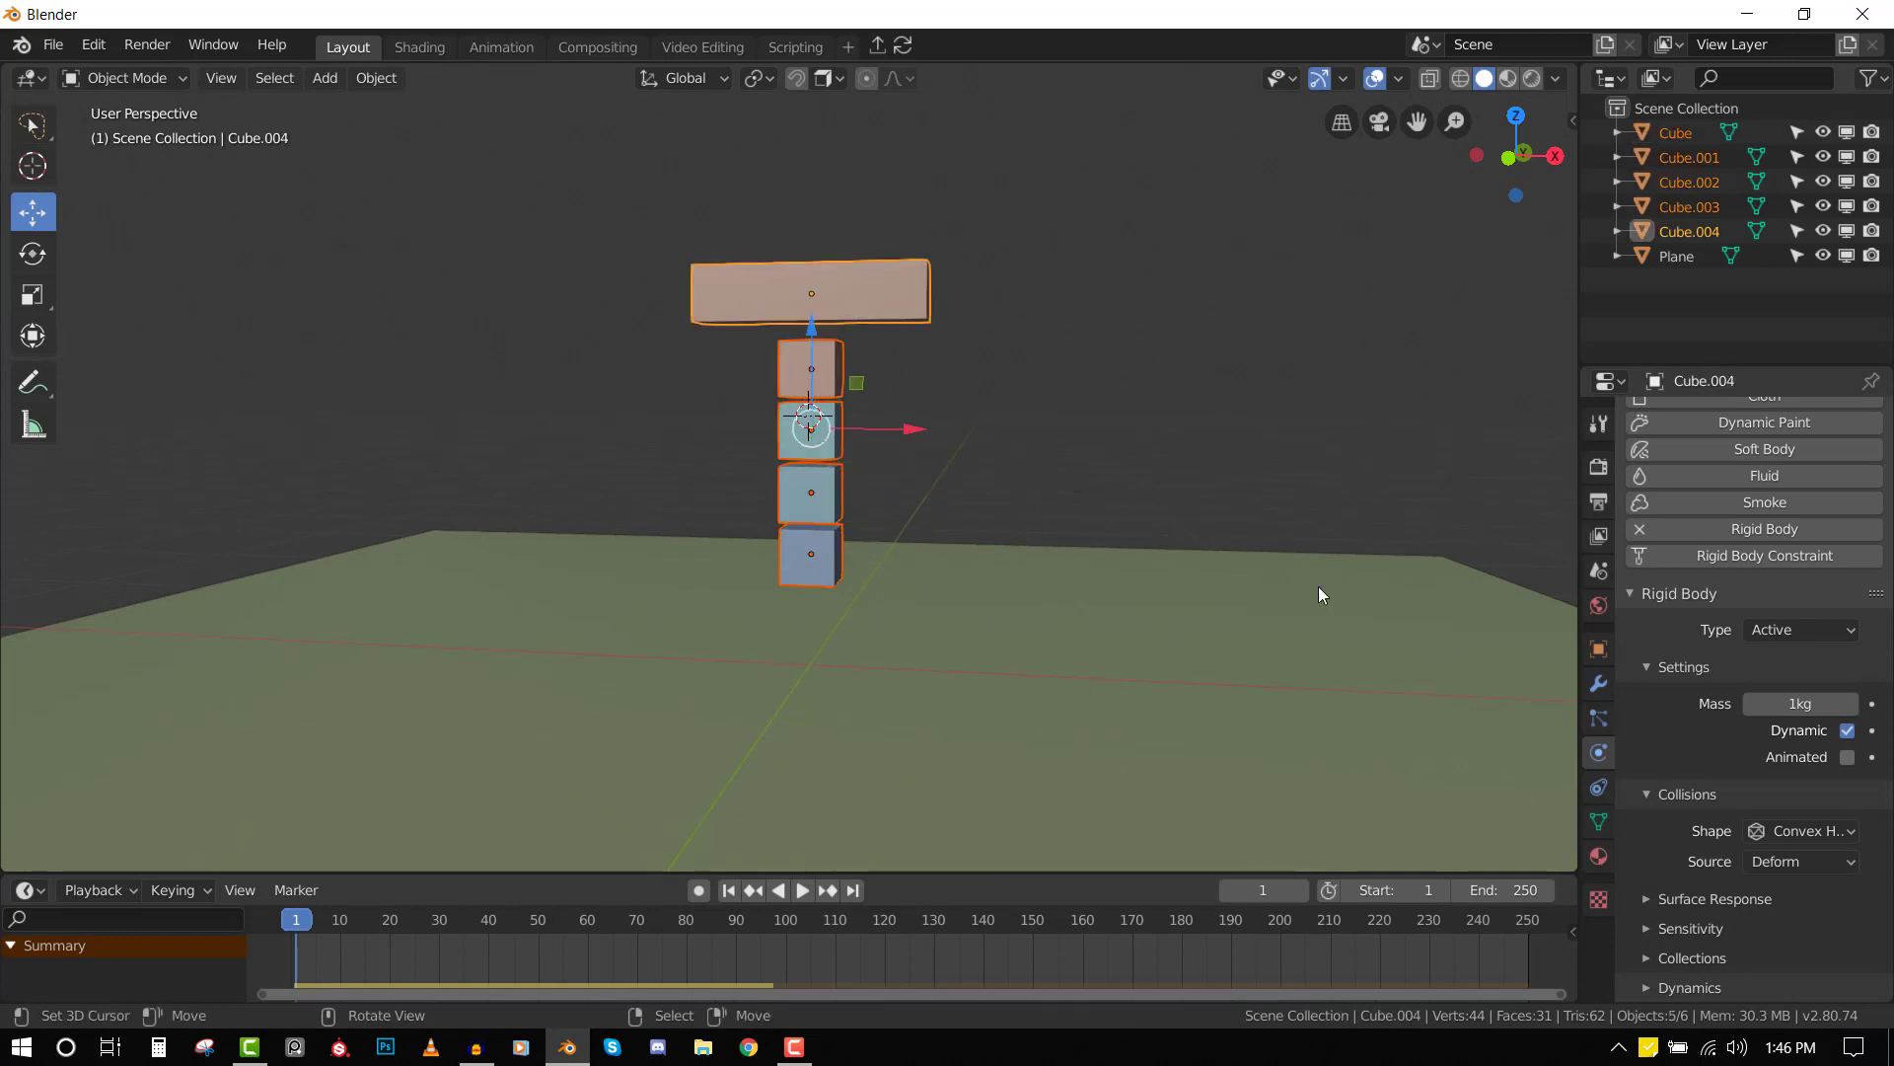
# - Set the top bar's rigid body mass to 15 kg
pyautogui.click(1791, 704)
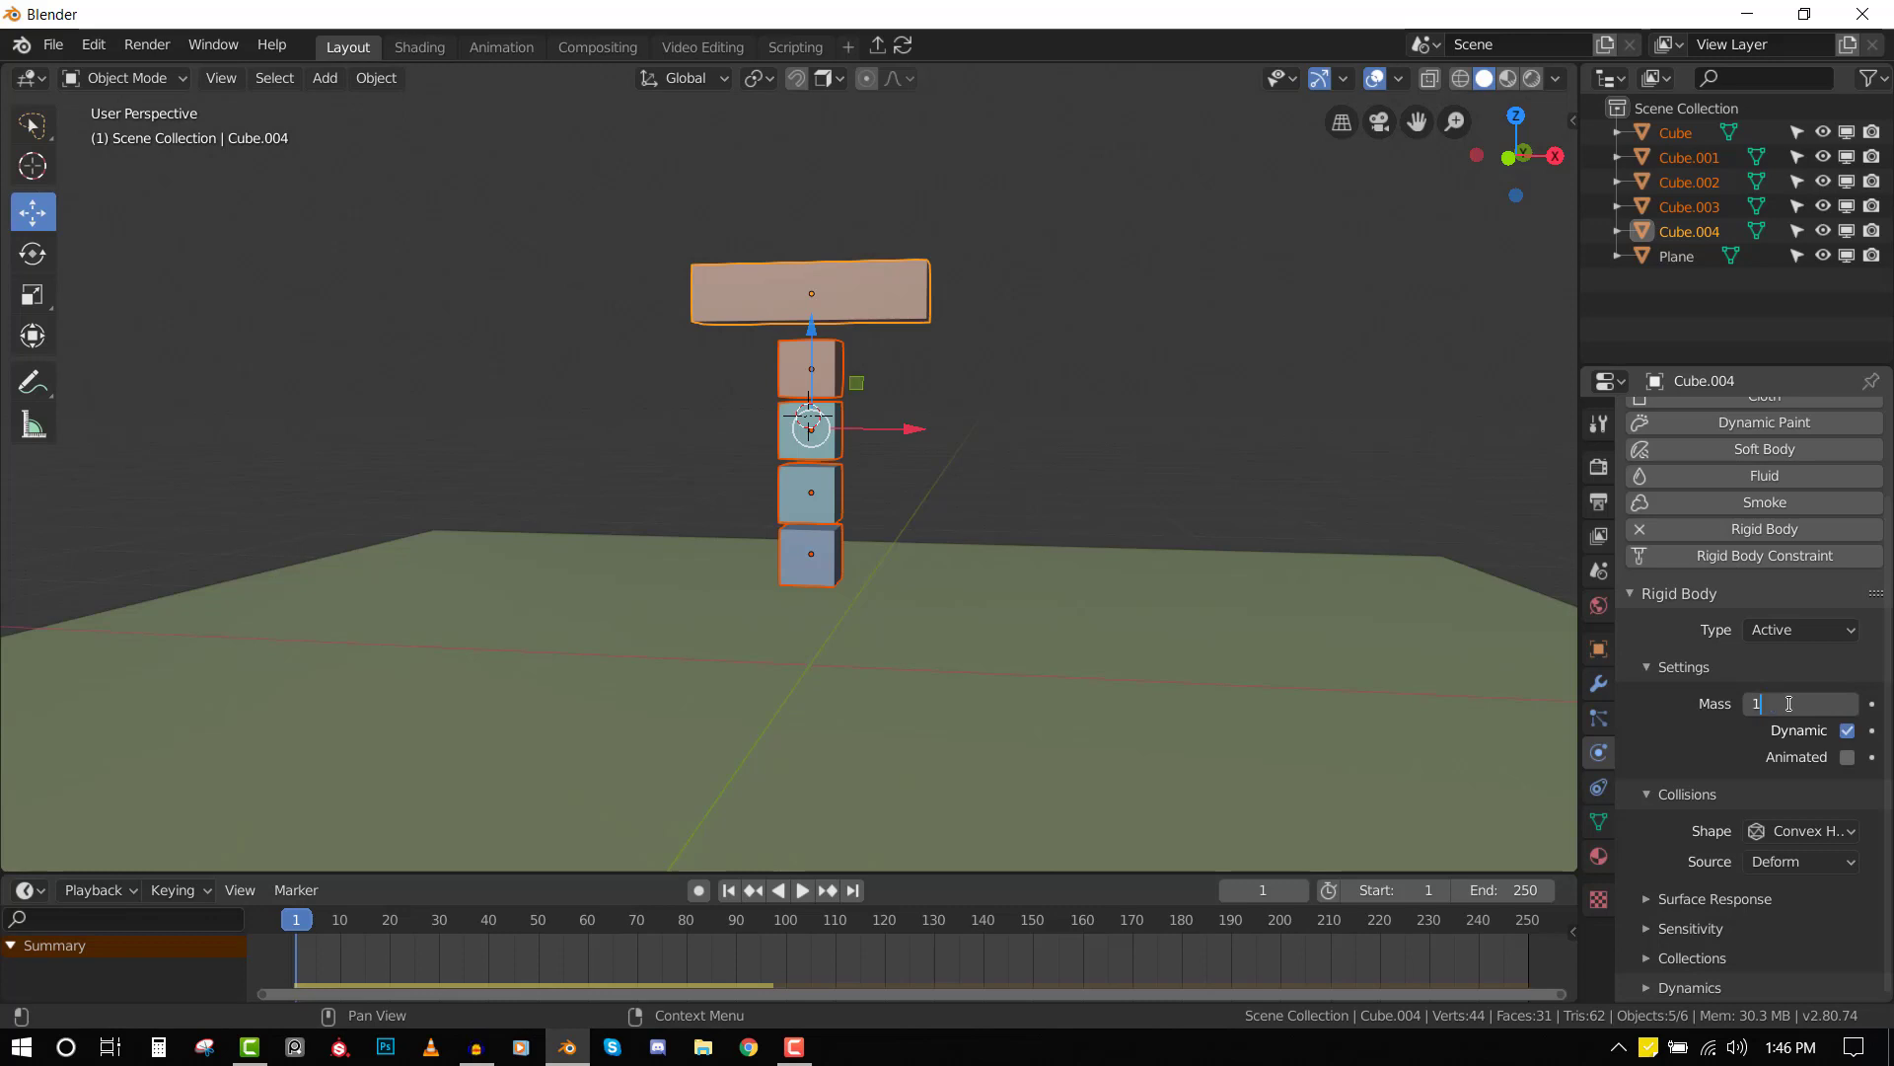
pyautogui.write('15')
pyautogui.press('Return')
pyautogui.click(868, 300)
# - Check the cubes' masses, then select all four cubes and the top bar
pyautogui.click(801, 449)
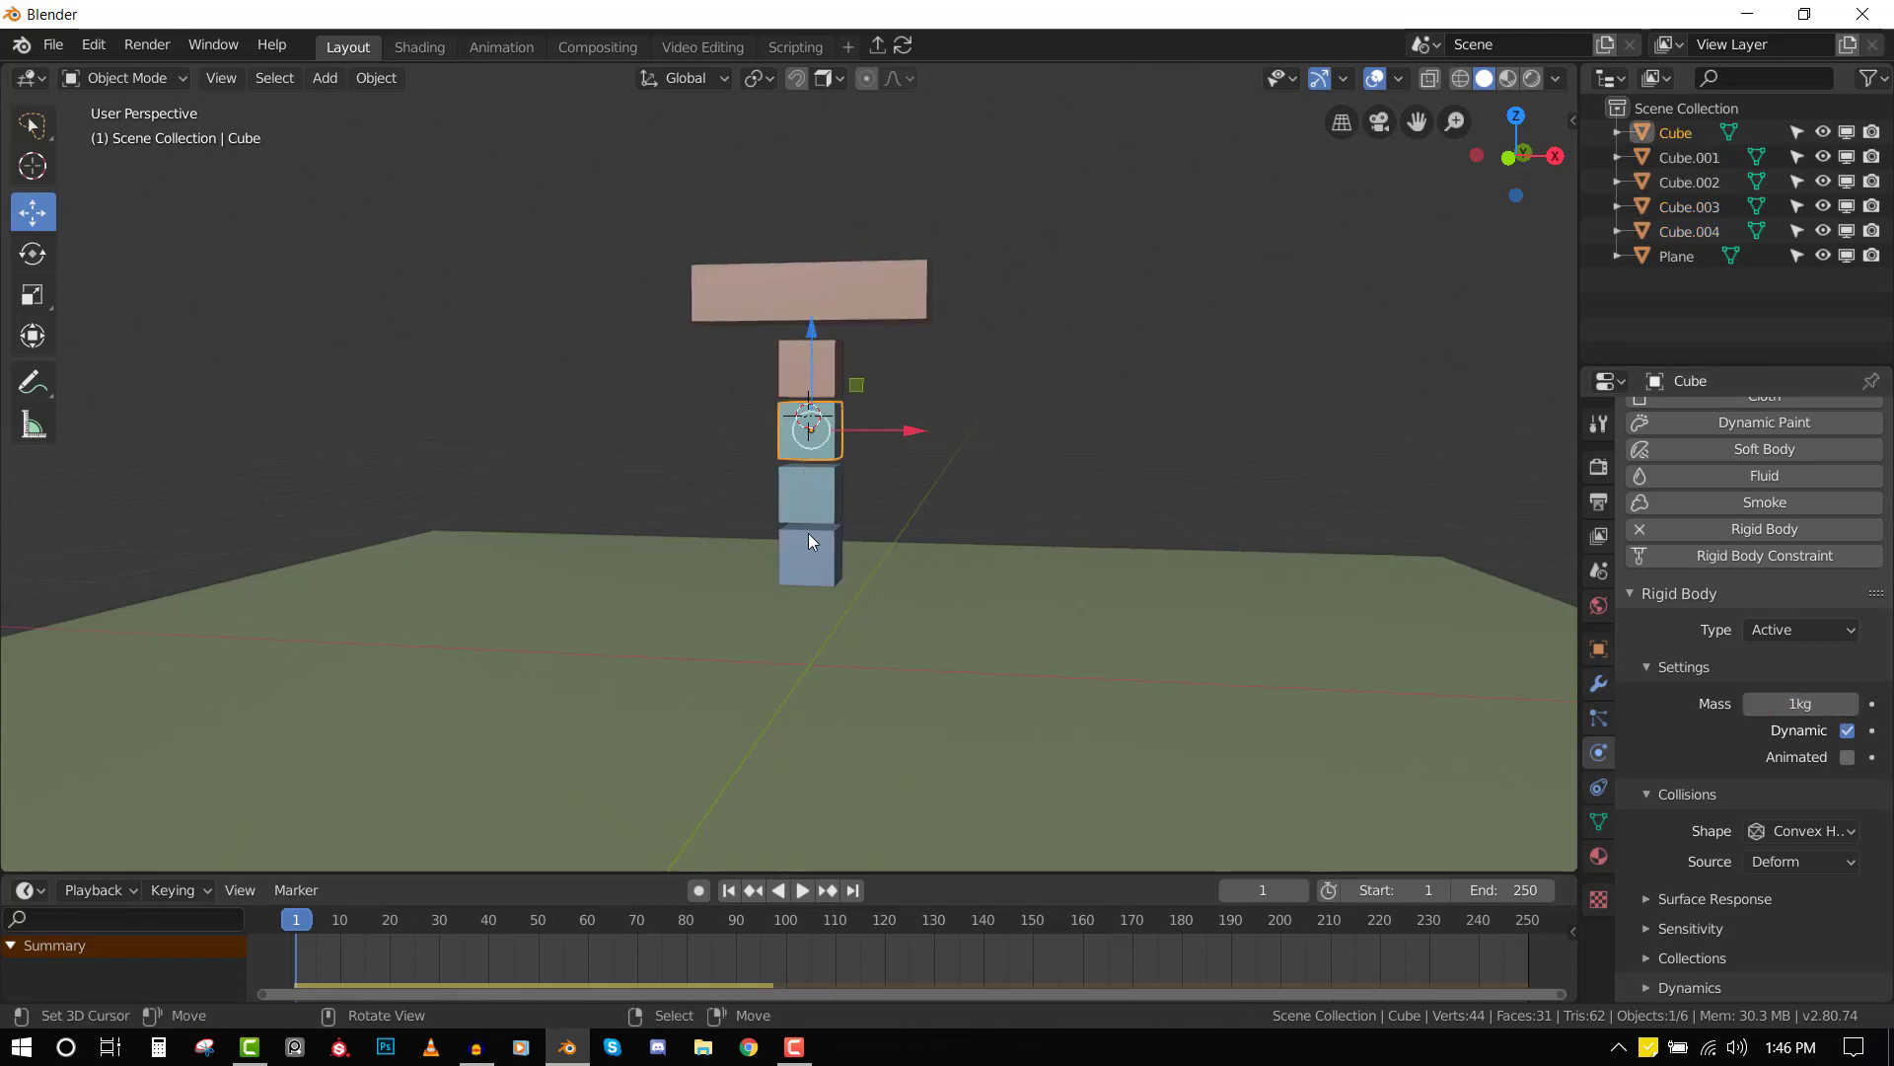
pyautogui.click(808, 533)
pyautogui.click(820, 505)
pyautogui.keyDown('shift'); pyautogui.click(813, 554); pyautogui.keyUp('shift')
pyautogui.keyDown('shift'); pyautogui.click(817, 483); pyautogui.keyUp('shift')
pyautogui.keyDown('shift'); pyautogui.click(817, 429); pyautogui.keyUp('shift')
pyautogui.keyDown('shift'); pyautogui.click(817, 364); pyautogui.keyUp('shift')
pyautogui.keyDown('shift'); pyautogui.click(823, 311); pyautogui.keyUp('shift')
# - Re-confirm the mass field and check each block's mass, ending on the top bar
pyautogui.click(1801, 703)
pyautogui.press('Return')
pyautogui.click(807, 390)
pyautogui.click(817, 434)
pyautogui.click(819, 511)
pyautogui.moveTo(819, 511); pyautogui.dragTo(884, 511, button='middle')
pyautogui.click(815, 550)
pyautogui.click(815, 490)
pyautogui.click(815, 431)
pyautogui.click(816, 376)
pyautogui.click(812, 269)
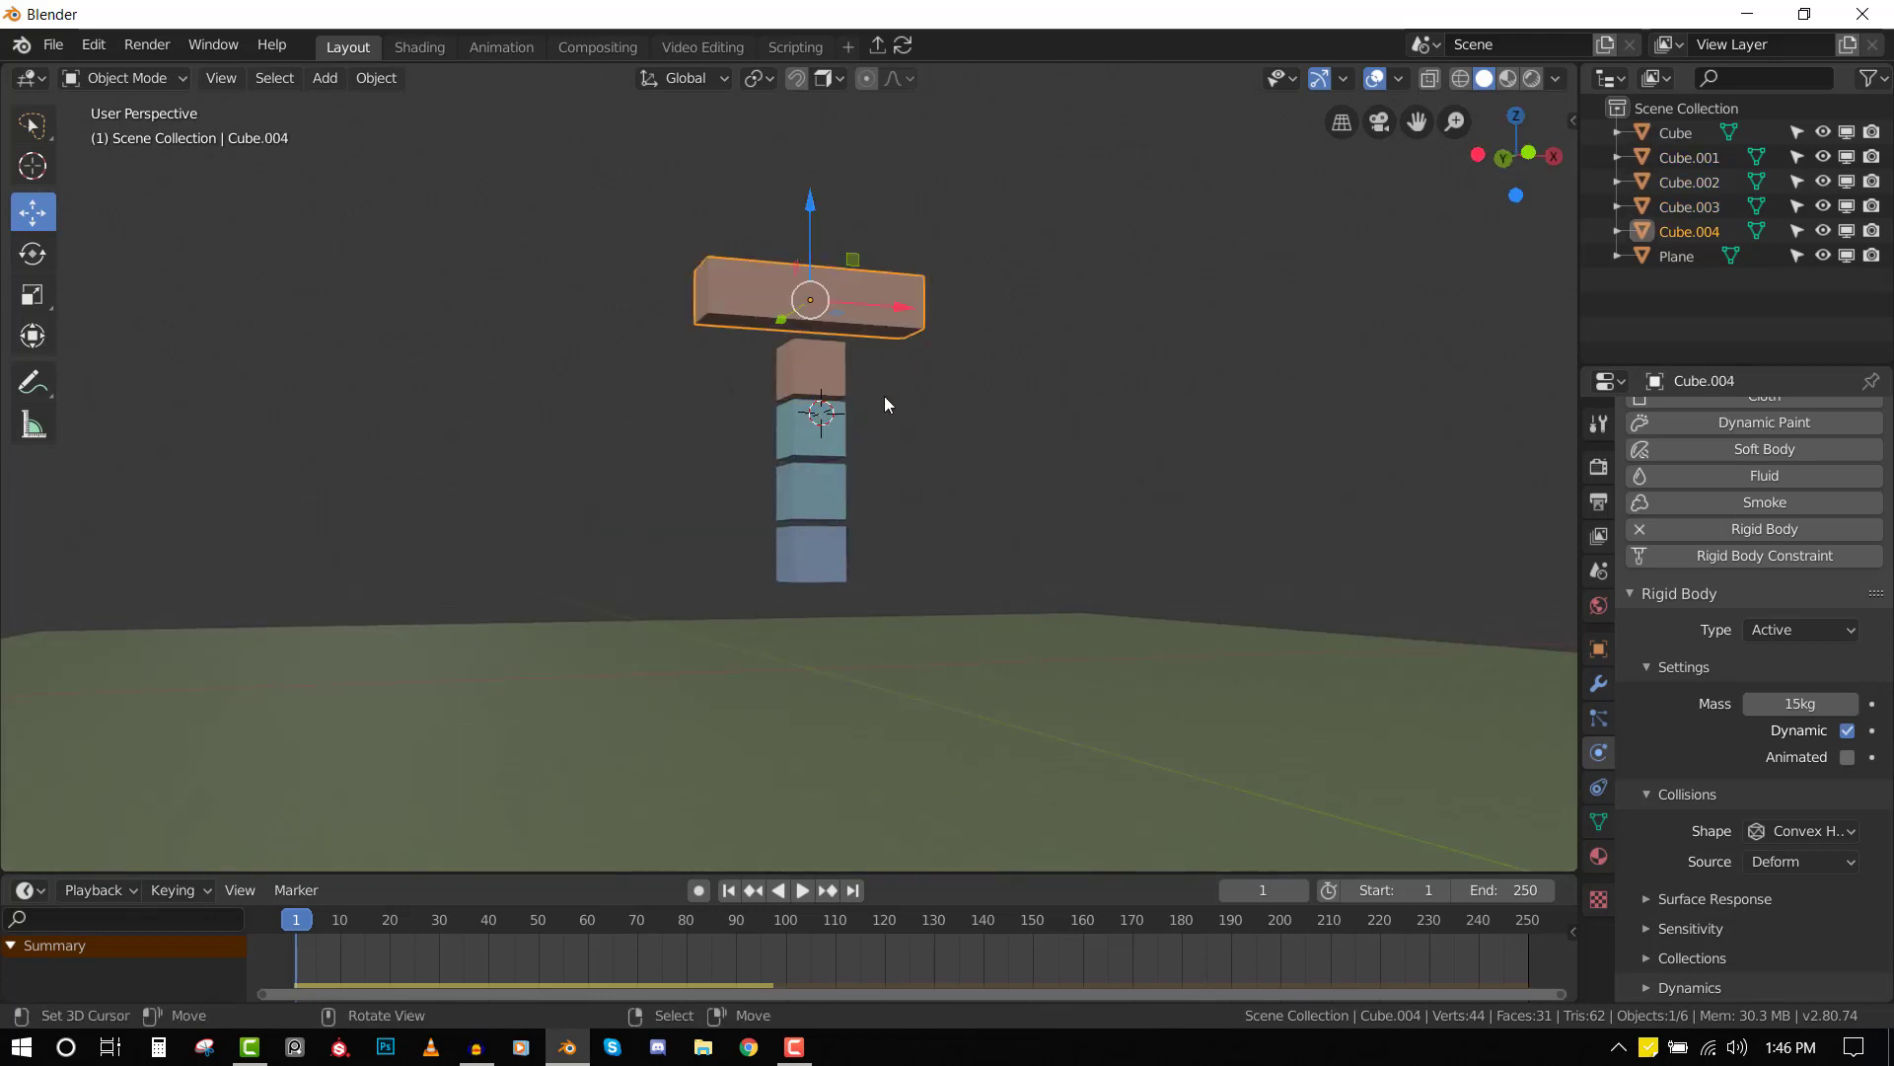
# - Select four of the blocks, including the bottom cube, and set their mass to 1 kg
pyautogui.keyDown('shift'); pyautogui.click(811, 553); pyautogui.keyUp('shift')
pyautogui.keyDown('shift'); pyautogui.click(815, 370); pyautogui.keyUp('shift')
pyautogui.keyDown('shift'); pyautogui.click(832, 471); pyautogui.keyUp('shift')
pyautogui.keyDown('shift'); pyautogui.click(815, 431); pyautogui.keyUp('shift')
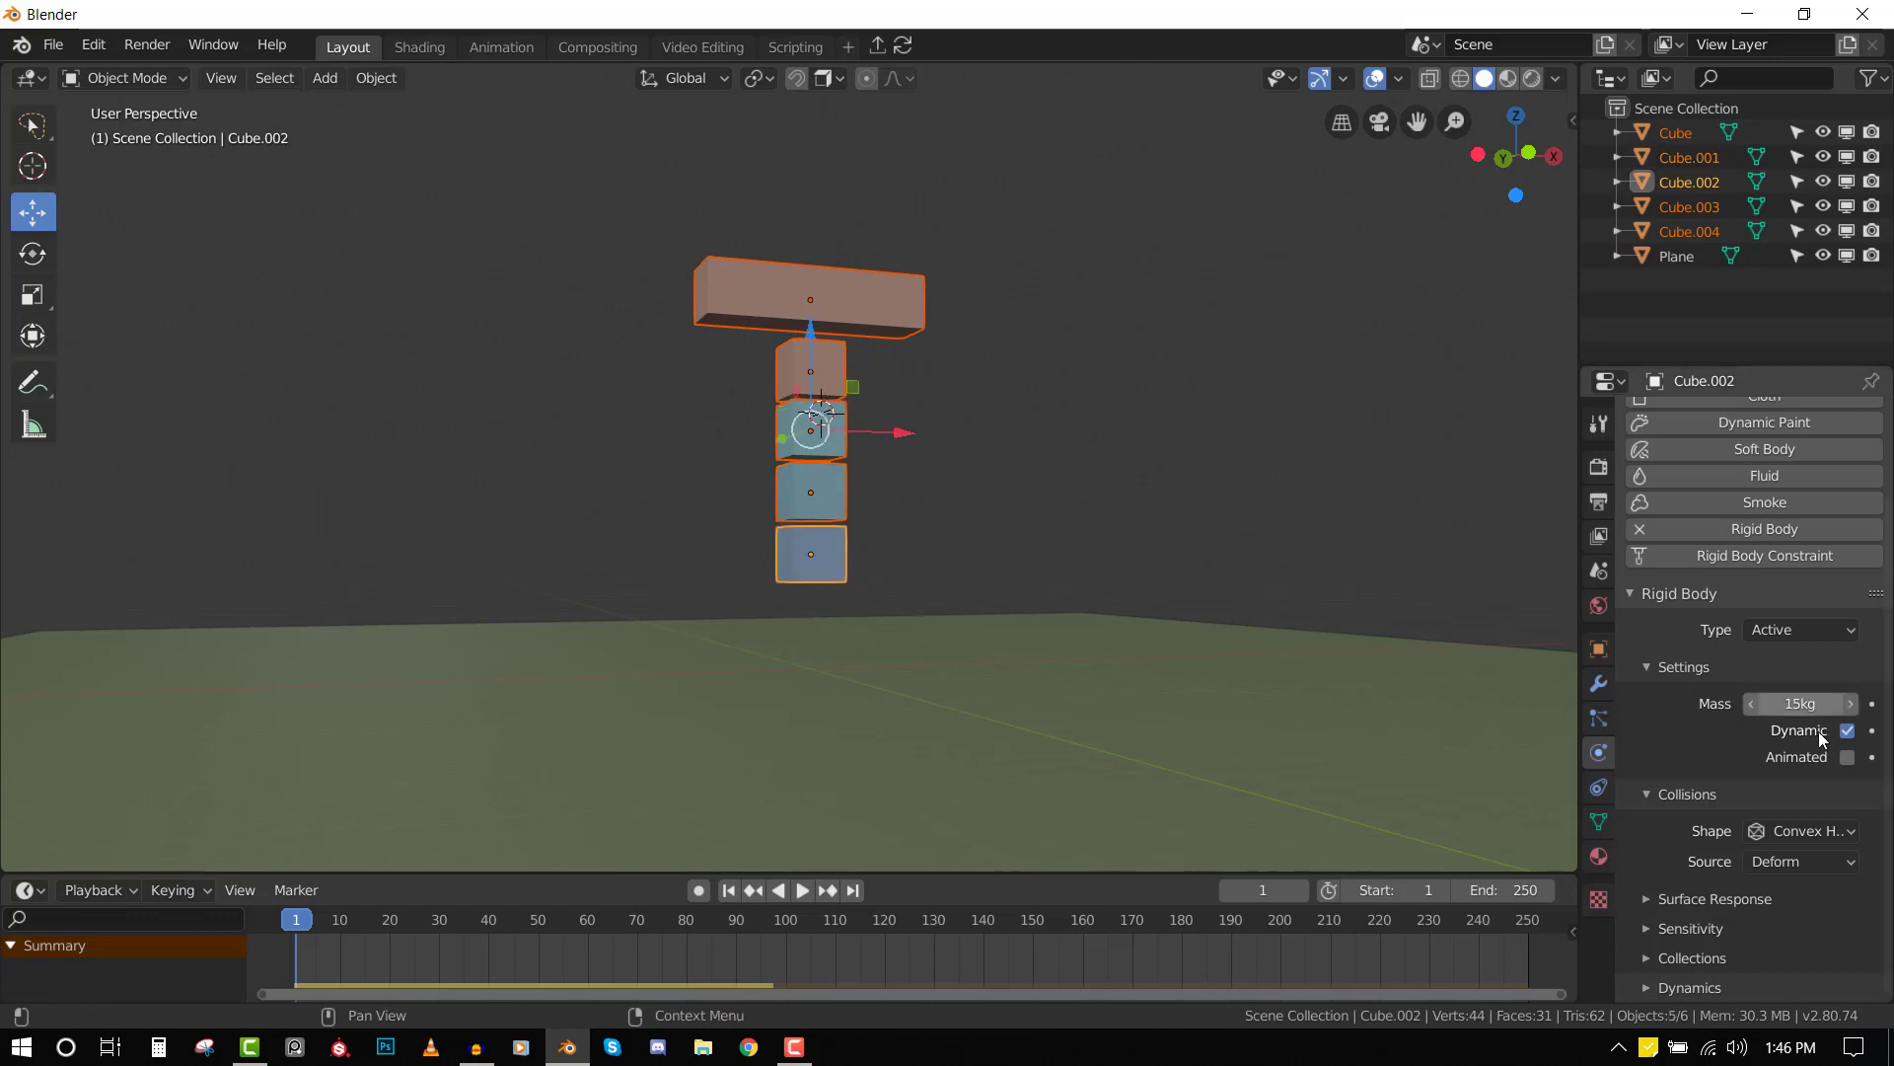
pyautogui.click(1800, 703)
pyautogui.write('1')
pyautogui.press('Return')
# - Switch to front view, deselect everything, and play the simulation
pyautogui.press('KP_1')
pyautogui.hotkey('alt', 'a')
pyautogui.press('space')
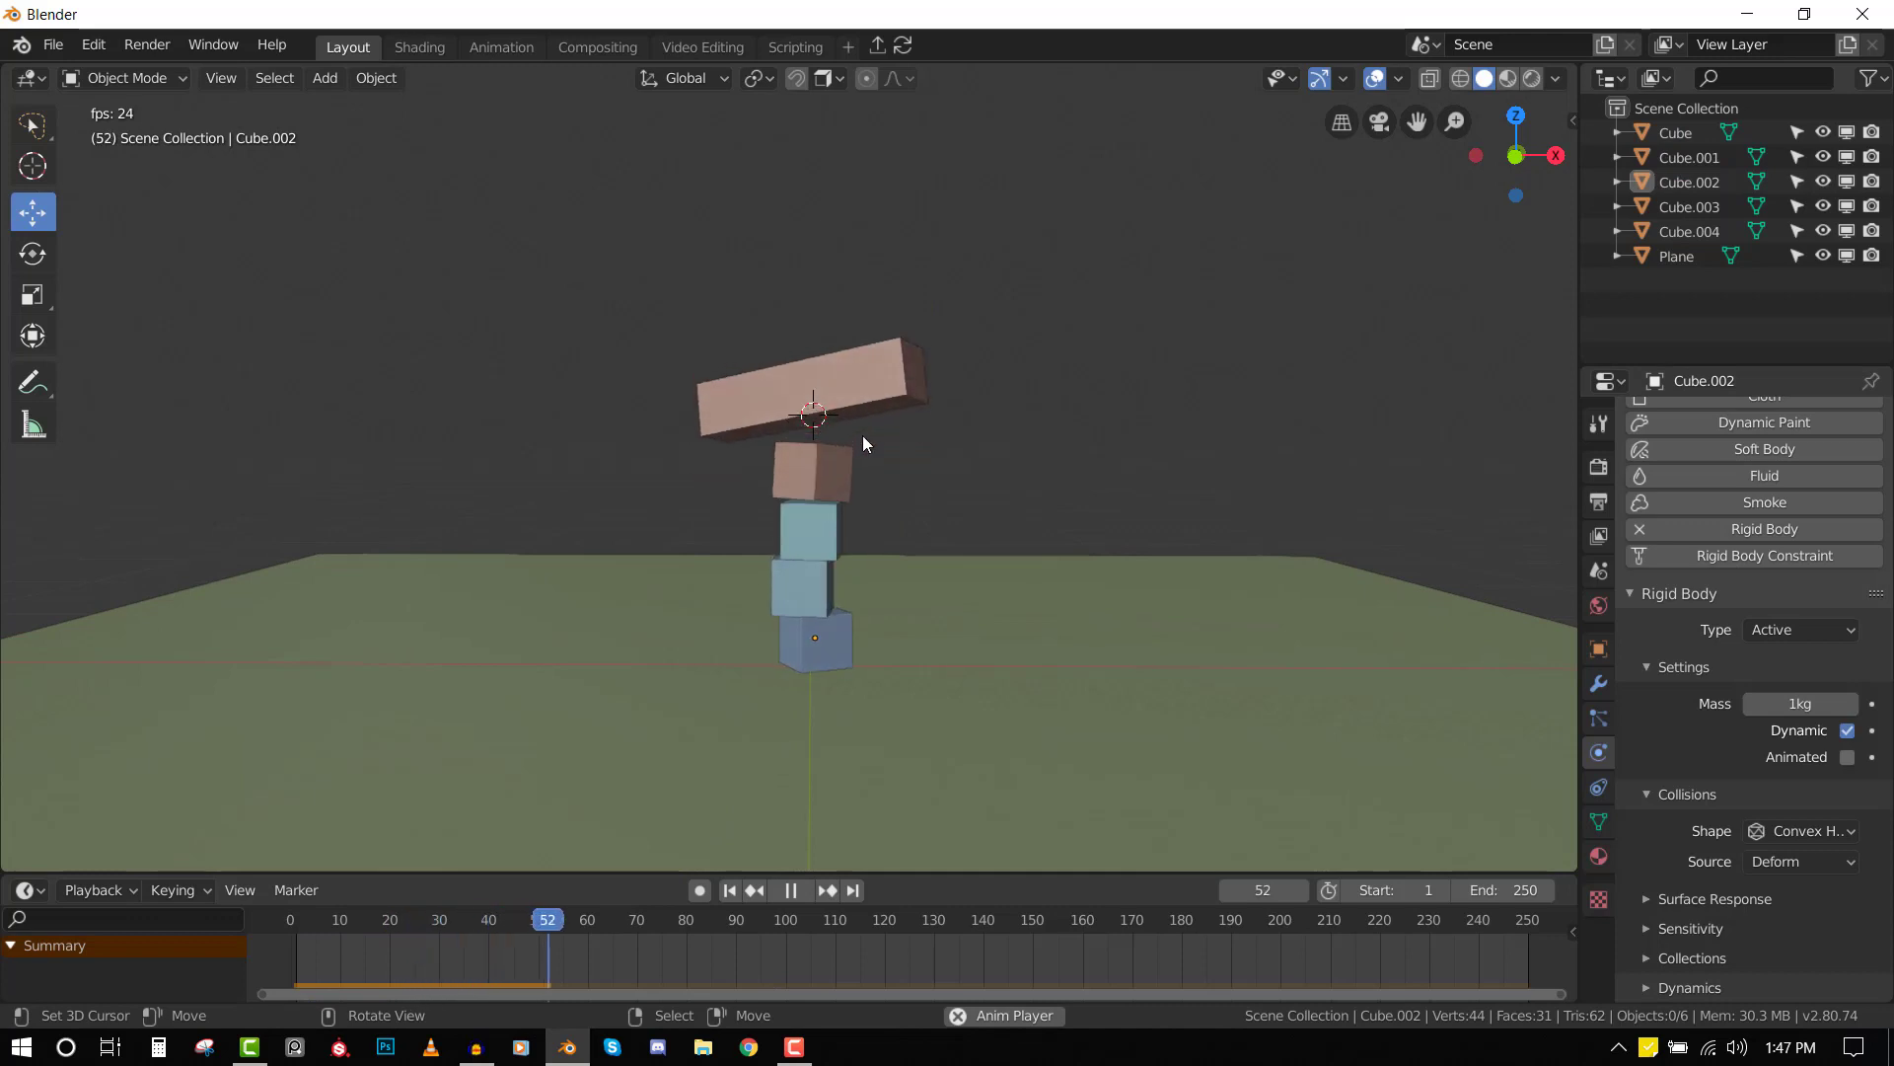
# - Stop playback, rewind to frame 1, and zoom in on the front view
pyautogui.press('space')
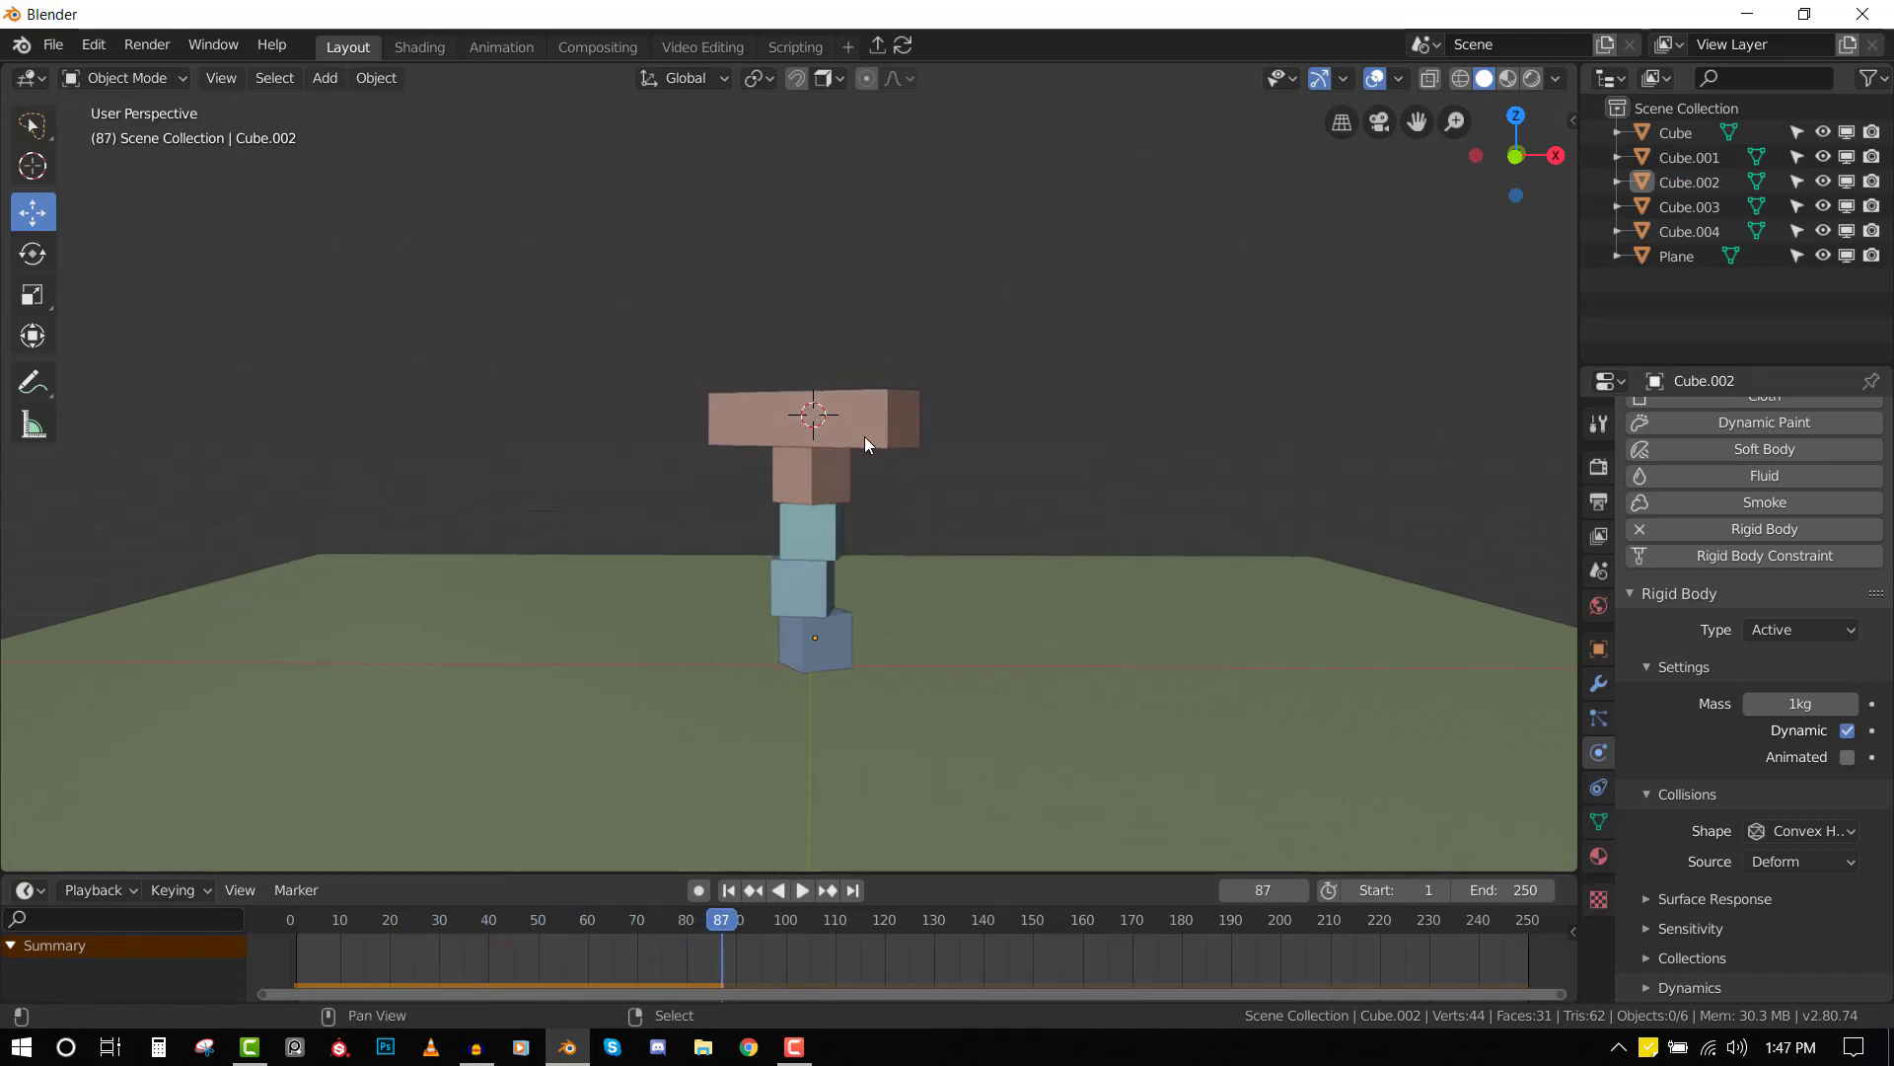
pyautogui.hotkey('shift', 'Left')
pyautogui.press('KP_1')
pyautogui.scroll(3, 872, 264)
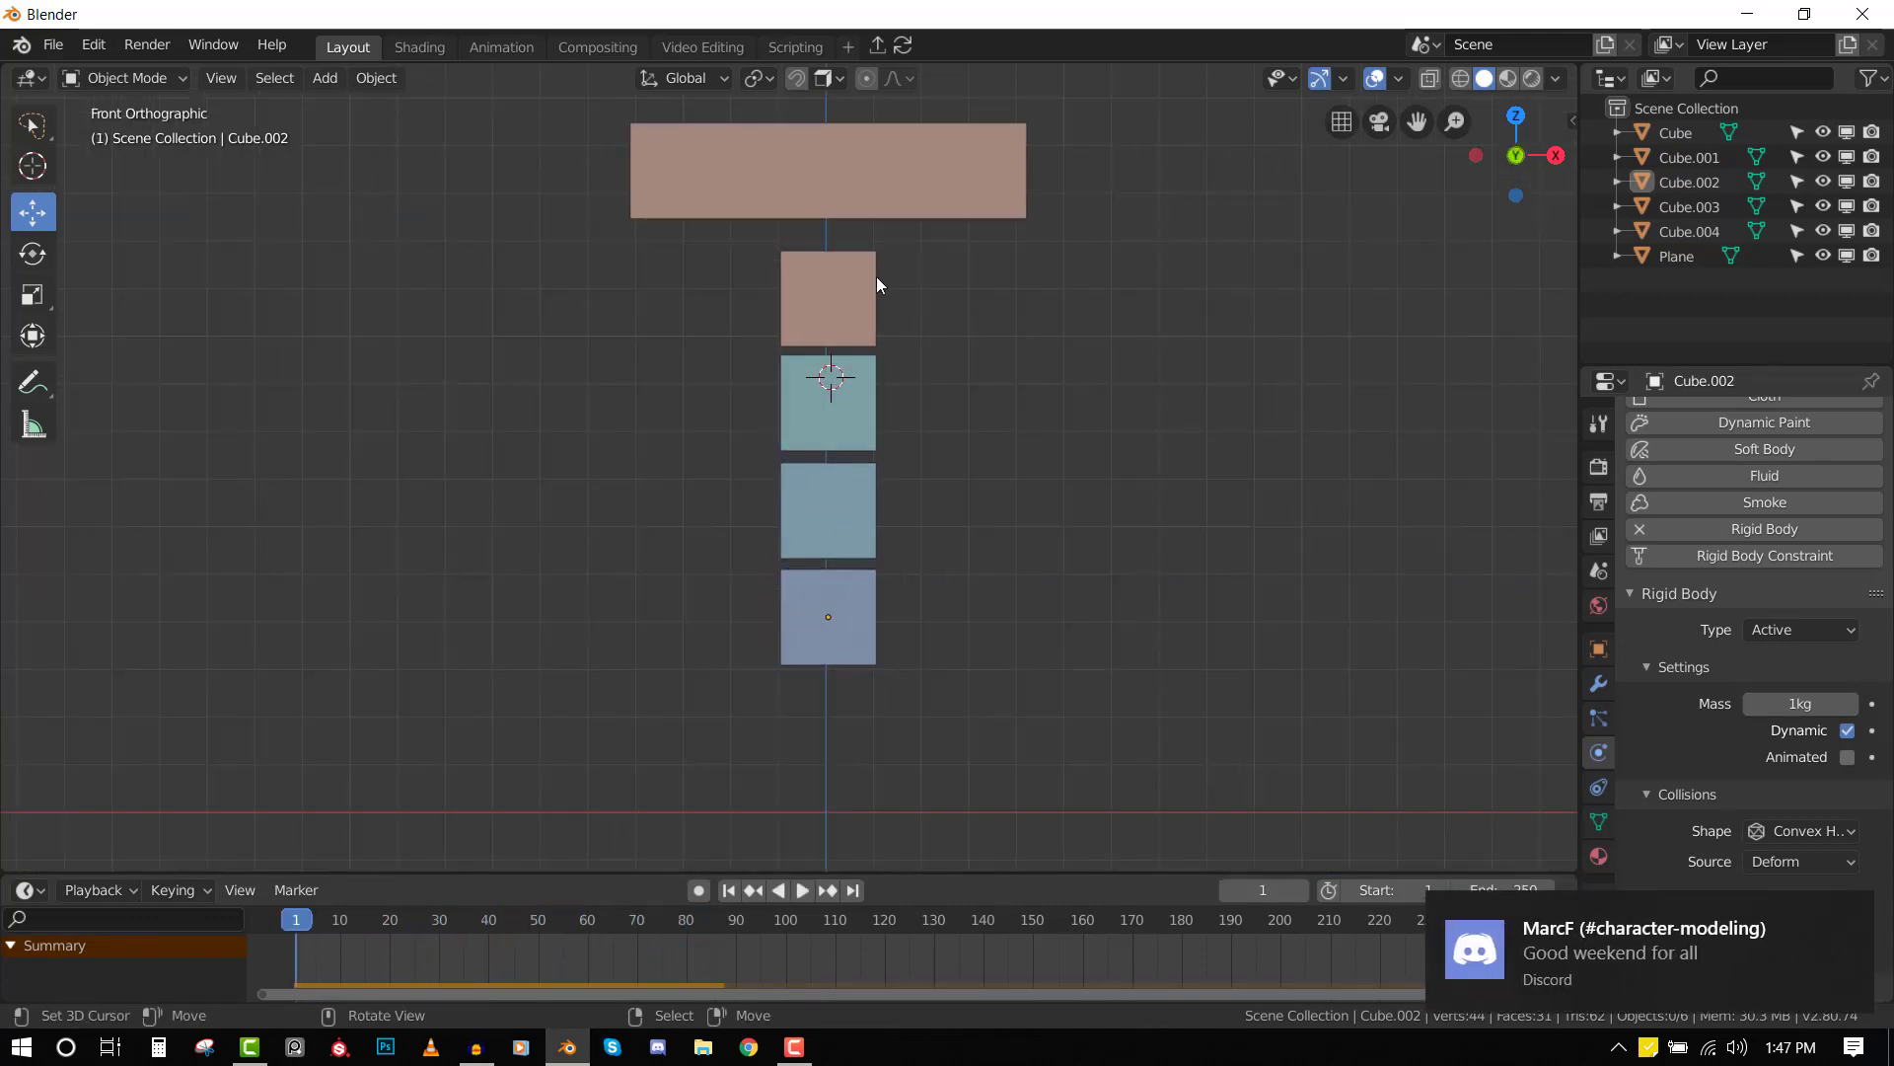
pyautogui.keyDown('shift'); pyautogui.scroll(2, 872, 265); pyautogui.keyUp('shift')
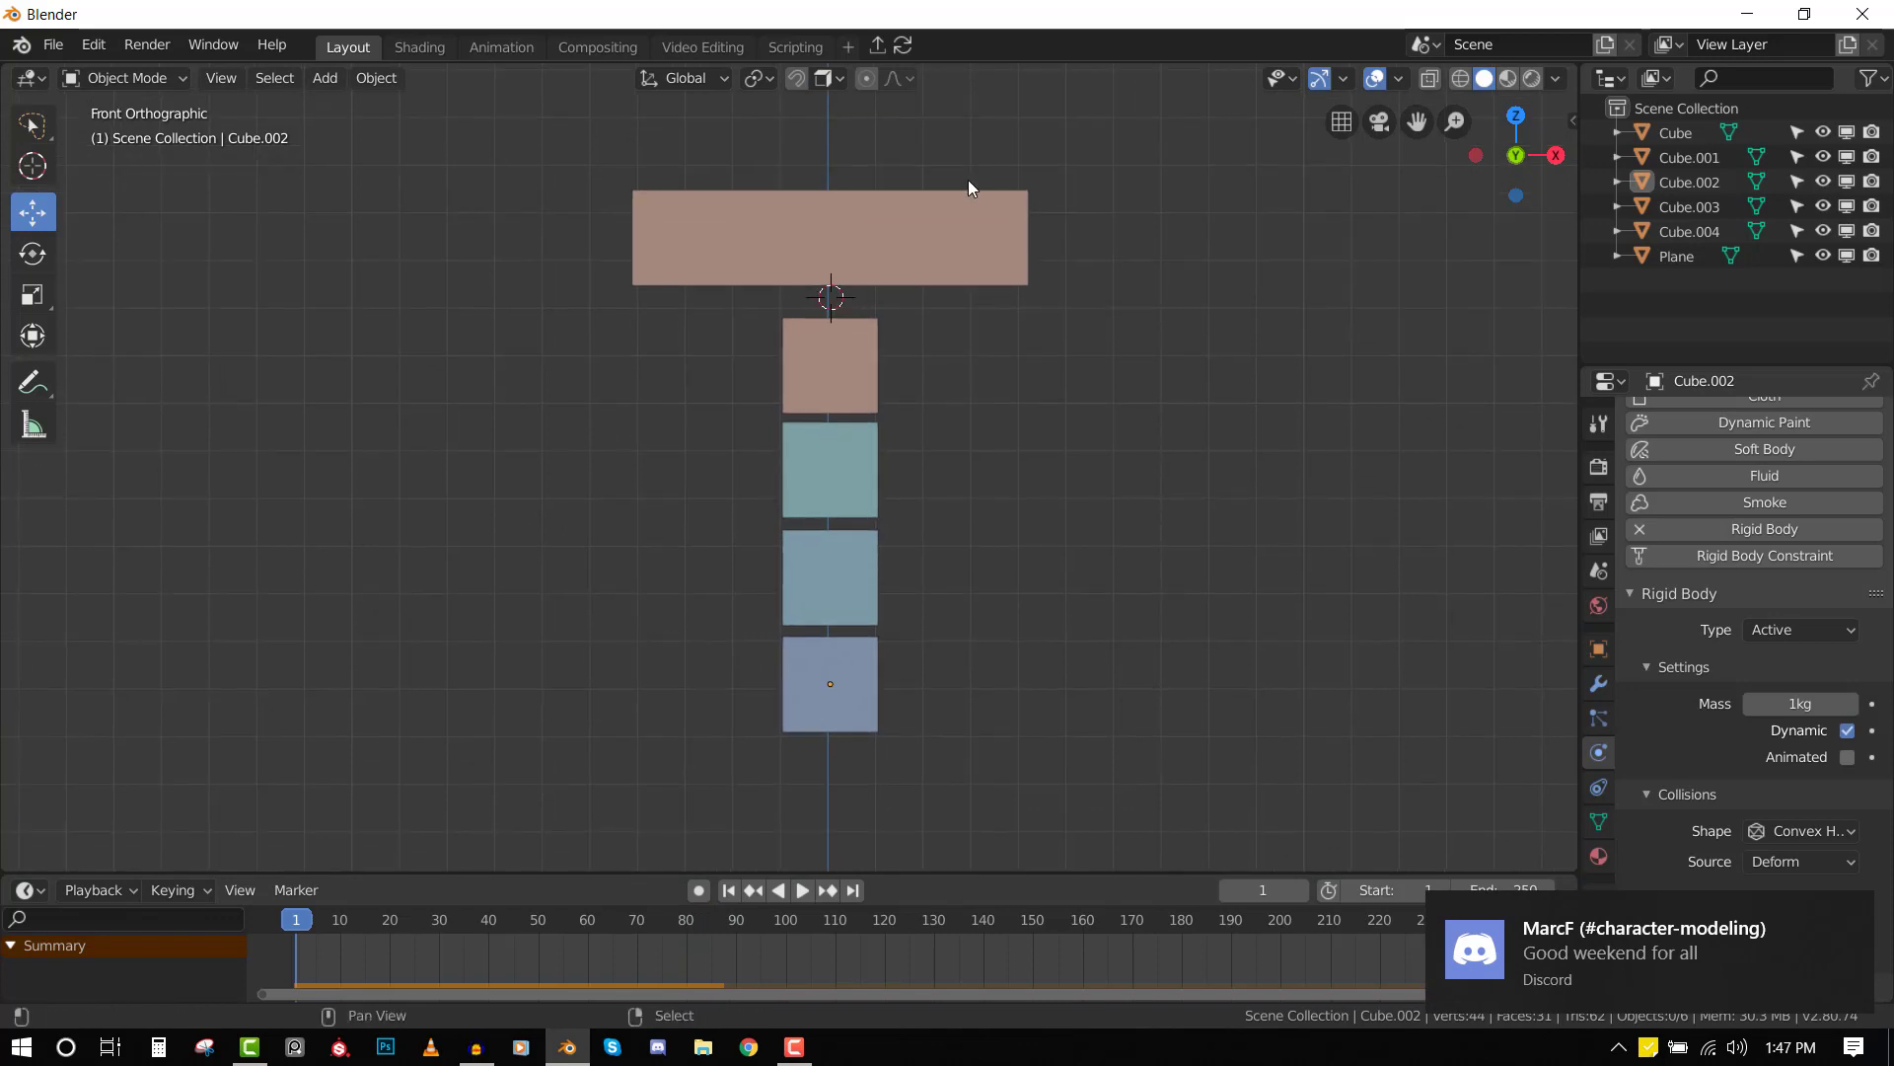
pyautogui.hotkey('shift', 'a')
# - Add an arrows empty at the 3D cursor and scale it up to 2.117
pyautogui.moveTo(949, 397)
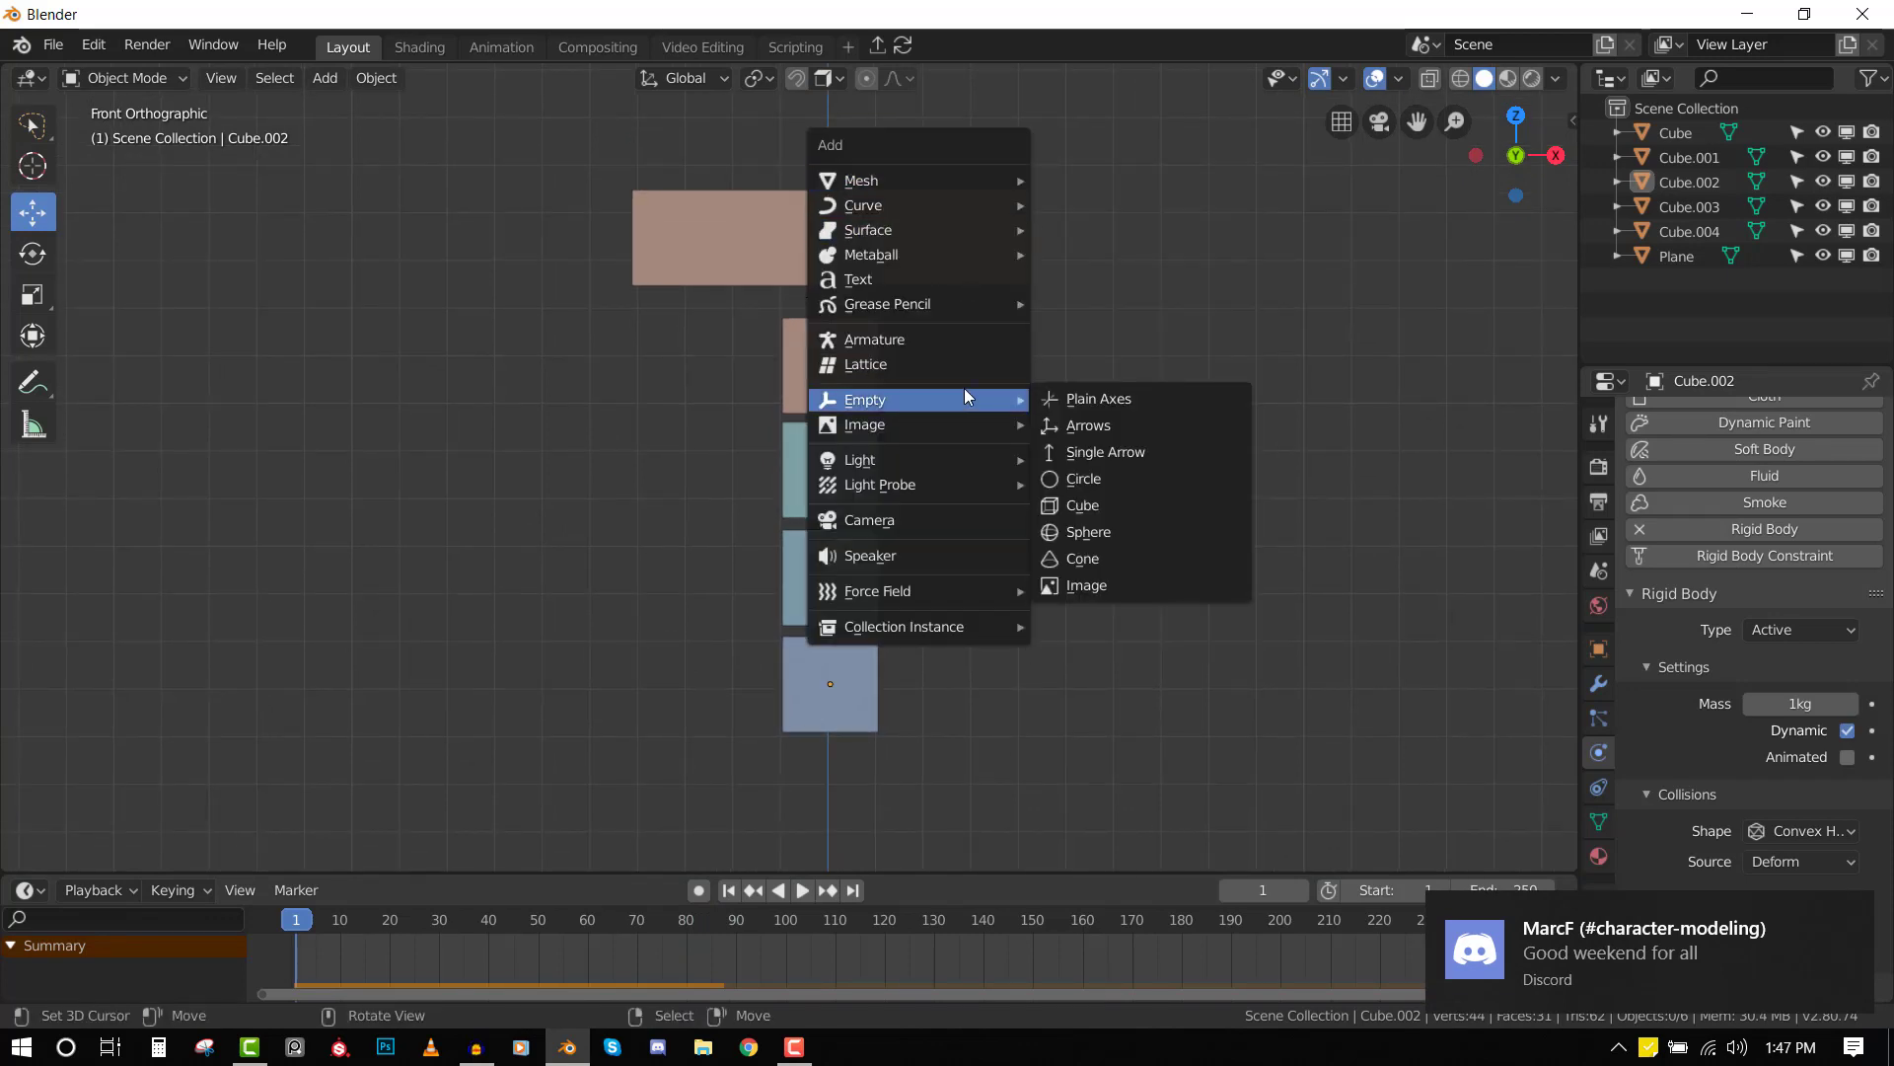
pyautogui.click(1114, 425)
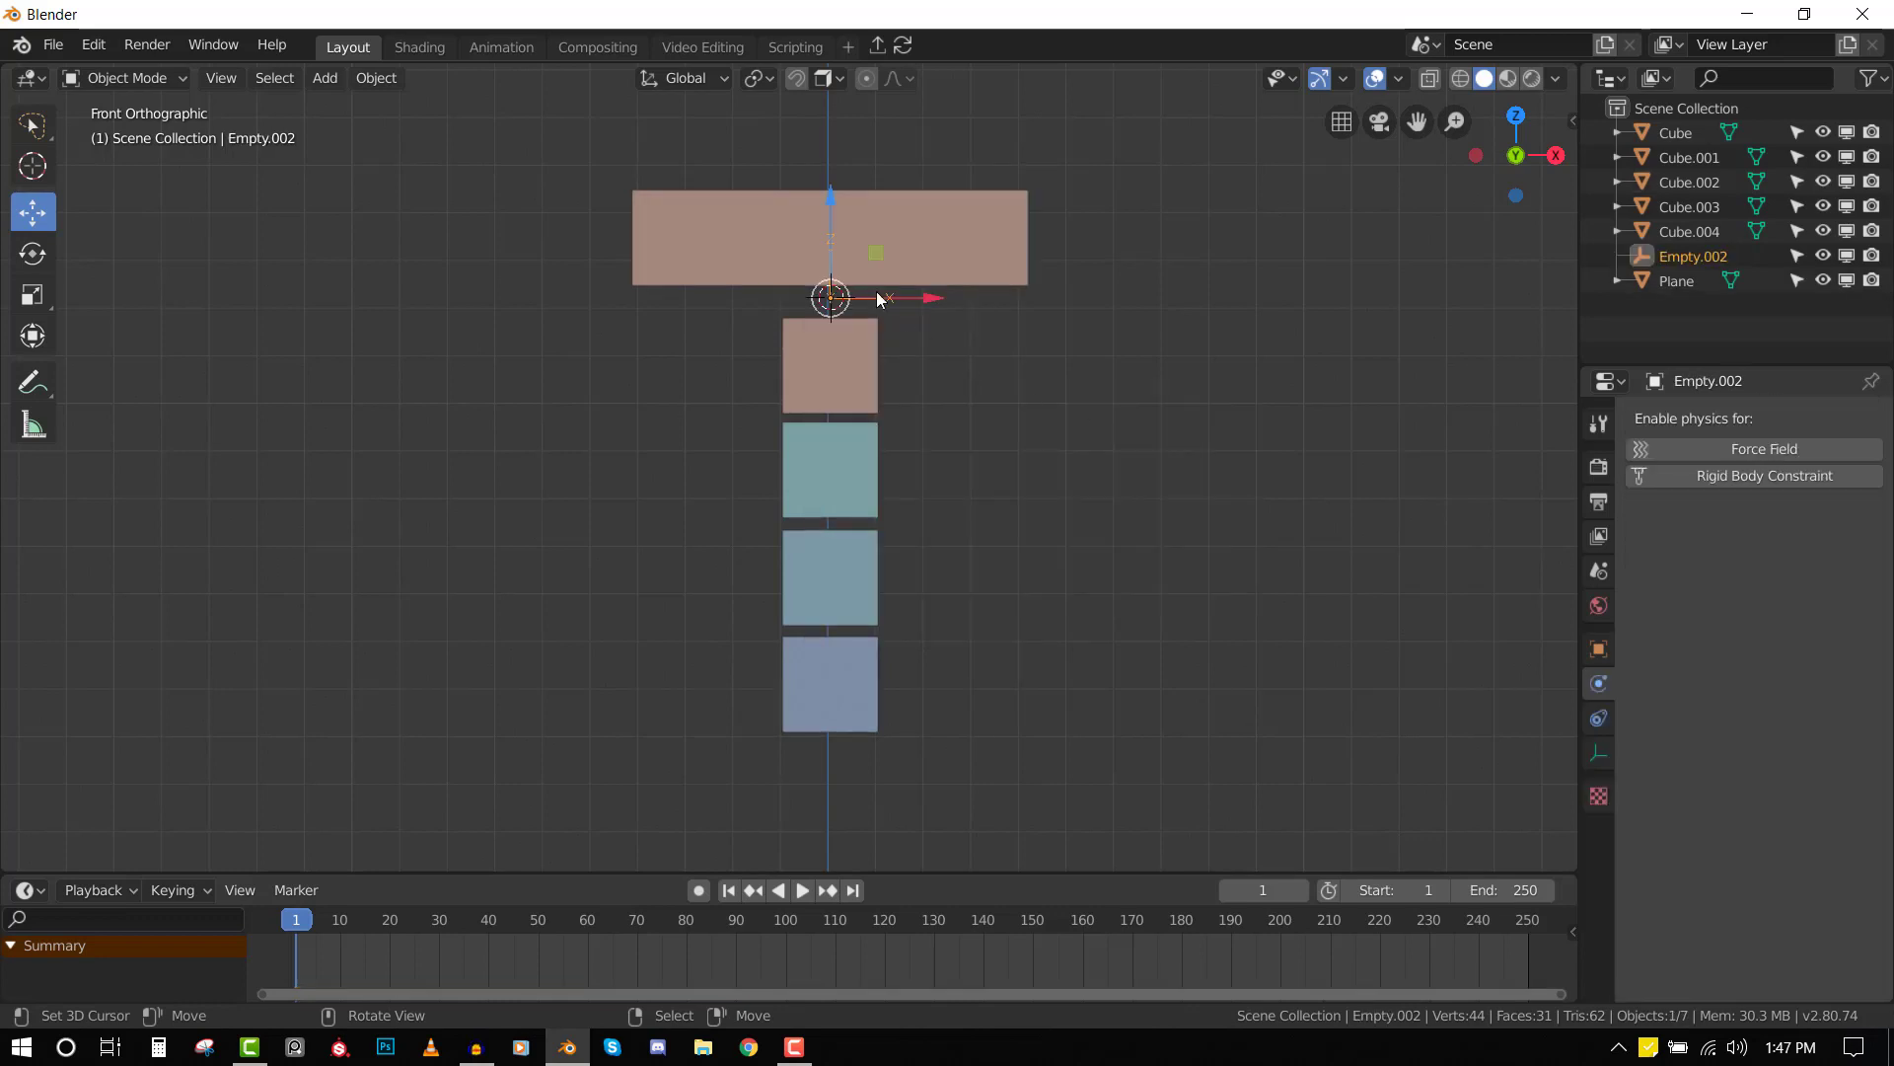
pyautogui.click(1600, 649)
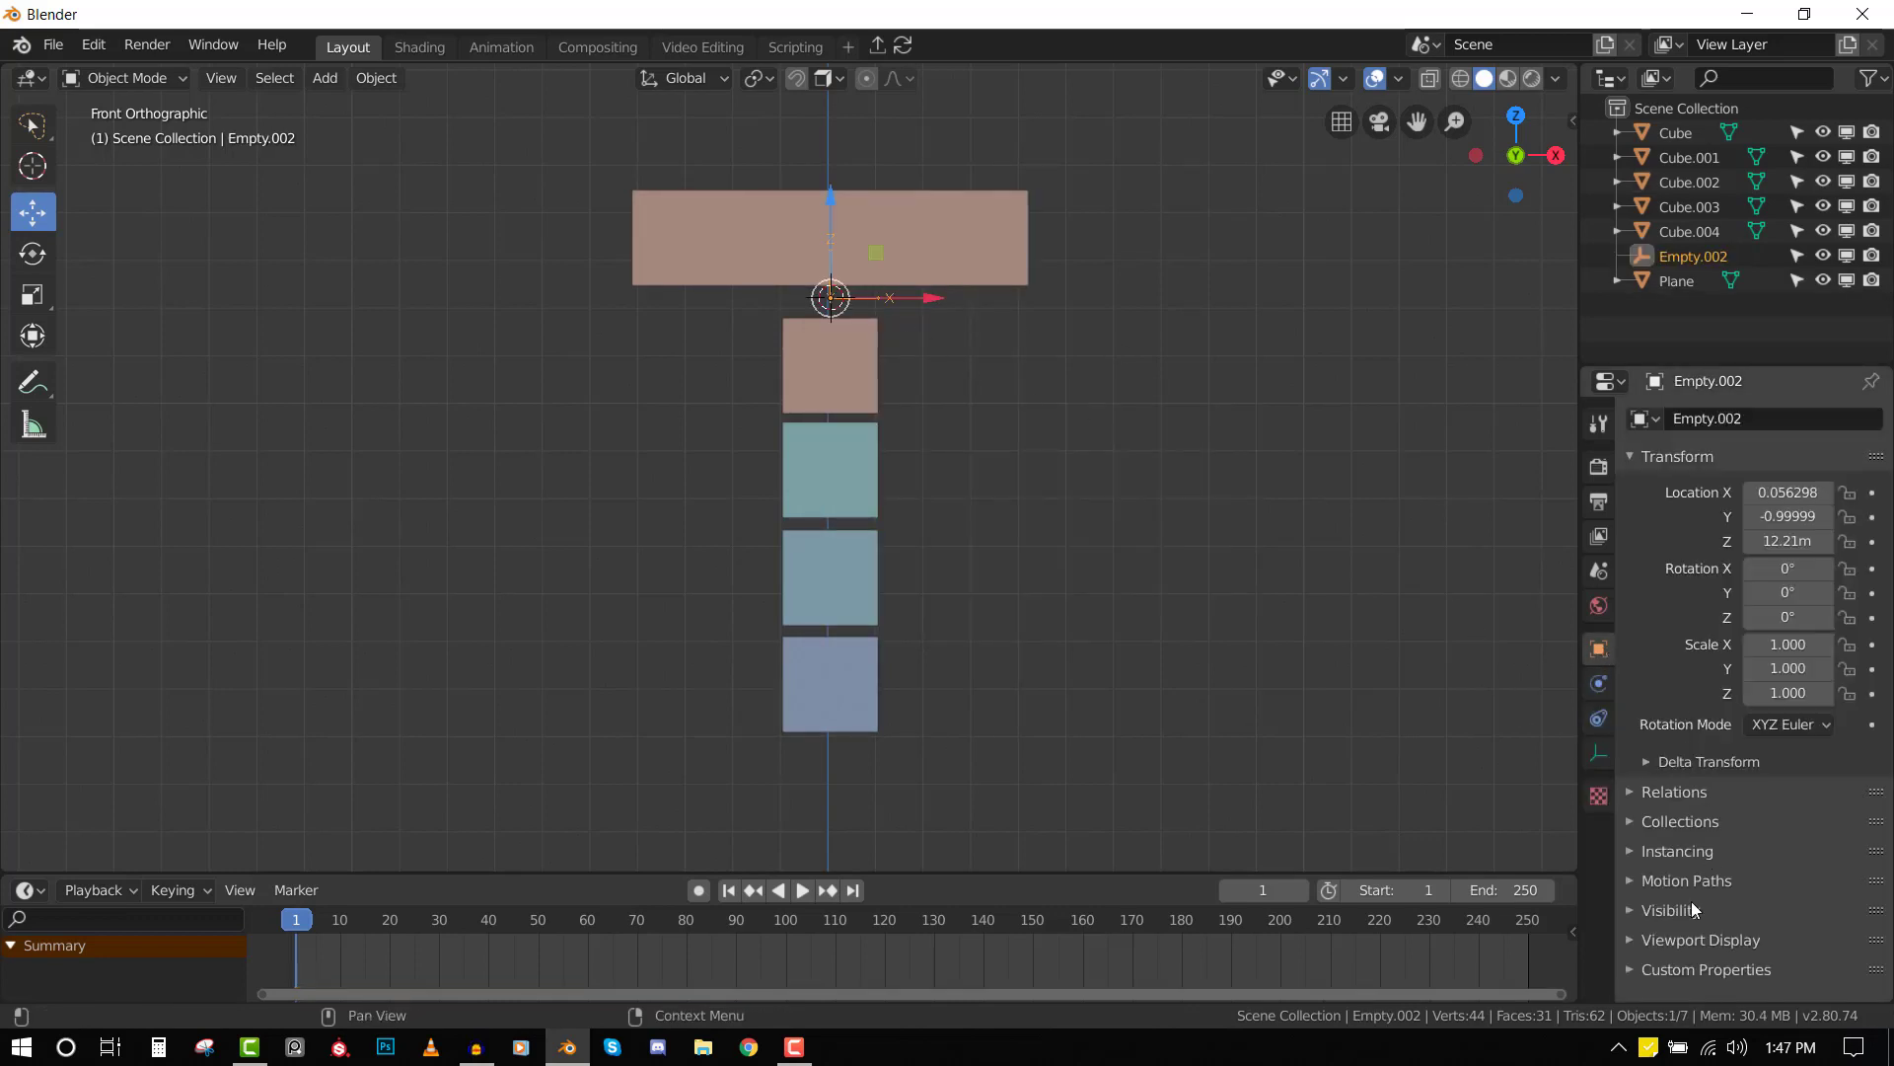
pyautogui.click(1719, 938)
pyautogui.scroll(-3, 1776, 912)
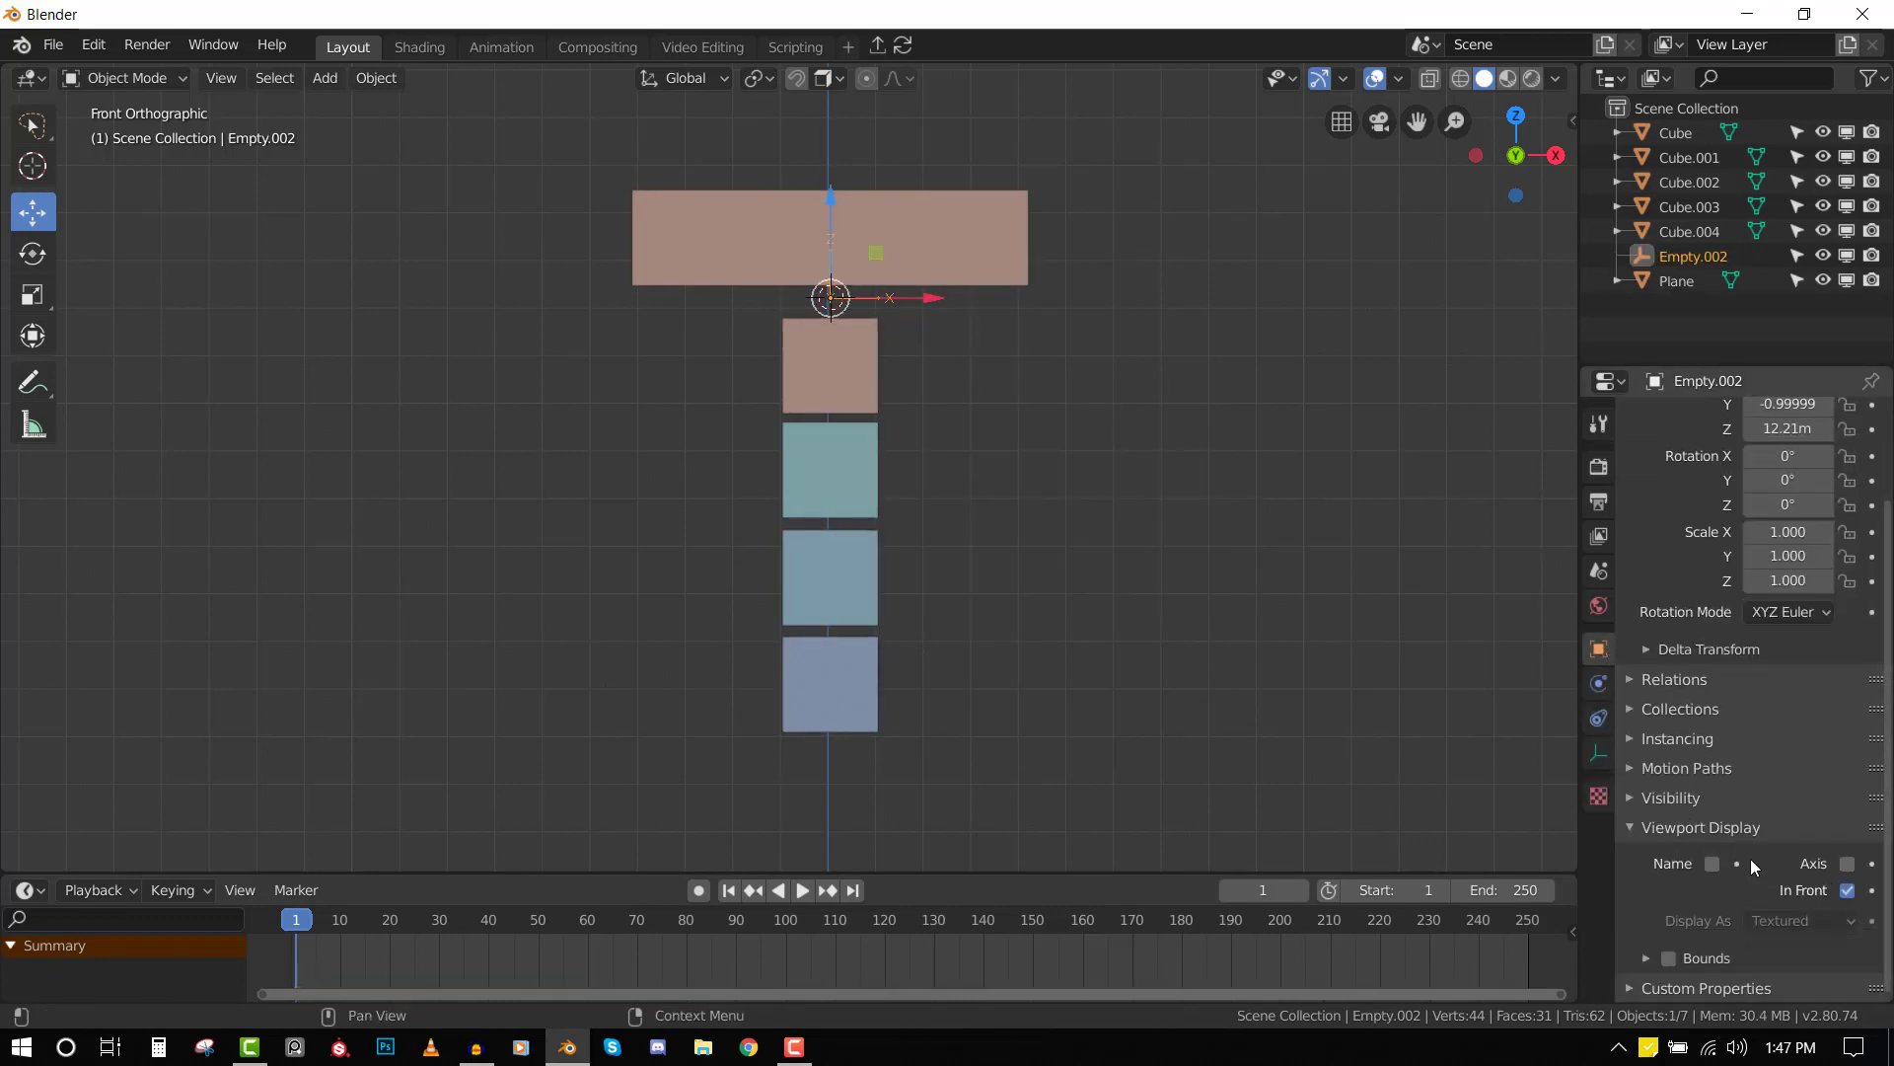
pyautogui.press('s')
pyautogui.click(972, 350)
# - Move the empty along Y into the top beam, checking from front and 3D views
pyautogui.moveTo(803, 330)
pyautogui.mouseDown(button='middle')
pyautogui.moveTo(550, 418)
pyautogui.moveTo(827, 310)
pyautogui.moveTo(806, 350)
pyautogui.mouseUp(button='middle')
pyautogui.moveTo(806, 351); pyautogui.dragTo(883, 357)
pyautogui.press('KP_1')
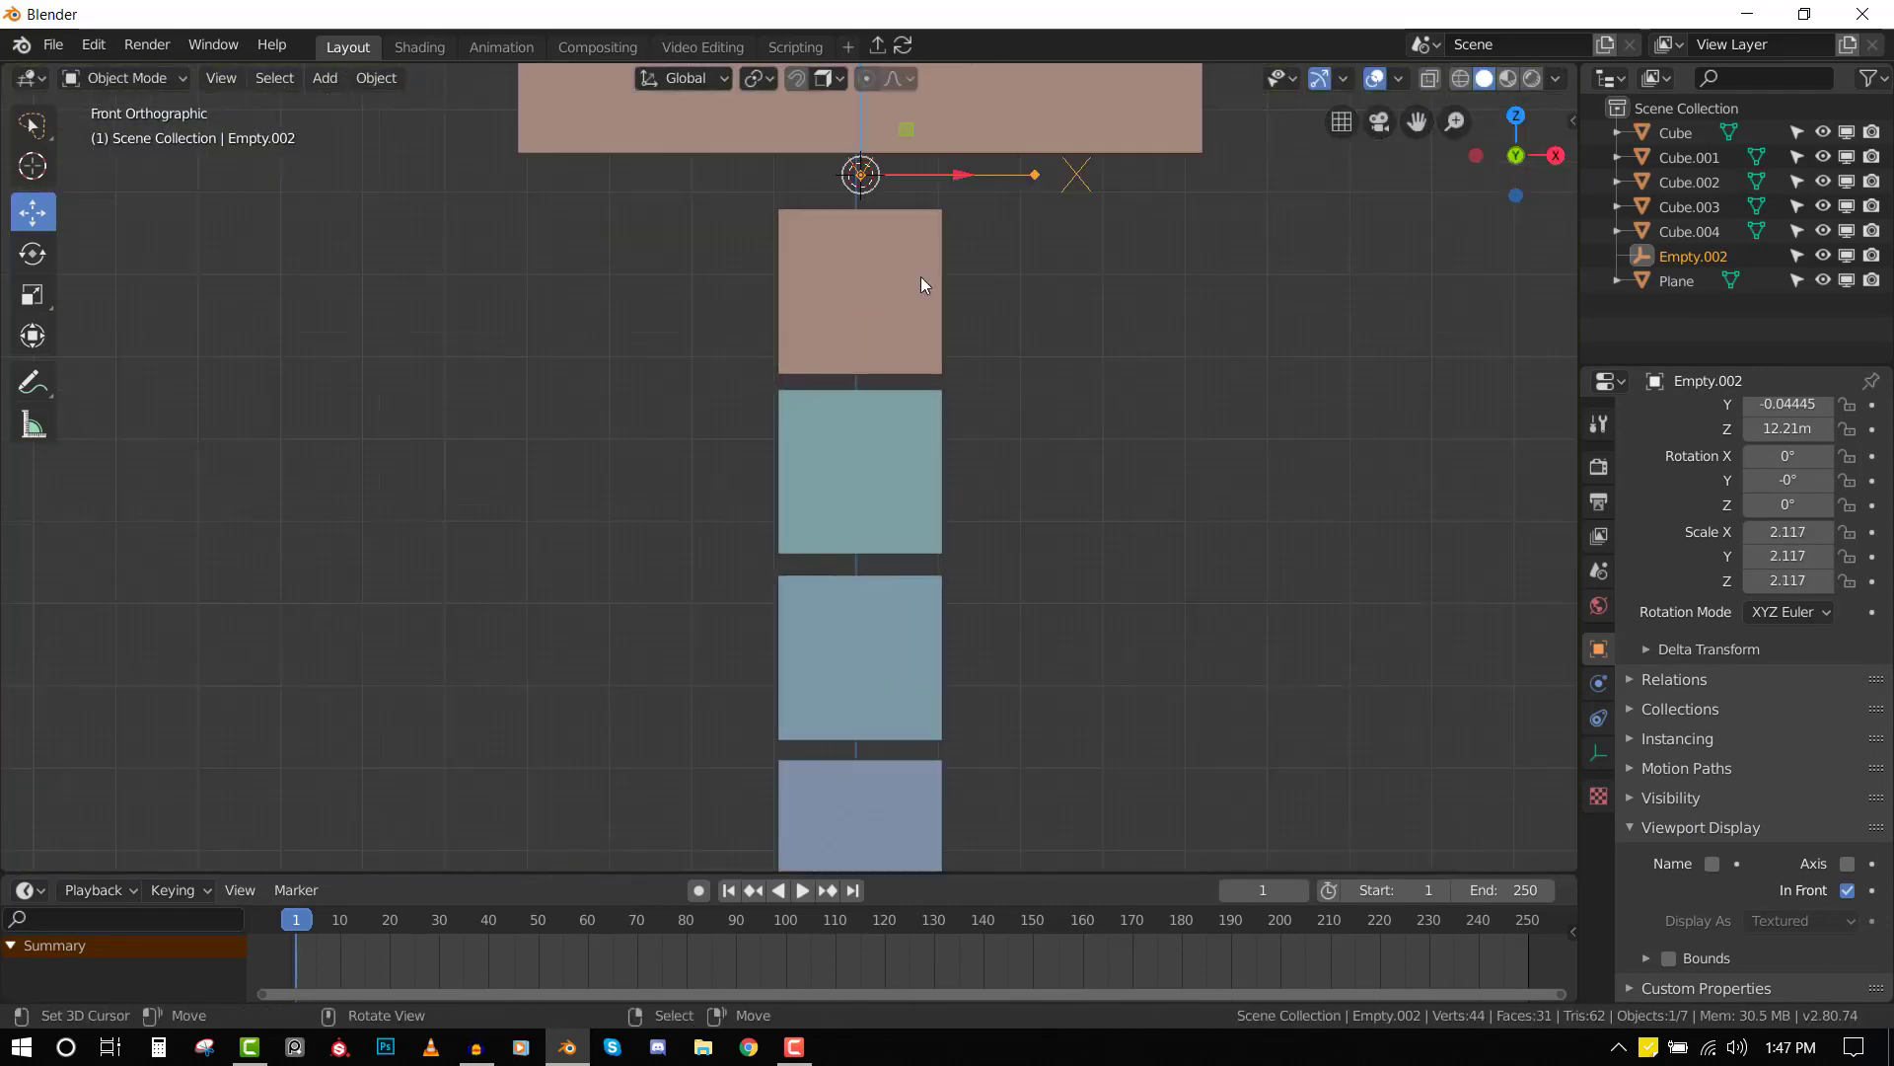
pyautogui.keyDown('shift'); pyautogui.moveTo(860, 96); pyautogui.dragTo(852, 257, button='middle'); pyautogui.keyUp('shift')
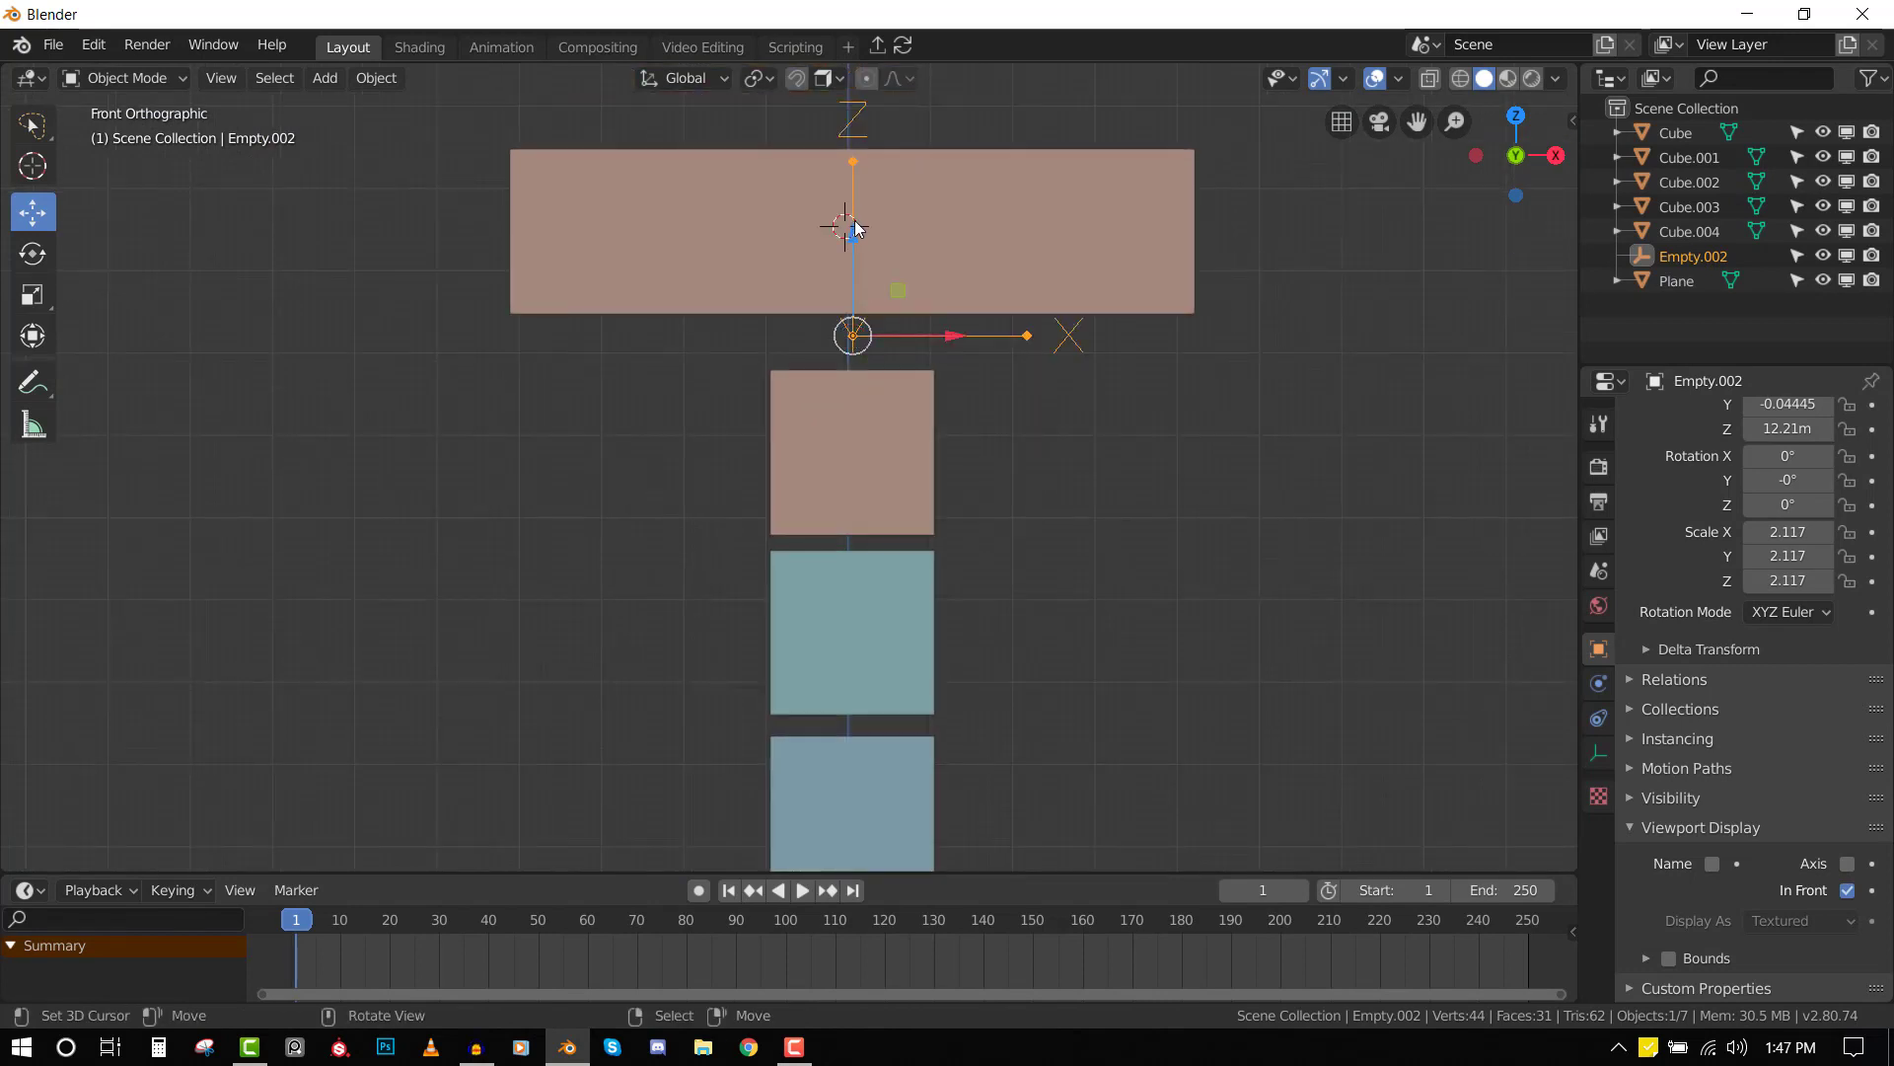
pyautogui.moveTo(857, 231); pyautogui.dragTo(888, 302)
pyautogui.moveTo(886, 294); pyautogui.dragTo(896, 370, button='middle')
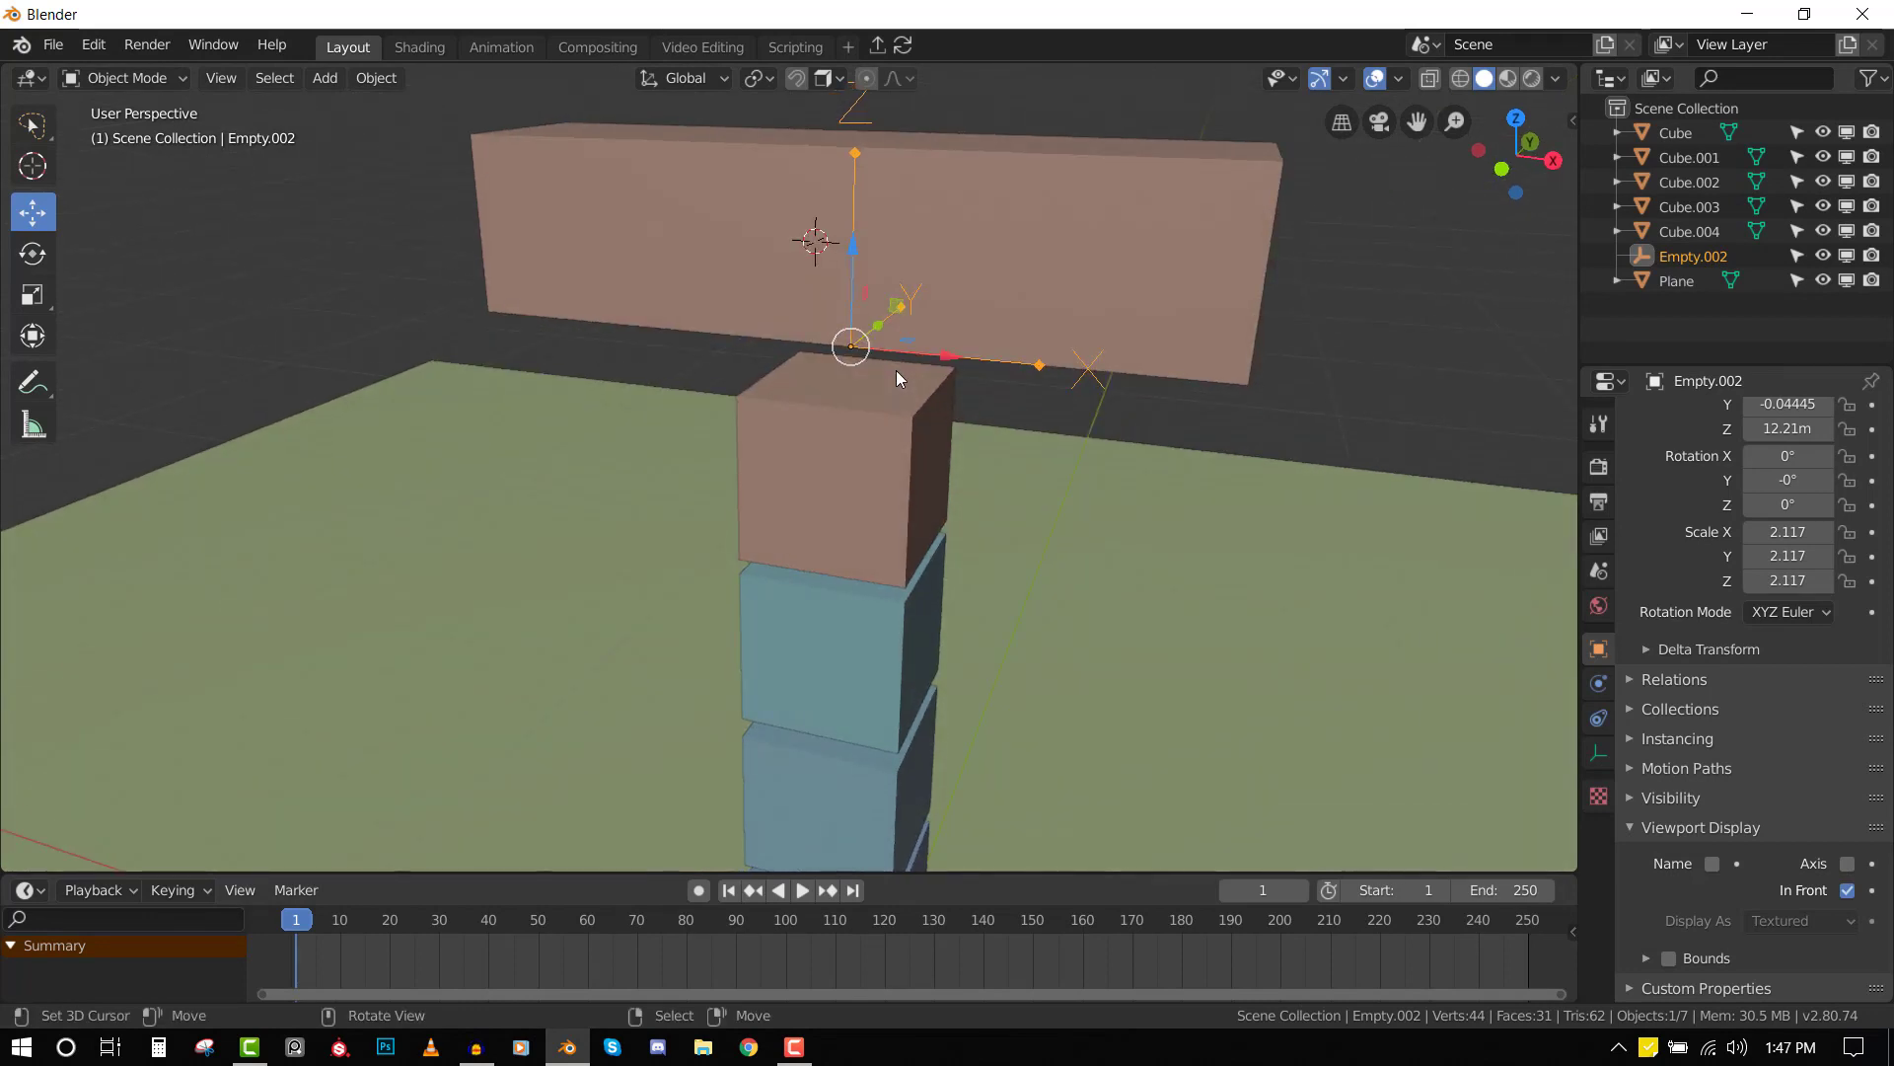
pyautogui.press('KP_1')
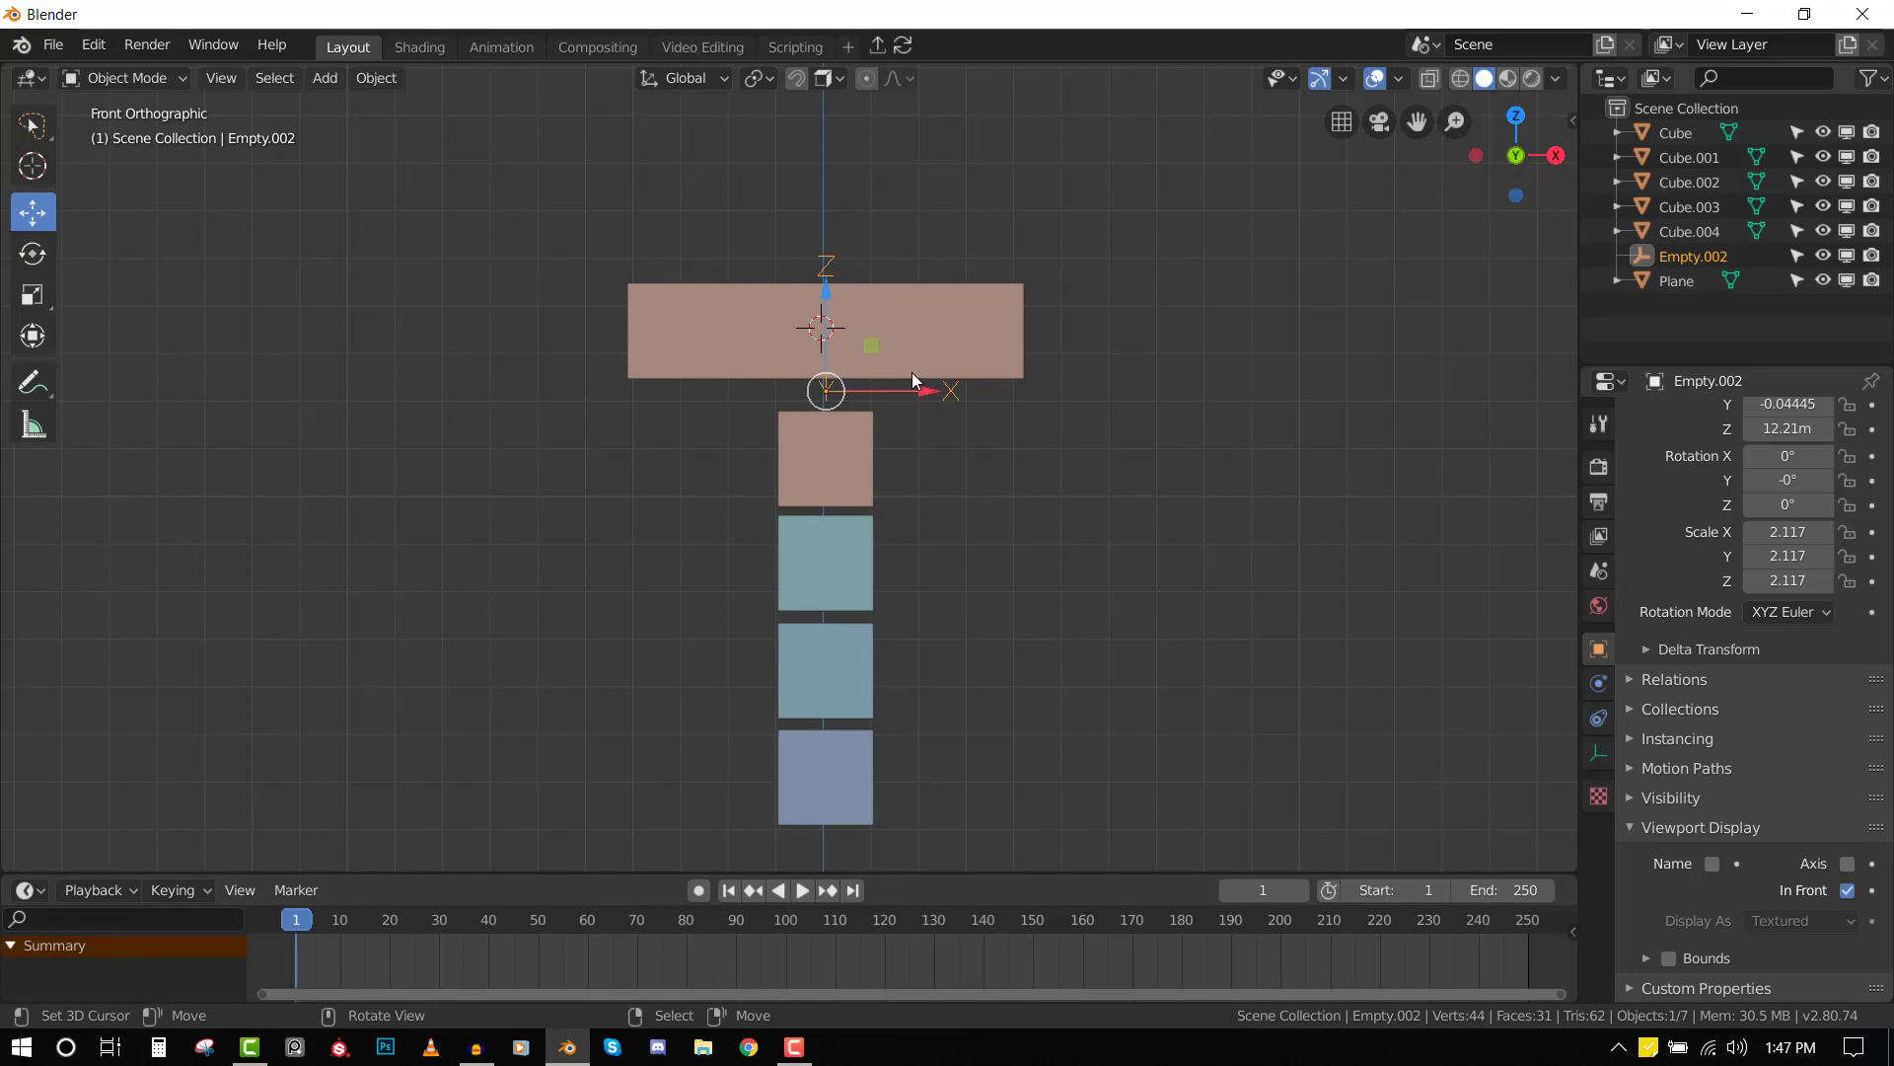
# - Lower the empty to the joint between the top plank and the upper cube
pyautogui.press('g')
pyautogui.rightClick(1030, 292)
pyautogui.scroll(2, 943, 352)
pyautogui.press('g')
pyautogui.click(925, 335)
pyautogui.moveTo(926, 335); pyautogui.dragTo(870, 310, button='middle')
pyautogui.press('KP_1')
pyautogui.press('KP_3')
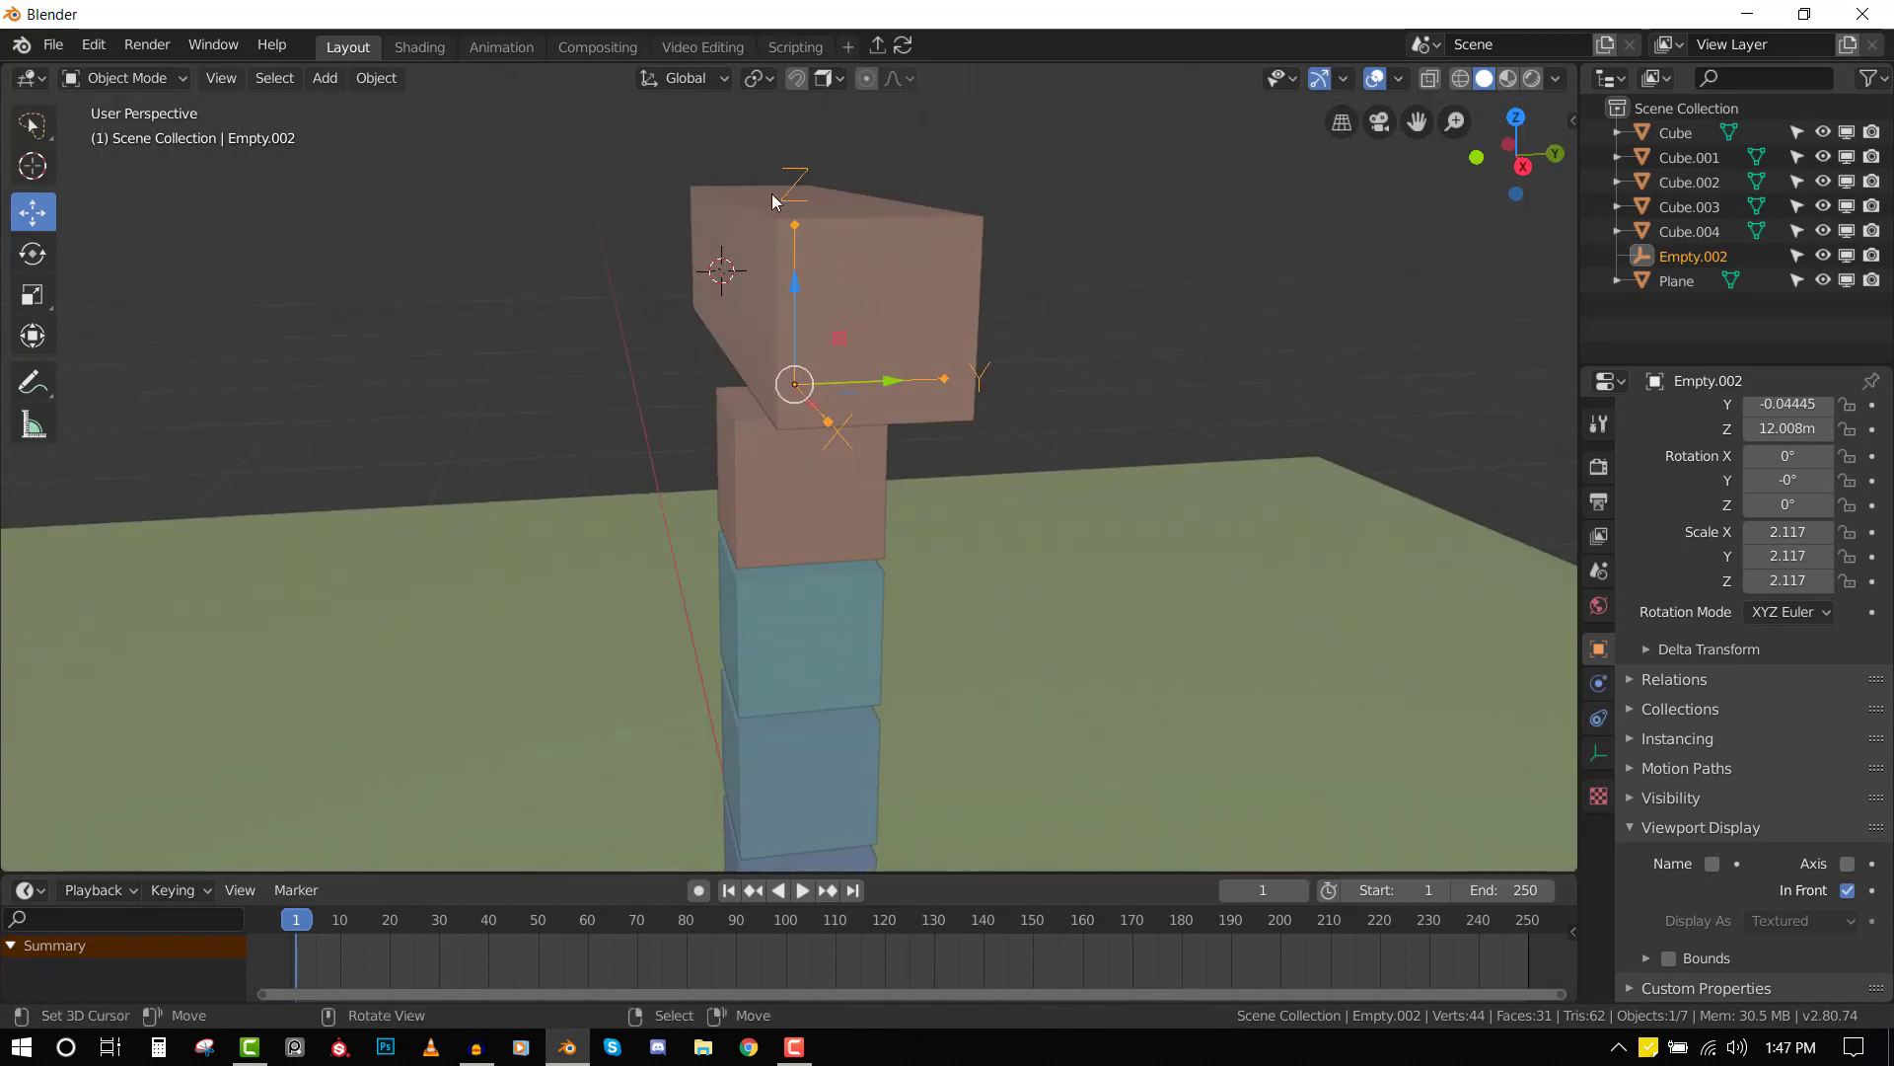
pyautogui.moveTo(779, 199); pyautogui.dragTo(778, 211, button='middle')
pyautogui.moveTo(881, 405); pyautogui.dragTo(852, 367, button='middle')
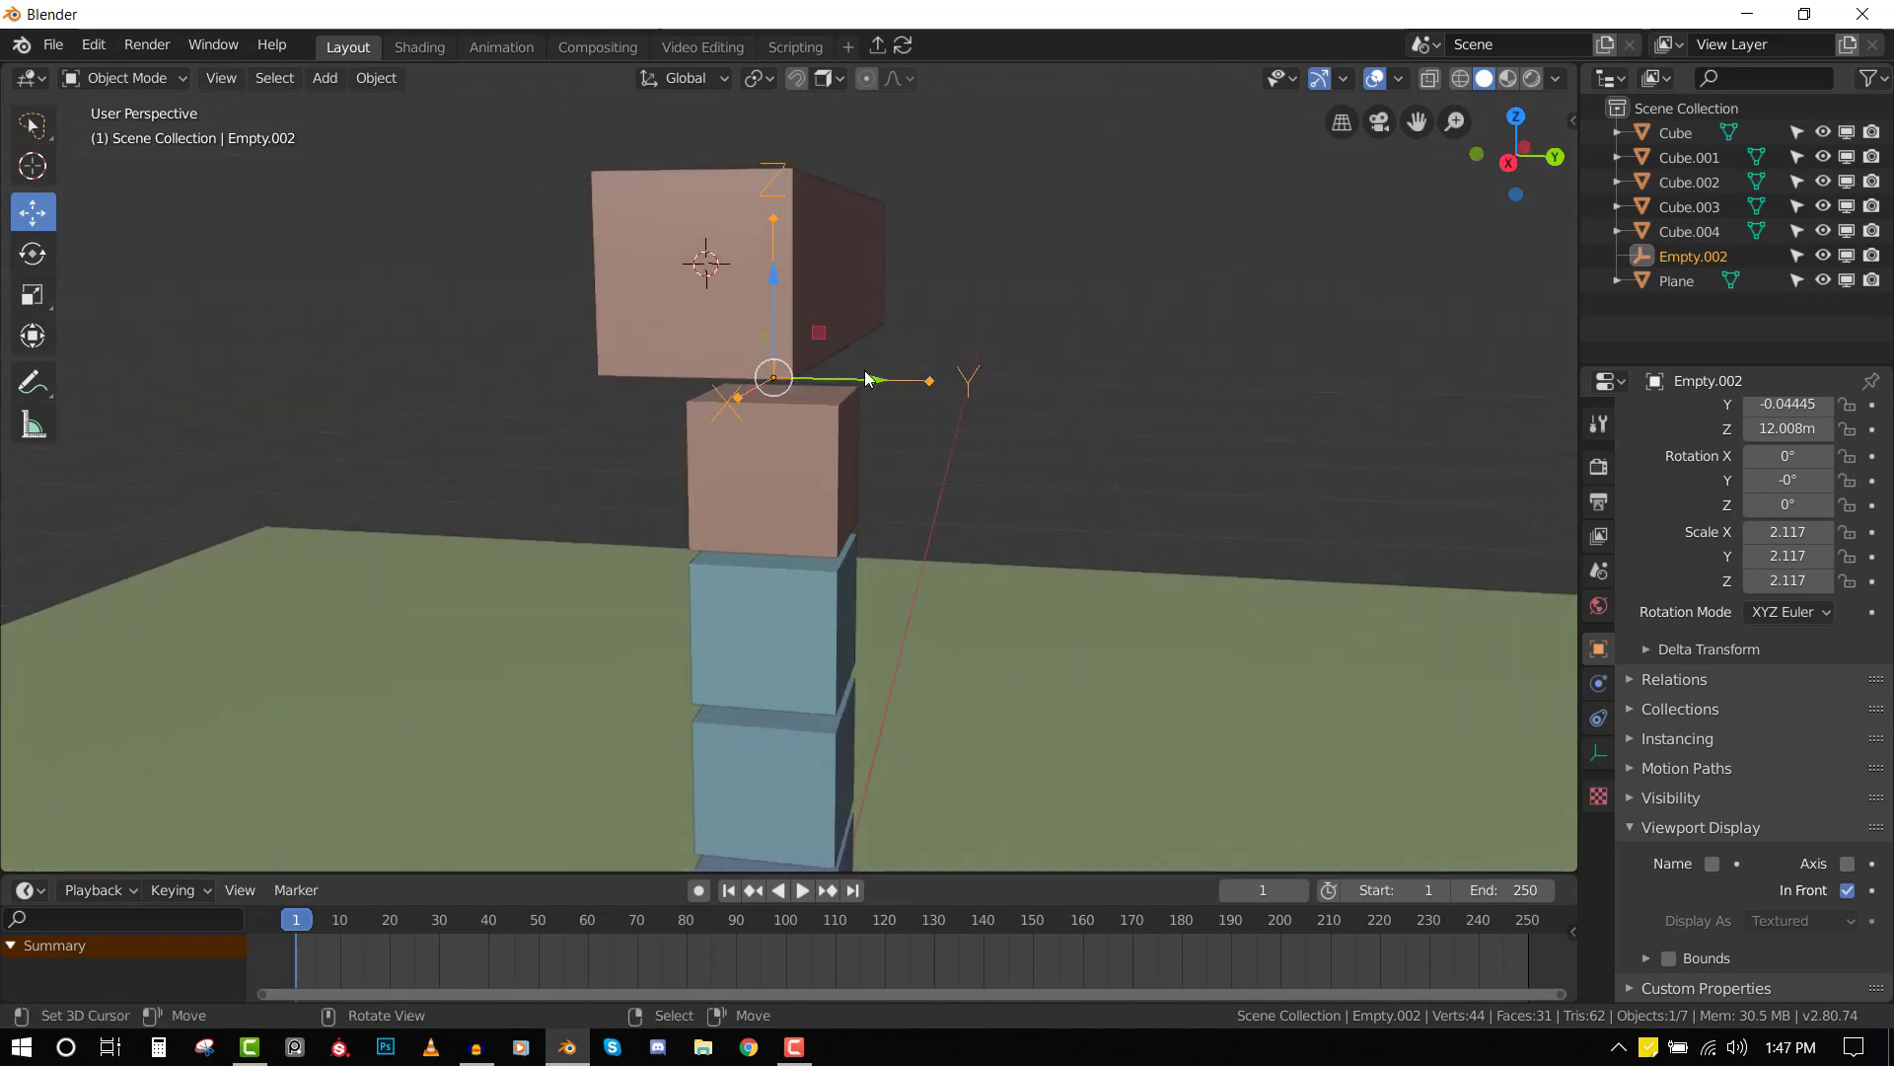
pyautogui.press('KP_3')
# - Try rotating the empty, then clear its rotation with Alt+R so it stays unrotated
pyautogui.press('r')
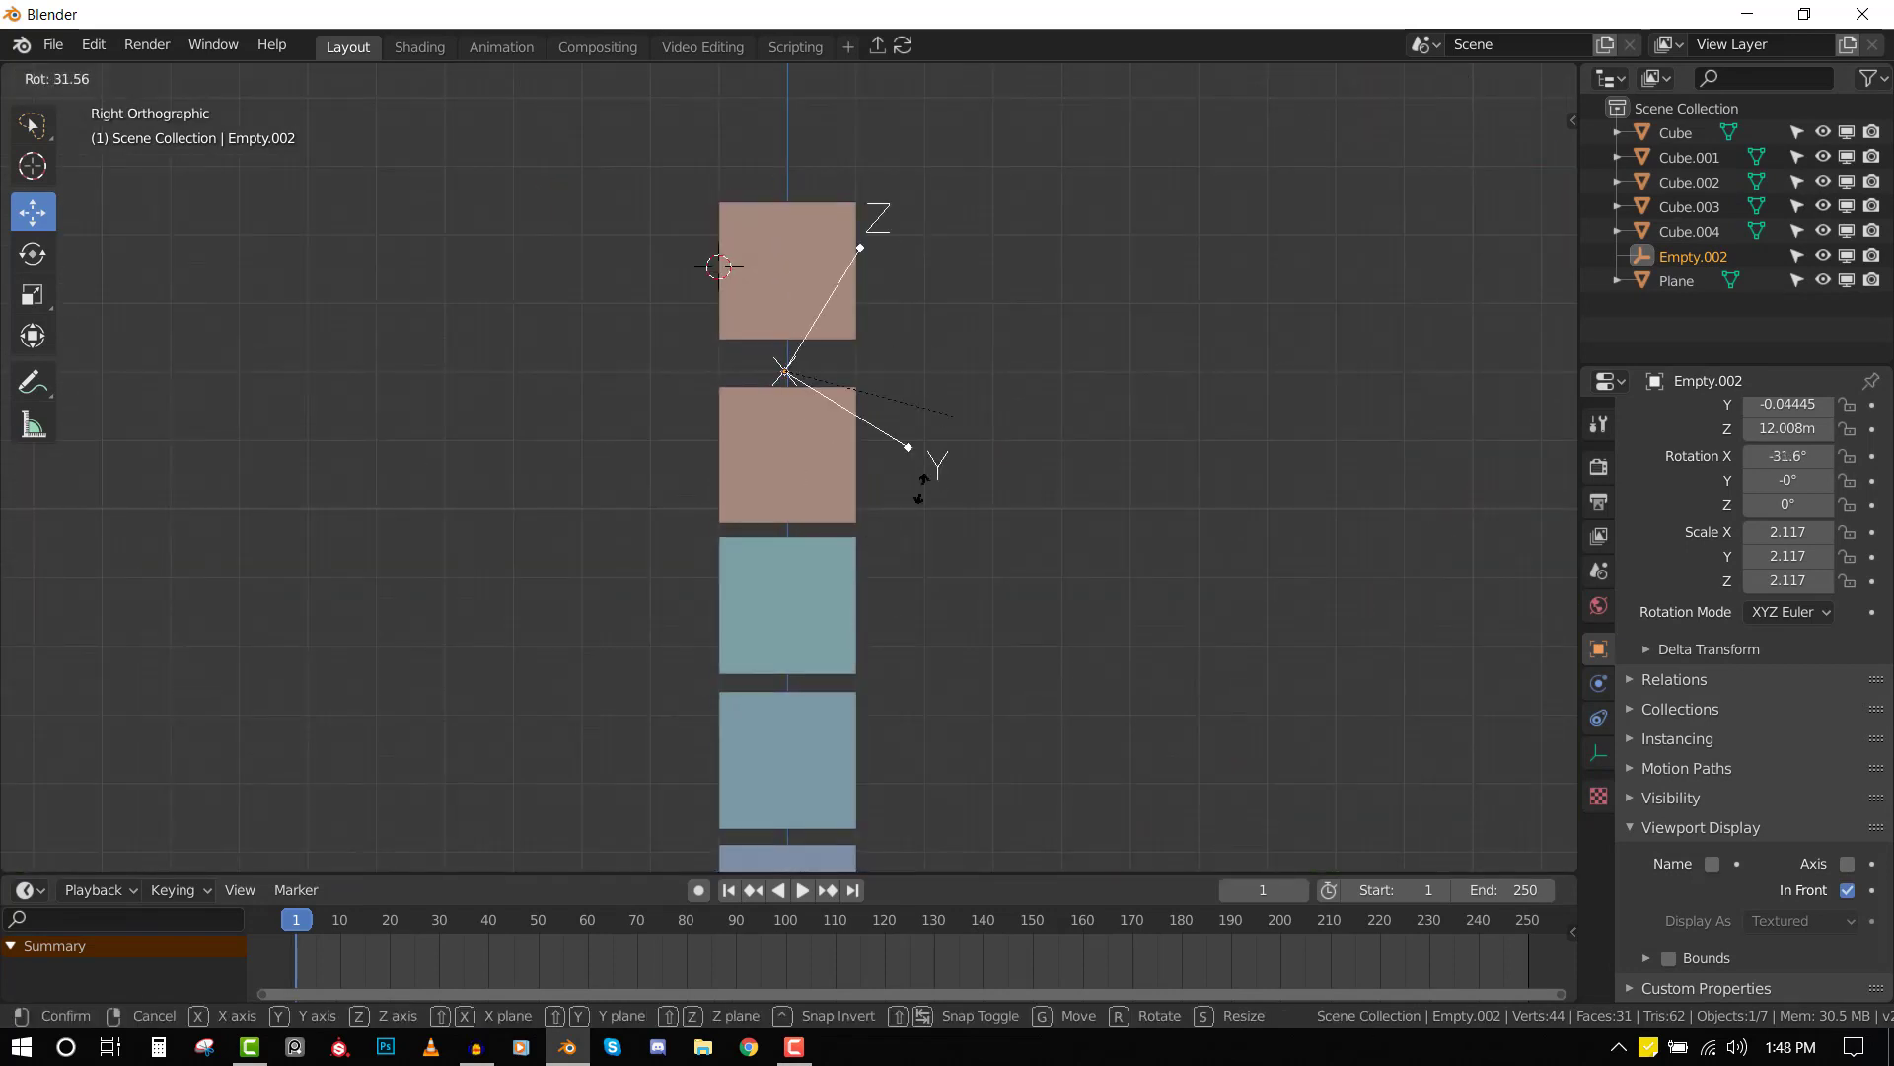
pyautogui.click(952, 516)
pyautogui.press('KP_1')
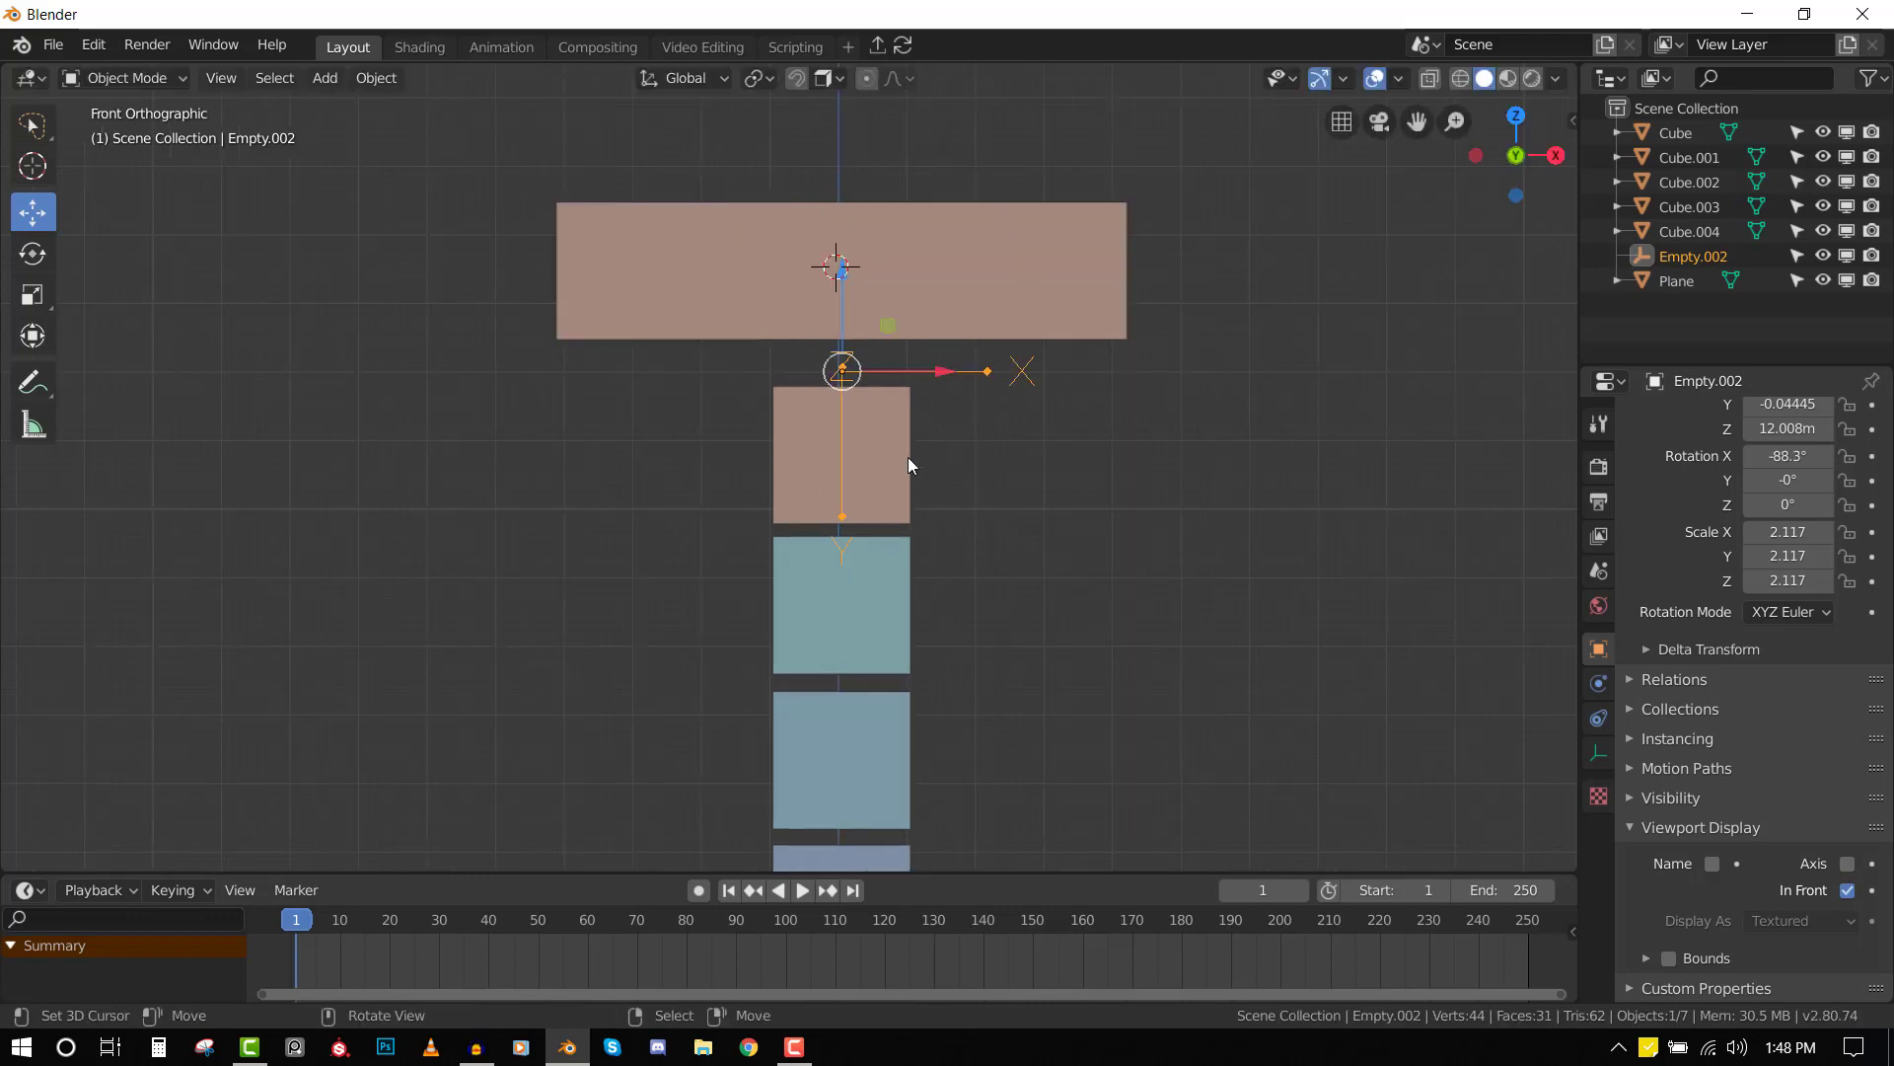
pyautogui.hotkey('alt', 'r')
pyautogui.press('r')
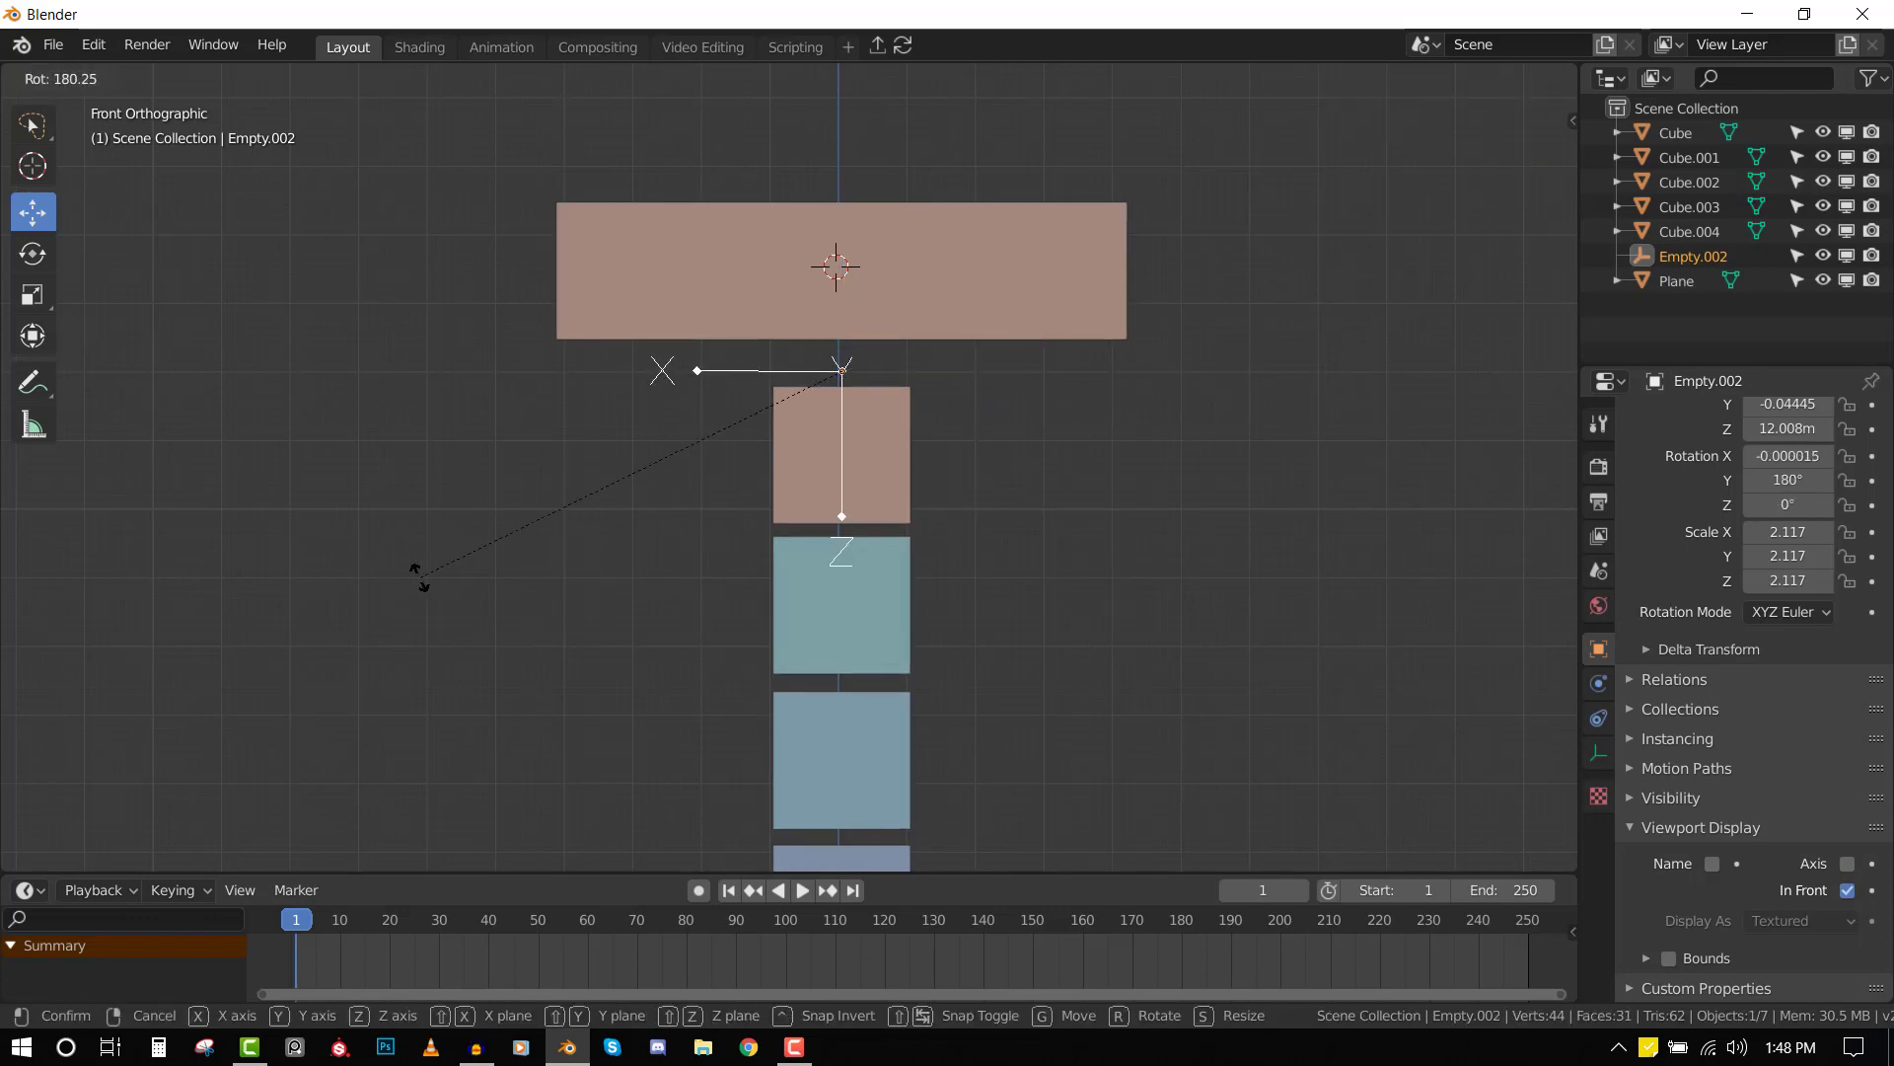
pyautogui.click(419, 576)
pyautogui.moveTo(906, 446); pyautogui.dragTo(851, 505, button='middle')
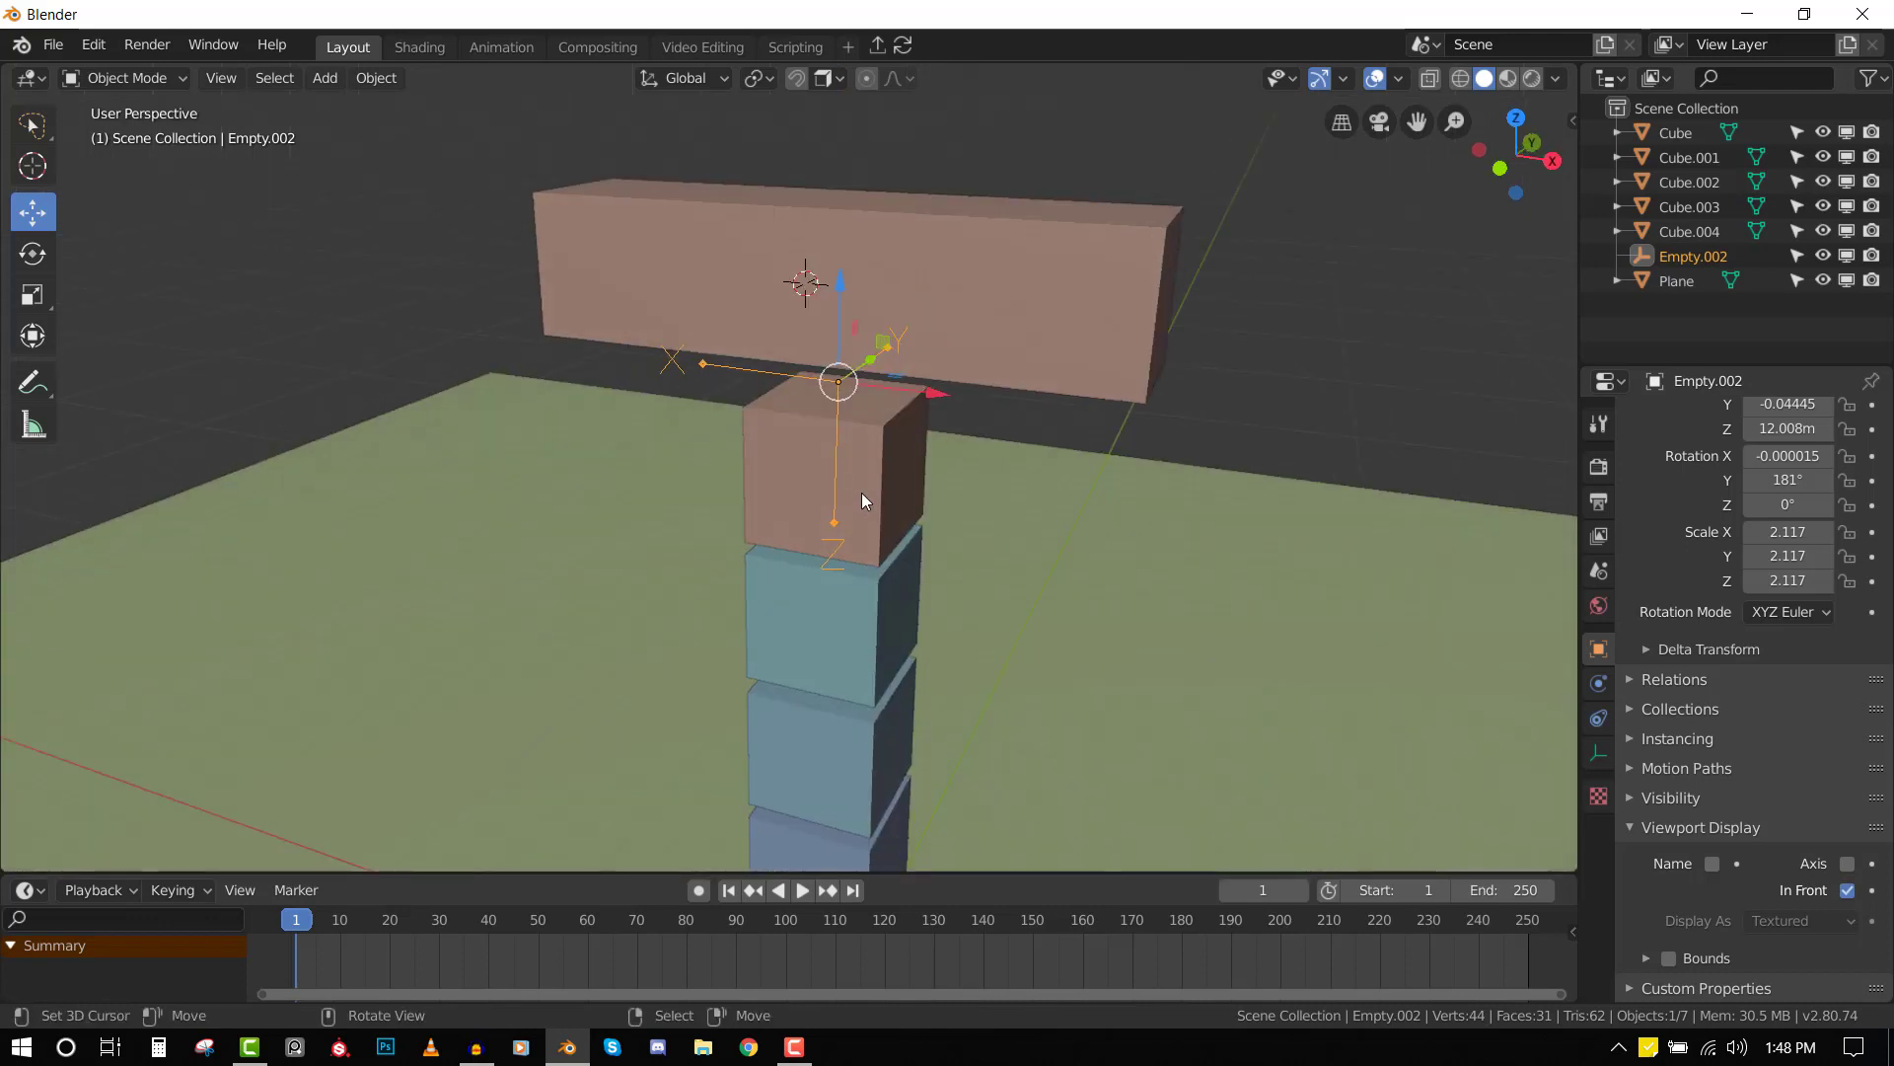
pyautogui.hotkey('alt', 'r')
pyautogui.moveTo(867, 232); pyautogui.dragTo(1026, 341, button='middle')
pyautogui.press('KP_1')
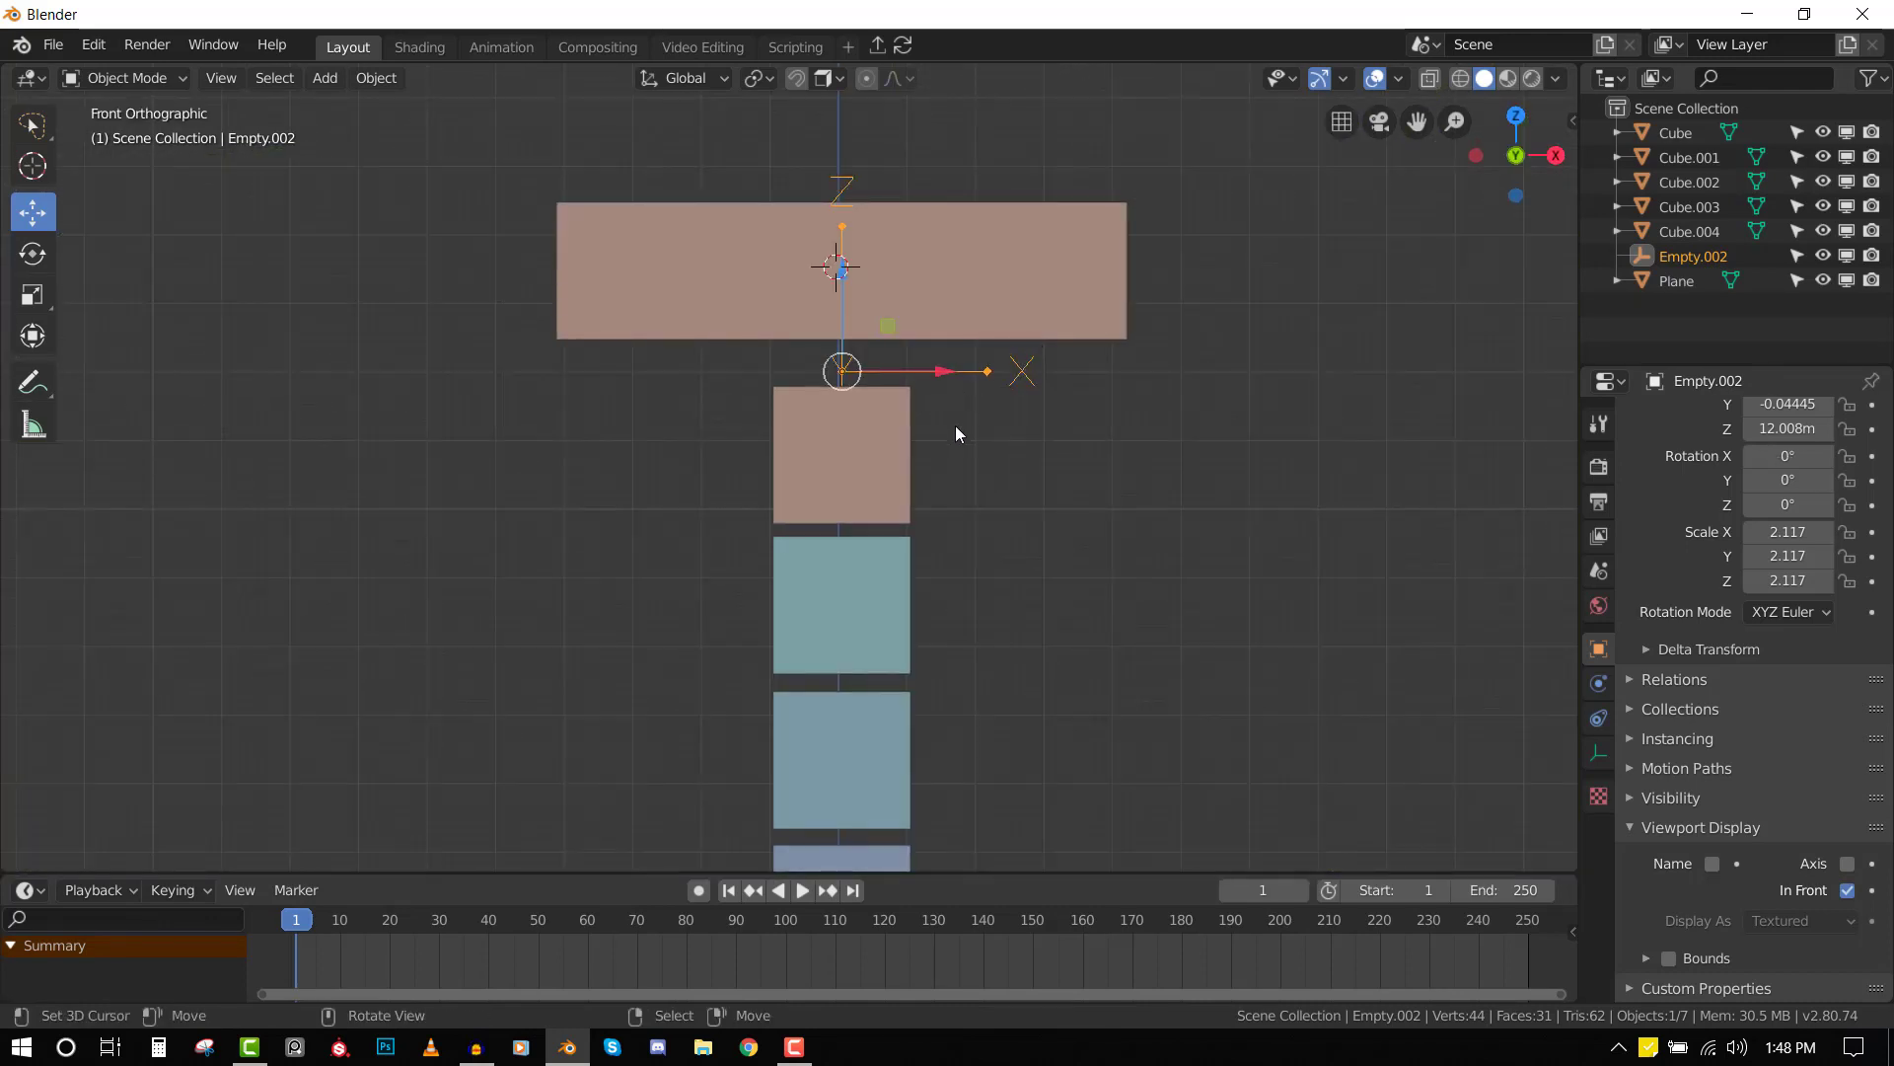
# - Add a Rigid Body Constraint of type Hinge to Empty.002 in the Physics properties
pyautogui.moveTo(951, 431); pyautogui.dragTo(1012, 287, button='middle')
pyautogui.click(892, 443)
pyautogui.click(1046, 145)
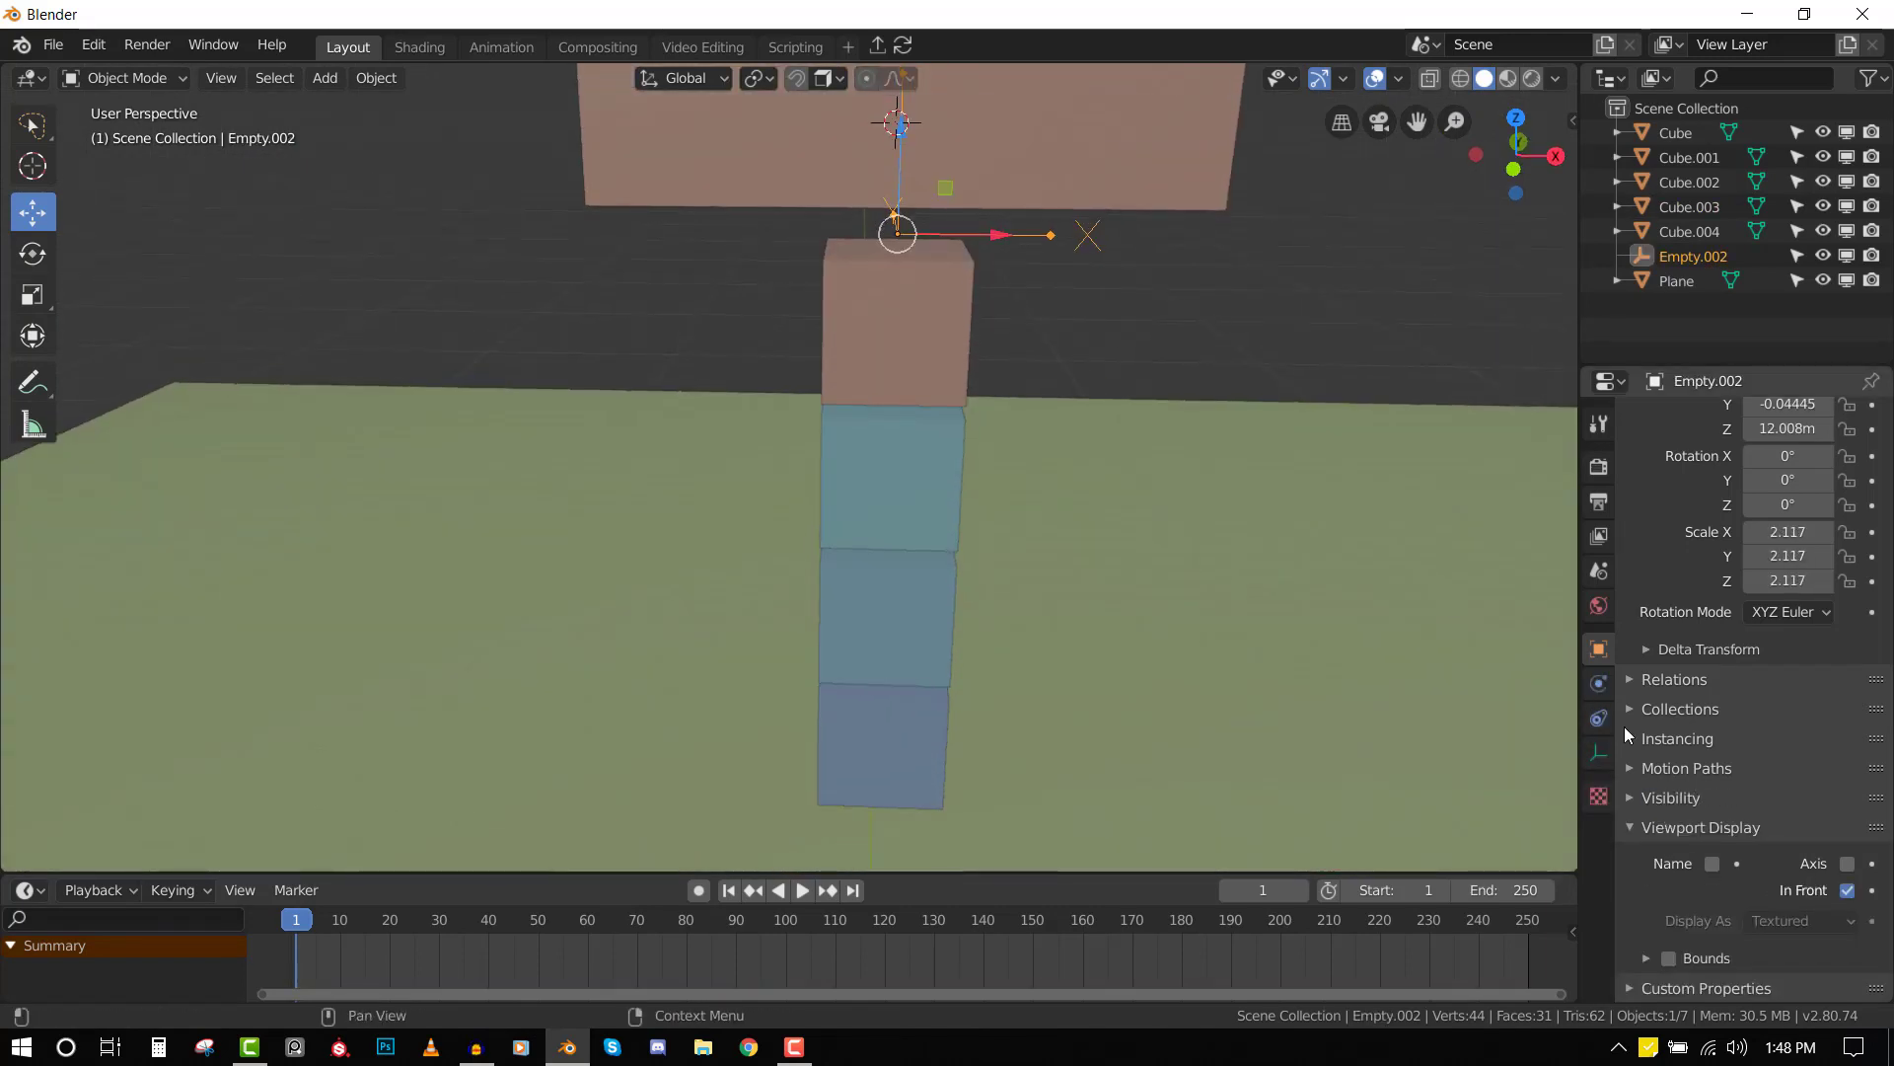
pyautogui.click(1598, 683)
pyautogui.click(1742, 476)
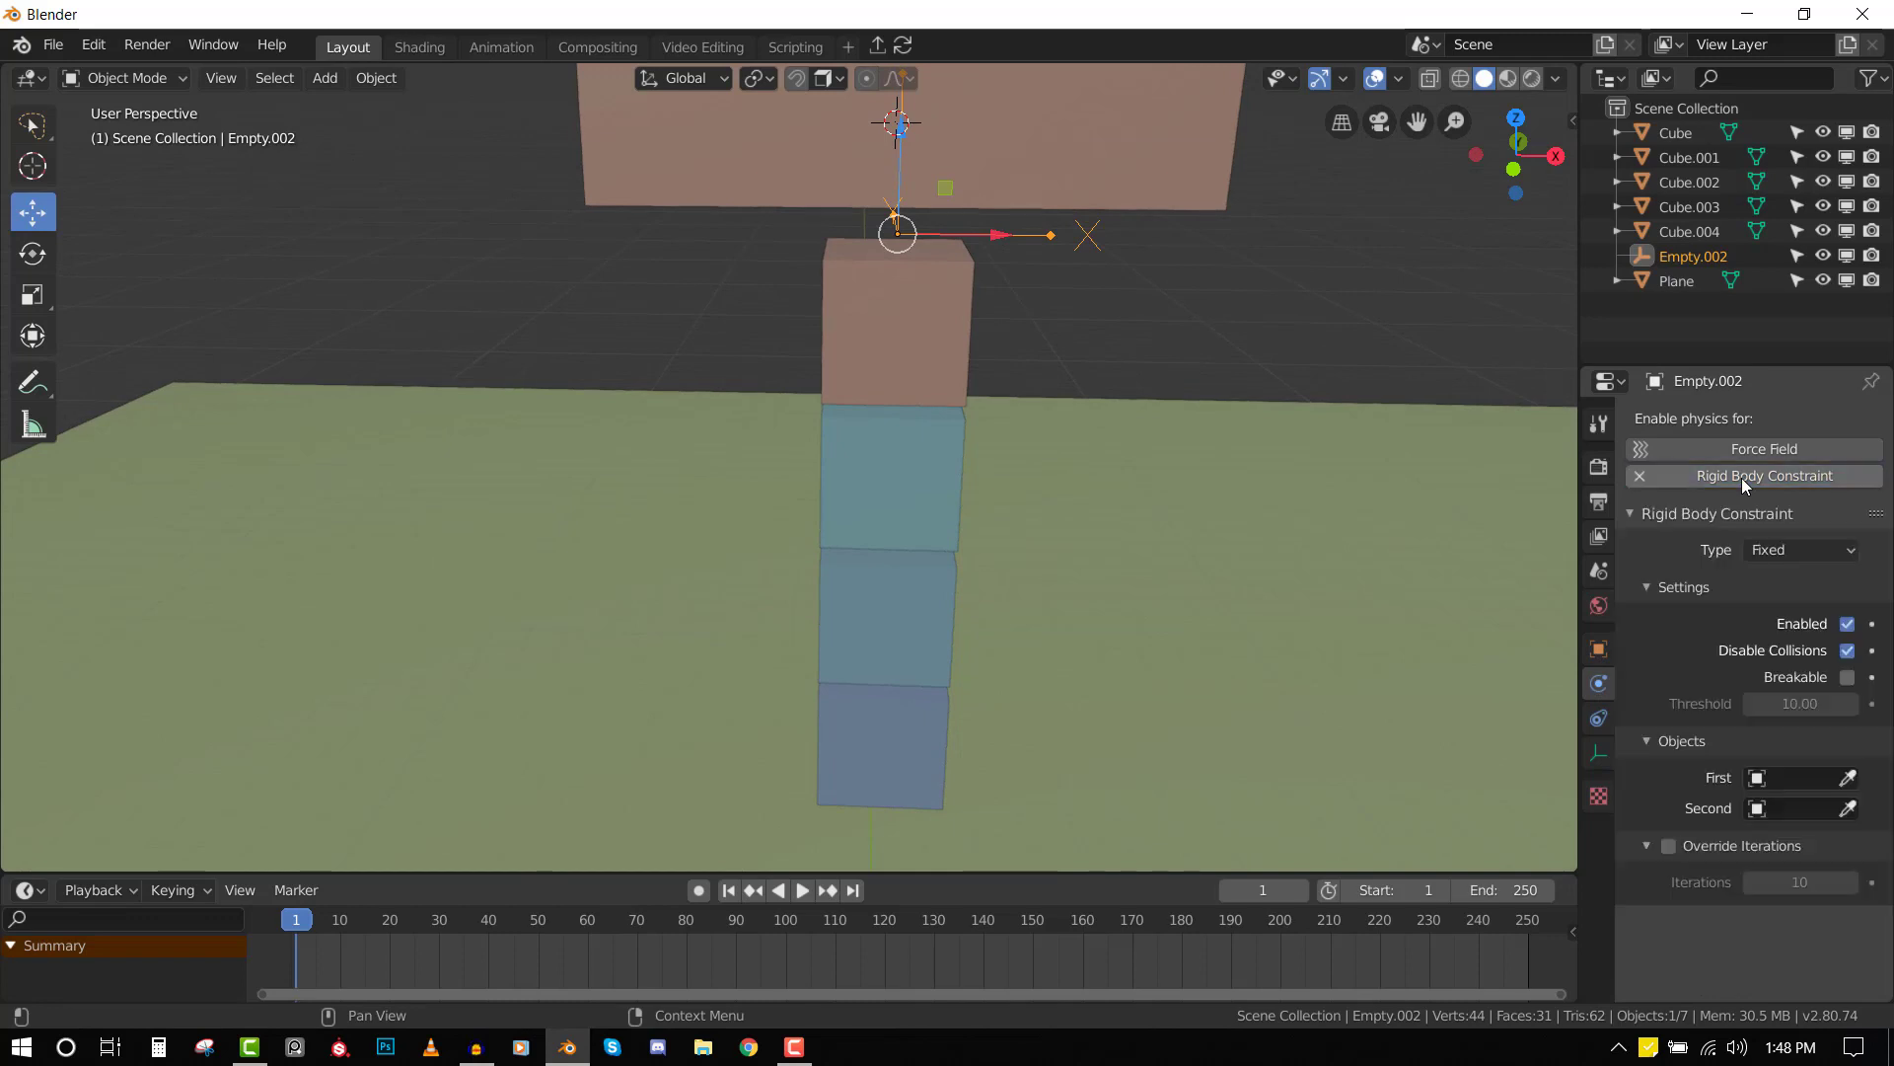
pyautogui.click(1765, 555)
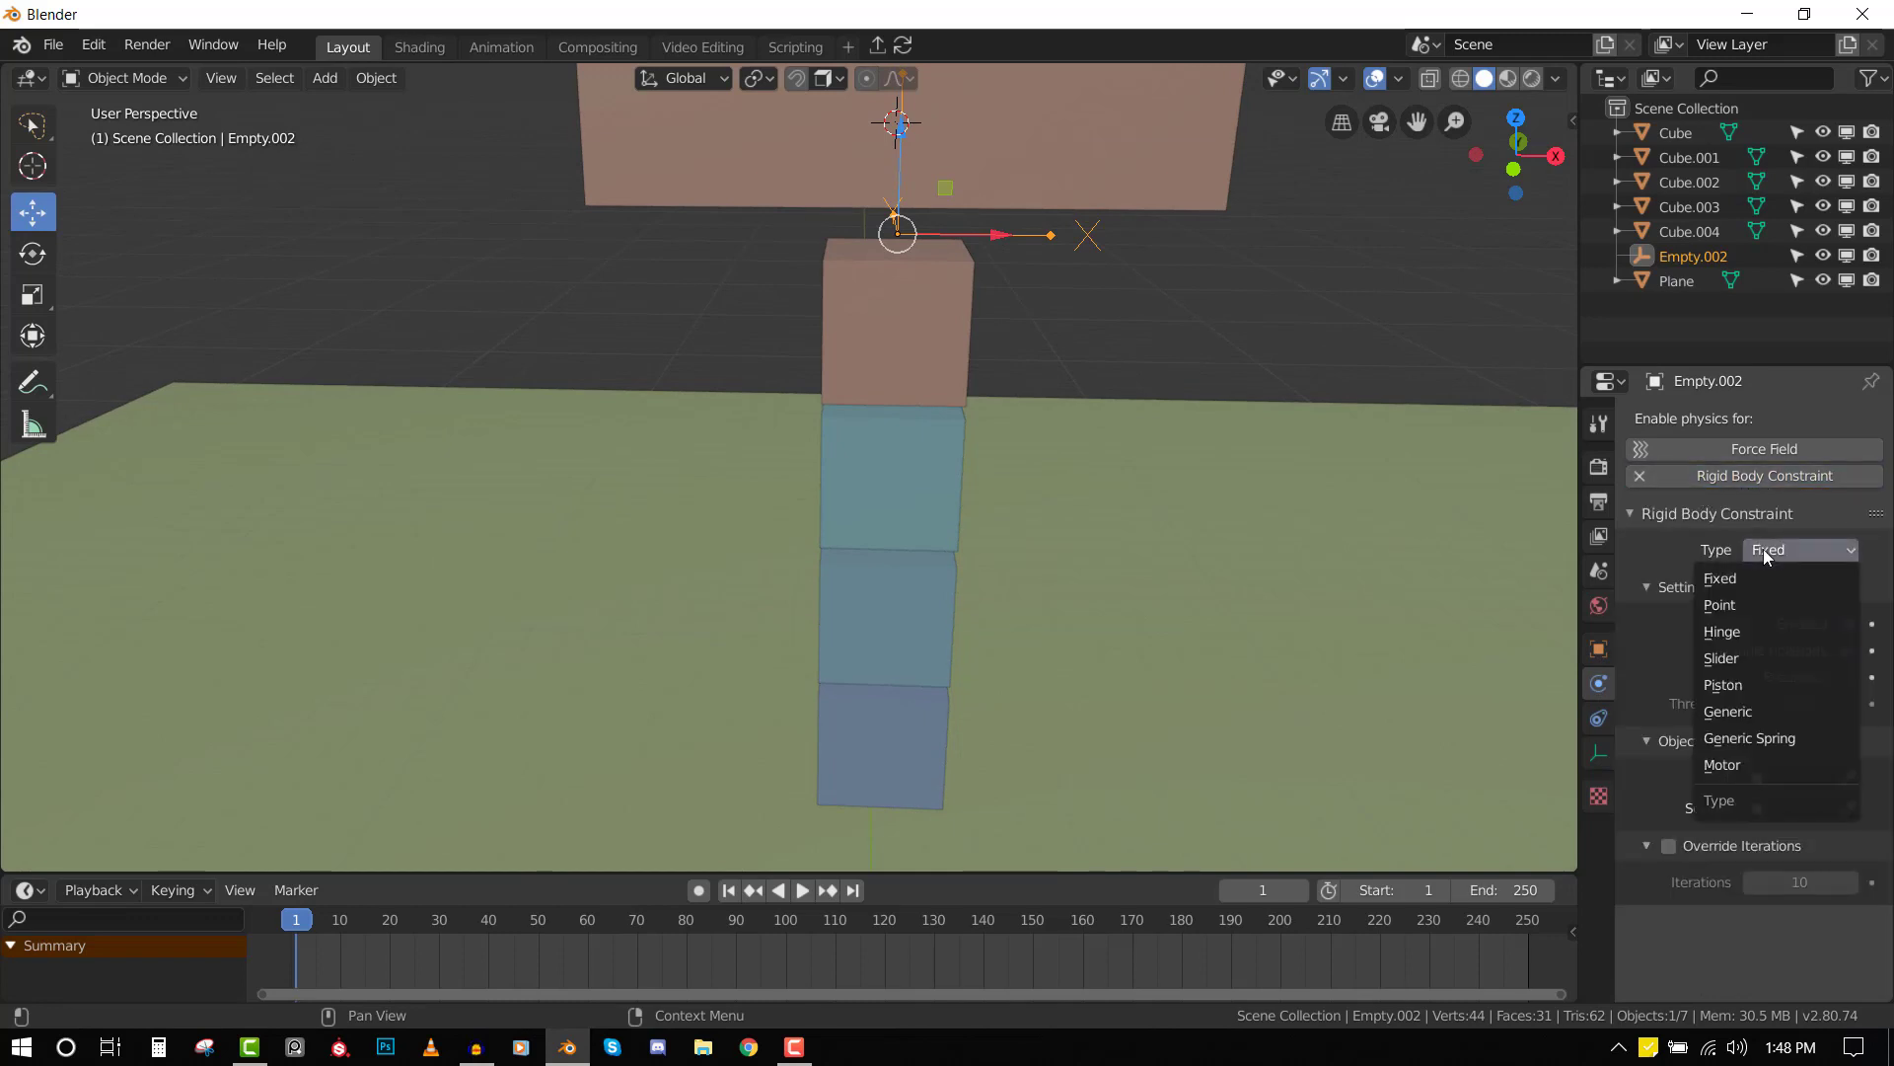
pyautogui.click(1727, 632)
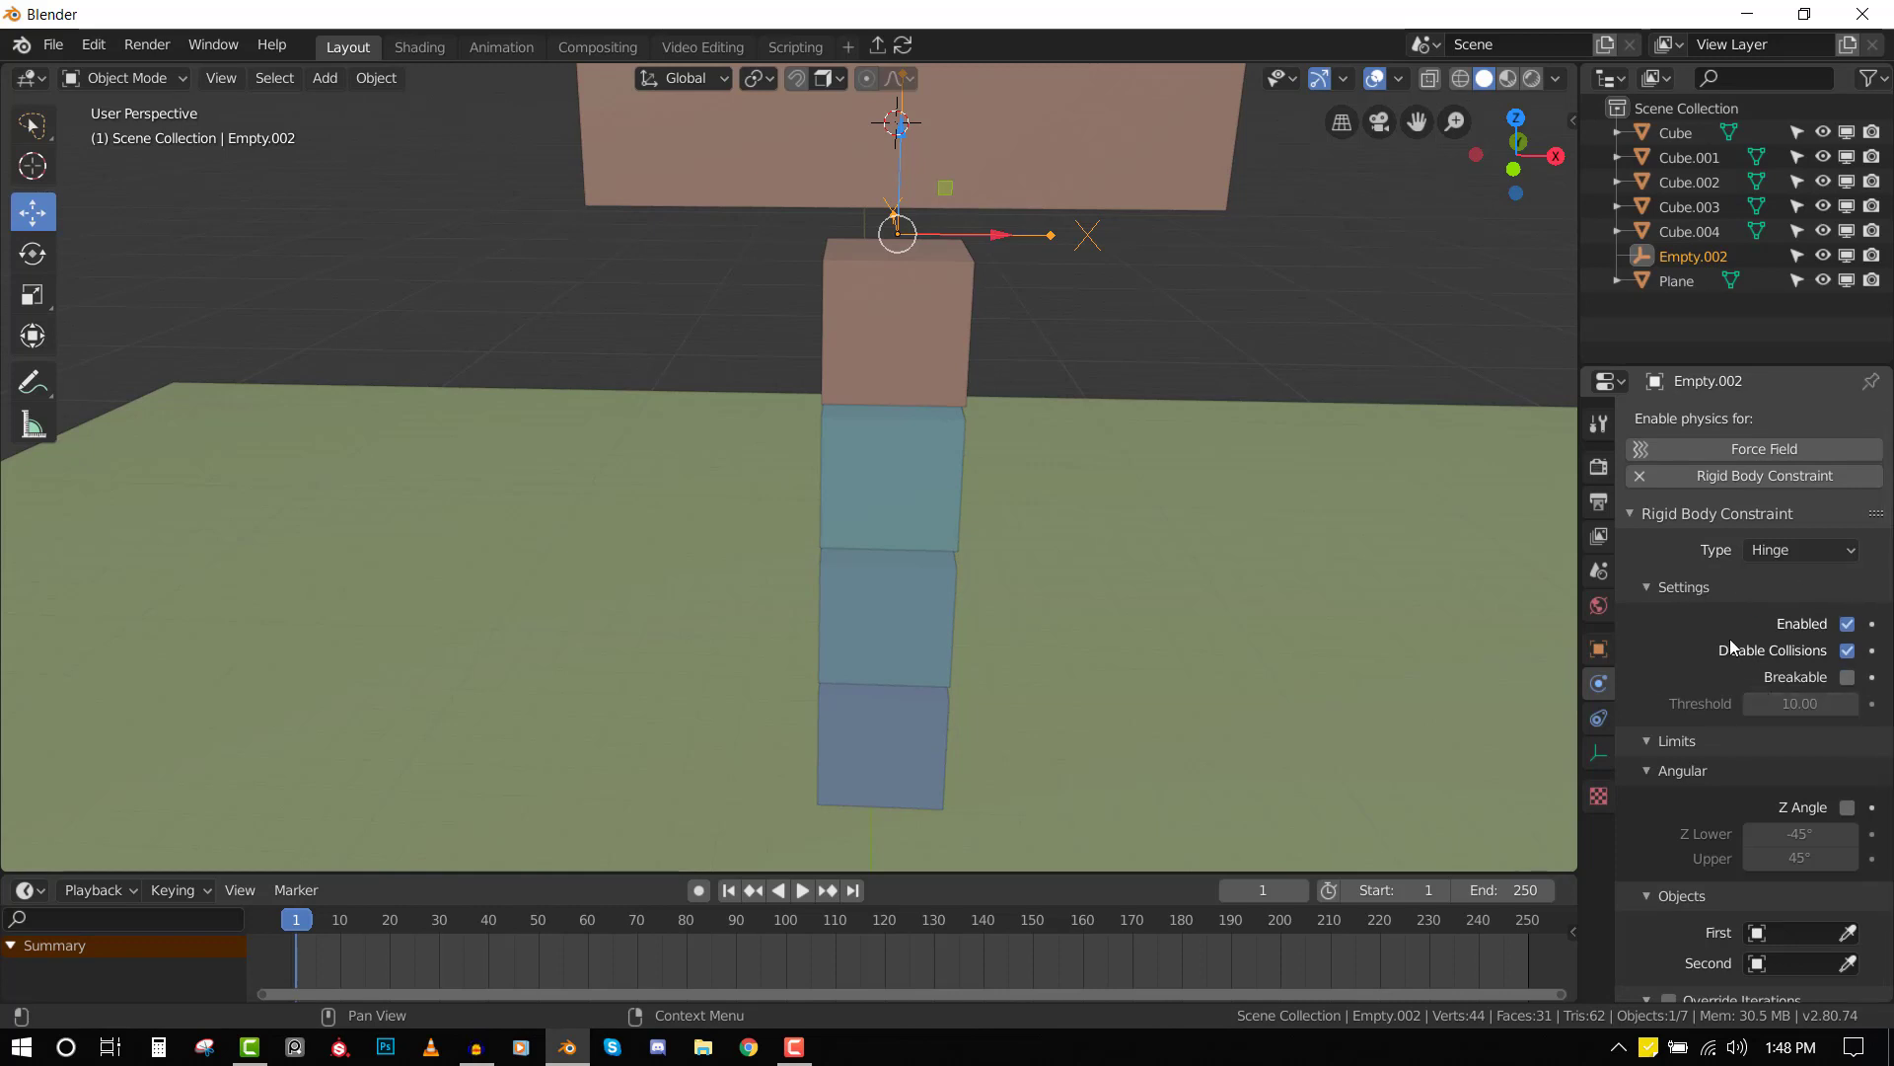
# - Rotate the hinge empty 90 degrees sideways in Right Ortho view, then return to front view
pyautogui.click(1667, 588)
pyautogui.click(1682, 645)
pyautogui.press('KP_3')
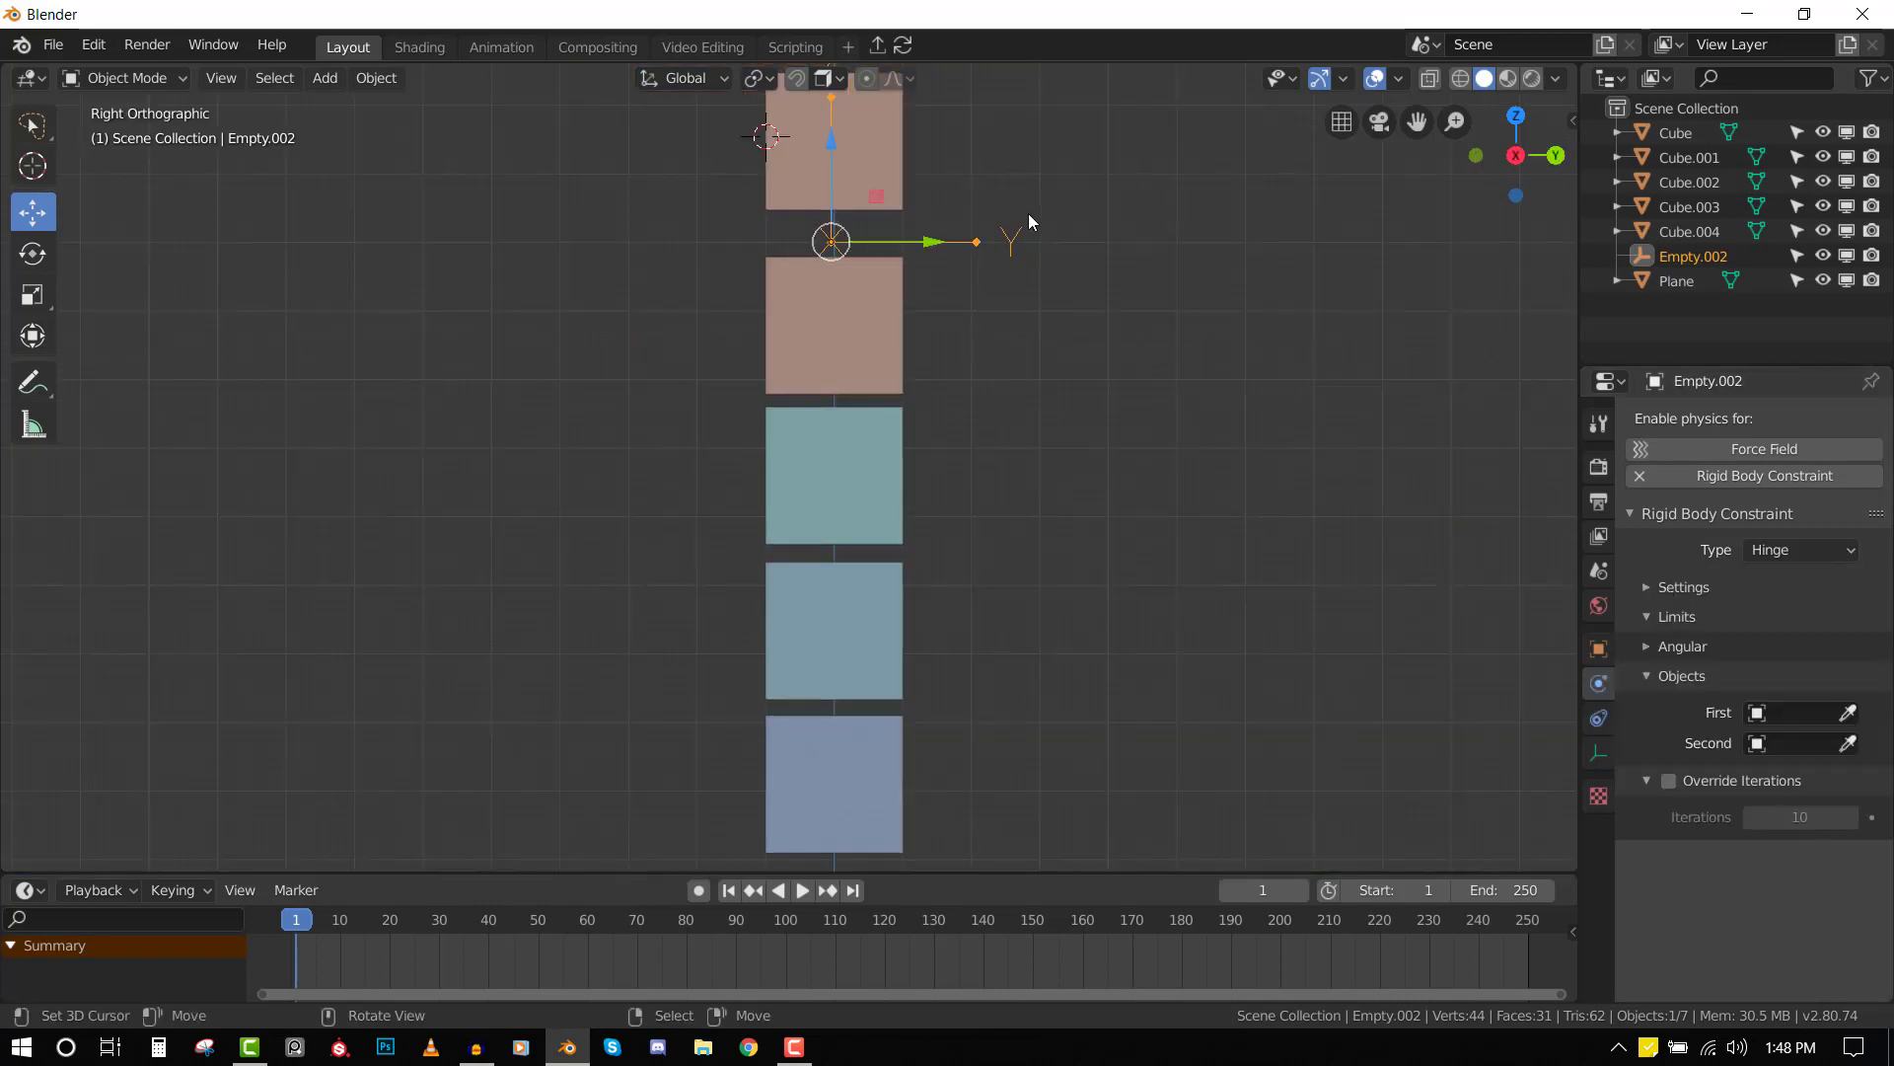
pyautogui.press('r')
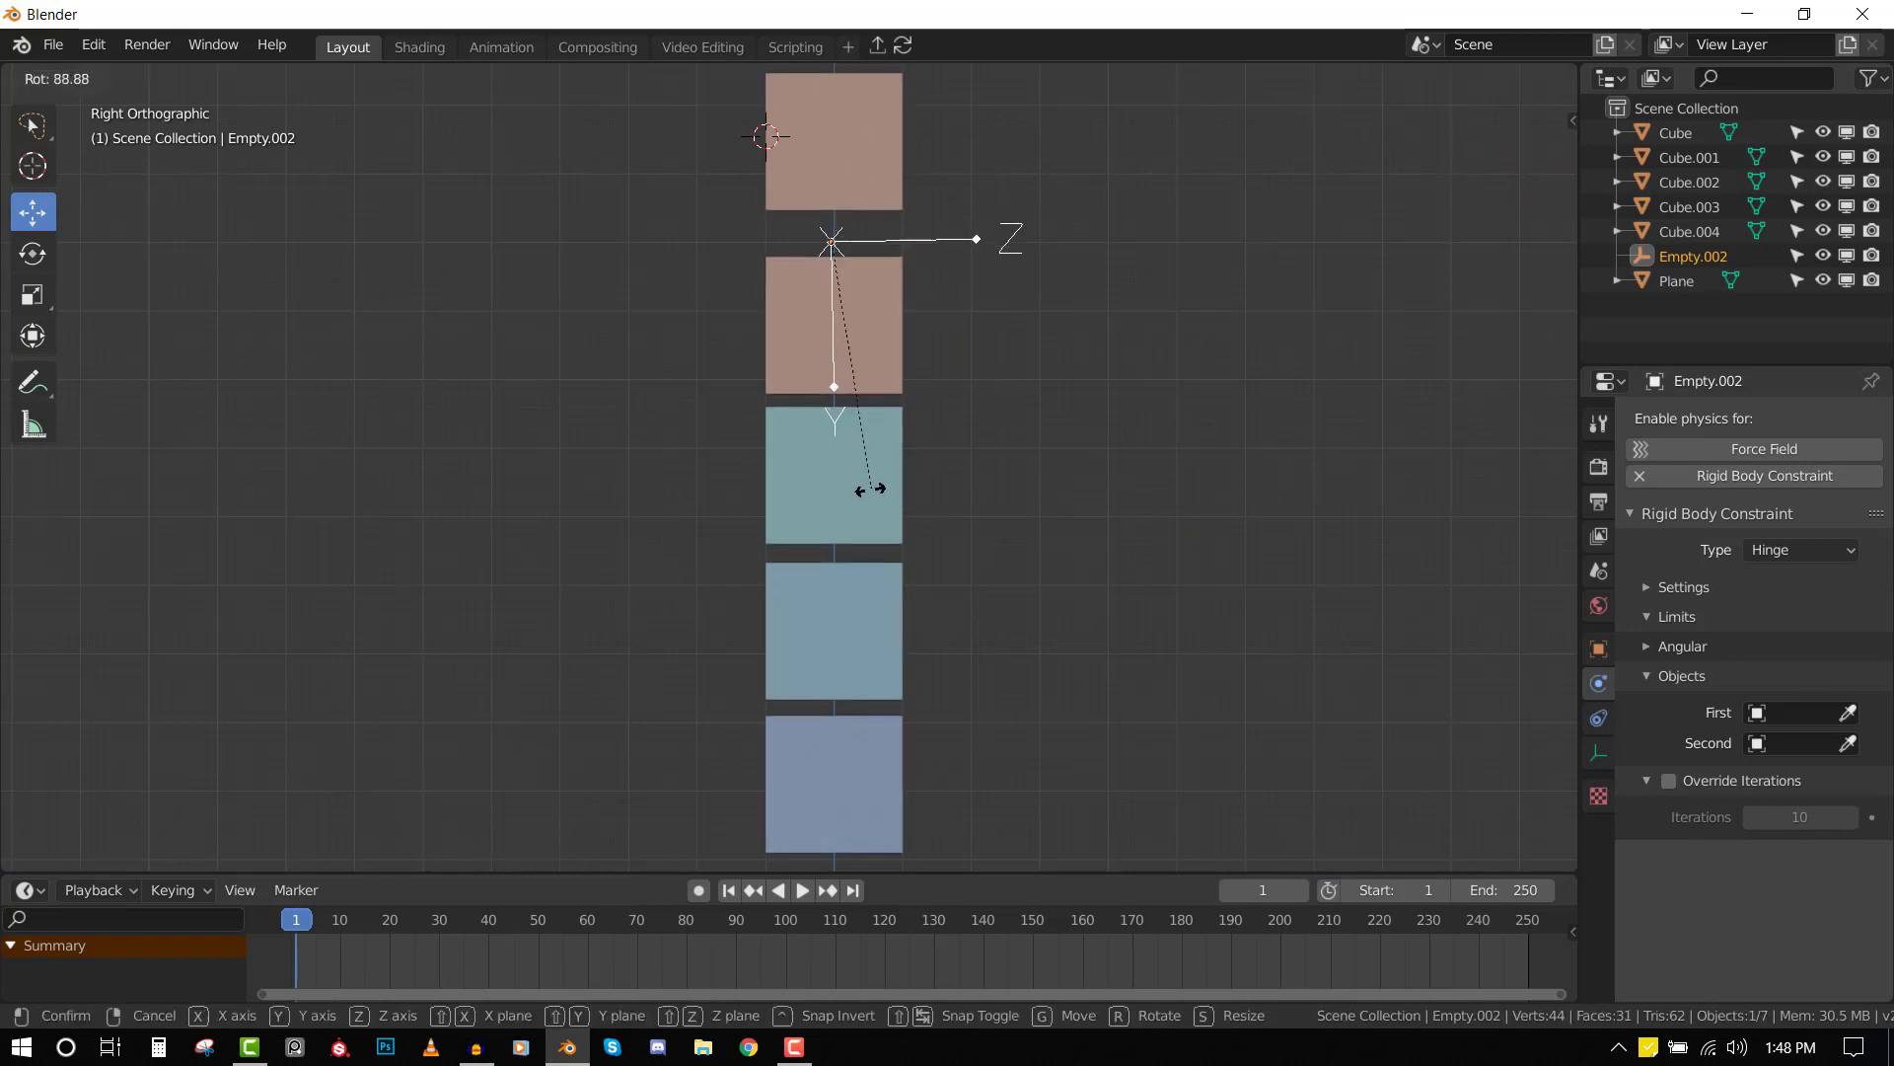
pyautogui.click(868, 491)
pyautogui.press('KP_1')
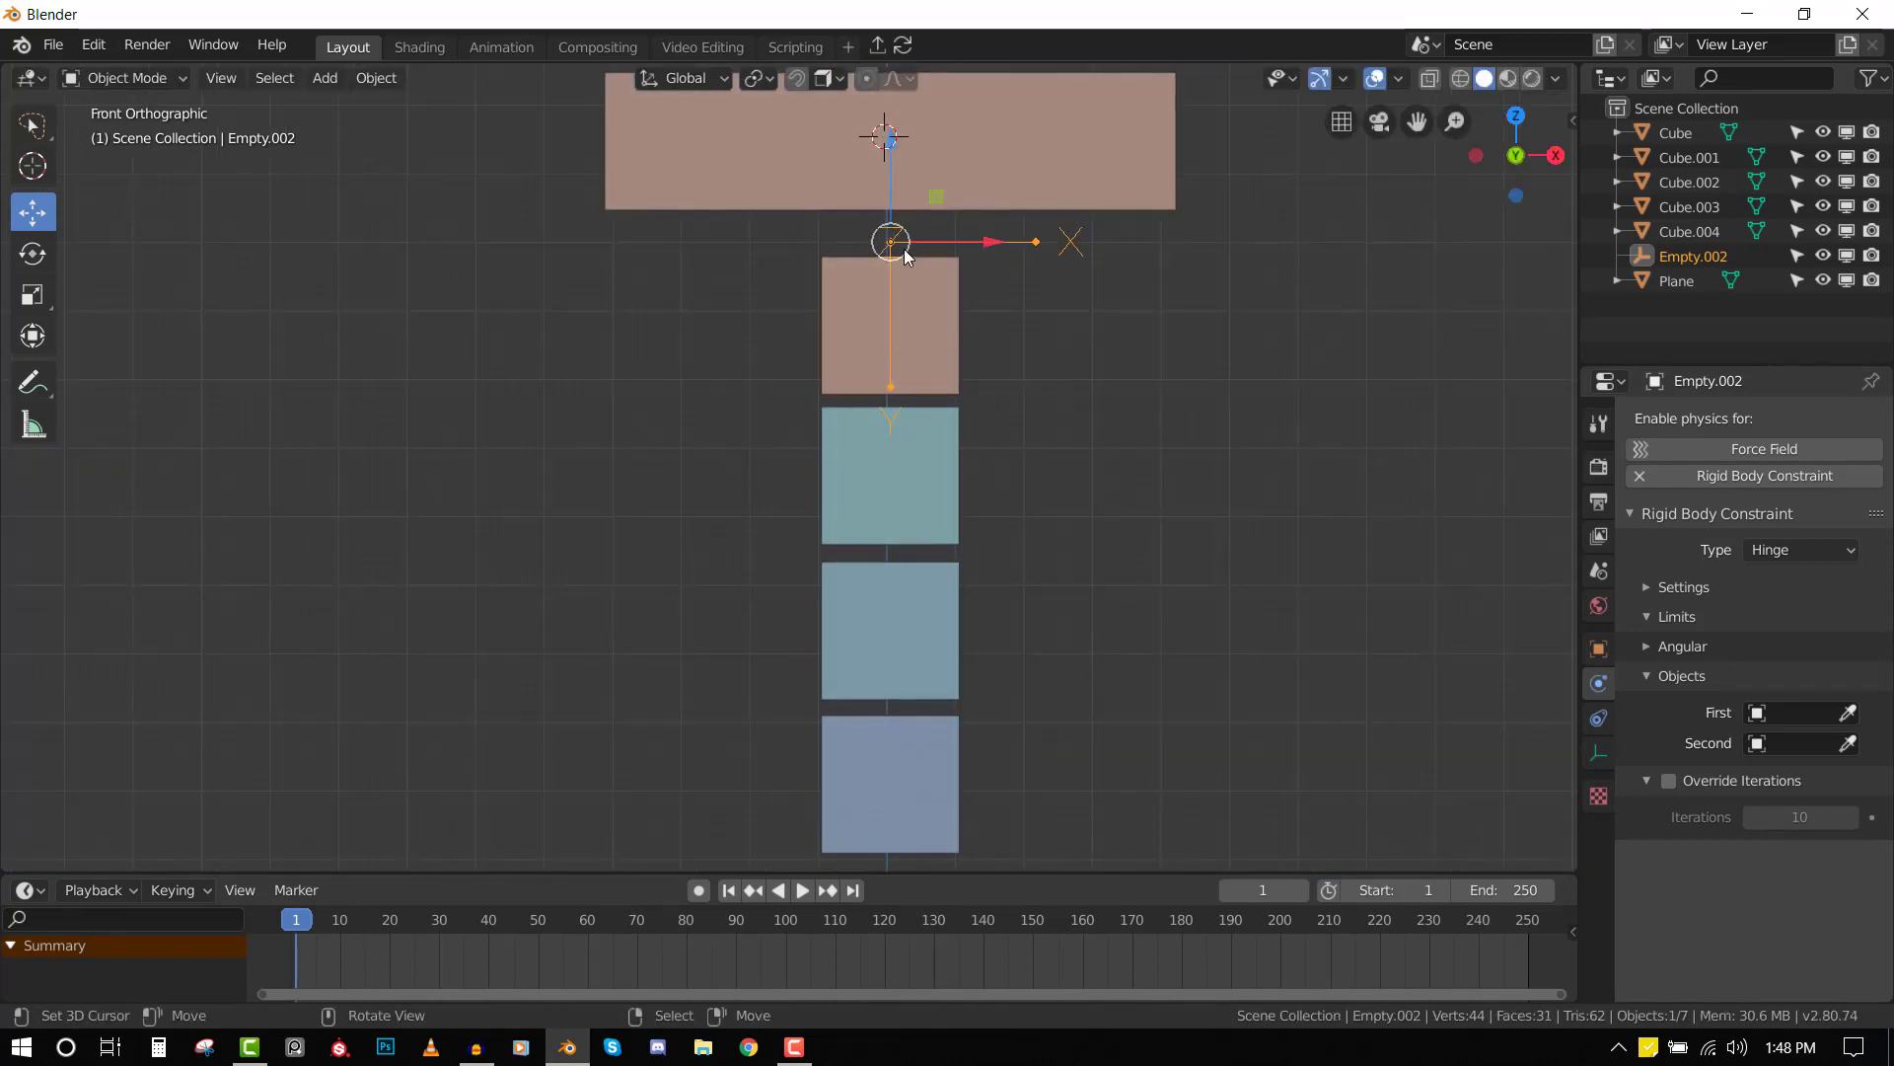
pyautogui.keyDown('shift'); pyautogui.scroll(3, 906, 423); pyautogui.keyUp('shift')
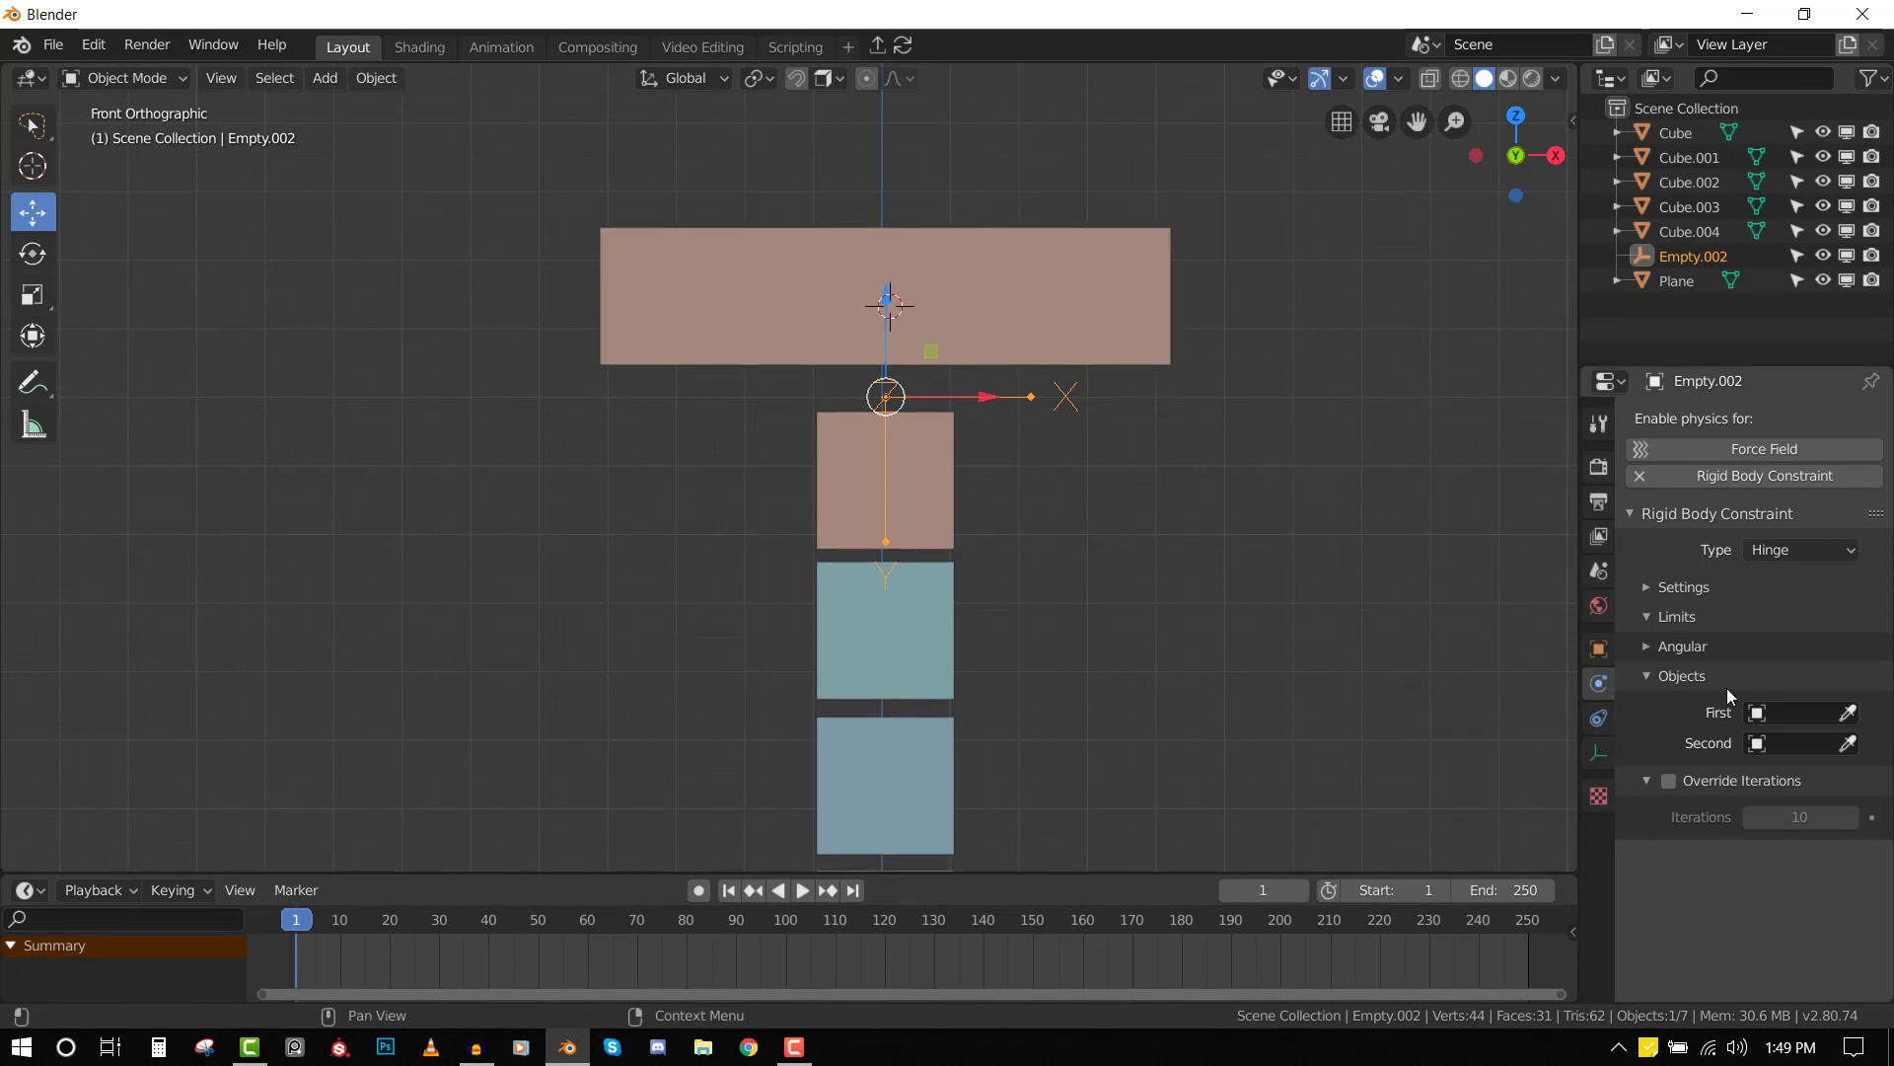
# - Set the hinge constraint's First object to Cube.003 with the eyedropper
pyautogui.click(1848, 719)
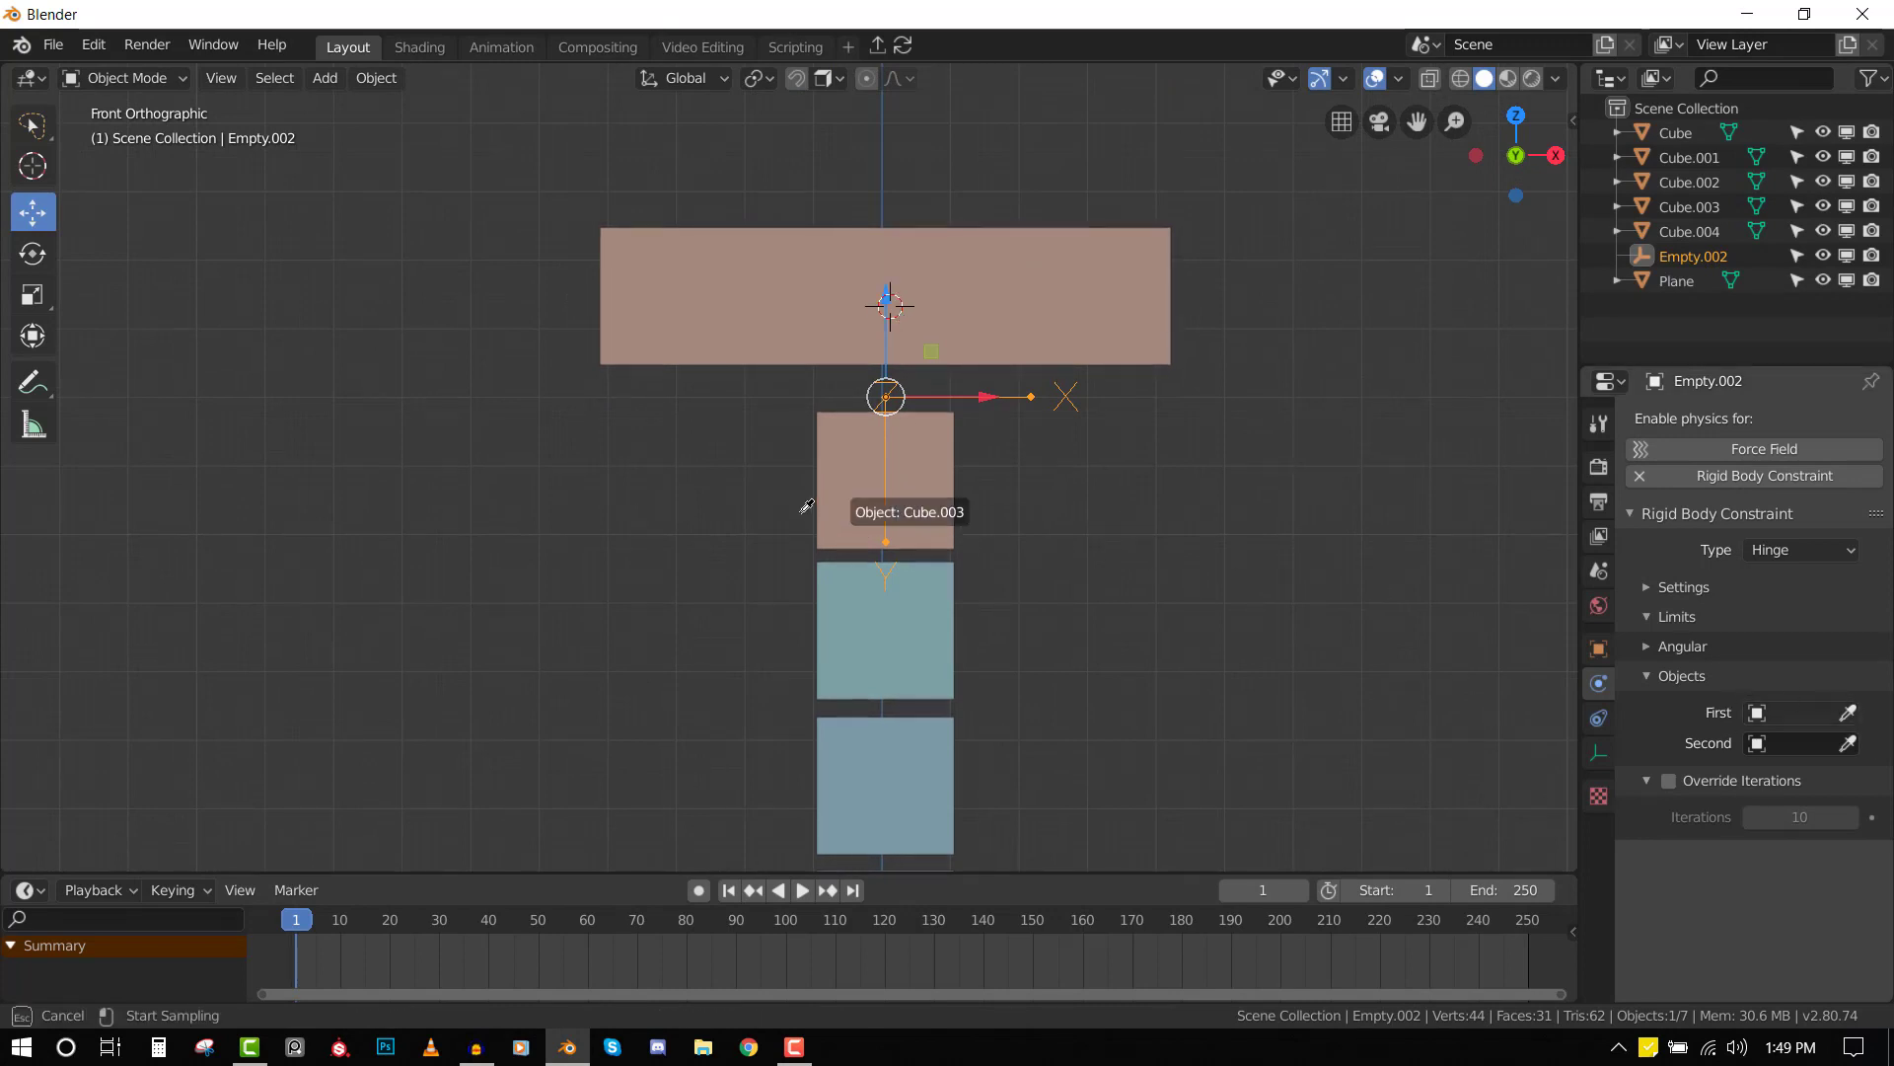
pyautogui.click(937, 494)
pyautogui.moveTo(927, 611); pyautogui.dragTo(935, 459, button='middle')
pyautogui.click(921, 462)
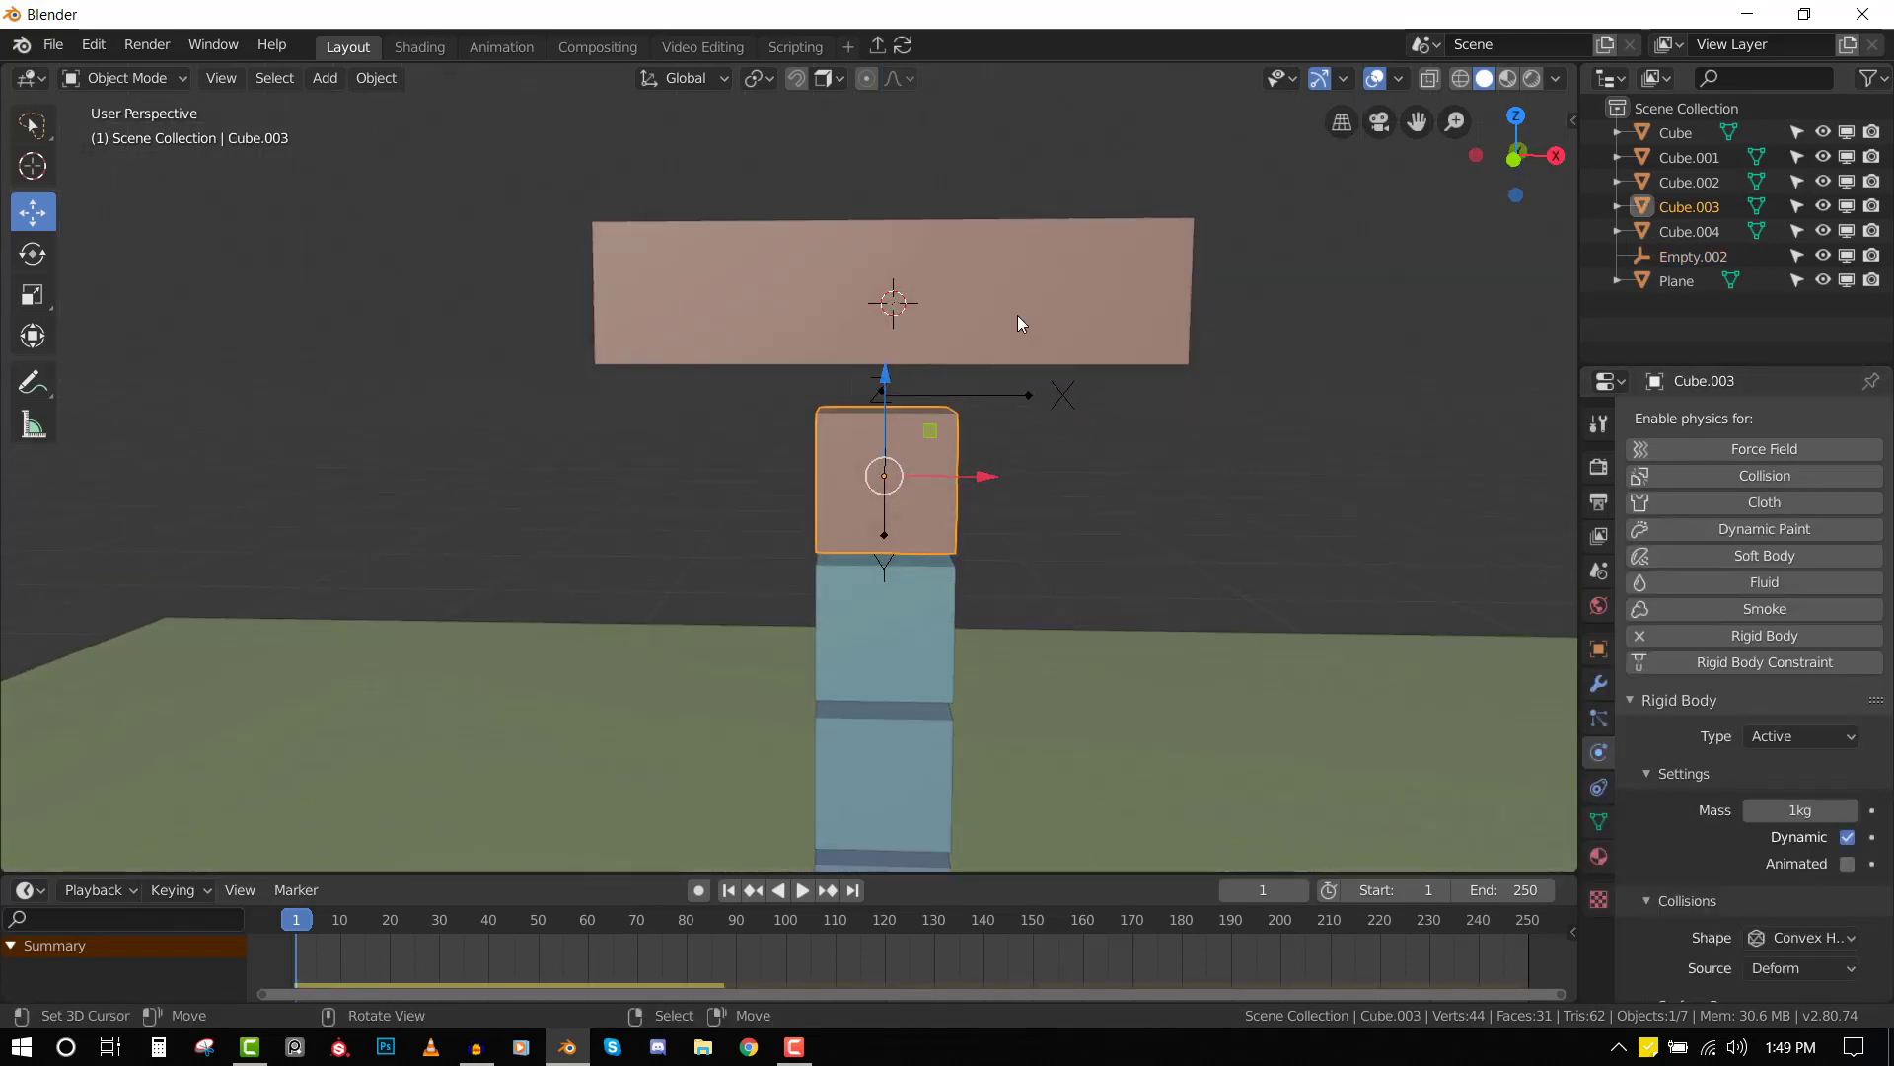
pyautogui.click(1021, 311)
pyautogui.press('KP_1')
pyautogui.click(1064, 396)
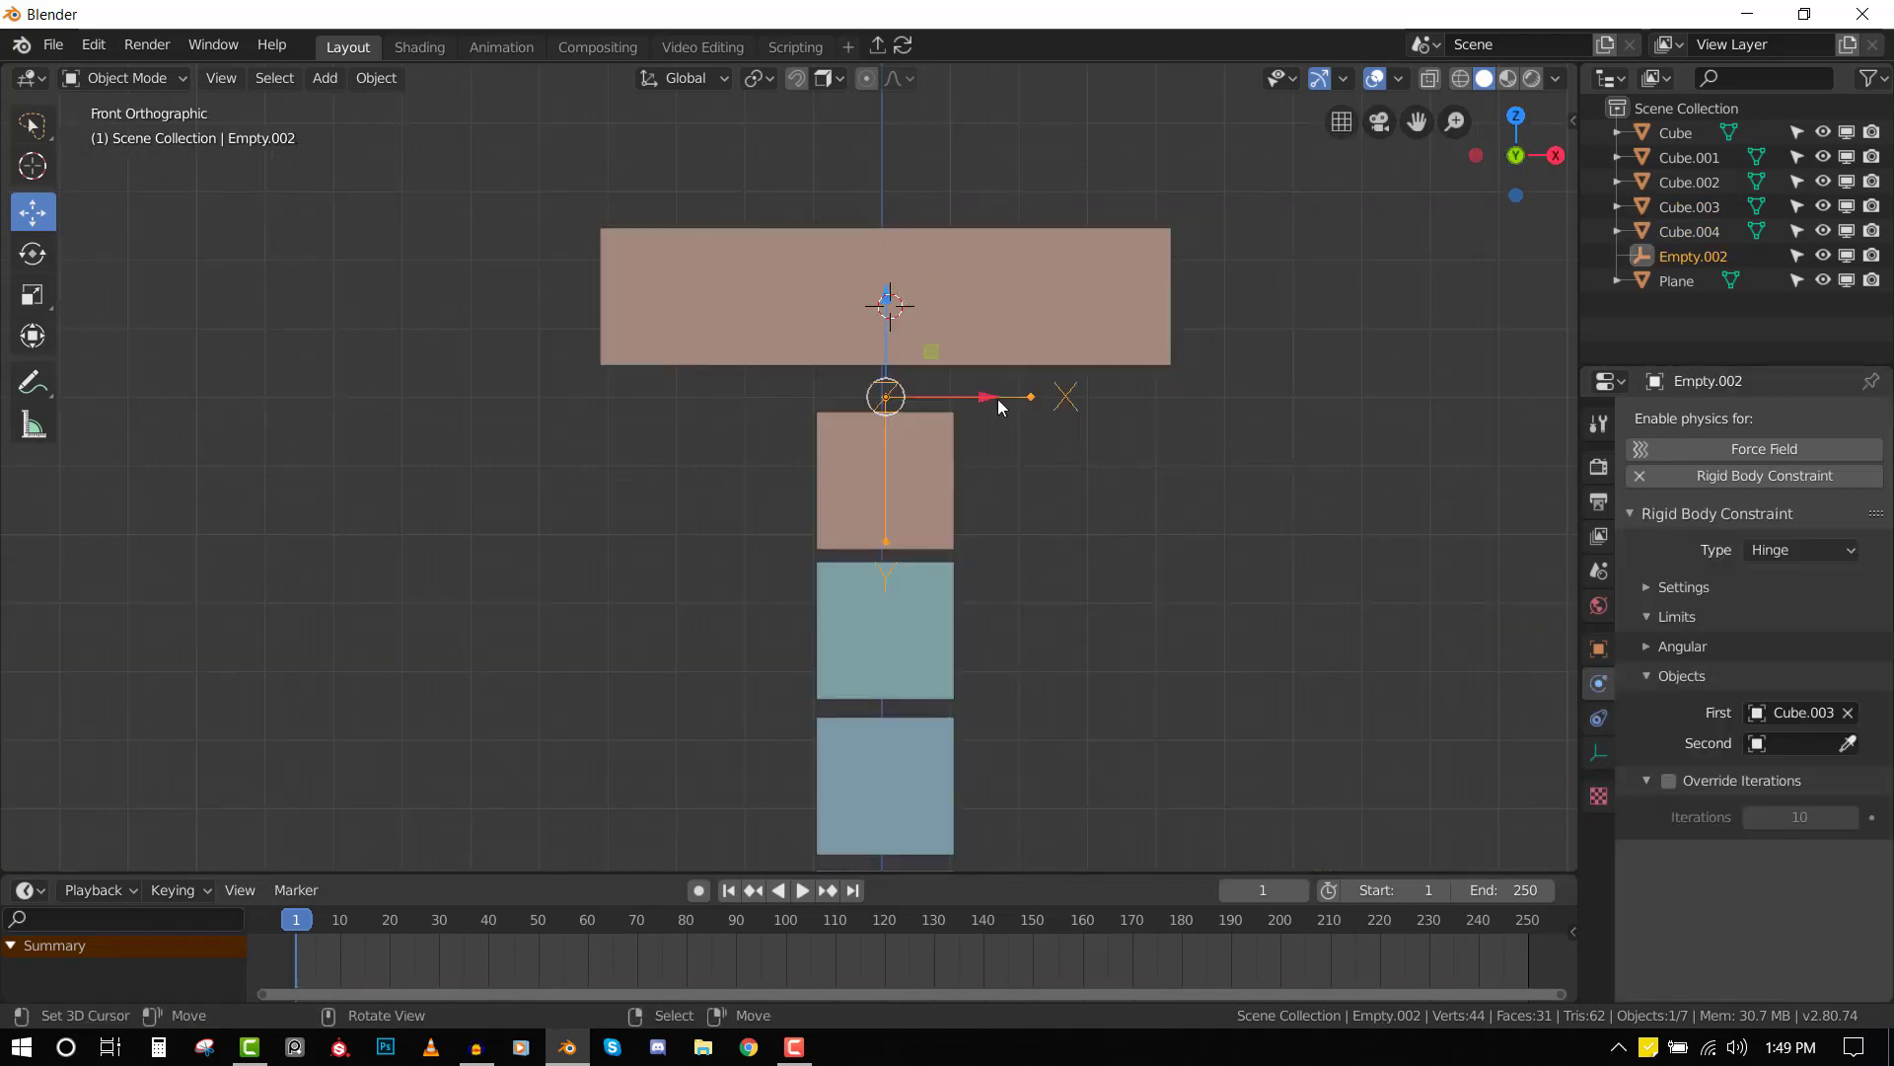
# - Set the Second object to Cube.004, then test-play the hinge and stop playback
pyautogui.click(1848, 745)
pyautogui.click(1026, 236)
pyautogui.moveTo(1026, 237); pyautogui.dragTo(1001, 365, button='middle')
pyautogui.click(946, 471)
pyautogui.press('KP_1')
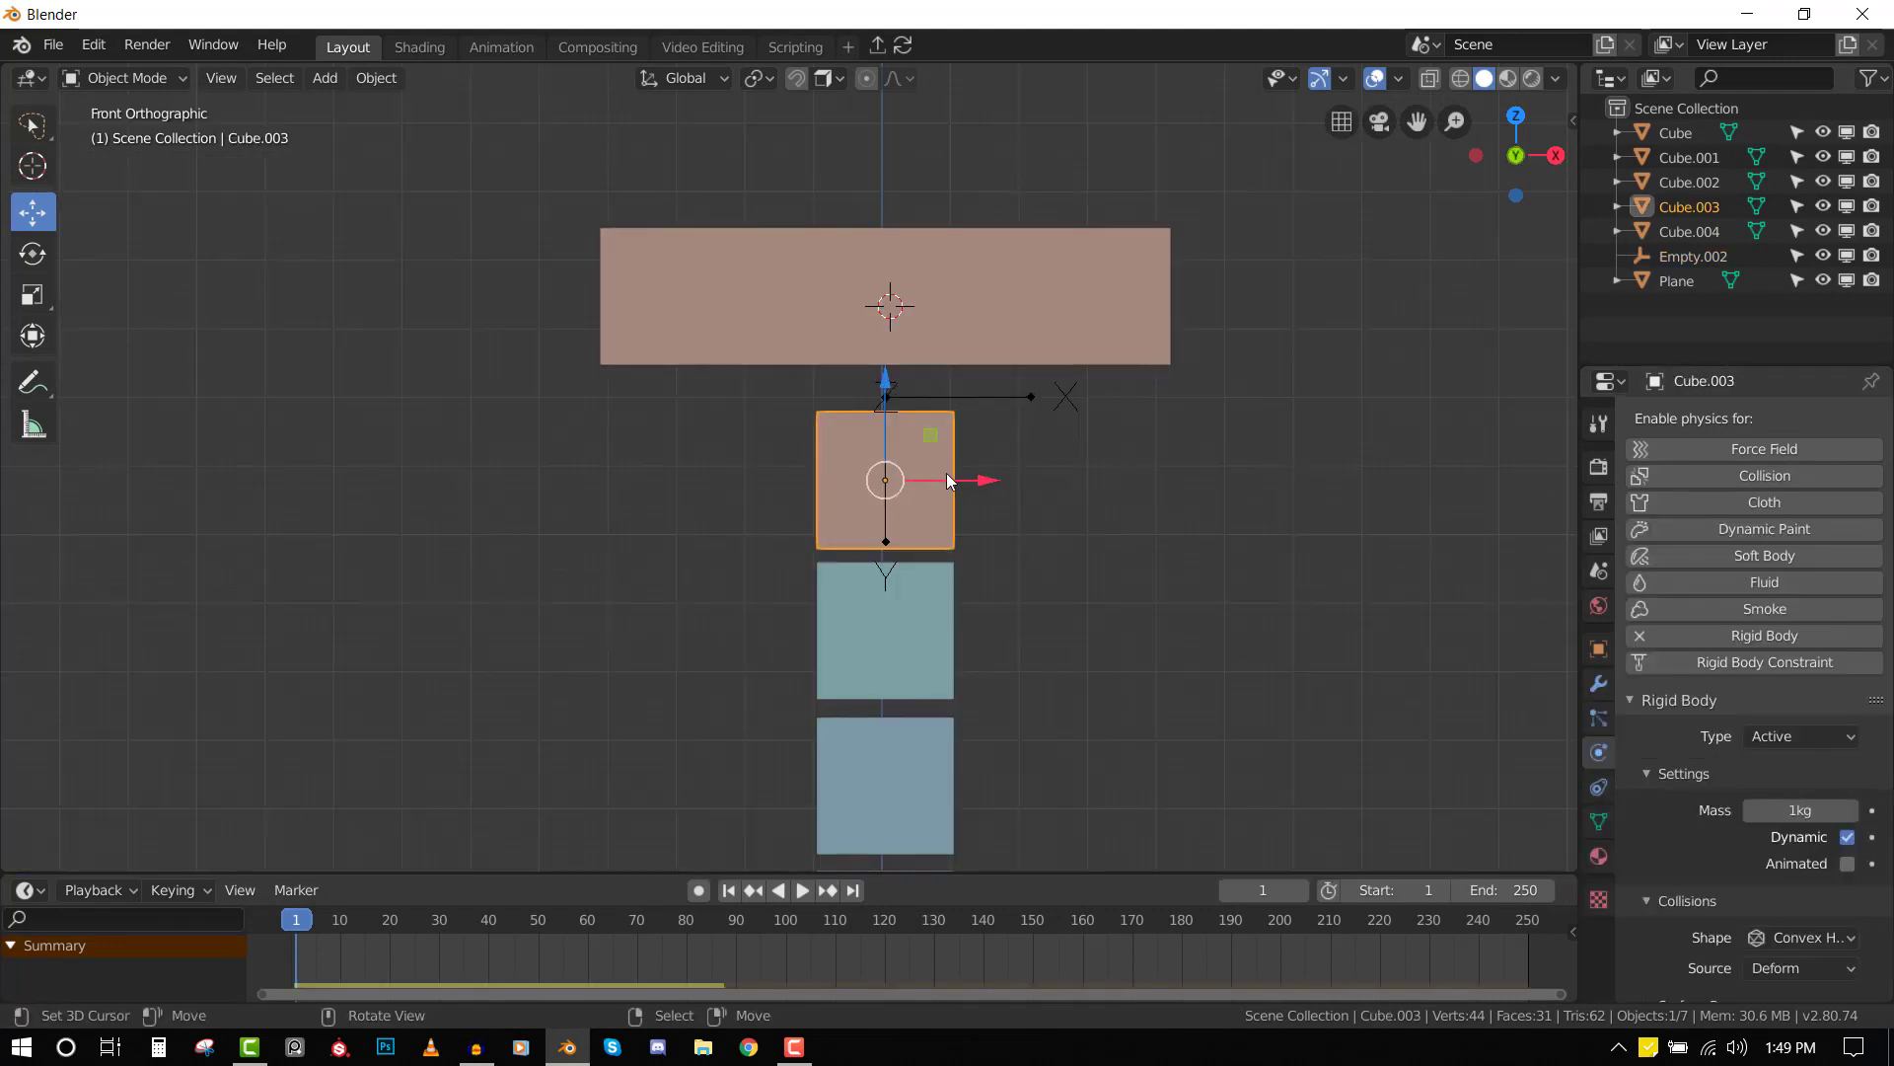
pyautogui.click(950, 268)
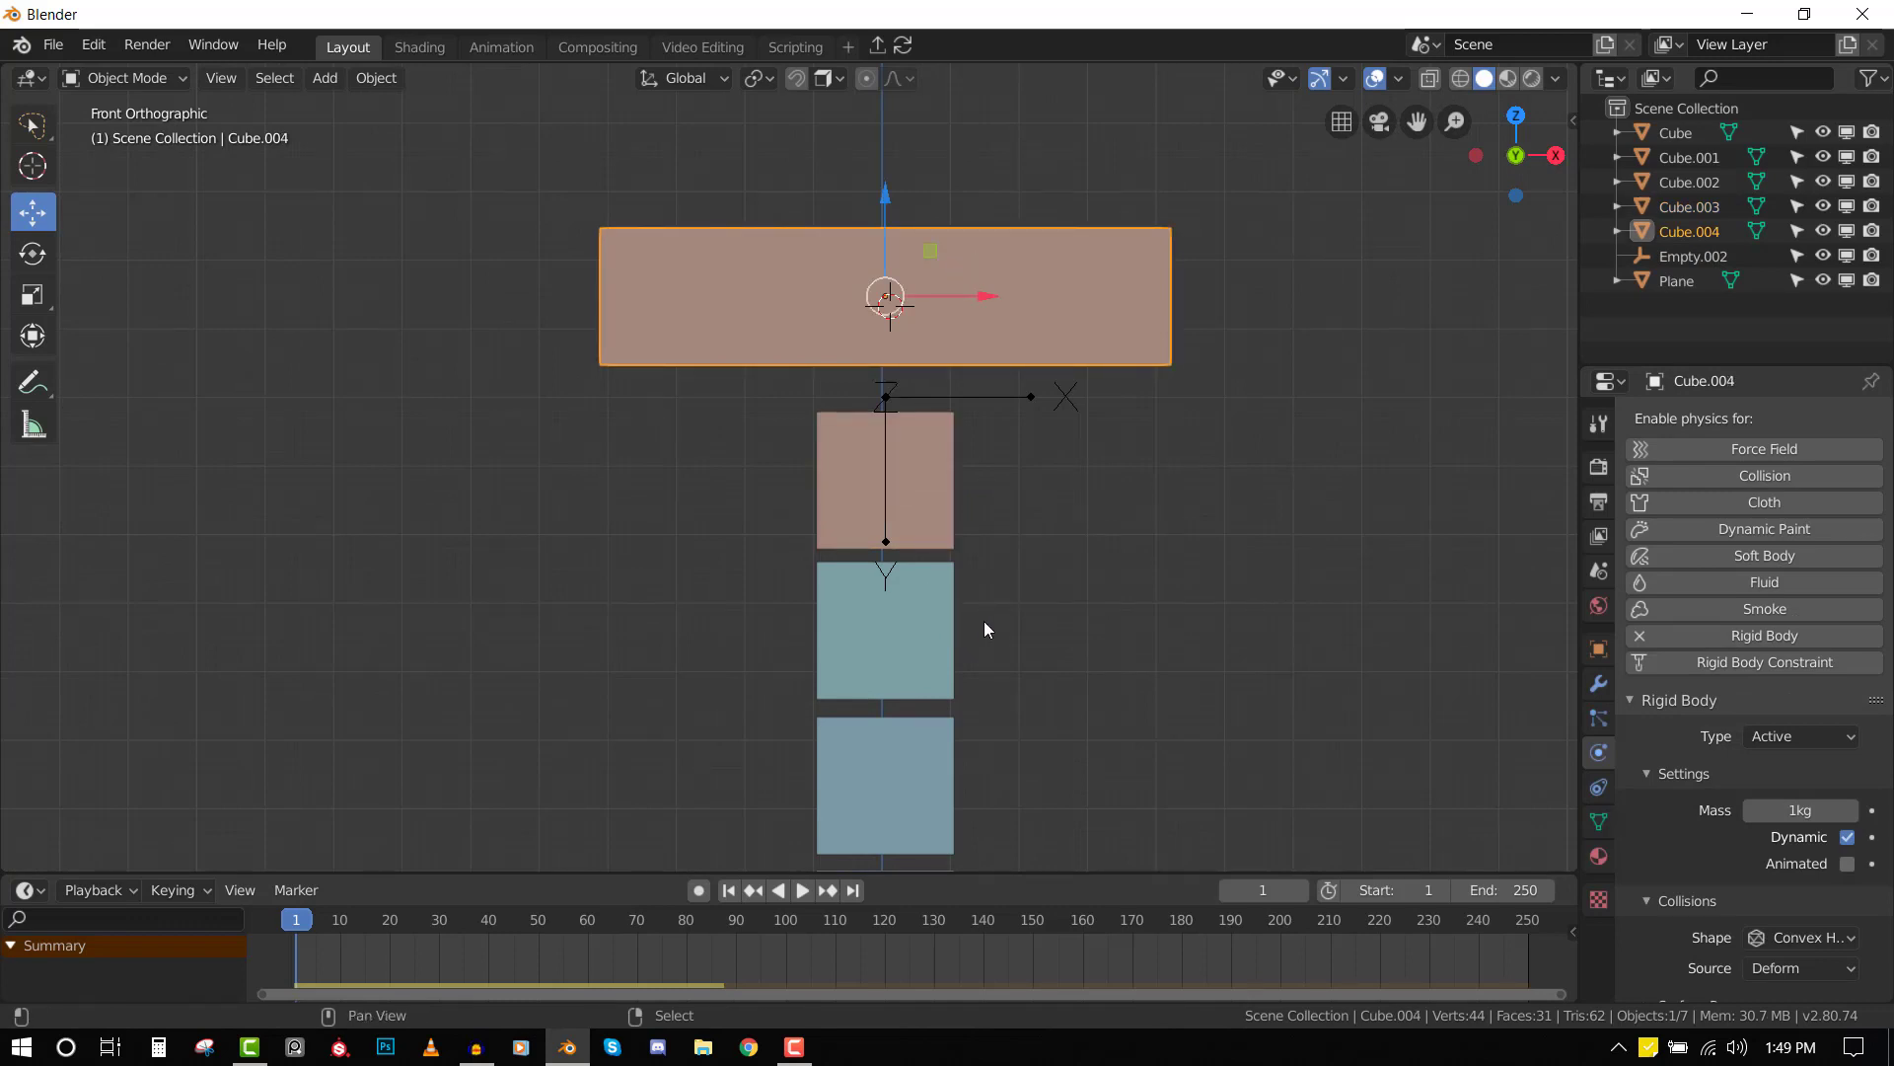
pyautogui.keyDown('shift'); pyautogui.moveTo(995, 528); pyautogui.dragTo(937, 298, button='middle'); pyautogui.keyUp('shift')
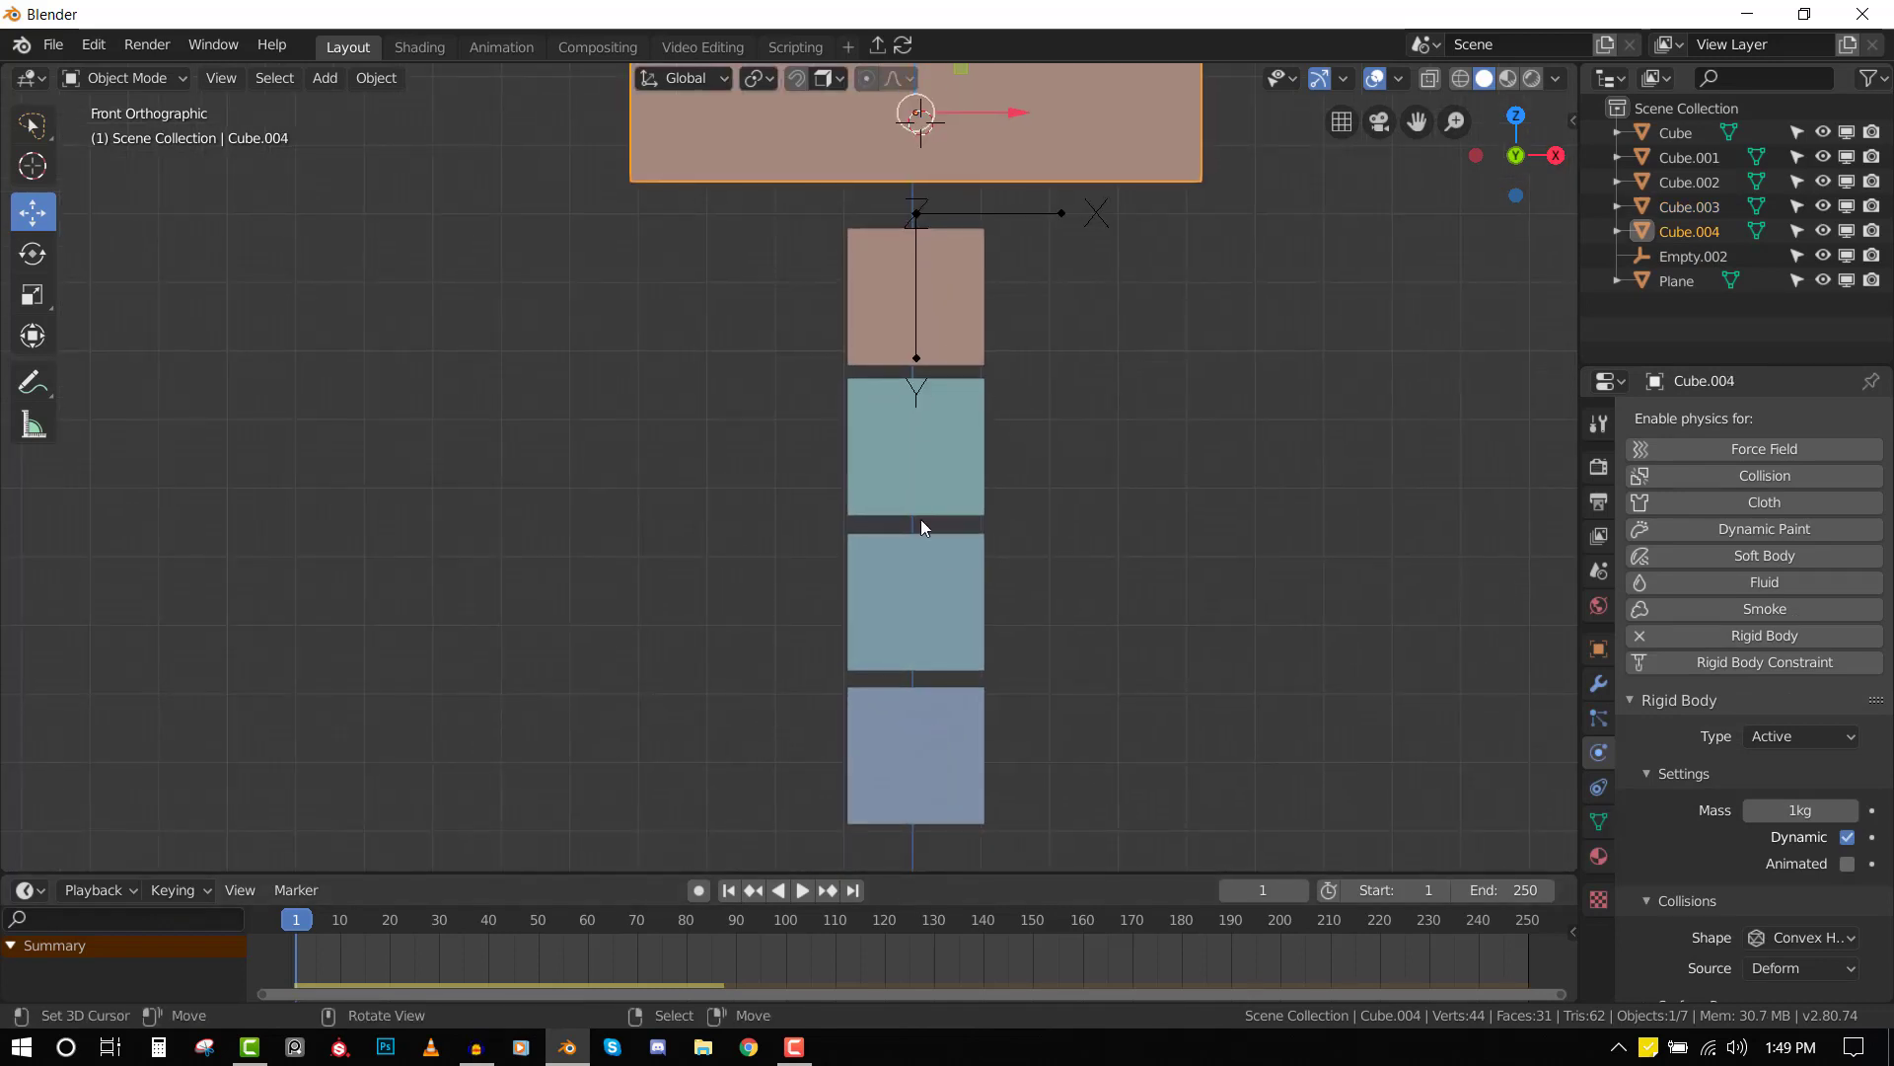
pyautogui.click(973, 214)
pyautogui.press('space')
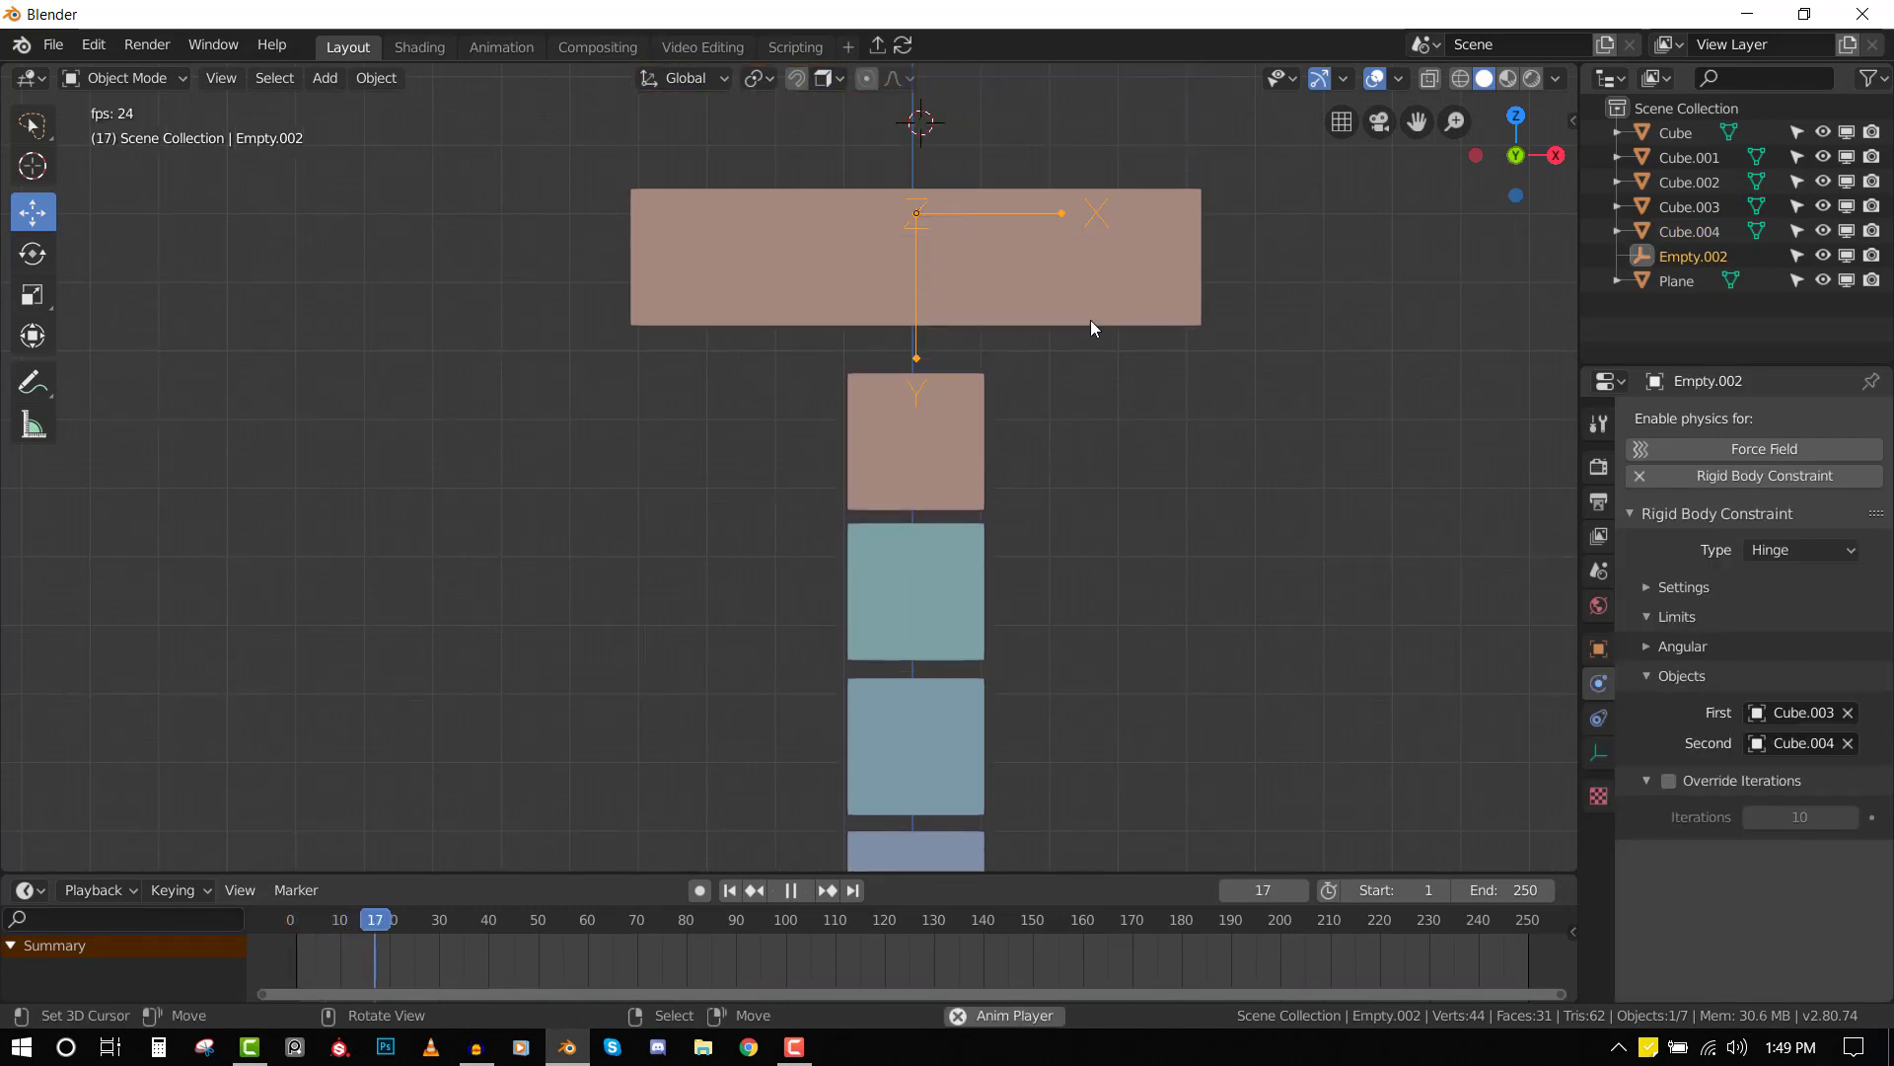
pyautogui.press('Escape')
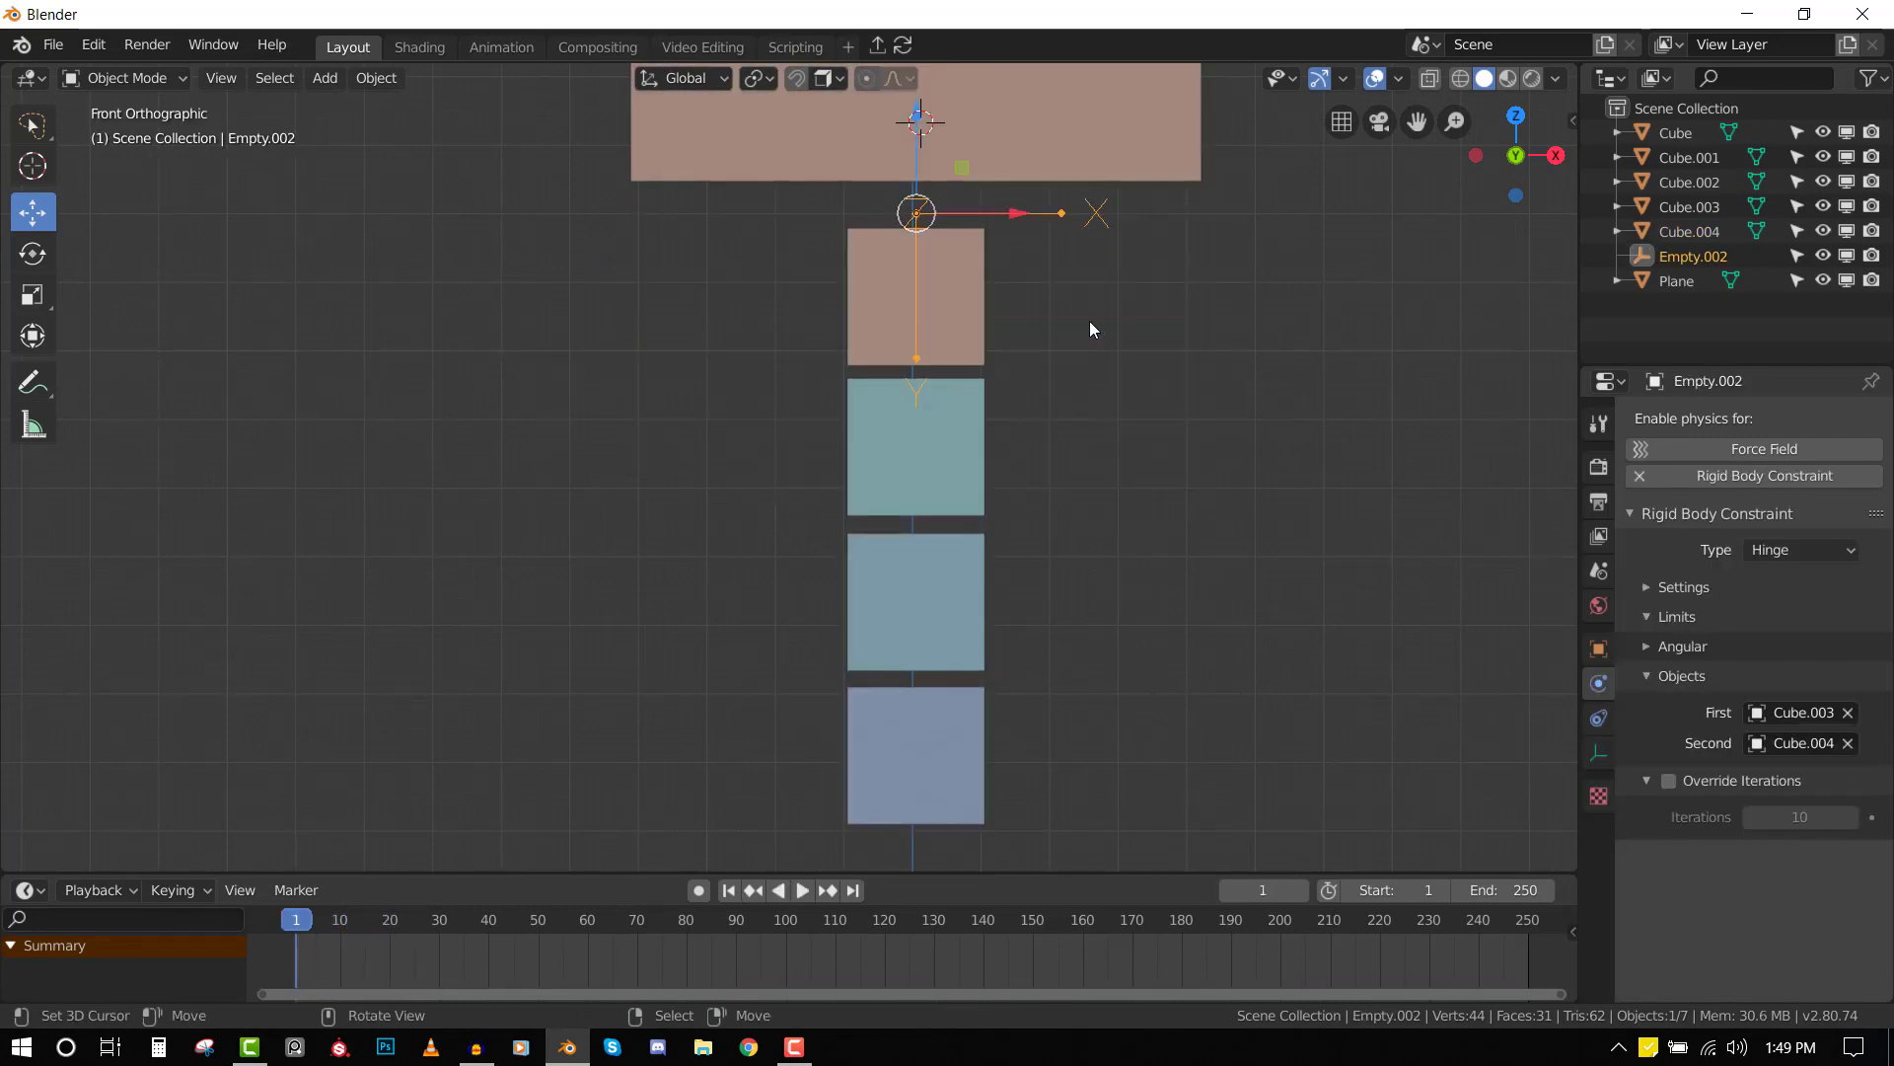
# - Make Cube.004 a Passive rigid body, test-play the drop, and rewind to frame 1
pyautogui.click(1049, 131)
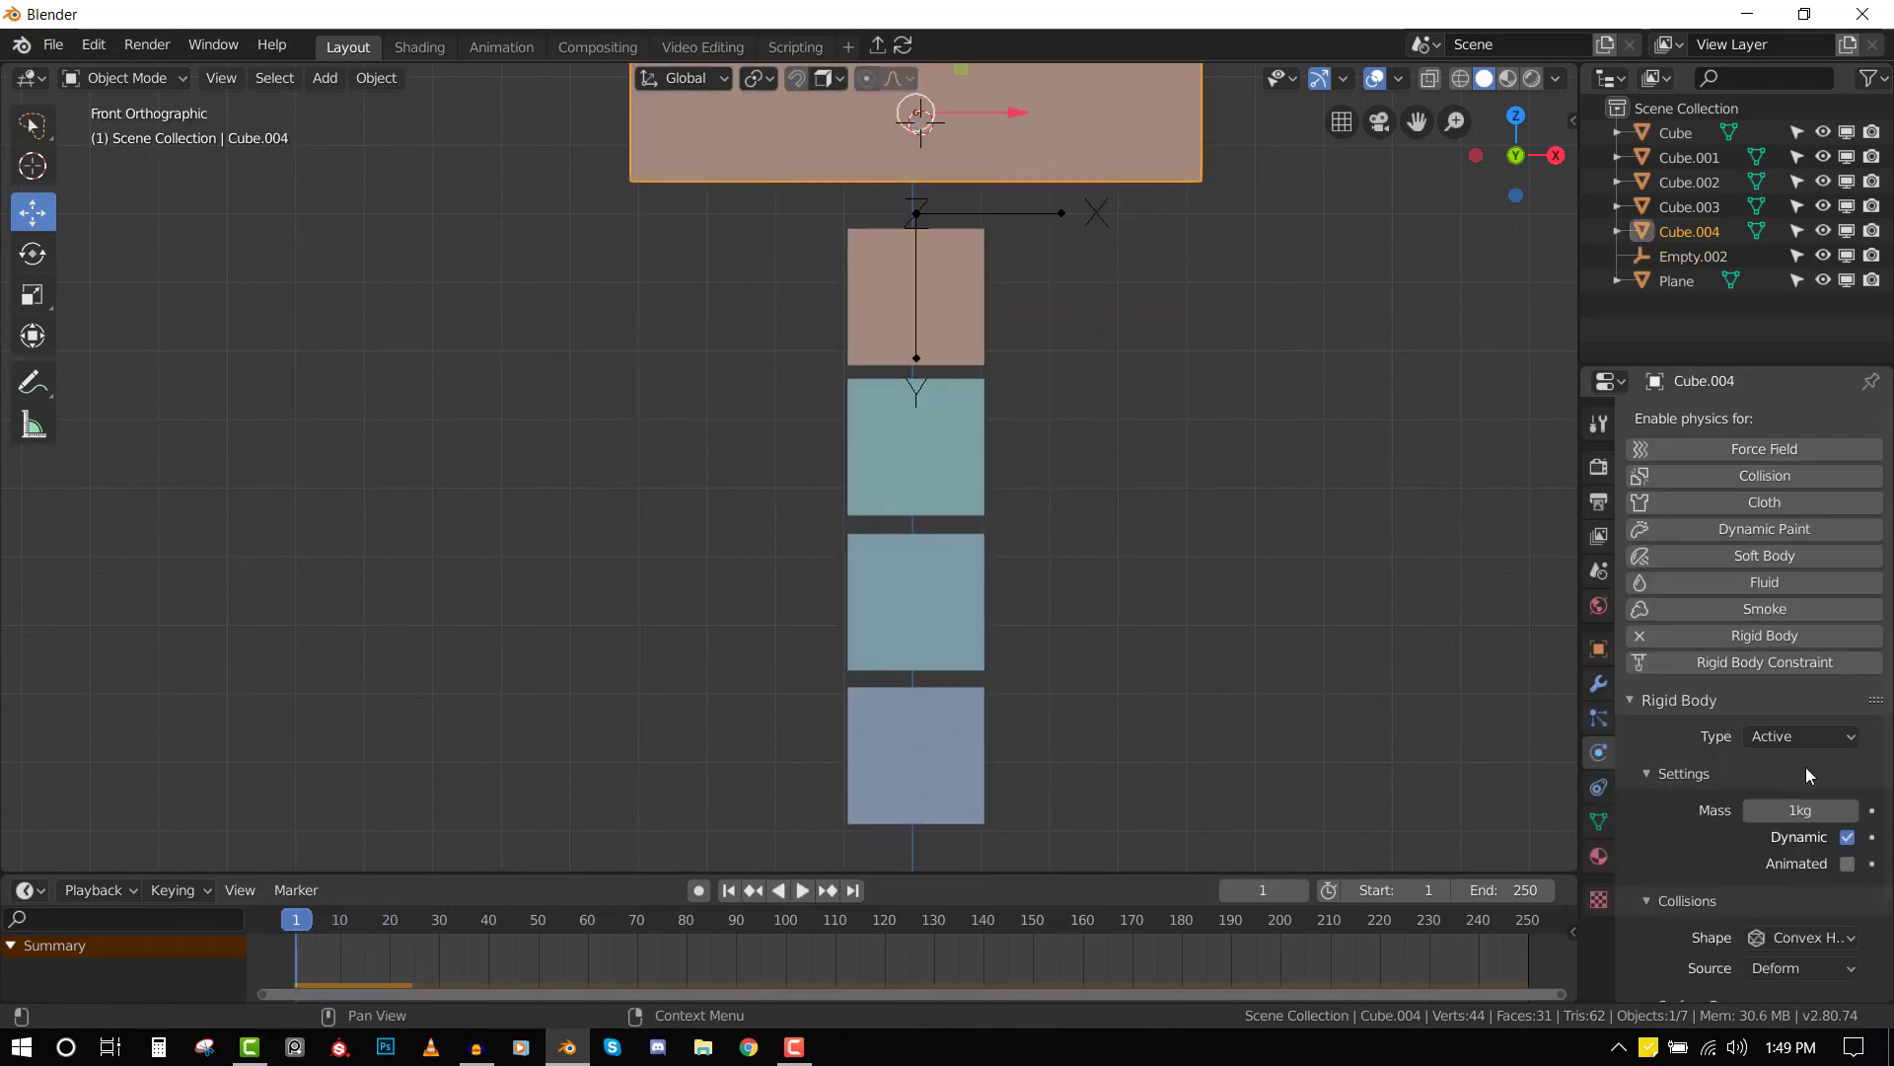
pyautogui.click(1790, 732)
pyautogui.click(1794, 789)
pyautogui.press('space')
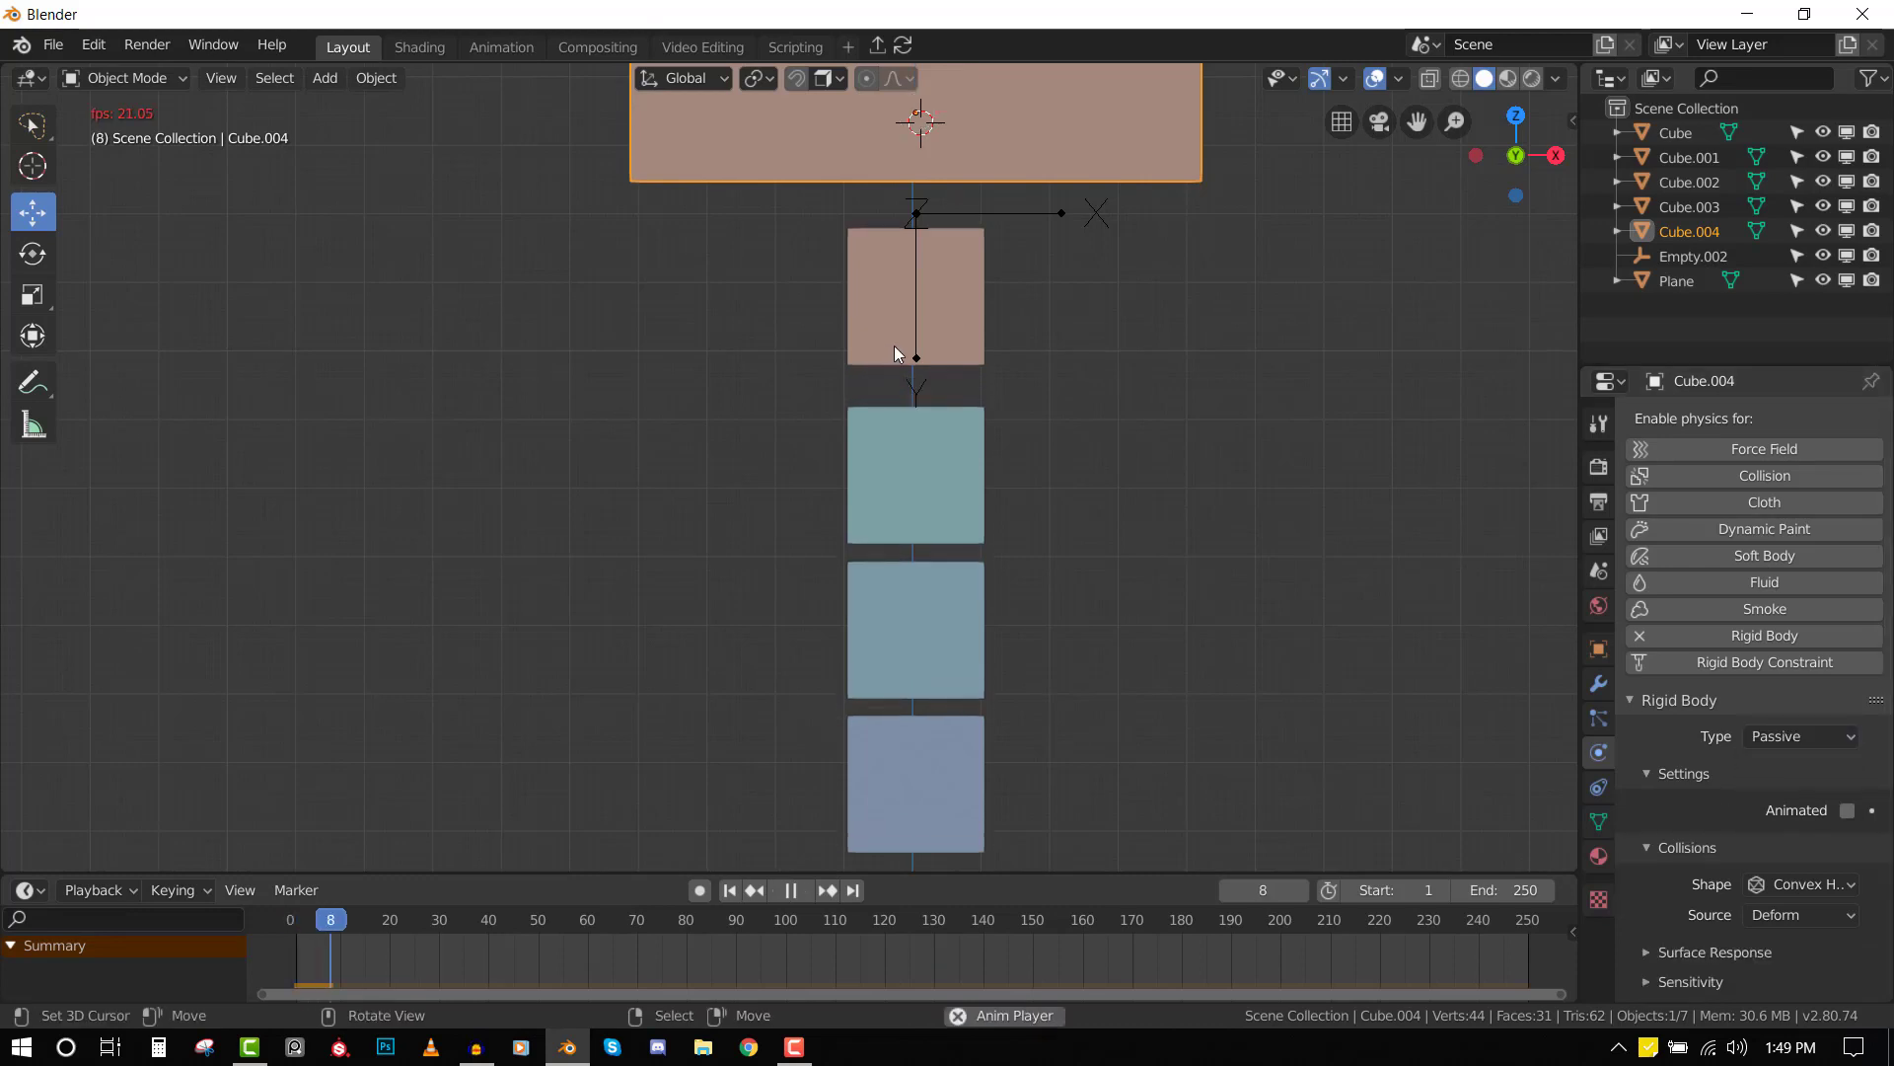
pyautogui.moveTo(1034, 340); pyautogui.dragTo(951, 330, button='middle')
pyautogui.moveTo(1086, 253); pyautogui.dragTo(799, 366, button='middle')
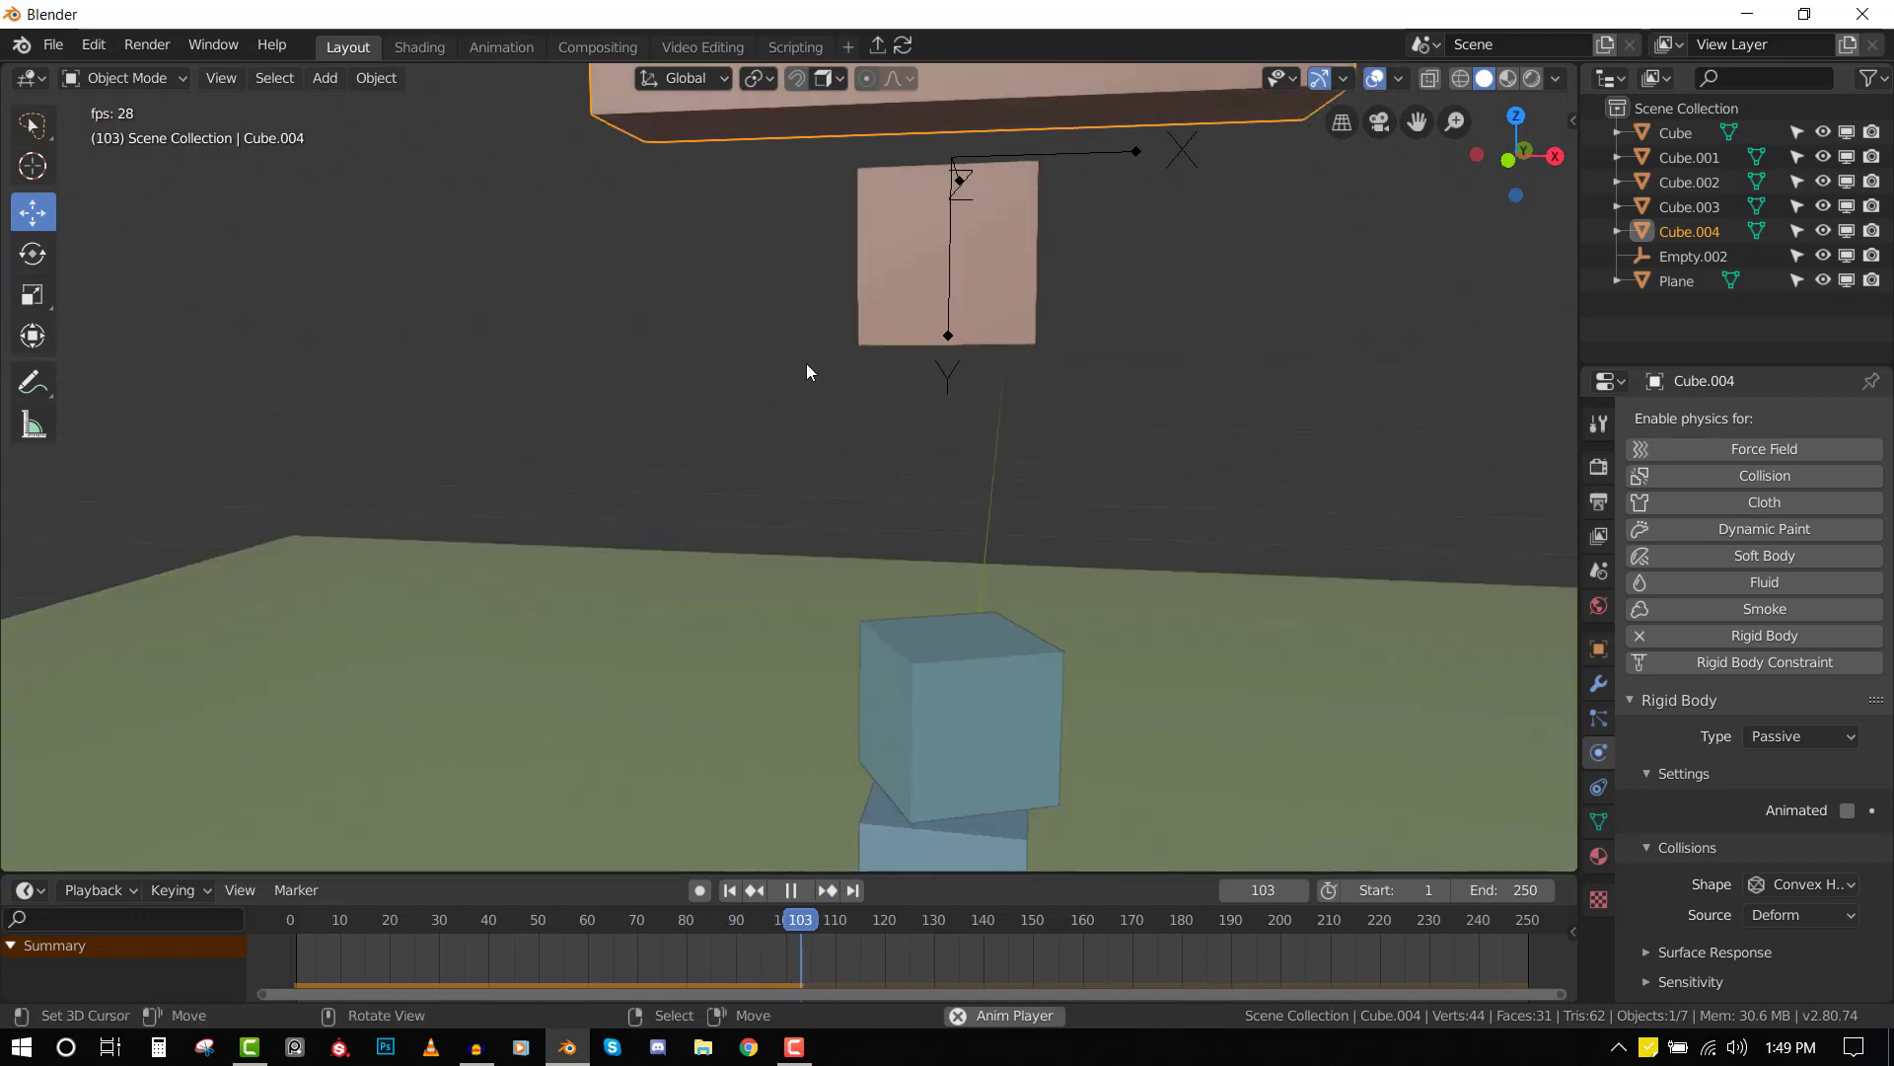
pyautogui.press('space')
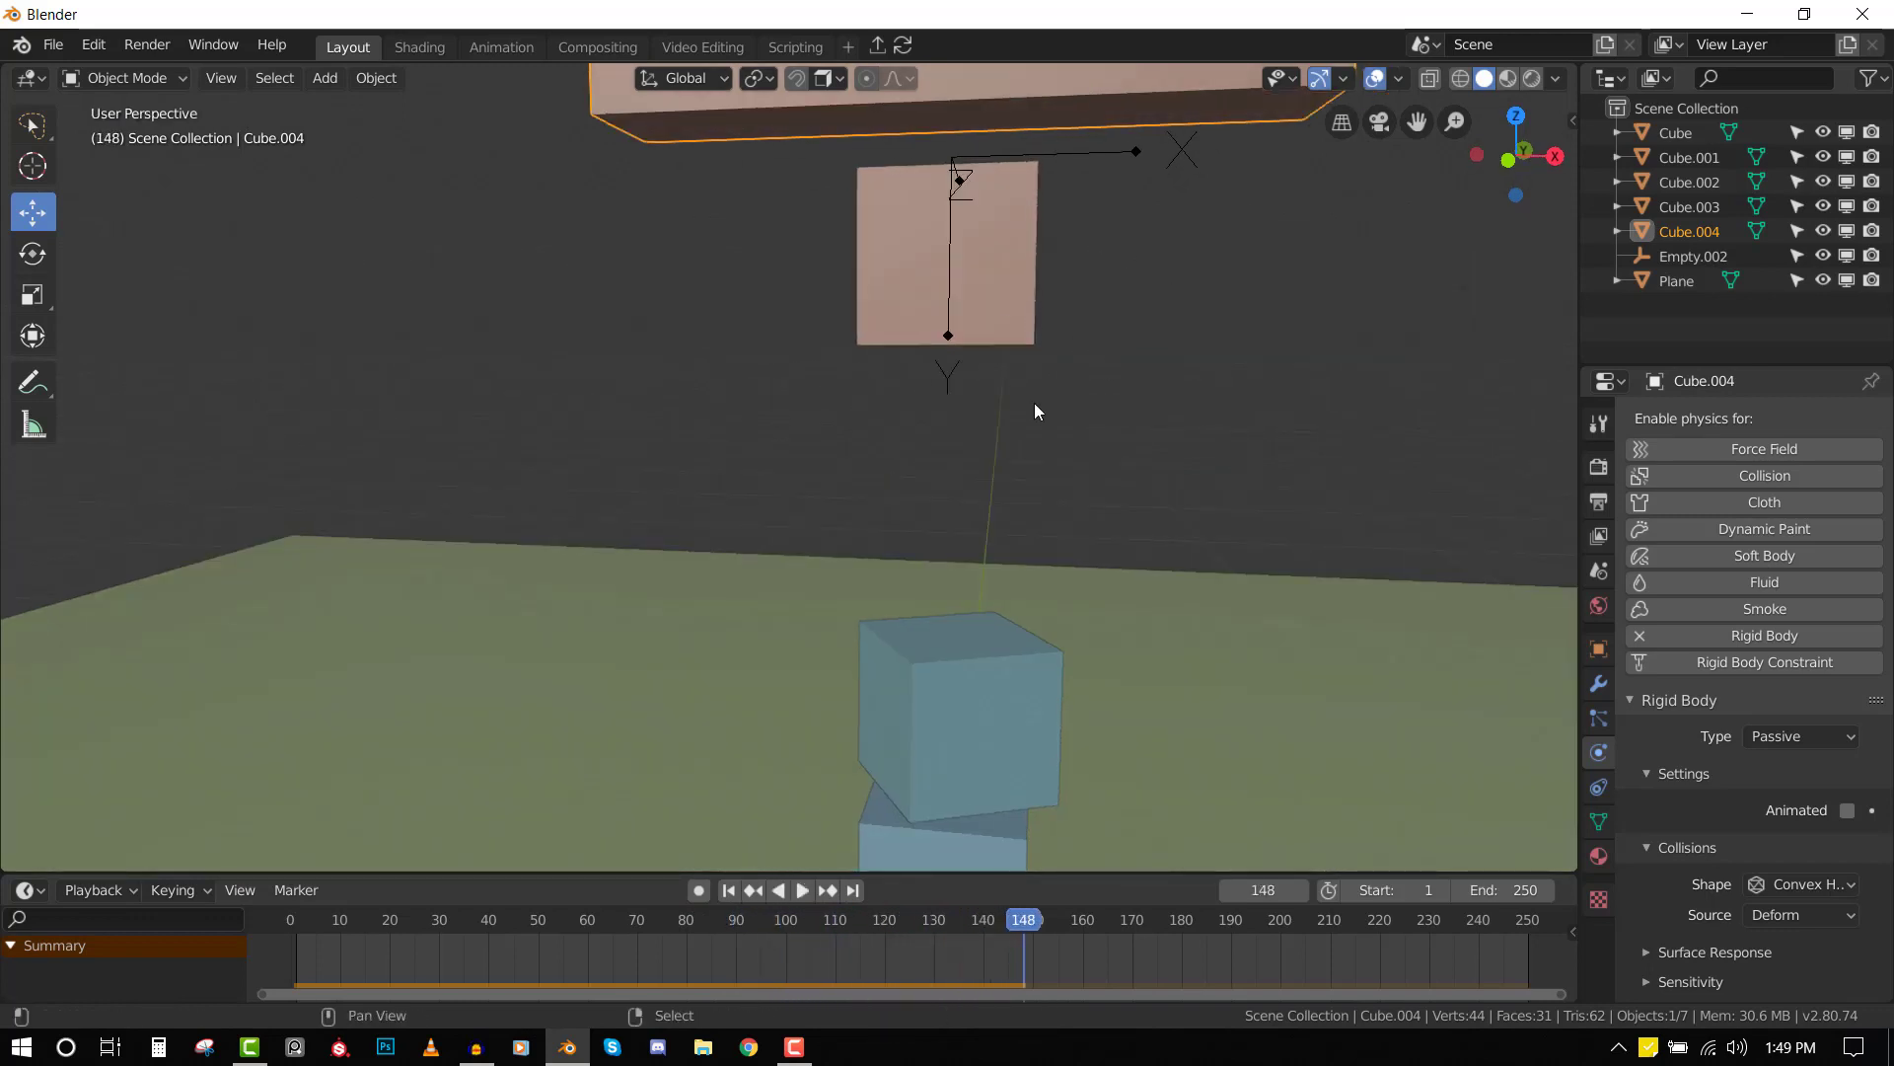
pyautogui.hotkey('shift', 'Left')
pyautogui.press('KP_1')
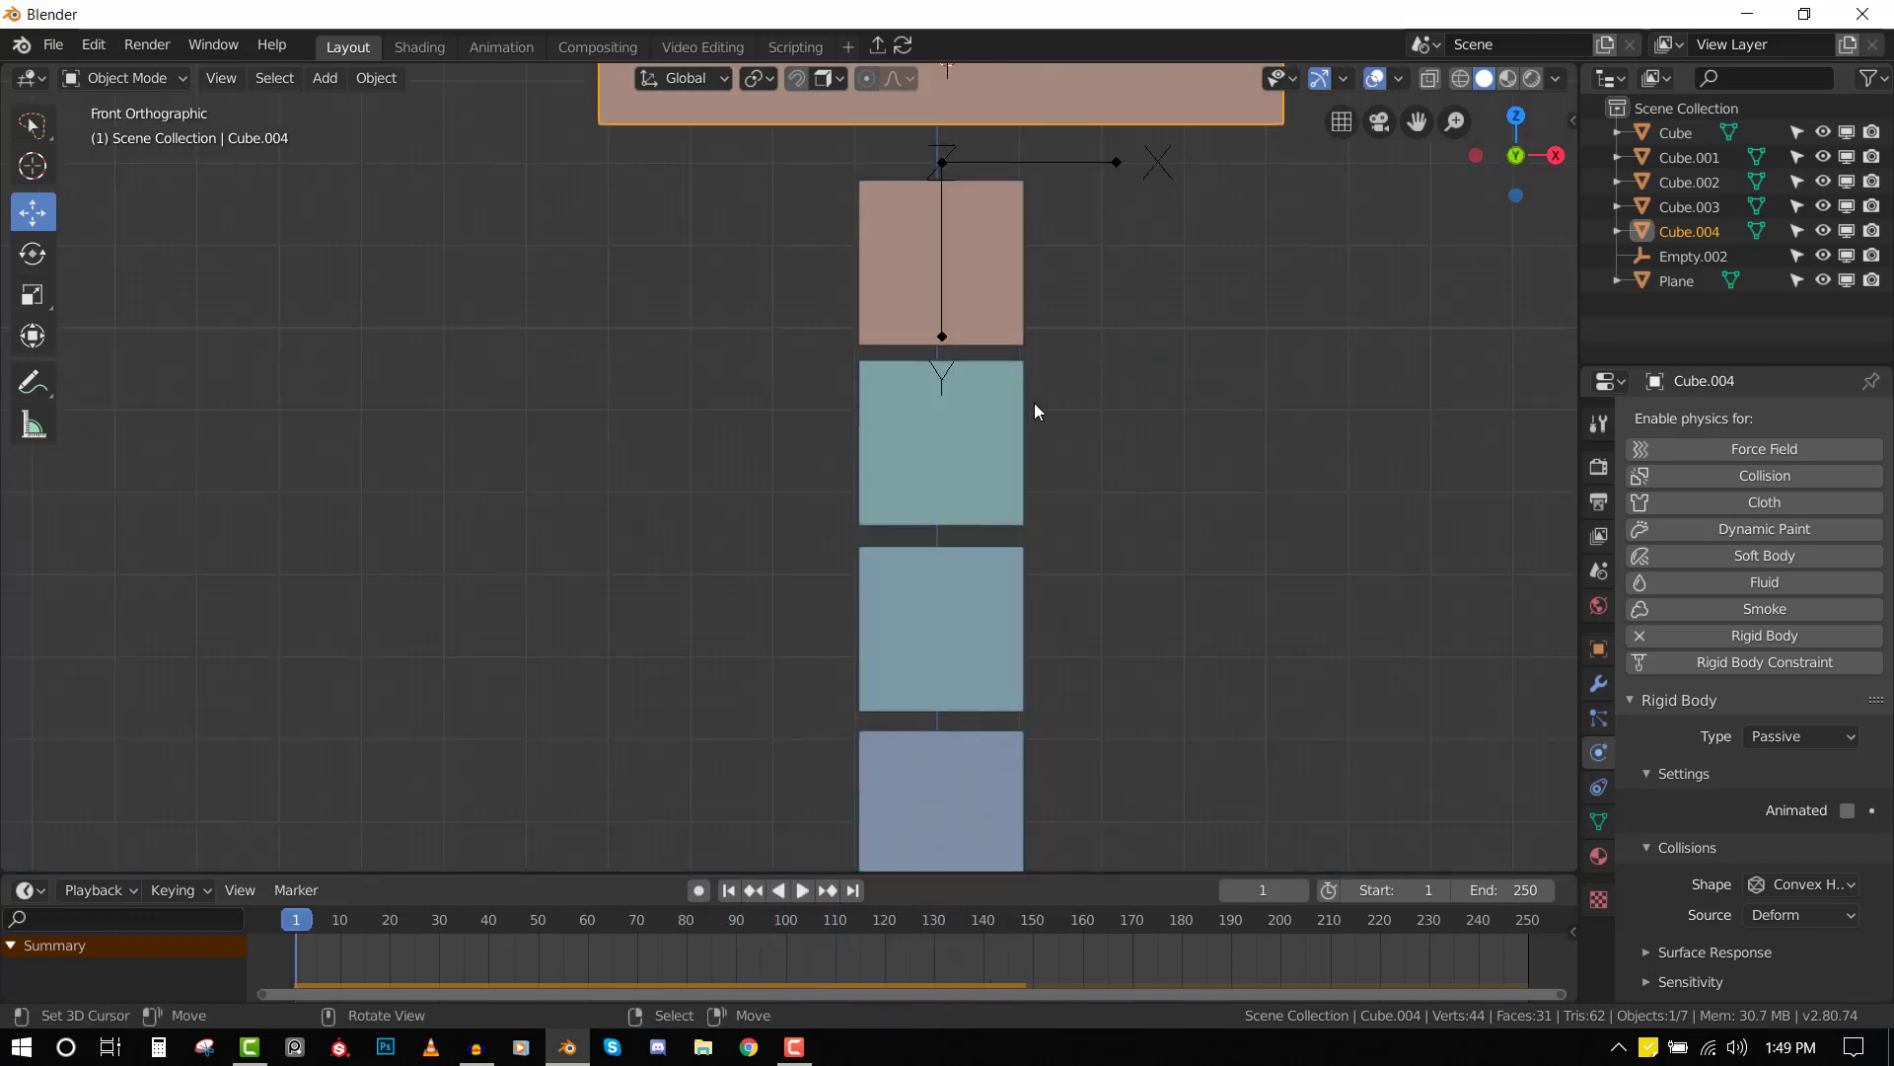
# - Duplicate the hinge empty to the next joint down and link Cube and Cube.003
pyautogui.click(1039, 163)
pyautogui.hotkey('shift', 'd')
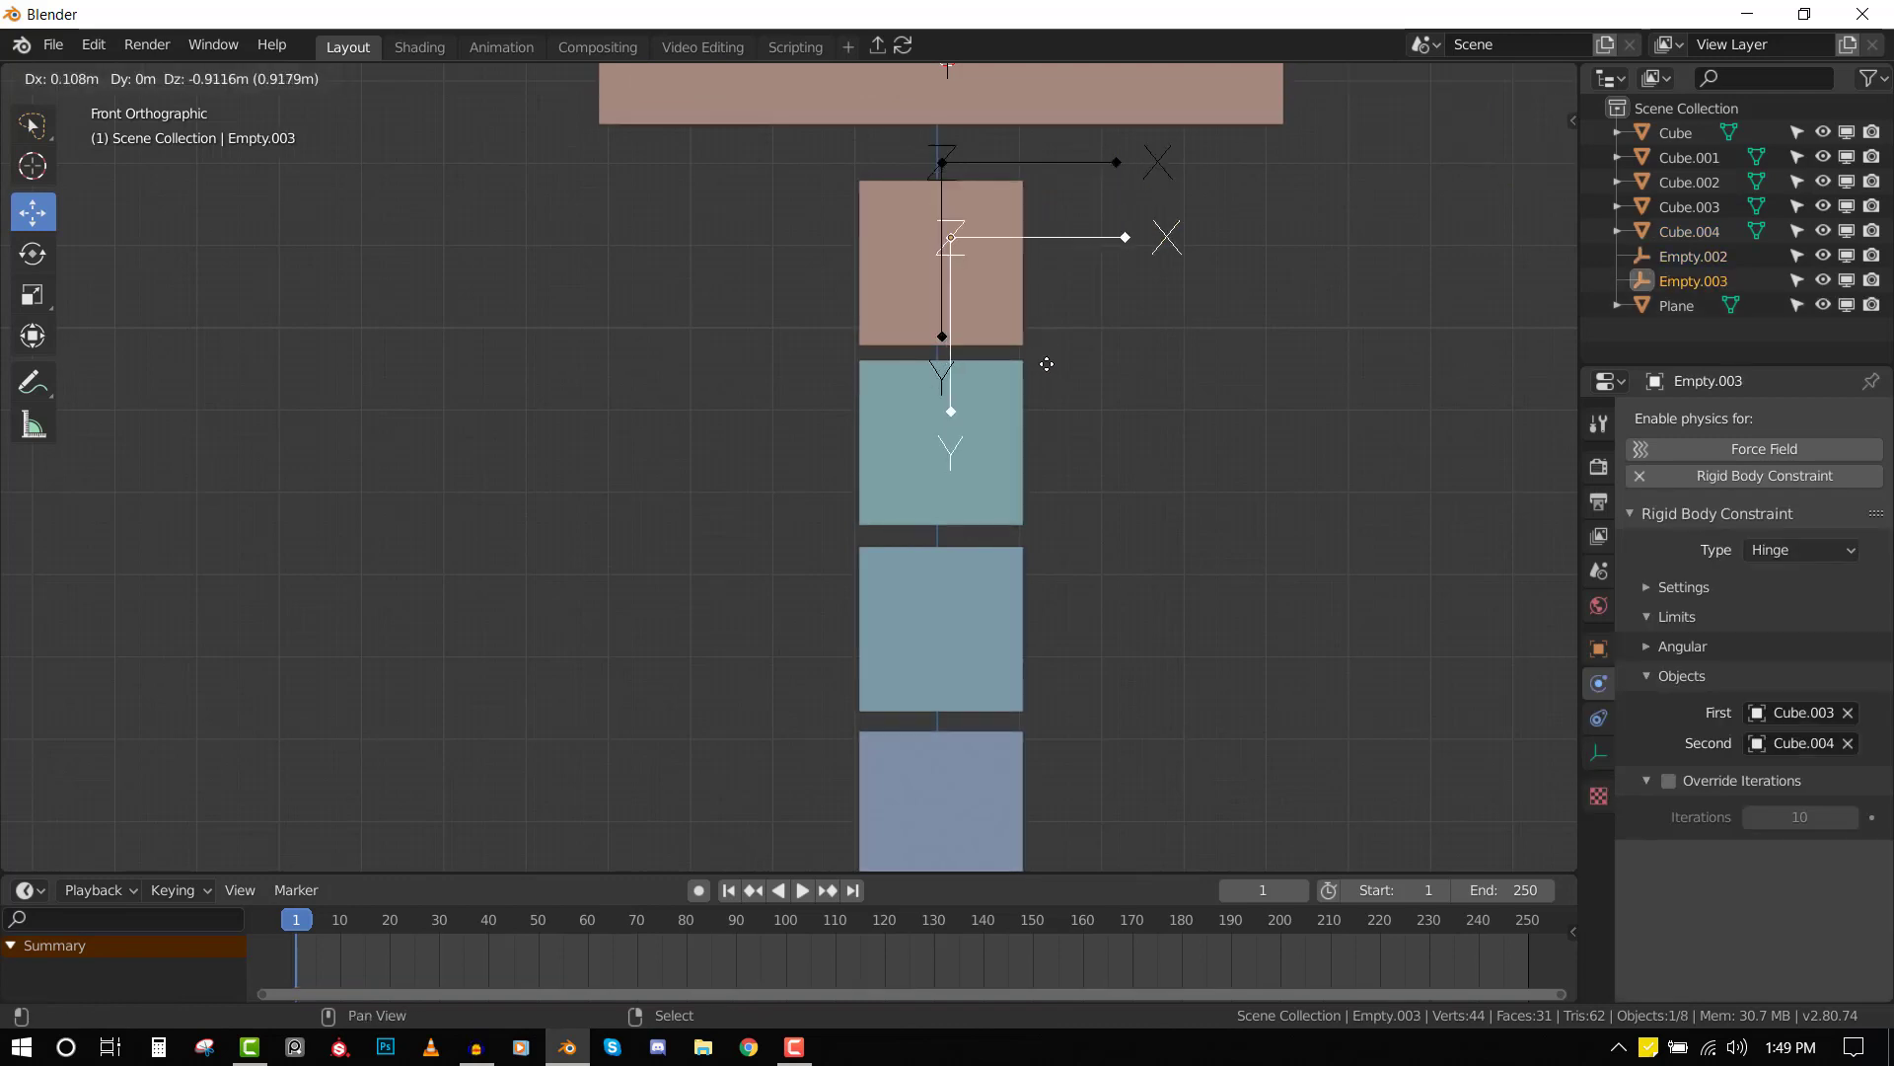
pyautogui.click(1036, 395)
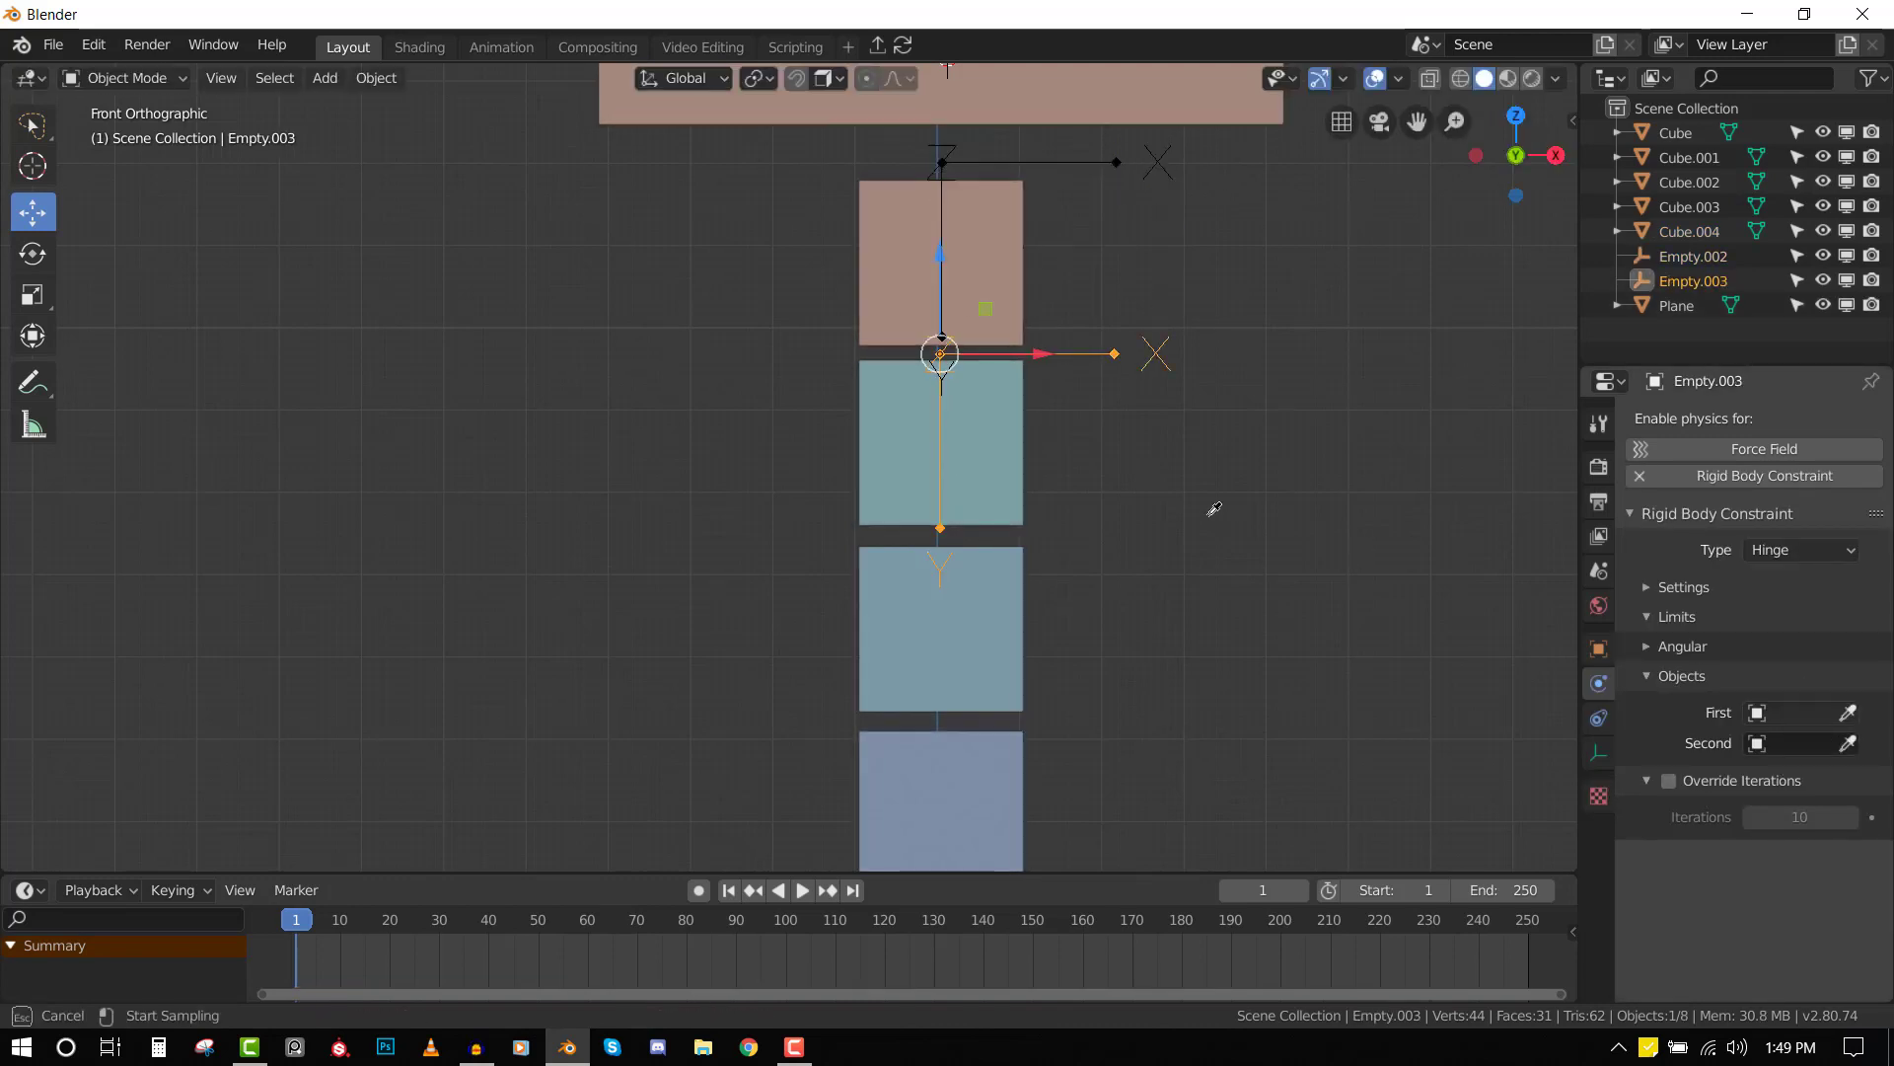
pyautogui.click(997, 444)
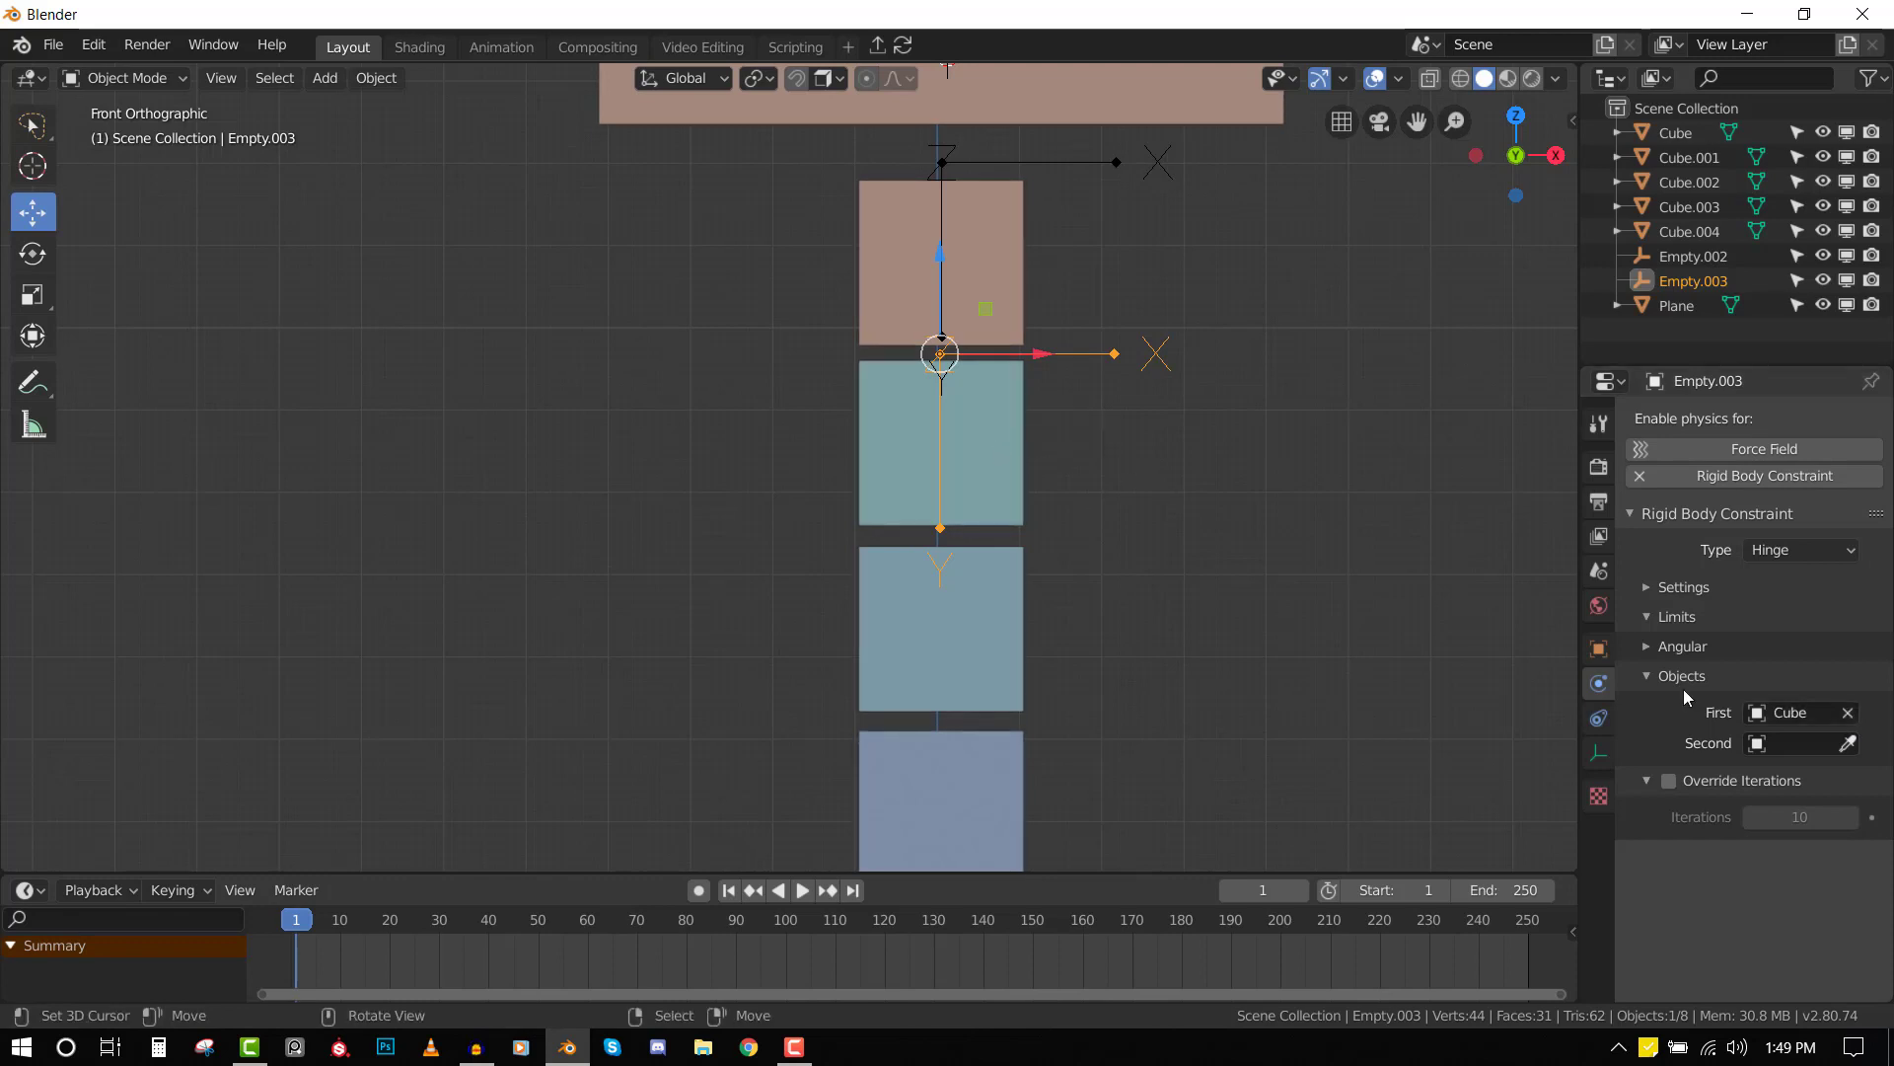
pyautogui.click(1003, 221)
pyautogui.scroll(-1, 1019, 375)
# - Add two more hinge empties below, linking Cube.001 with Cube and Cube.002 with Cube.001
pyautogui.hotkey('shift', 'd')
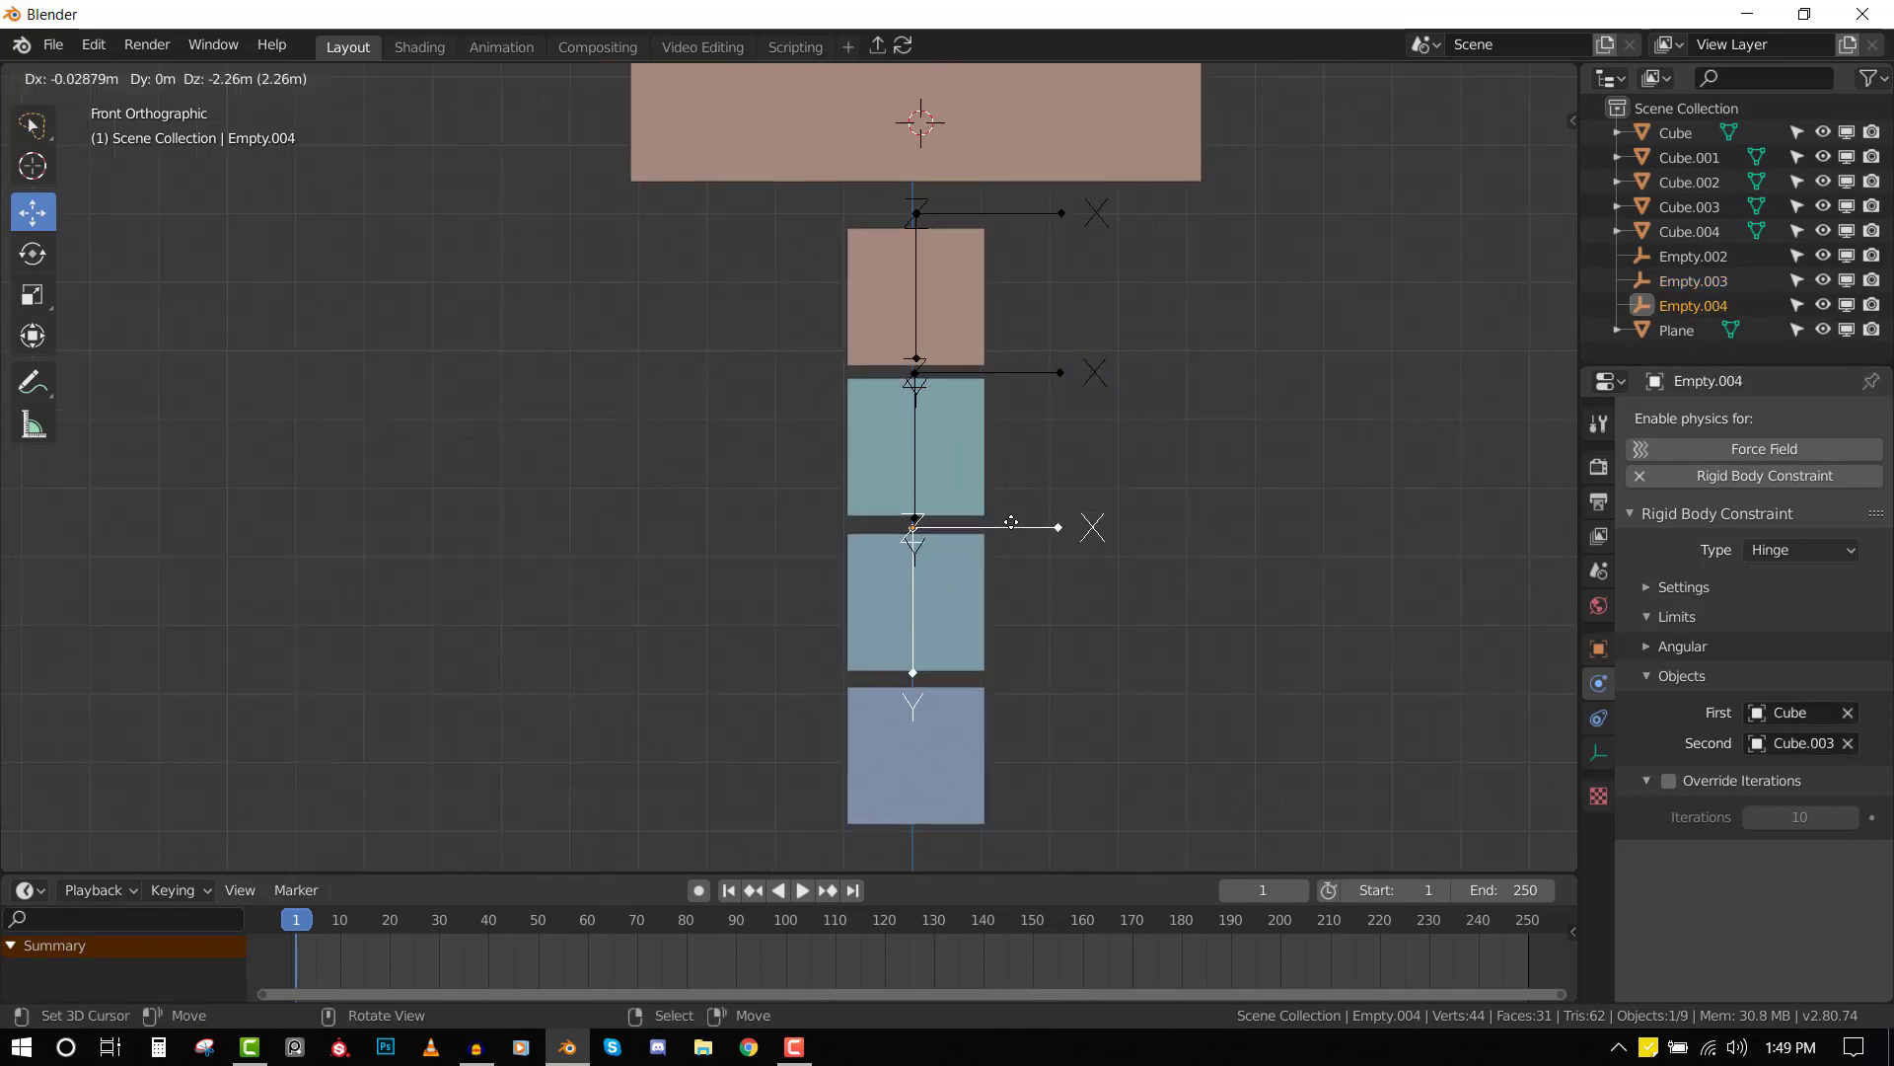
pyautogui.click(1011, 518)
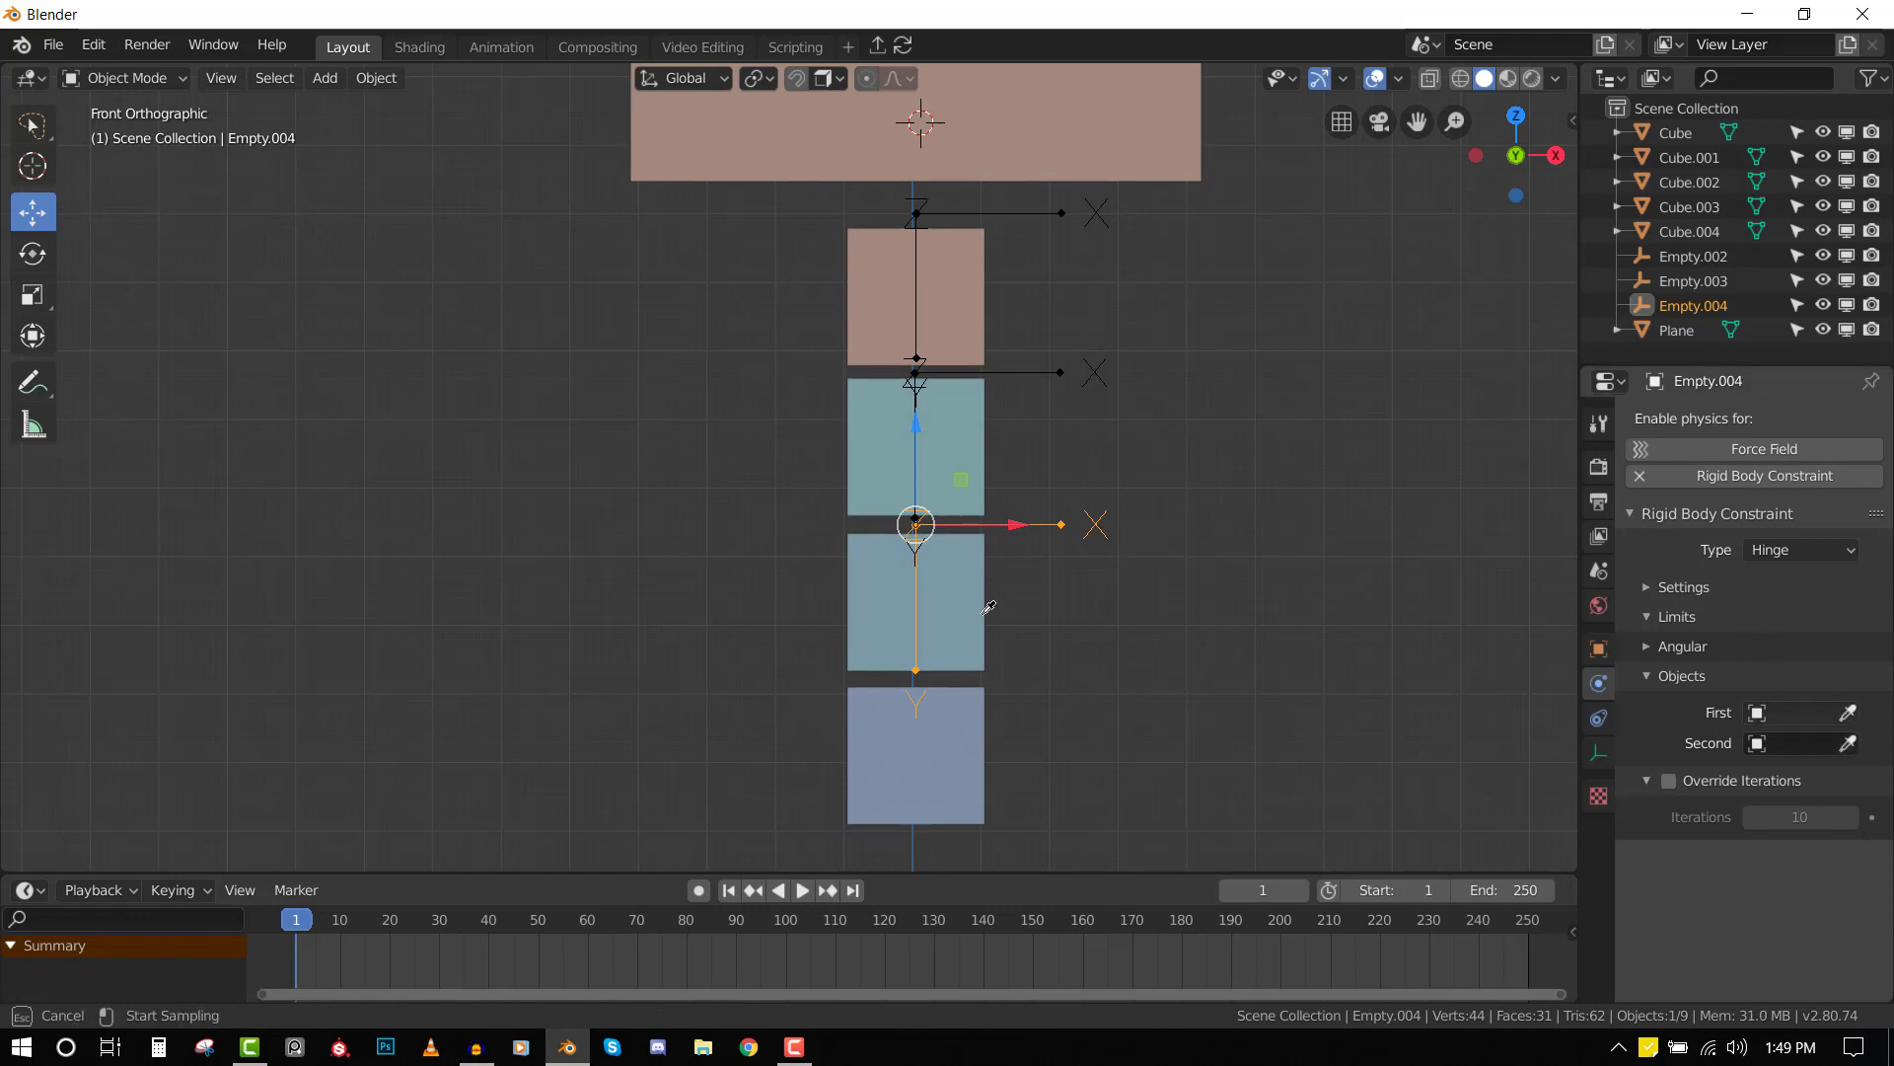
pyautogui.click(987, 607)
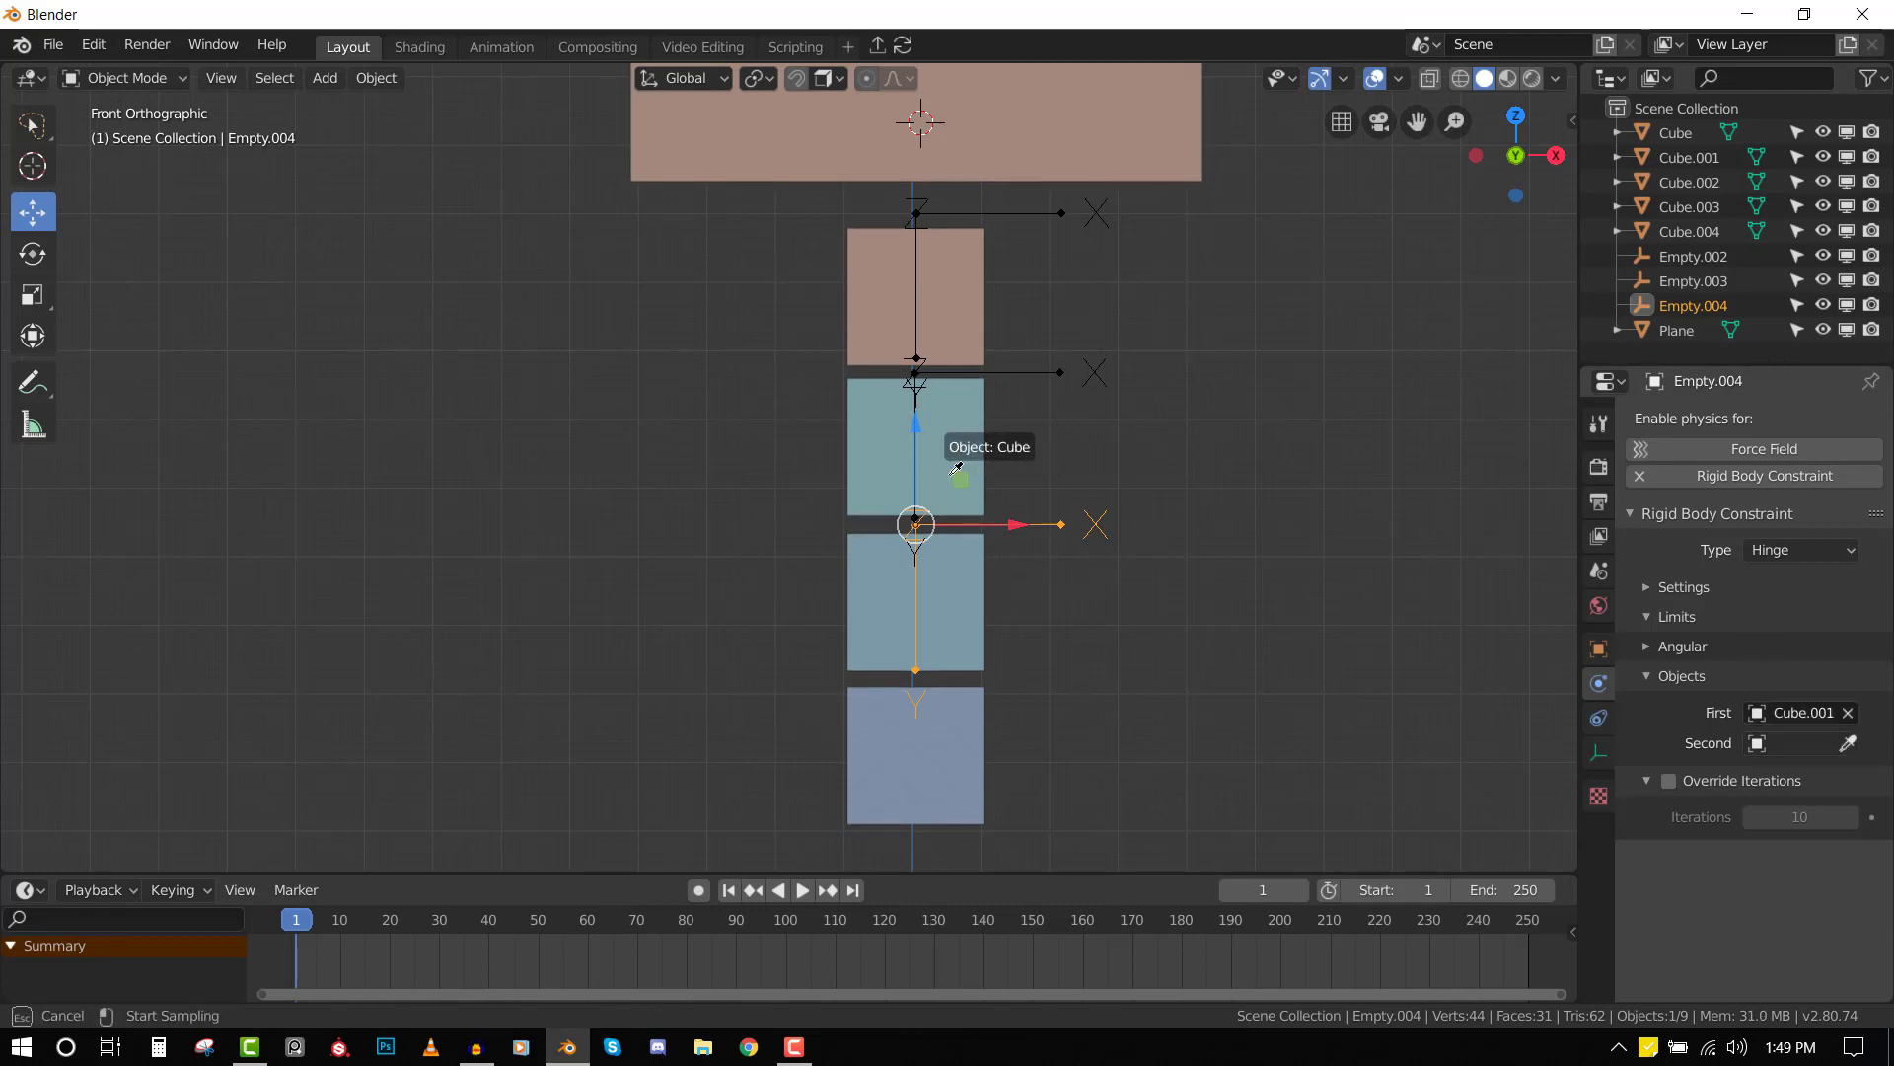
pyautogui.click(951, 479)
pyautogui.keyDown('shift'); pyautogui.scroll(-3, 987, 443); pyautogui.keyUp('shift')
pyautogui.hotkey('shift', 'd')
pyautogui.click(1074, 576)
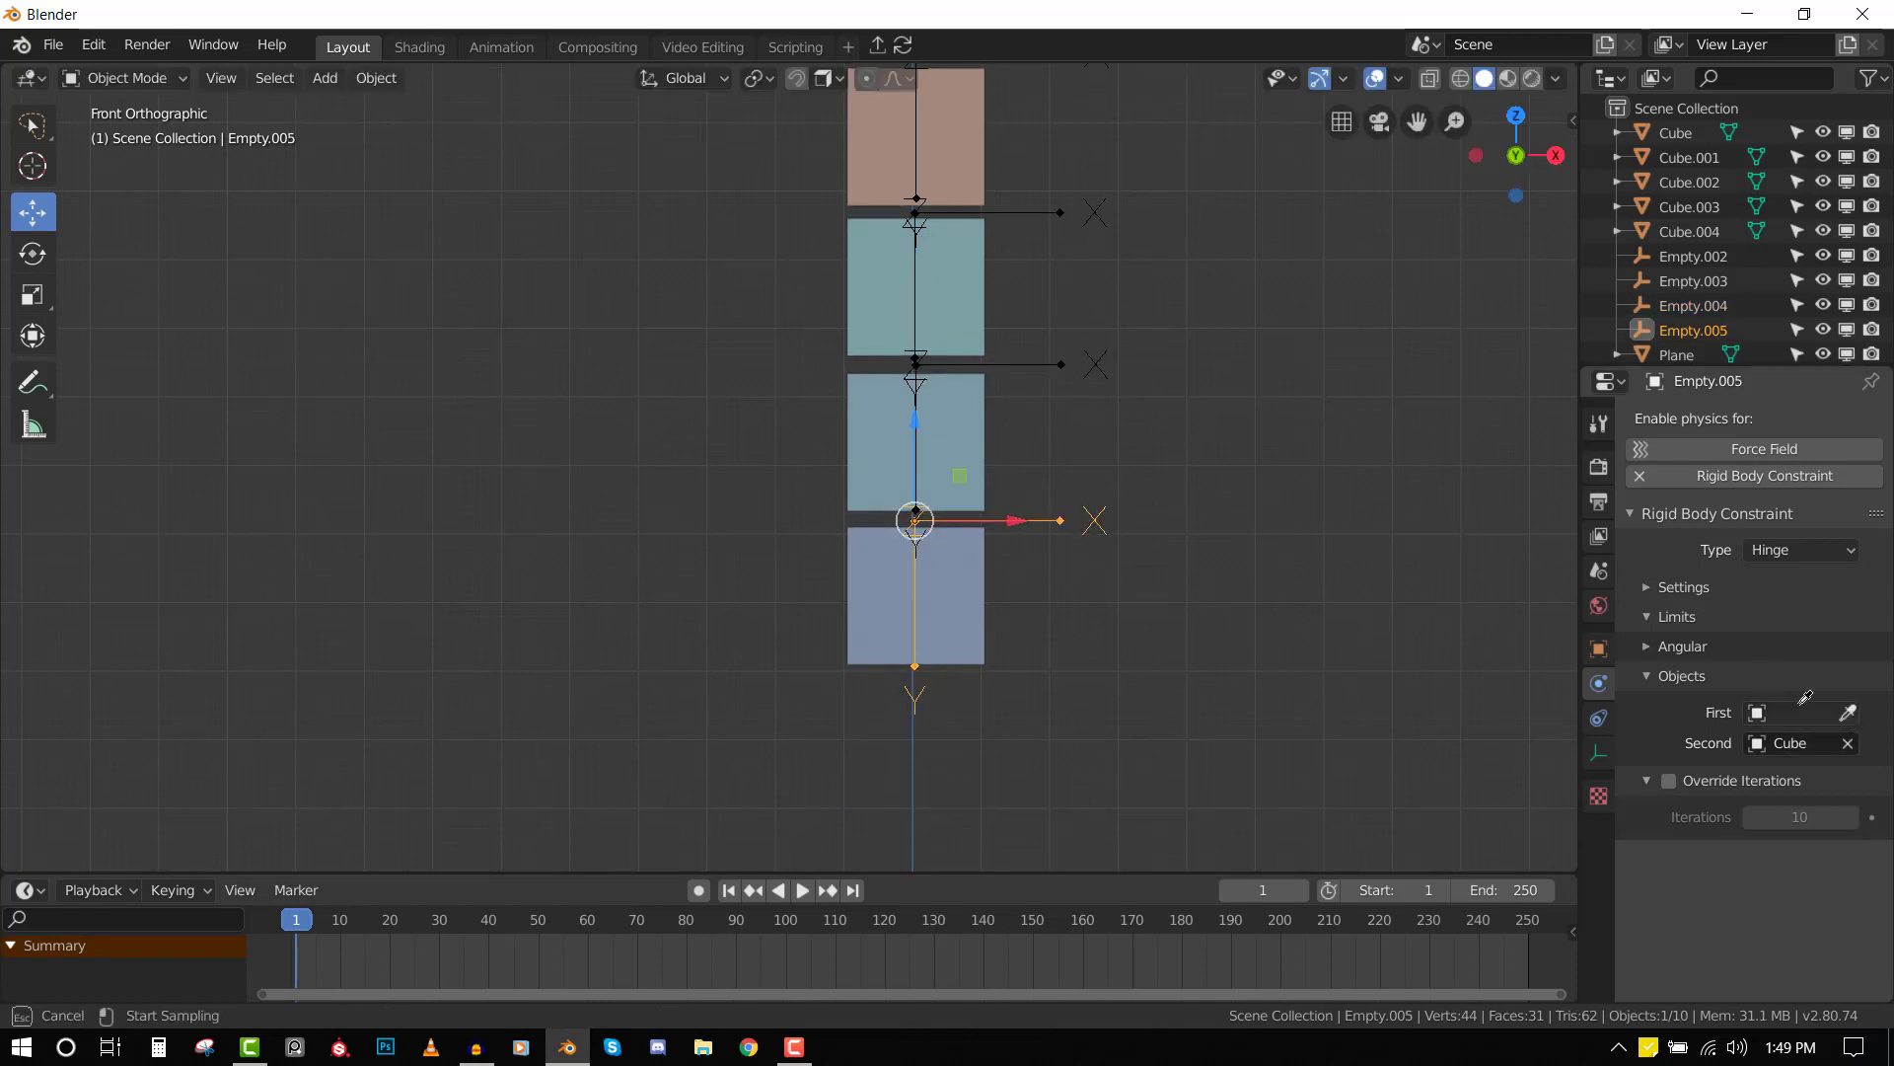
pyautogui.click(985, 595)
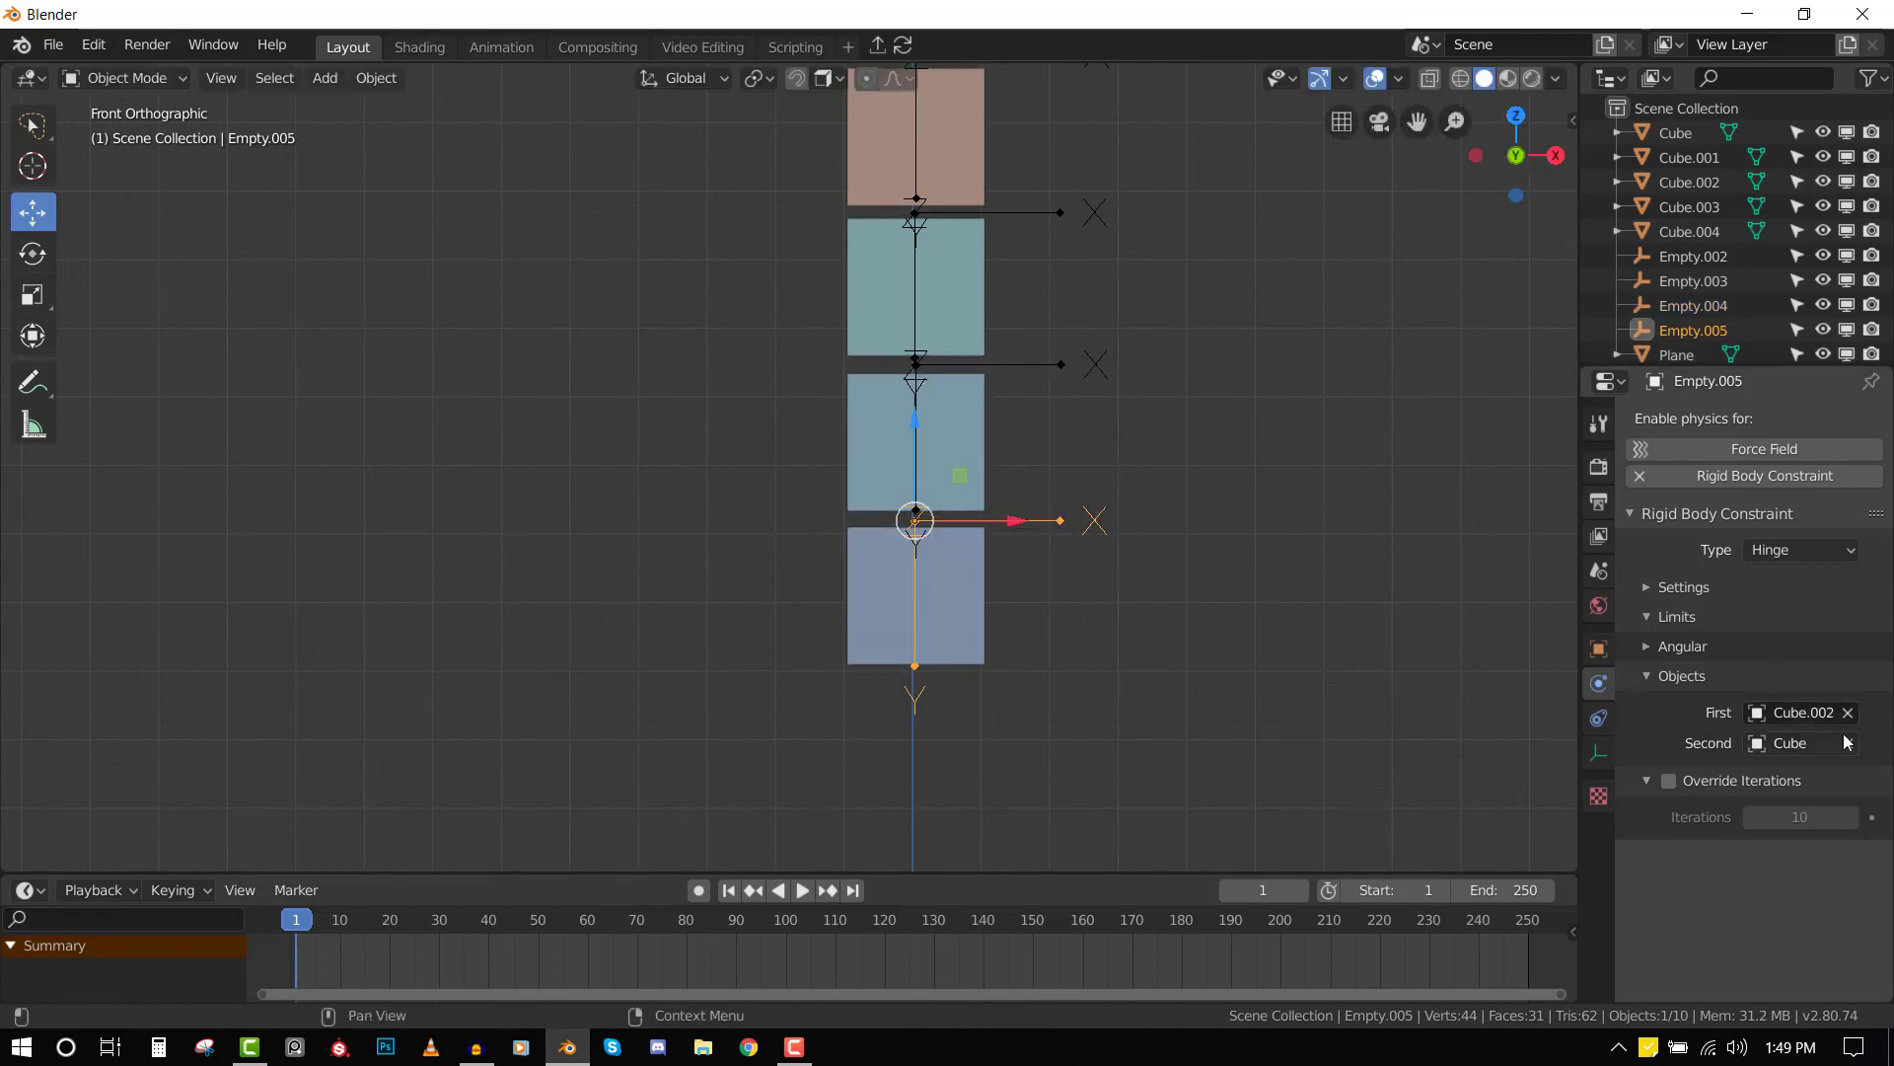
pyautogui.click(950, 460)
pyautogui.scroll(-4, 938, 316)
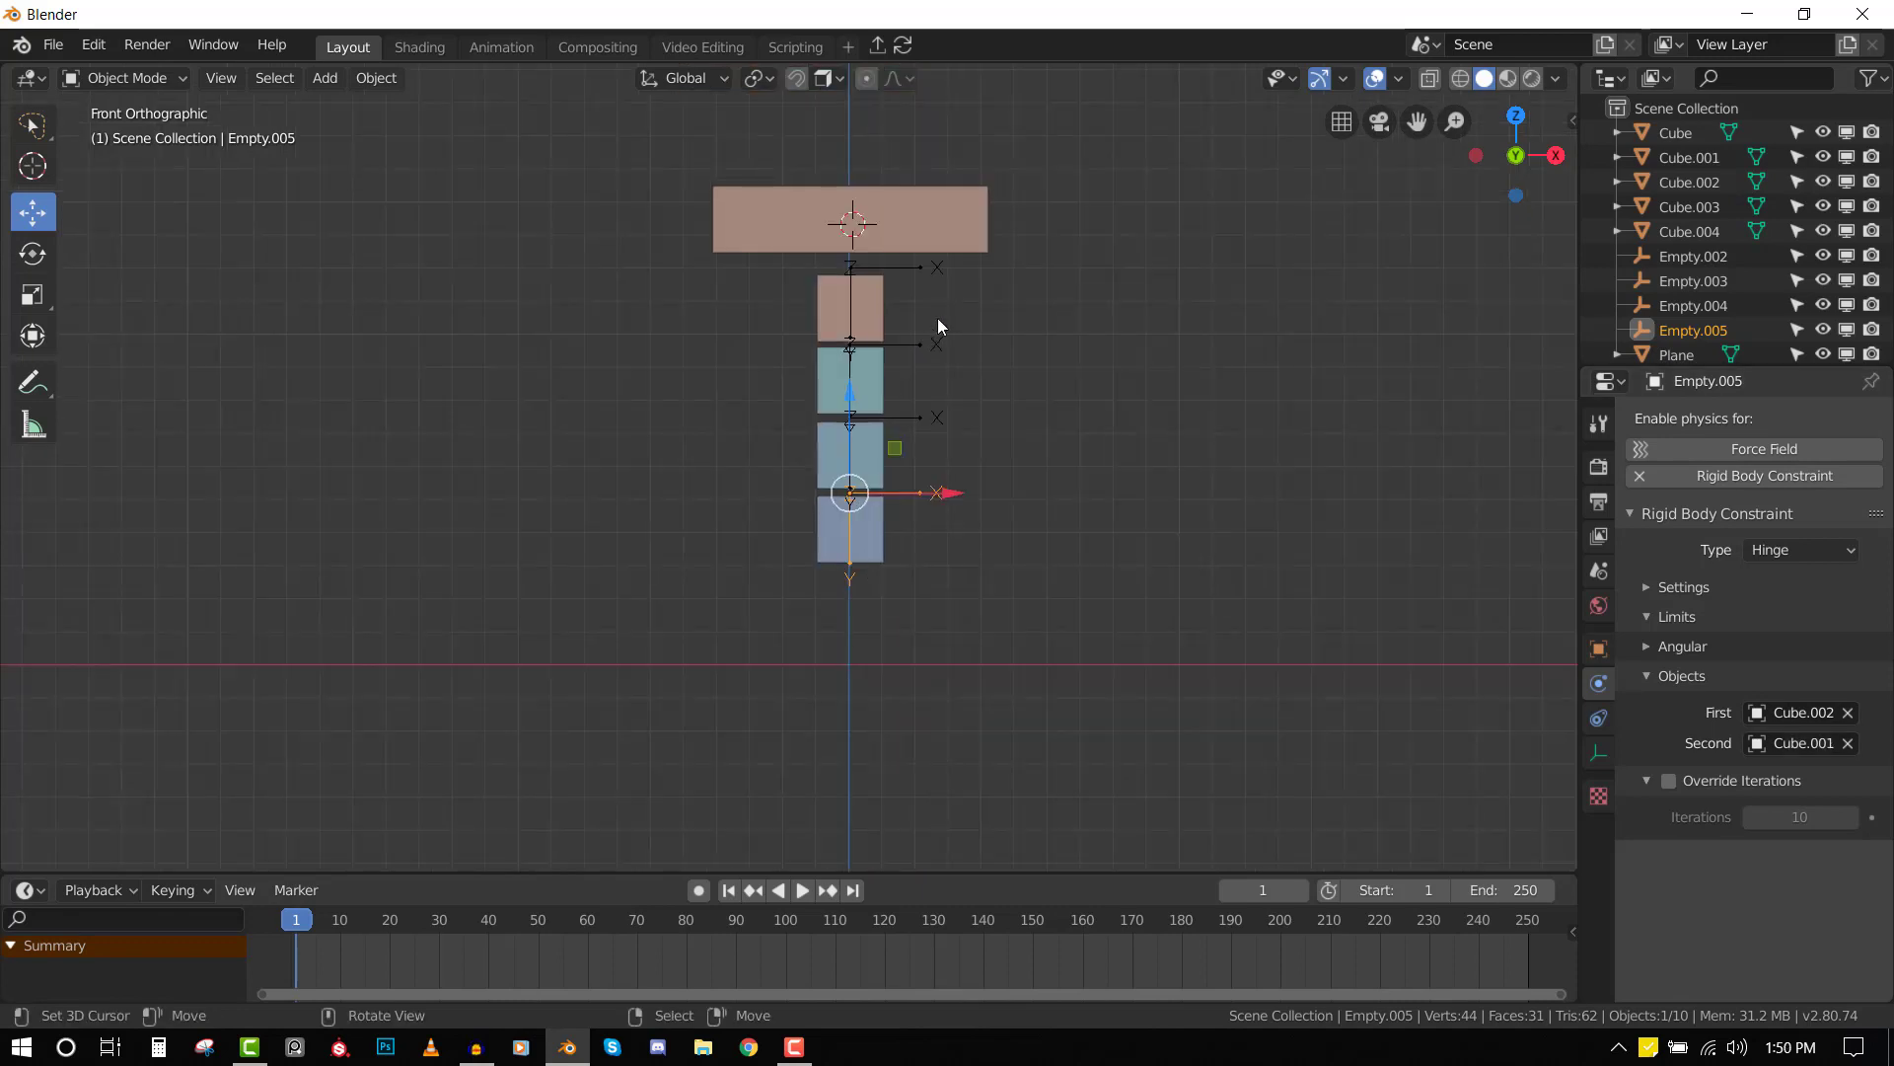
# - Test-play the hinged chain, rewind to frame 1, and deselect everything
pyautogui.press('space')
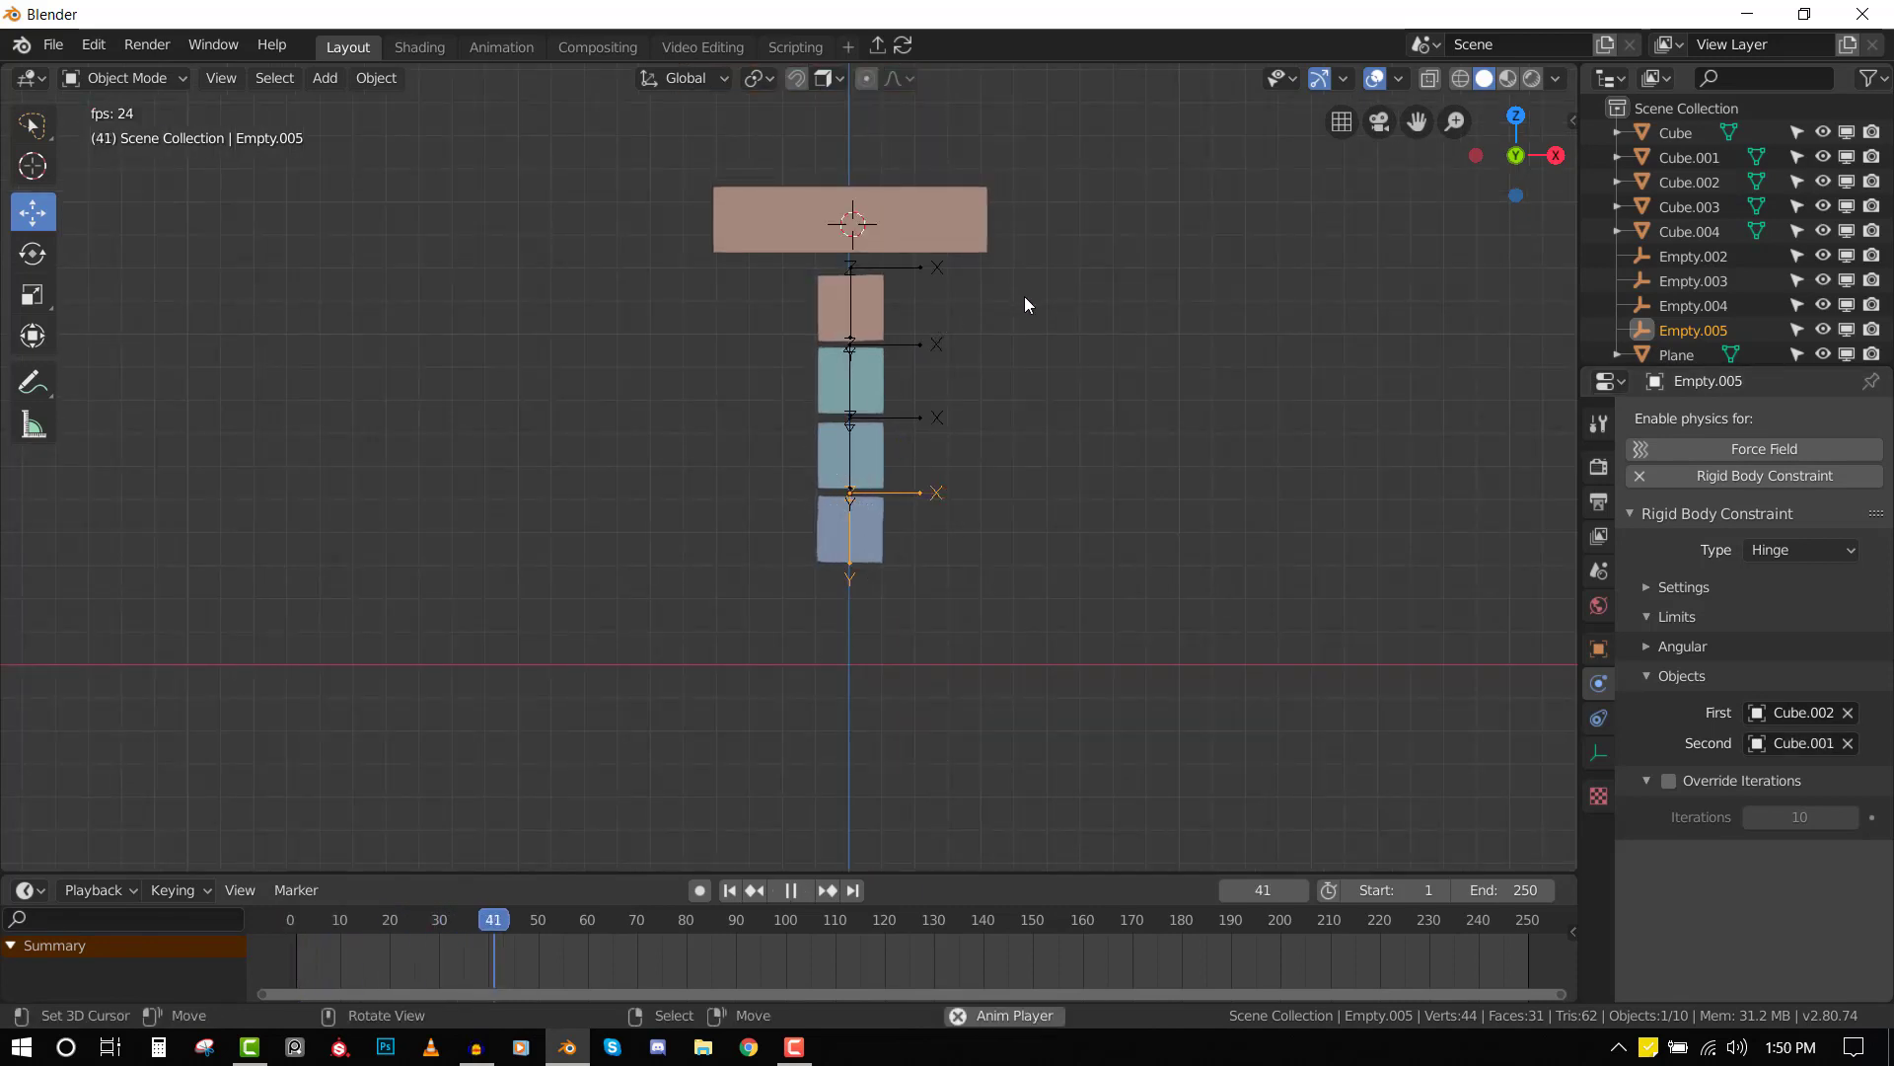
pyautogui.moveTo(1021, 300); pyautogui.dragTo(963, 297, button='middle')
pyautogui.press('KP_1')
pyautogui.press('space')
pyautogui.hotkey('shift', 'Left')
pyautogui.hotkey('alt', 'a')
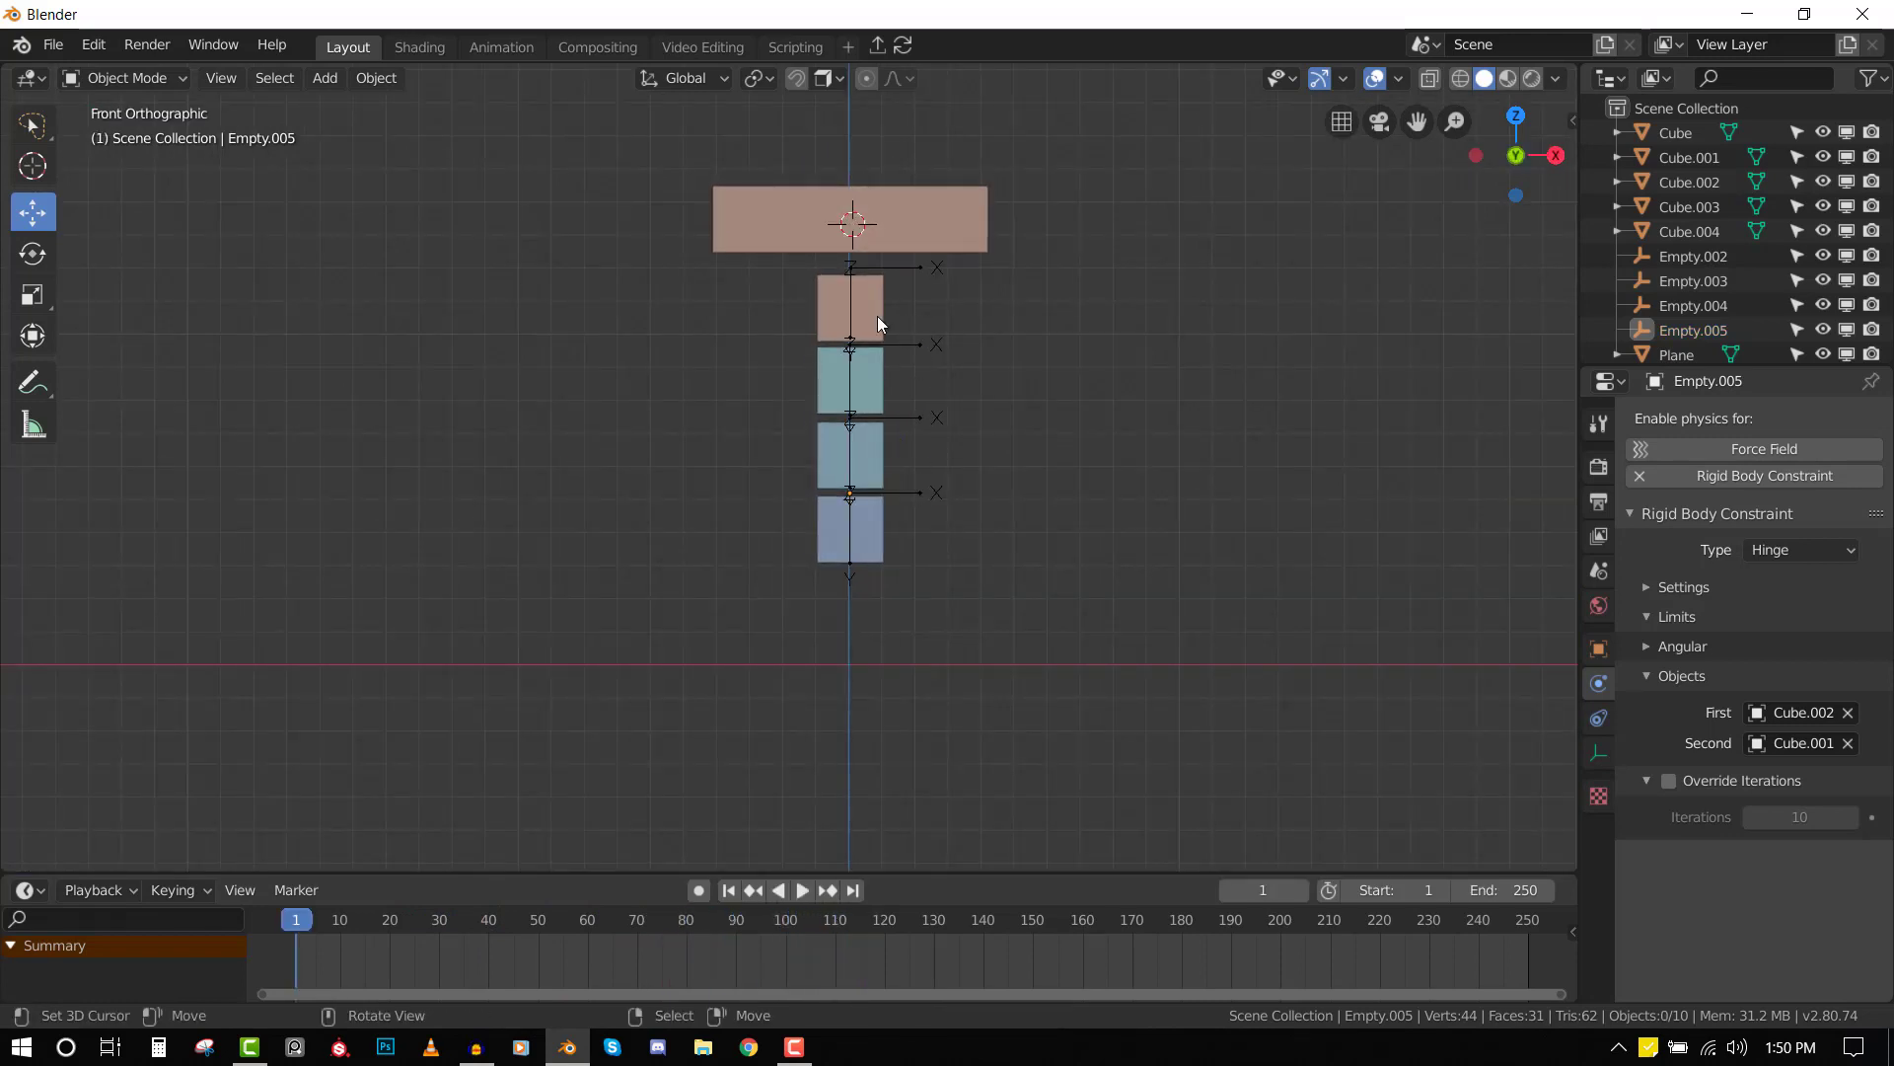
# - Box-select the cubes, empties and top block, rotate them to a tilt, and play to watch the swing
pyautogui.press('a')
pyautogui.click(892, 524)
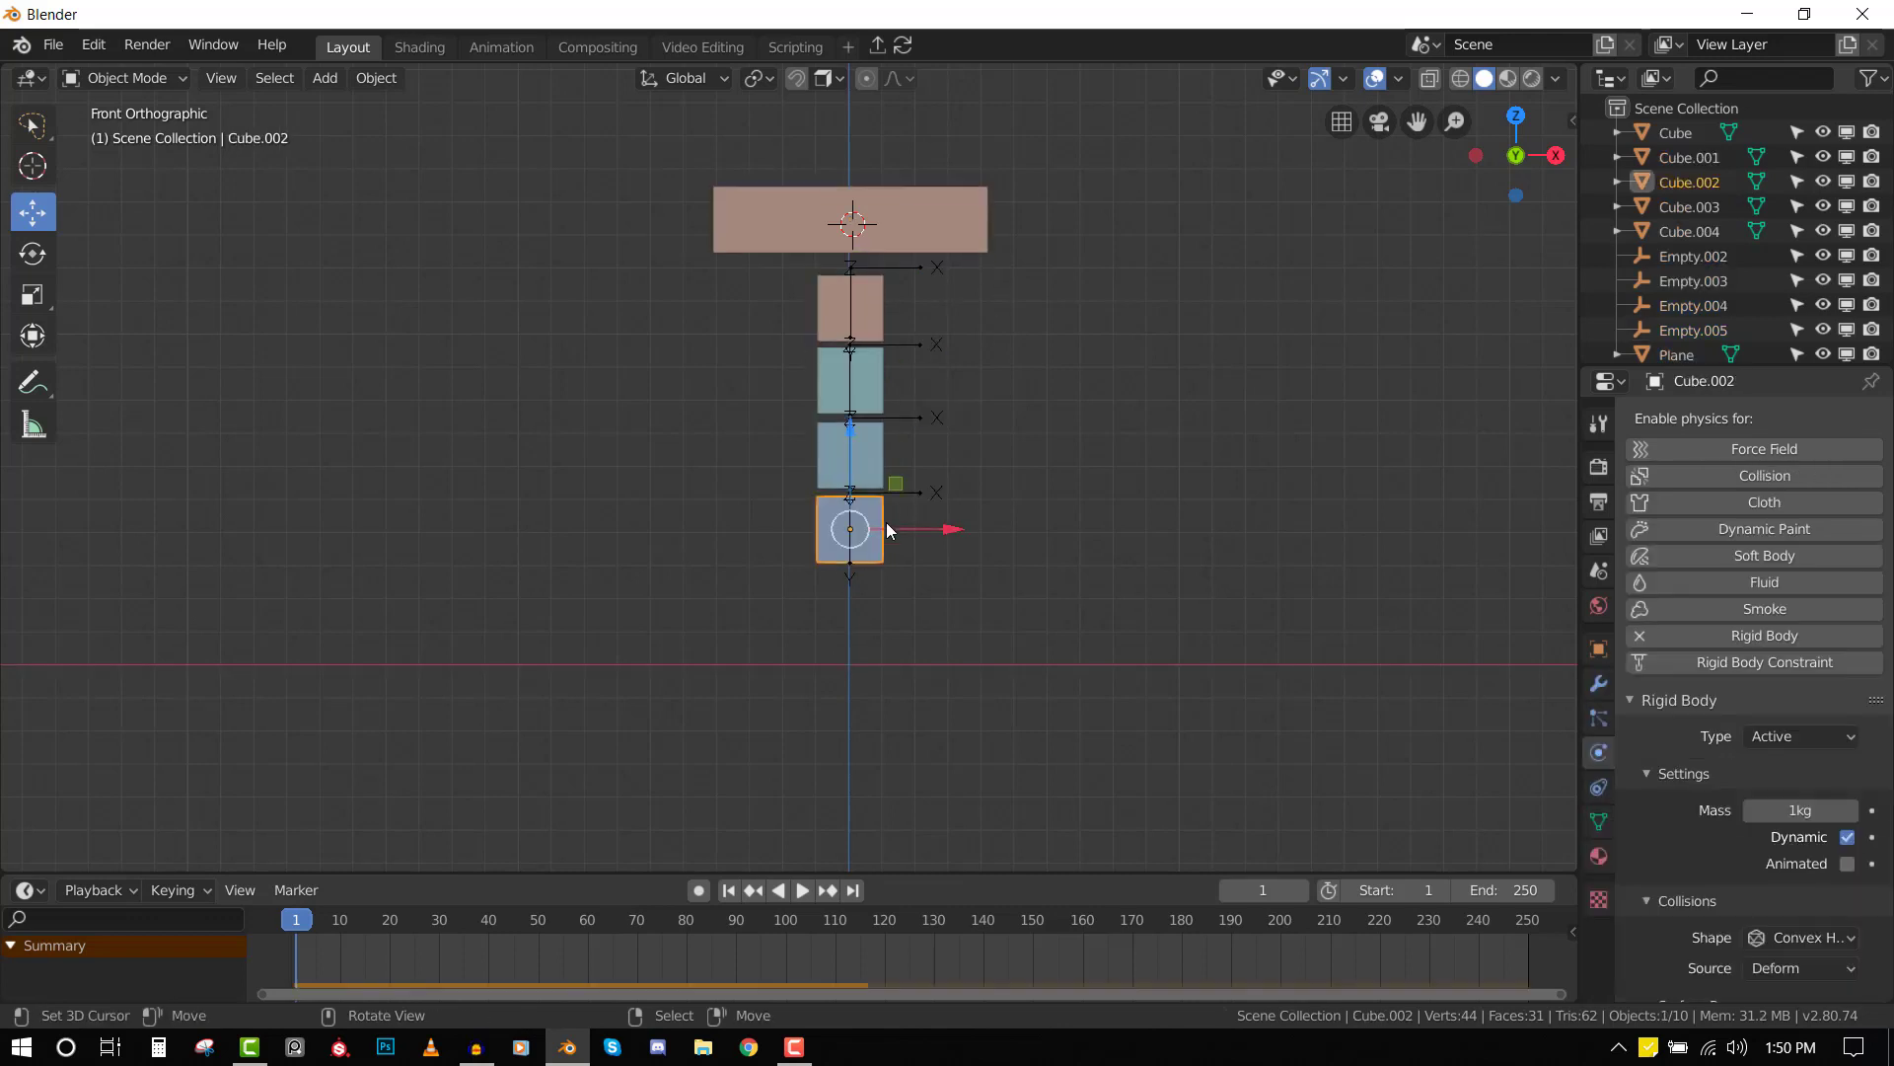
pyautogui.moveTo(594, 155); pyautogui.dragTo(1301, 632)
pyautogui.press('r')
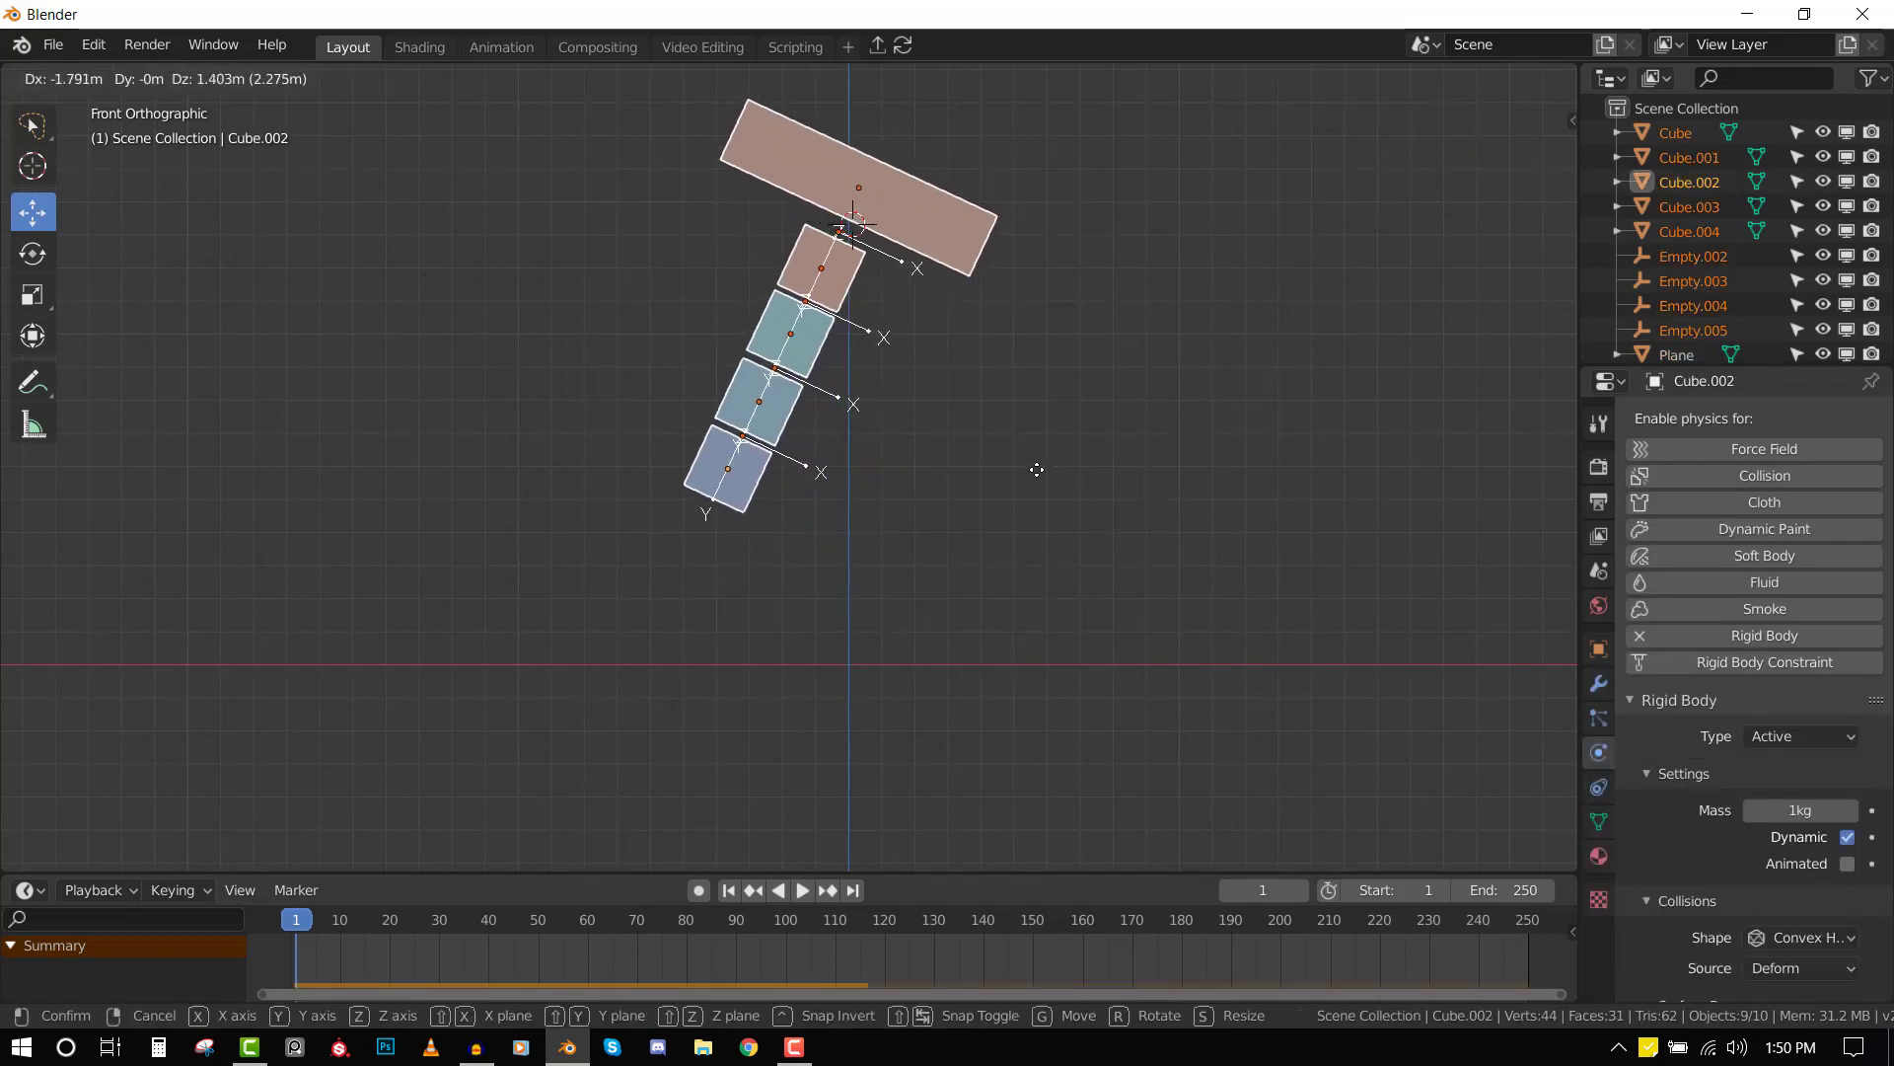
pyautogui.click(1038, 470)
pyautogui.press('space')
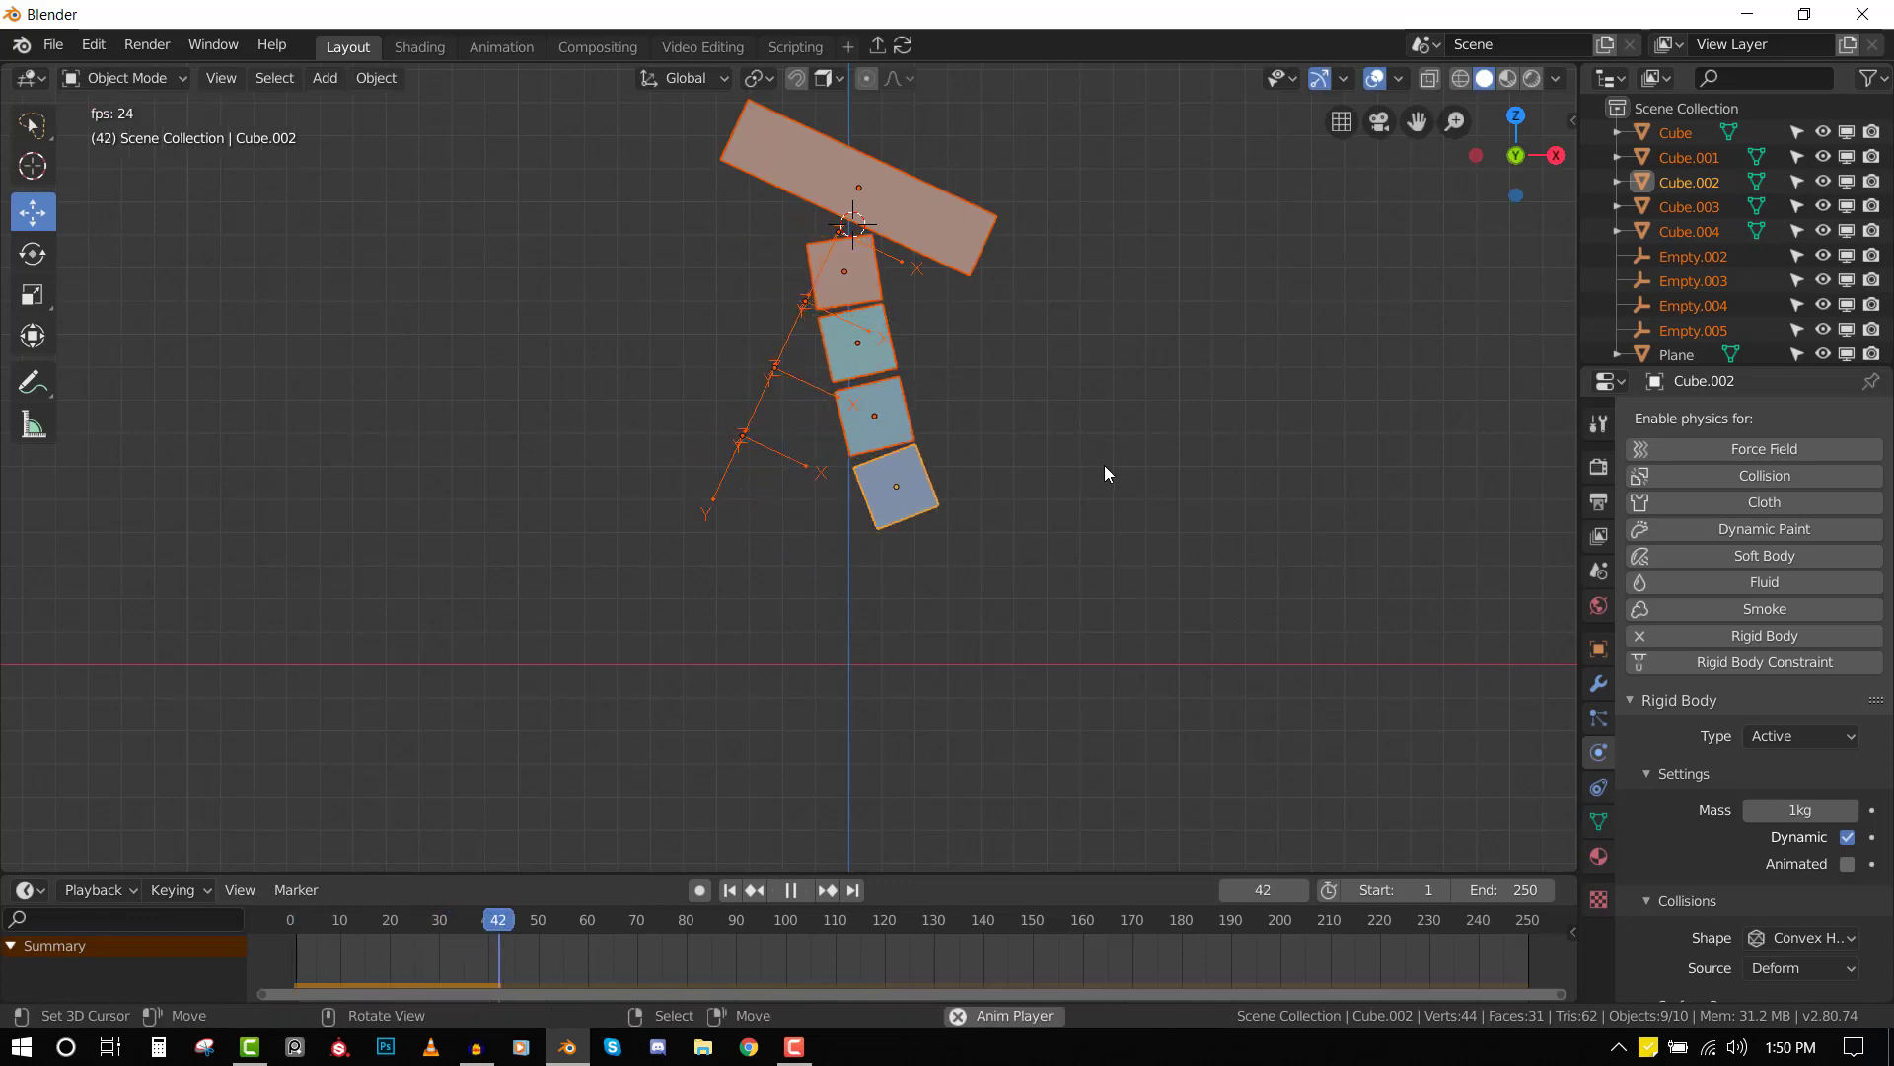
pyautogui.moveTo(1110, 464); pyautogui.dragTo(1116, 503, button='middle')
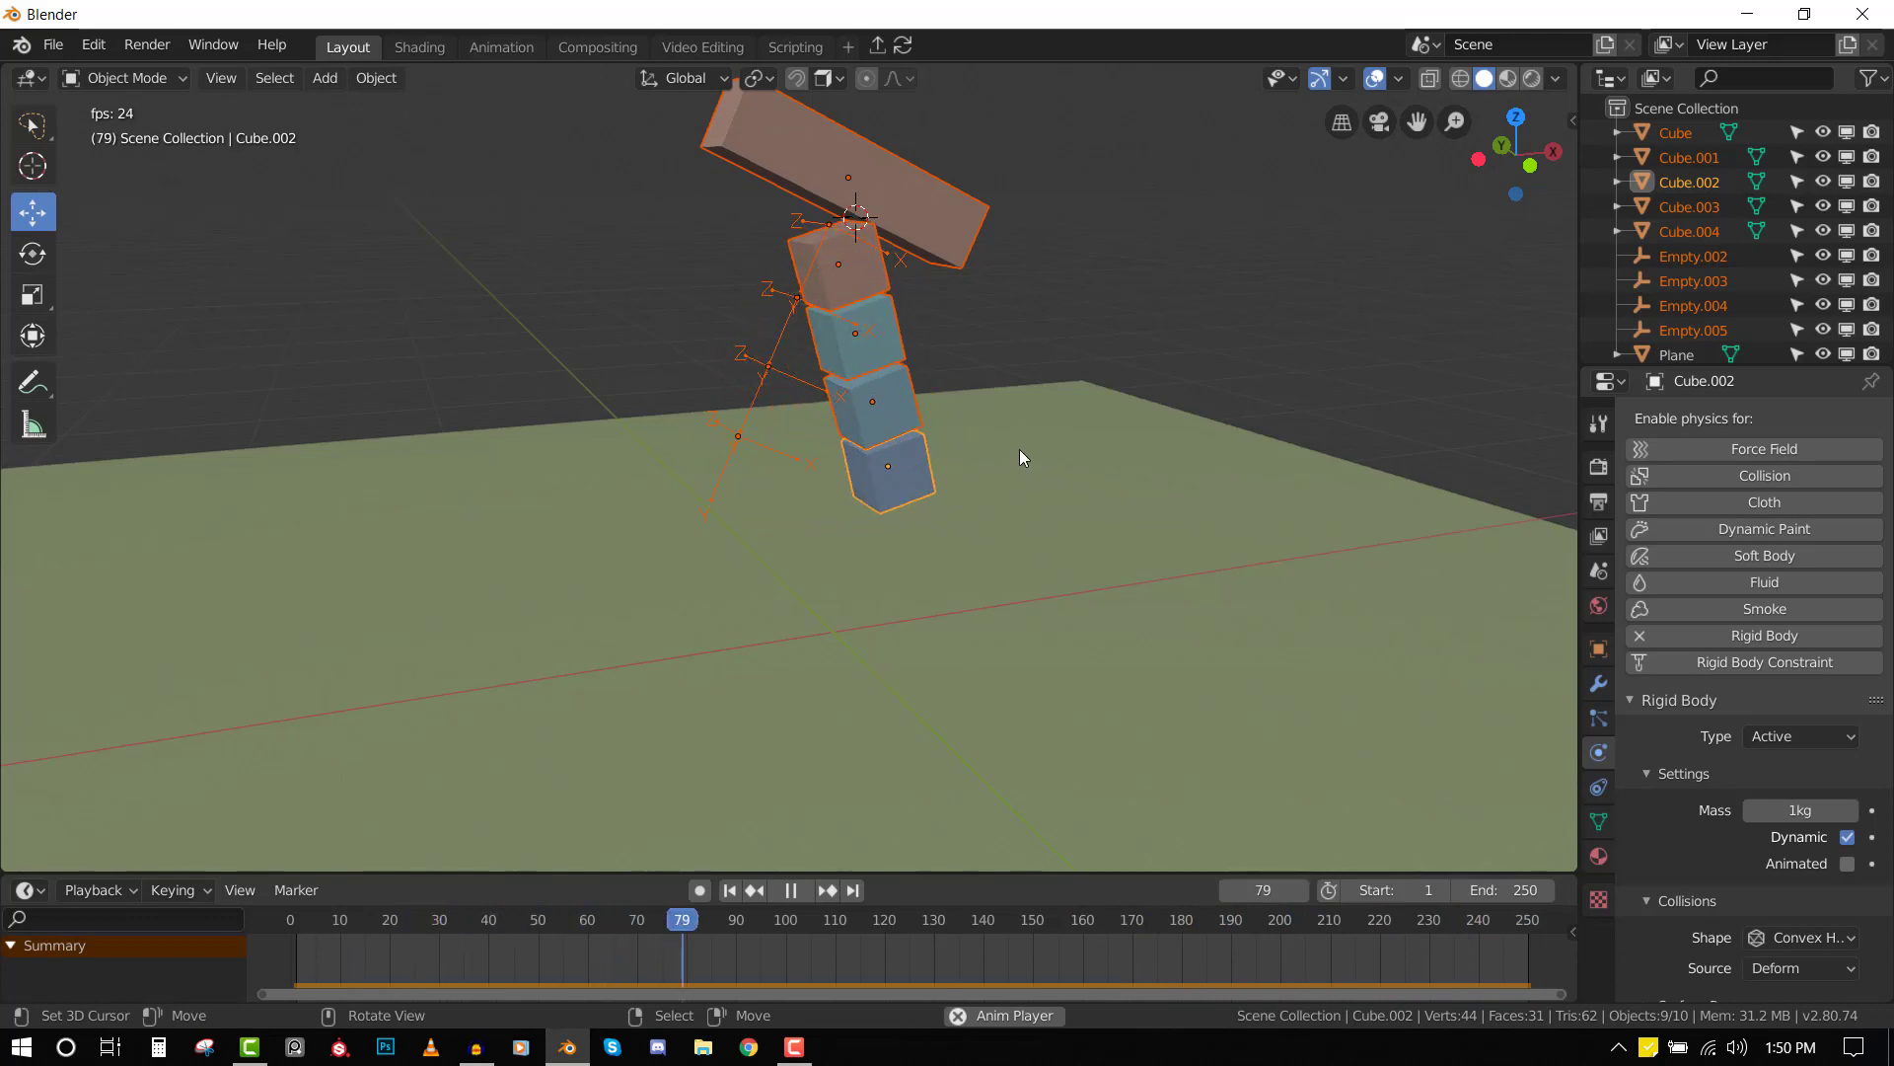
pyautogui.press('KP_1')
# - Rewind to frame 1 and rotate hinge empty Empty.004 to a new angle
pyautogui.press('space')
pyautogui.hotkey('shift', 'Left')
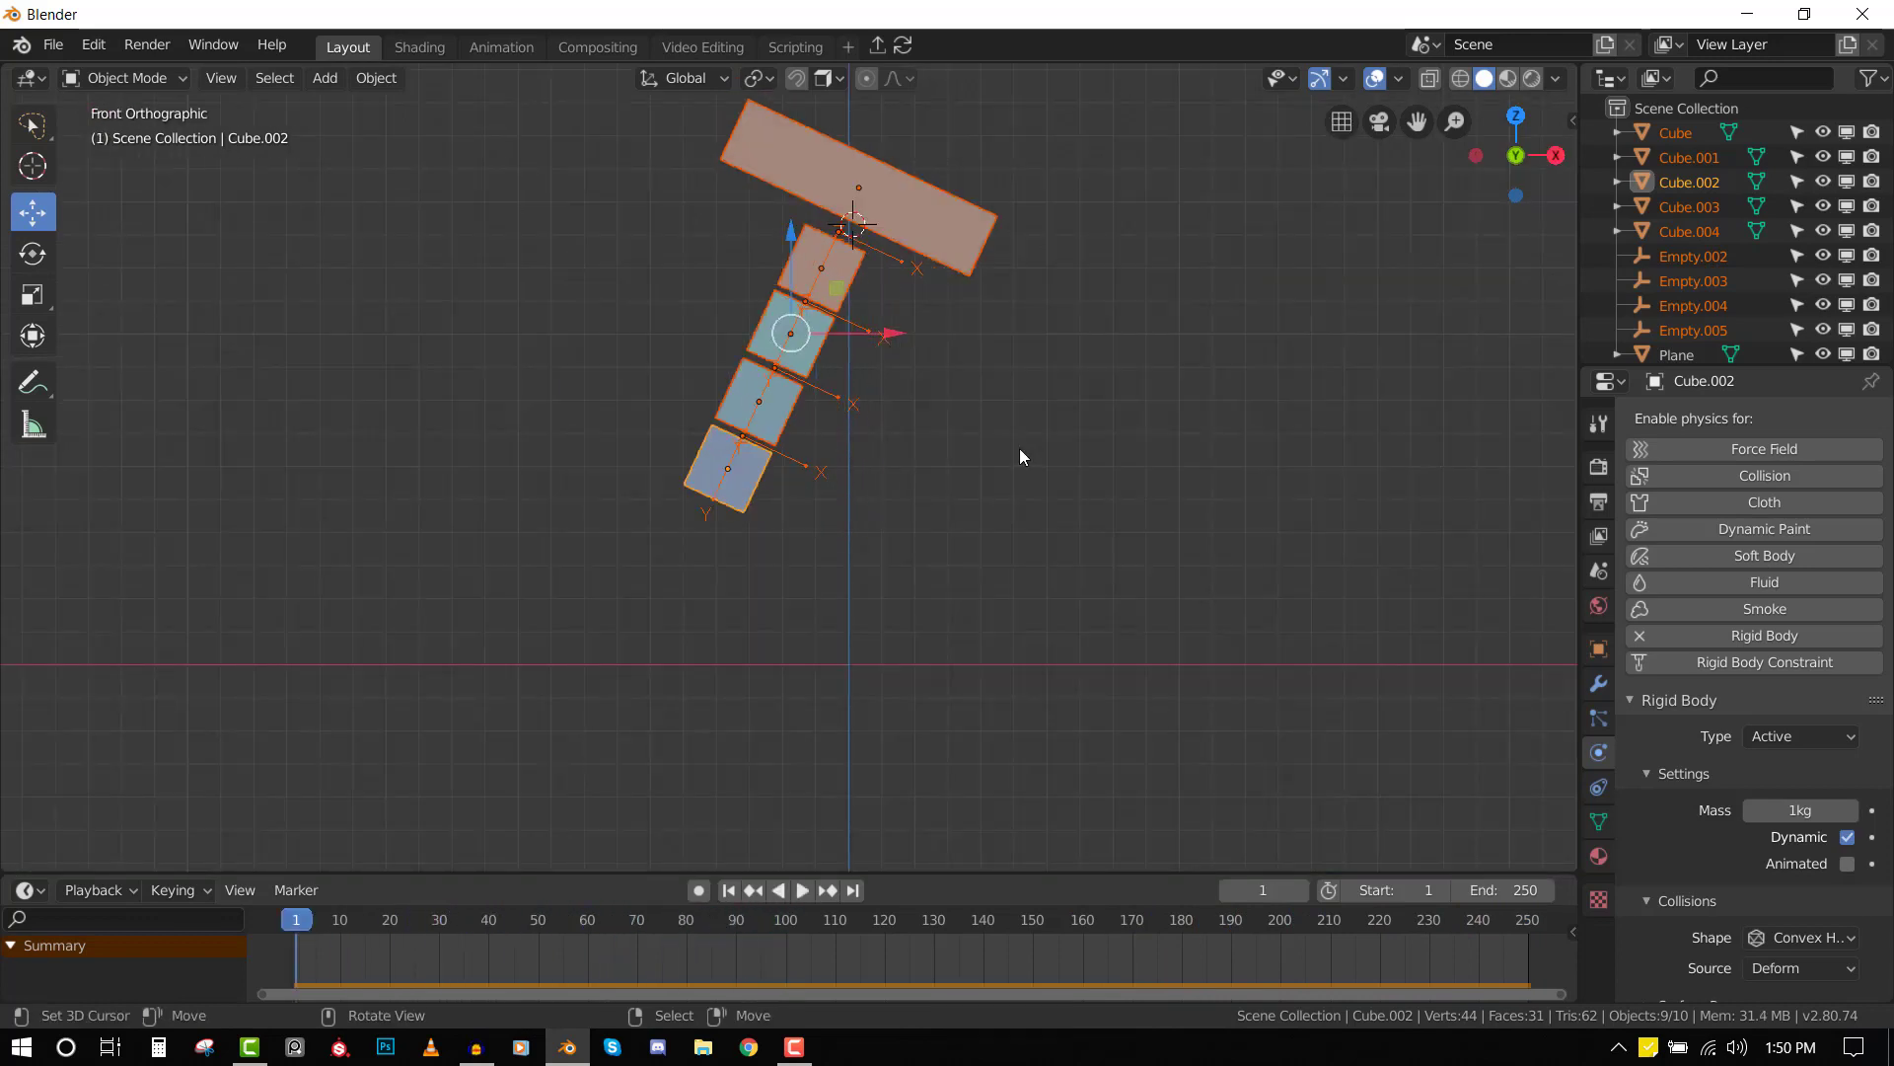
pyautogui.hotkey('alt', 'a')
pyautogui.click(833, 395)
pyautogui.scroll(4, 868, 384)
pyautogui.press('r')
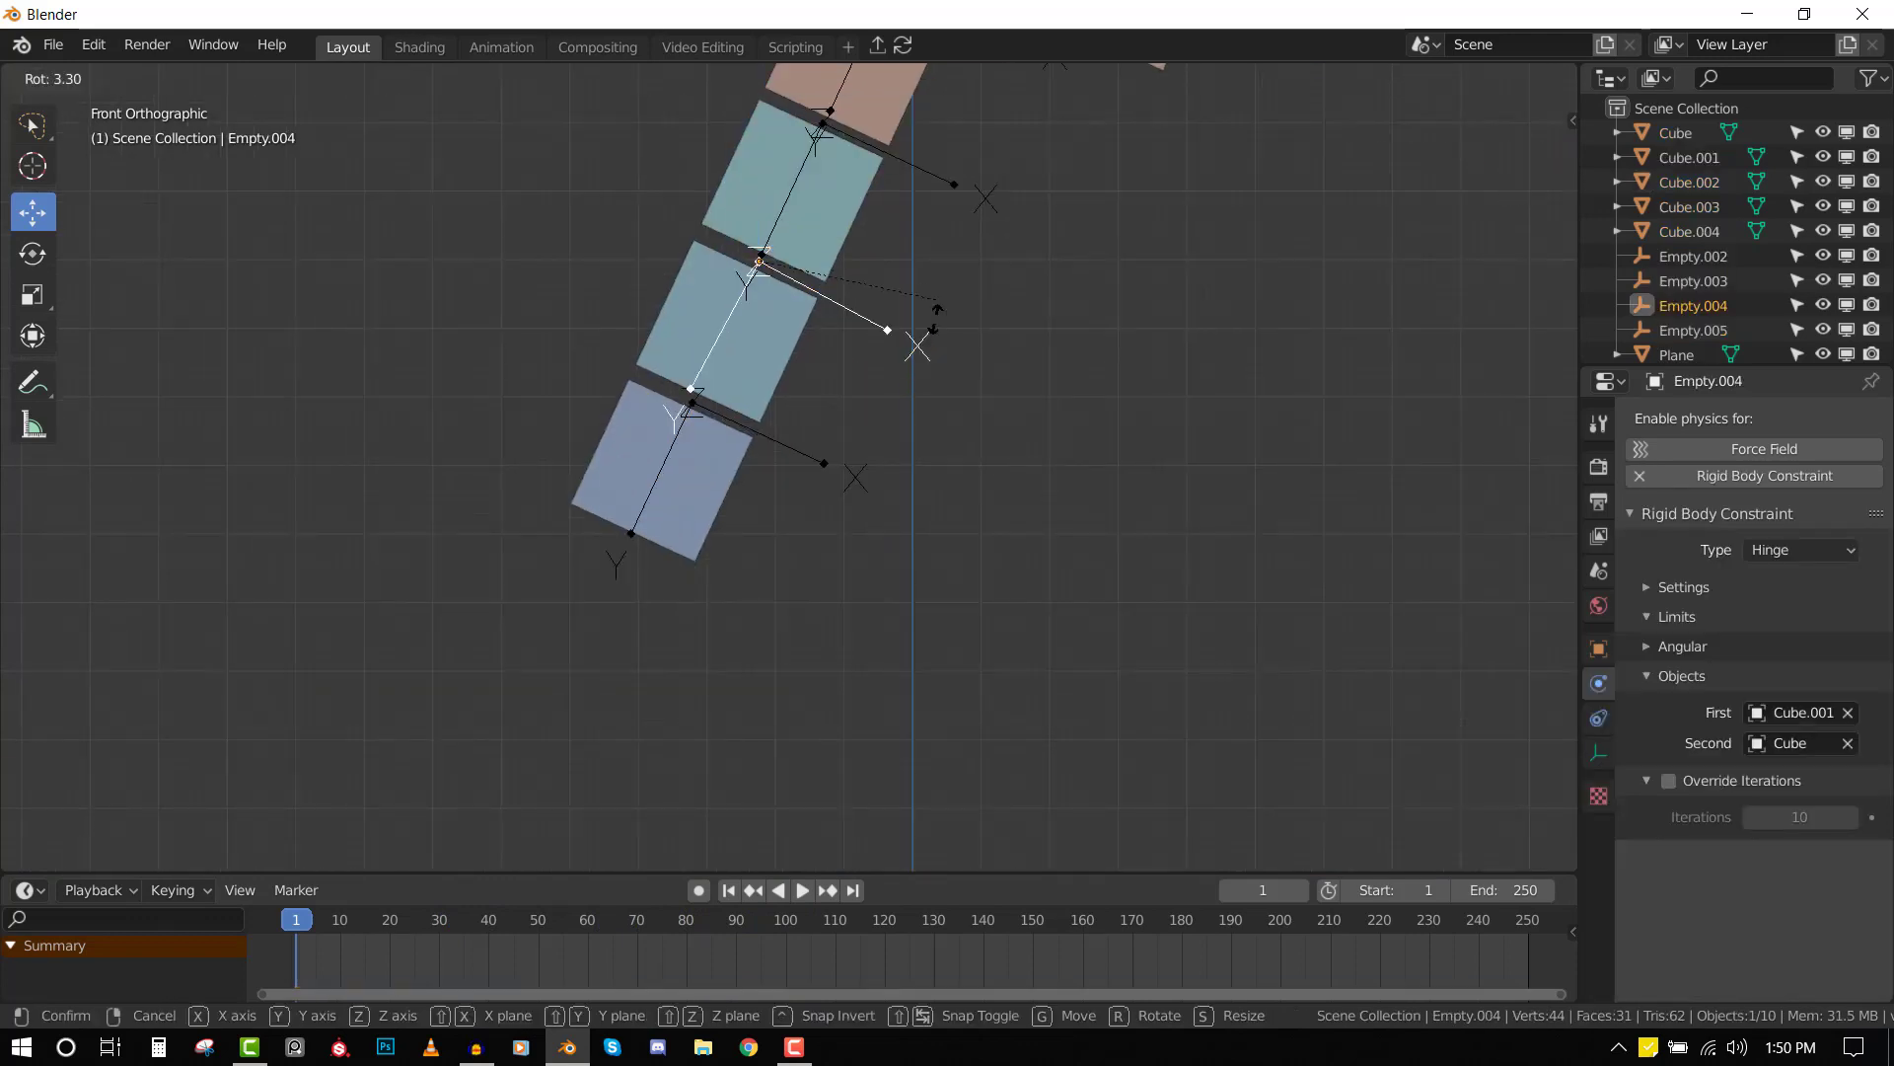
pyautogui.click(718, 498)
pyautogui.moveTo(718, 498); pyautogui.dragTo(806, 468, button='middle')
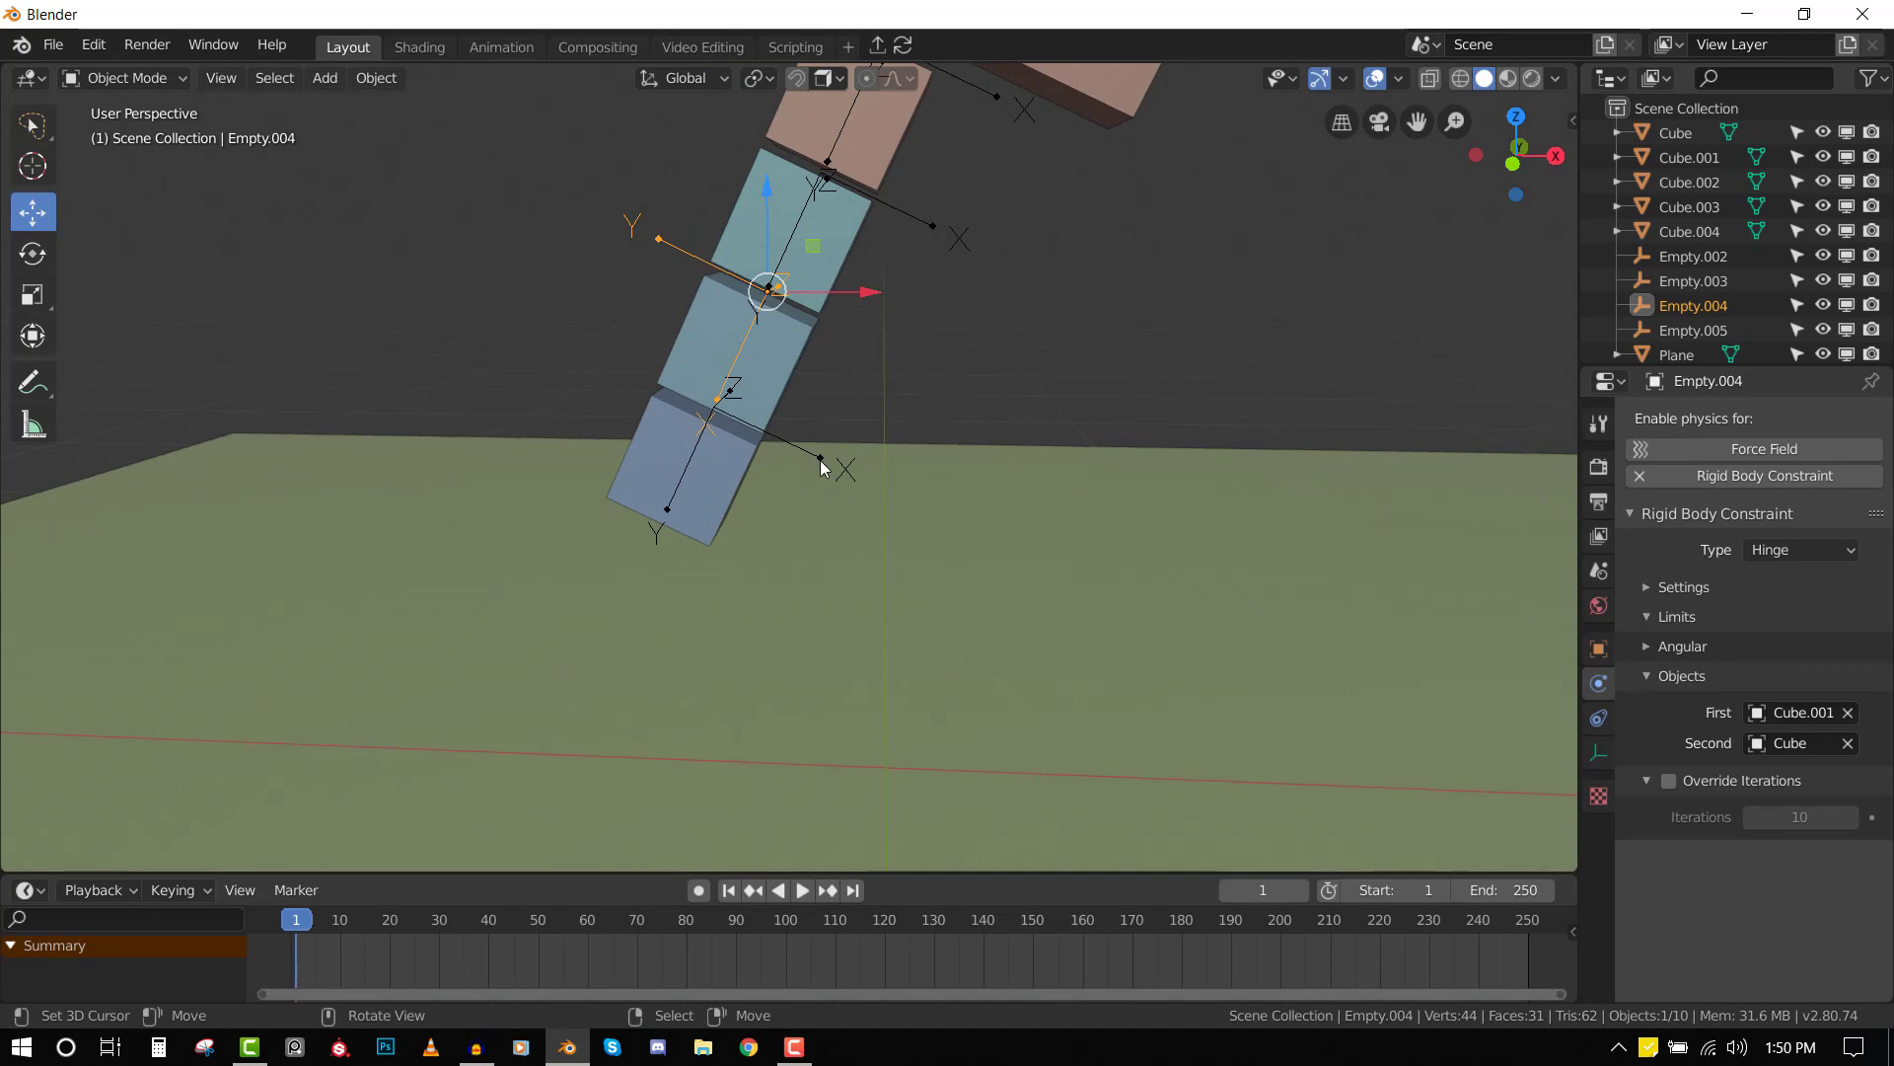
# - Select Empty.005, check it from the side, and test-play the simulation before rewinding
pyautogui.click(825, 468)
pyautogui.press('KP_3')
pyautogui.press('KP_1')
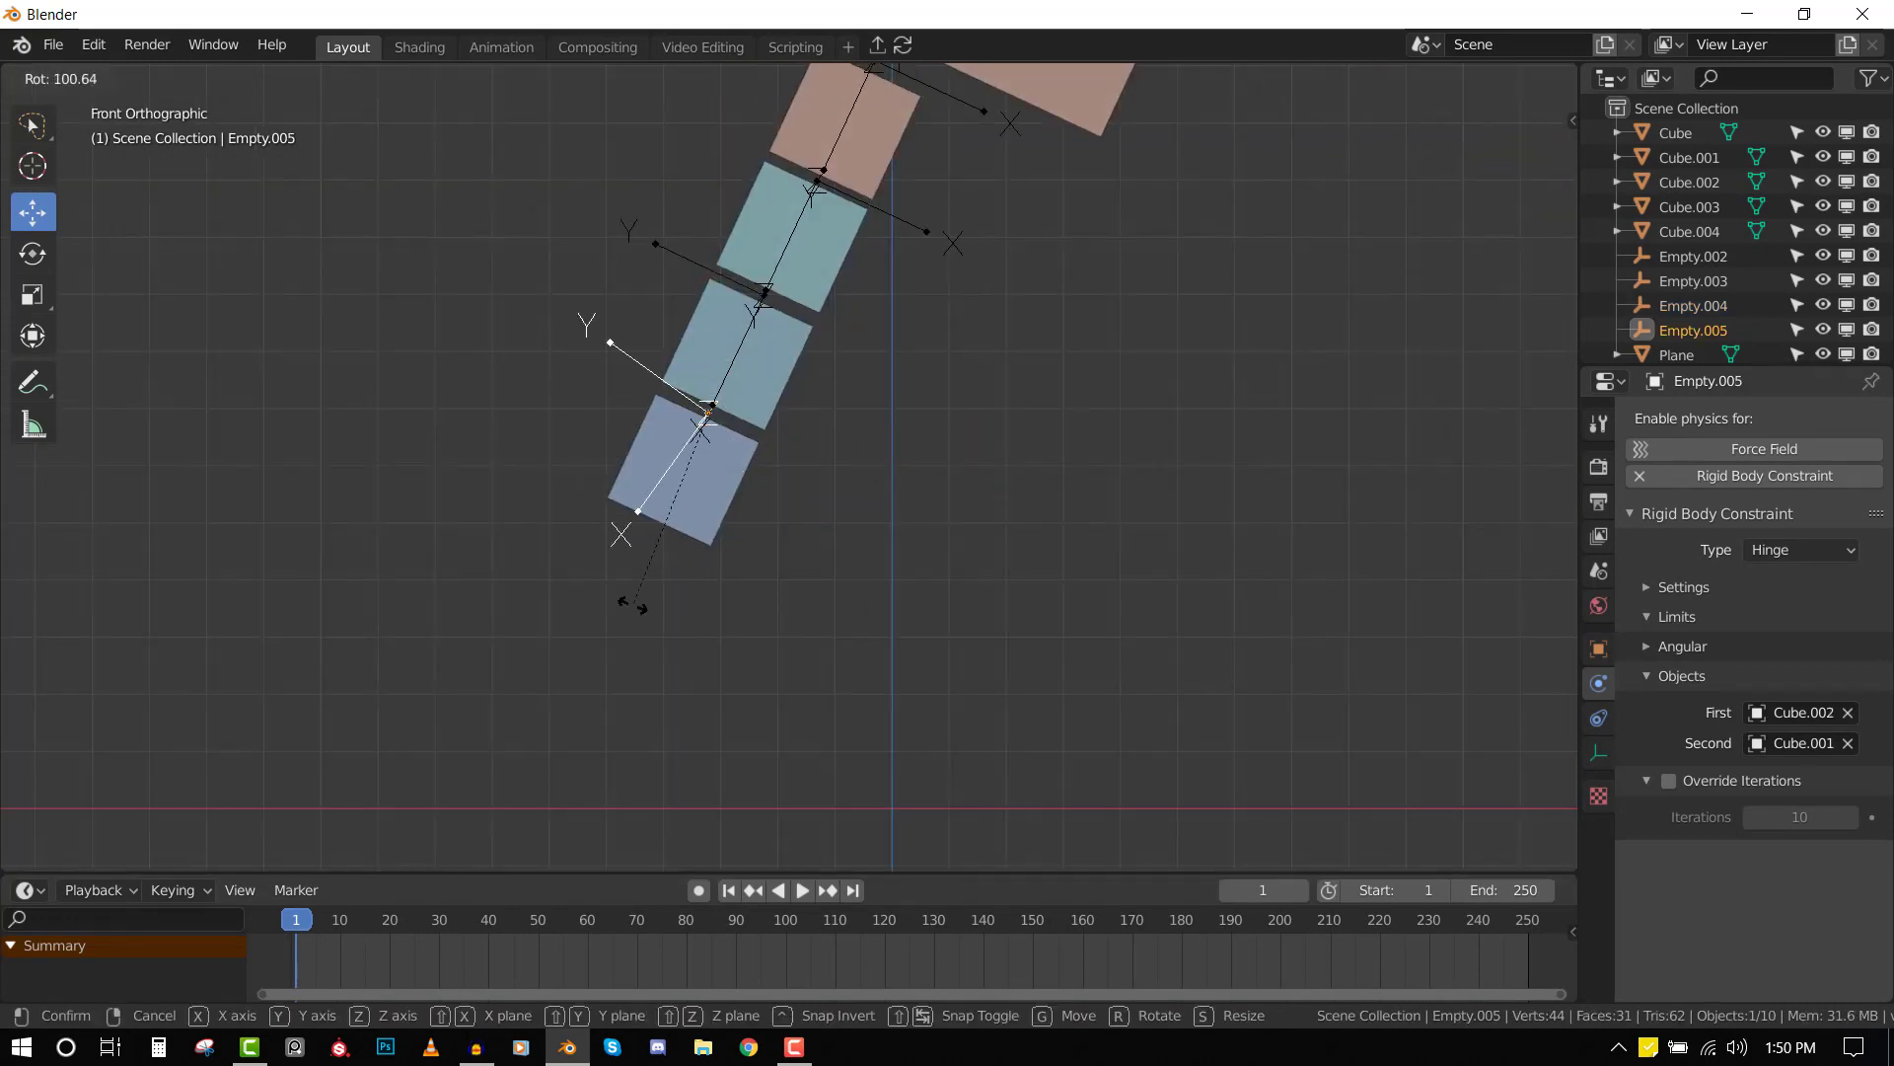
pyautogui.press('space')
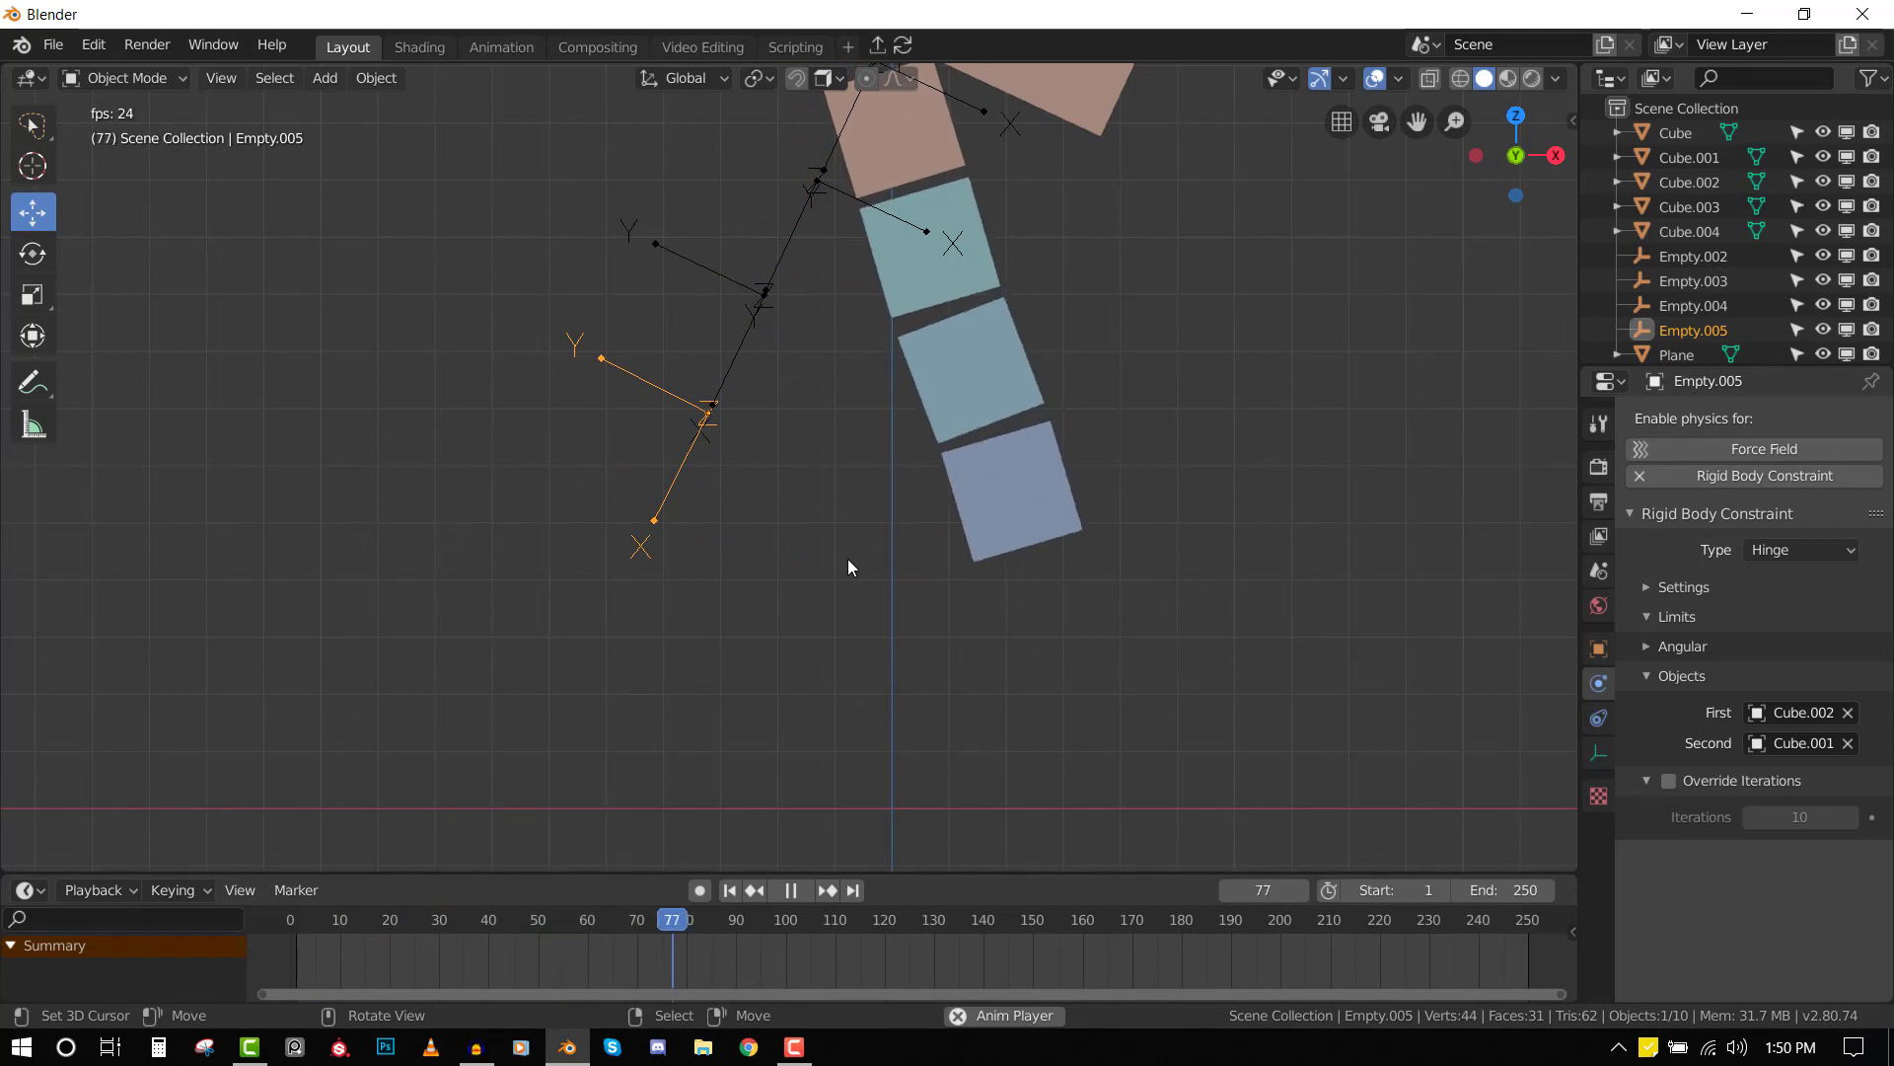
pyautogui.moveTo(844, 501); pyautogui.dragTo(657, 501, button='middle')
pyautogui.press('space')
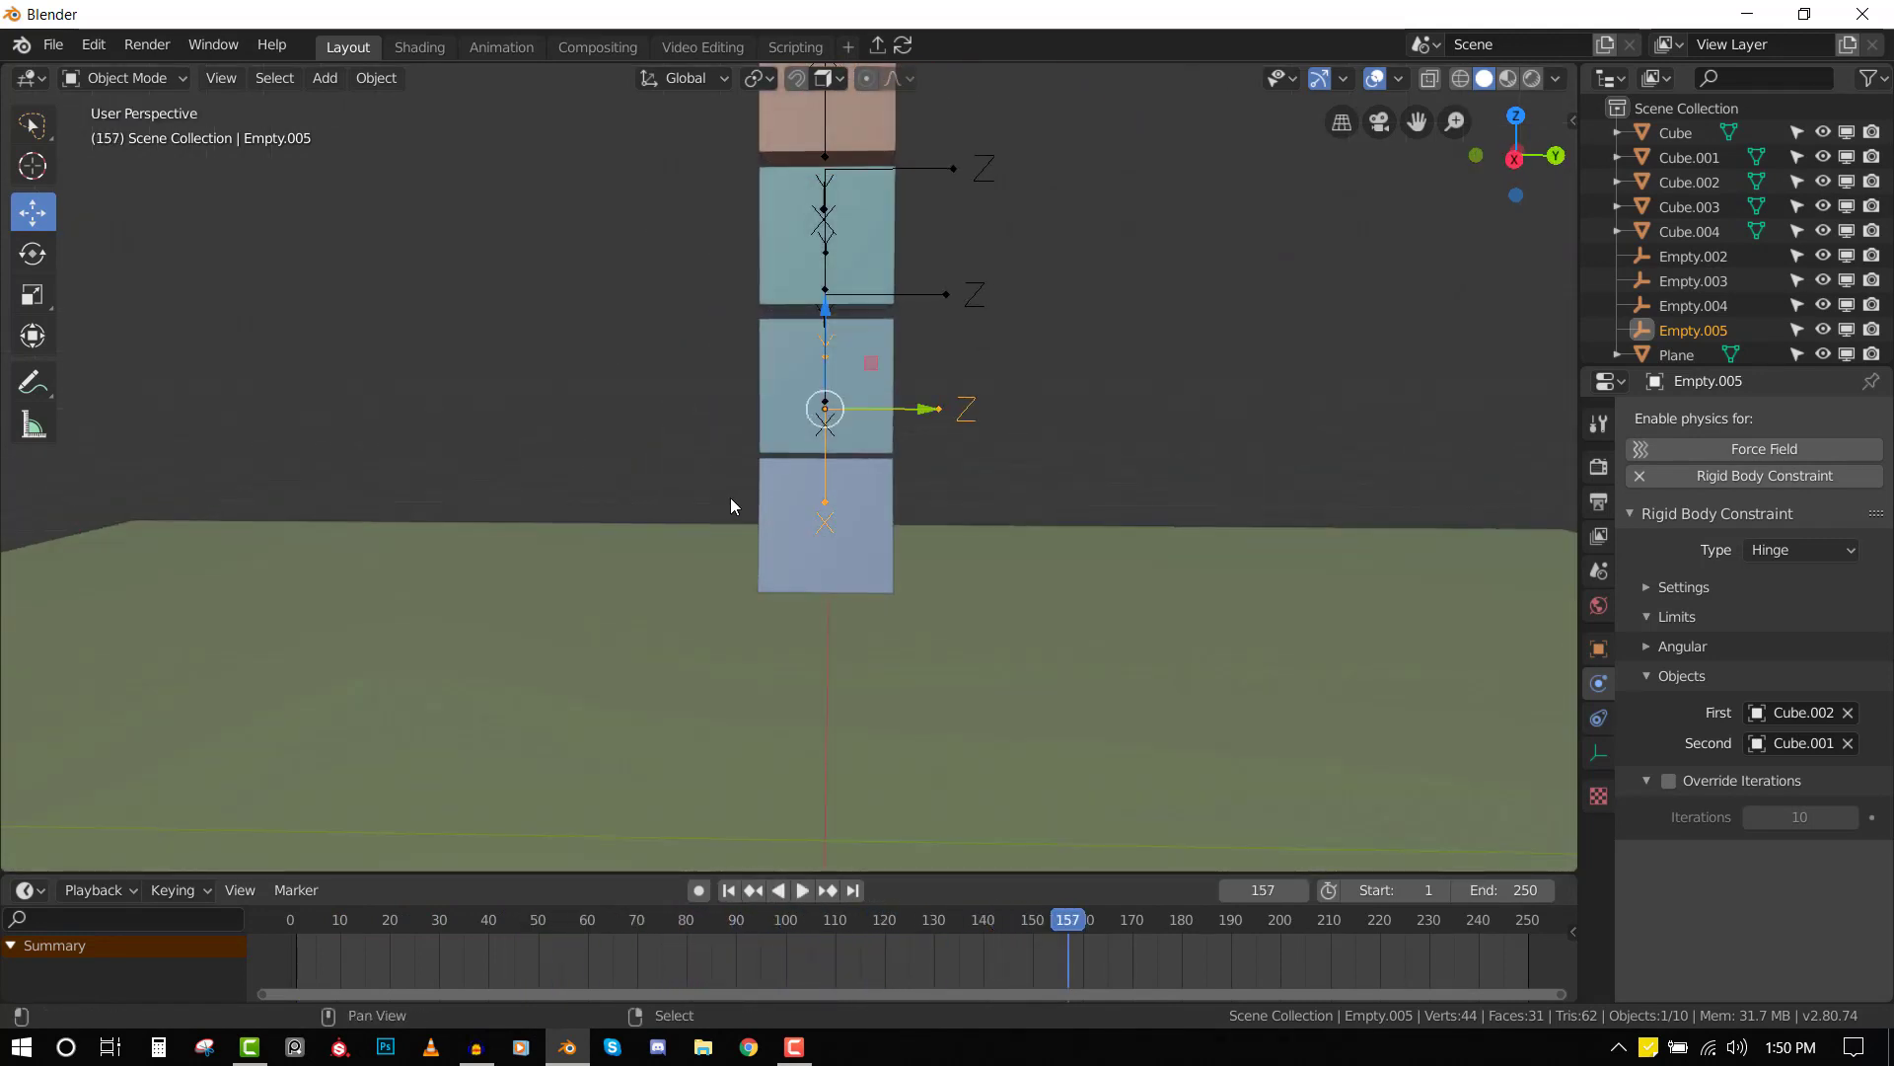
pyautogui.hotkey('shift', 'Left')
pyautogui.press('KP_1')
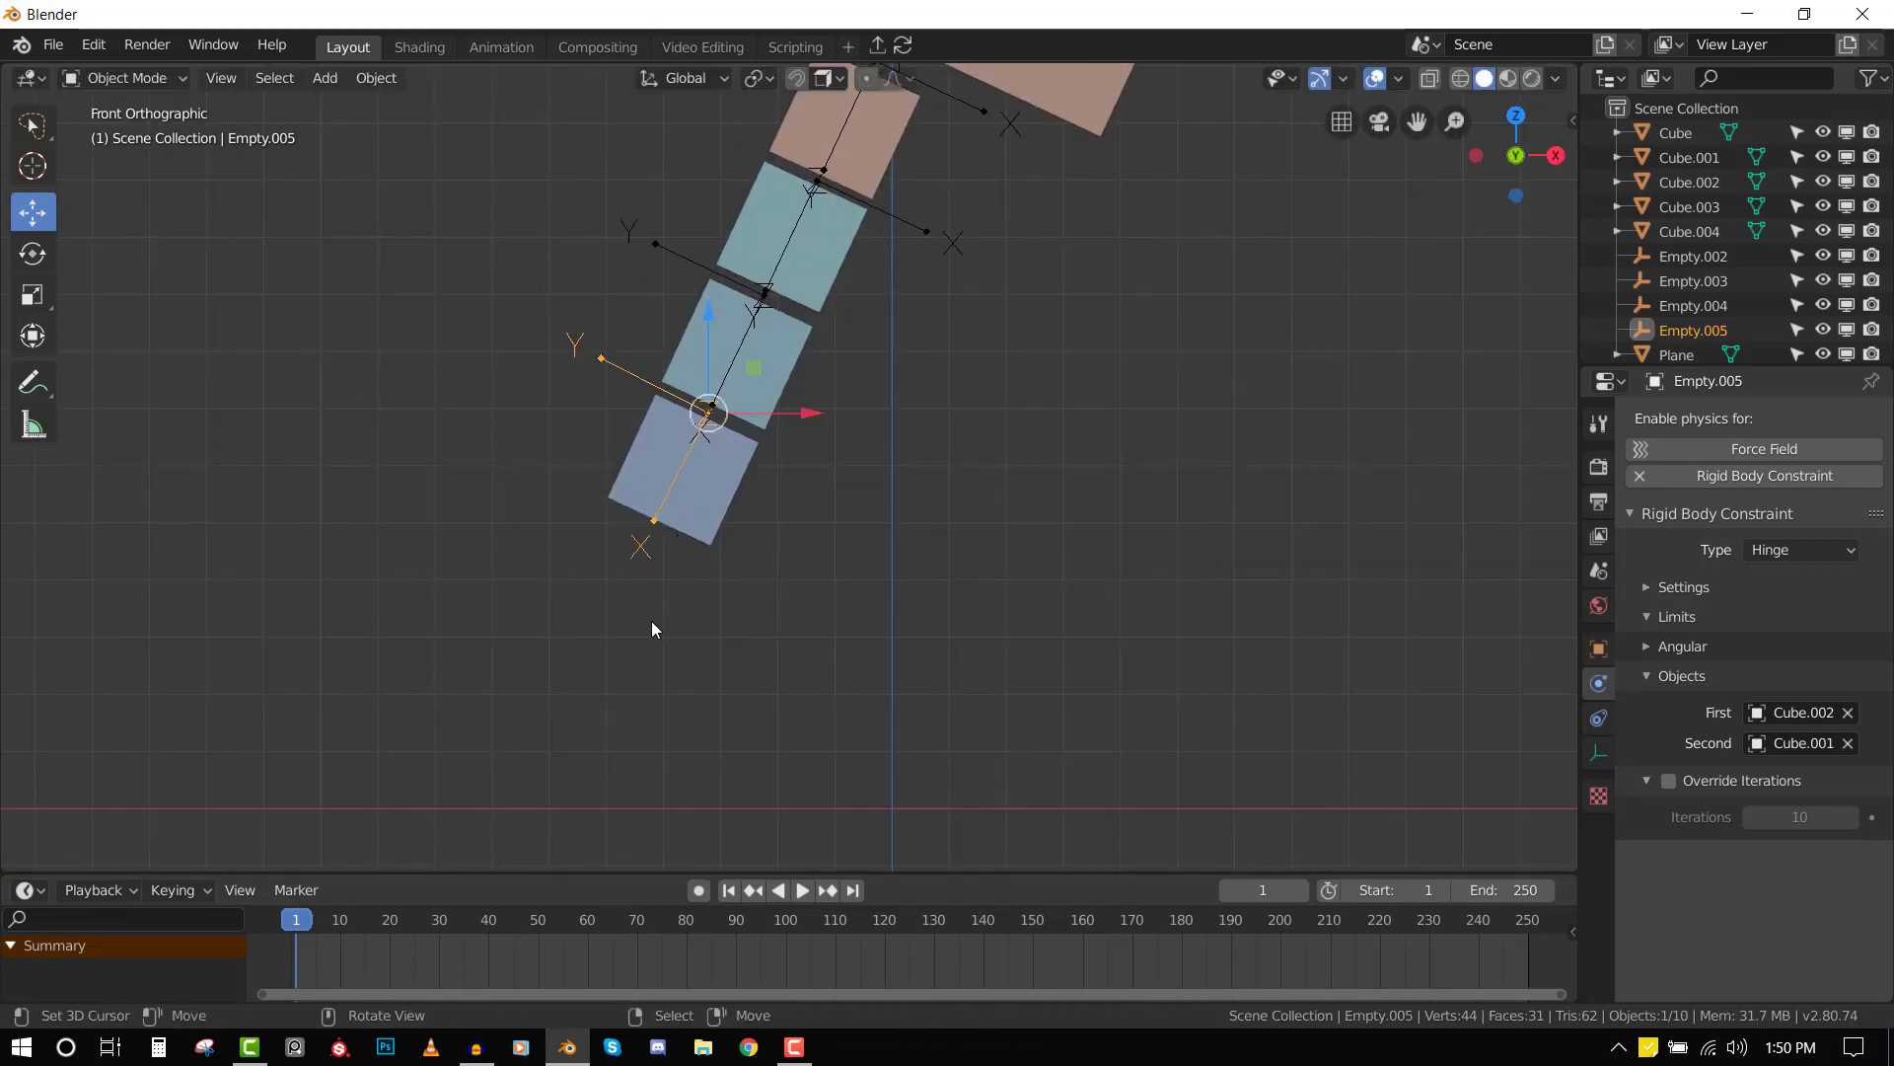
# - Rotate Empty.005 to a new angle and clear Empty.004's rotation back to upright
pyautogui.press('r')
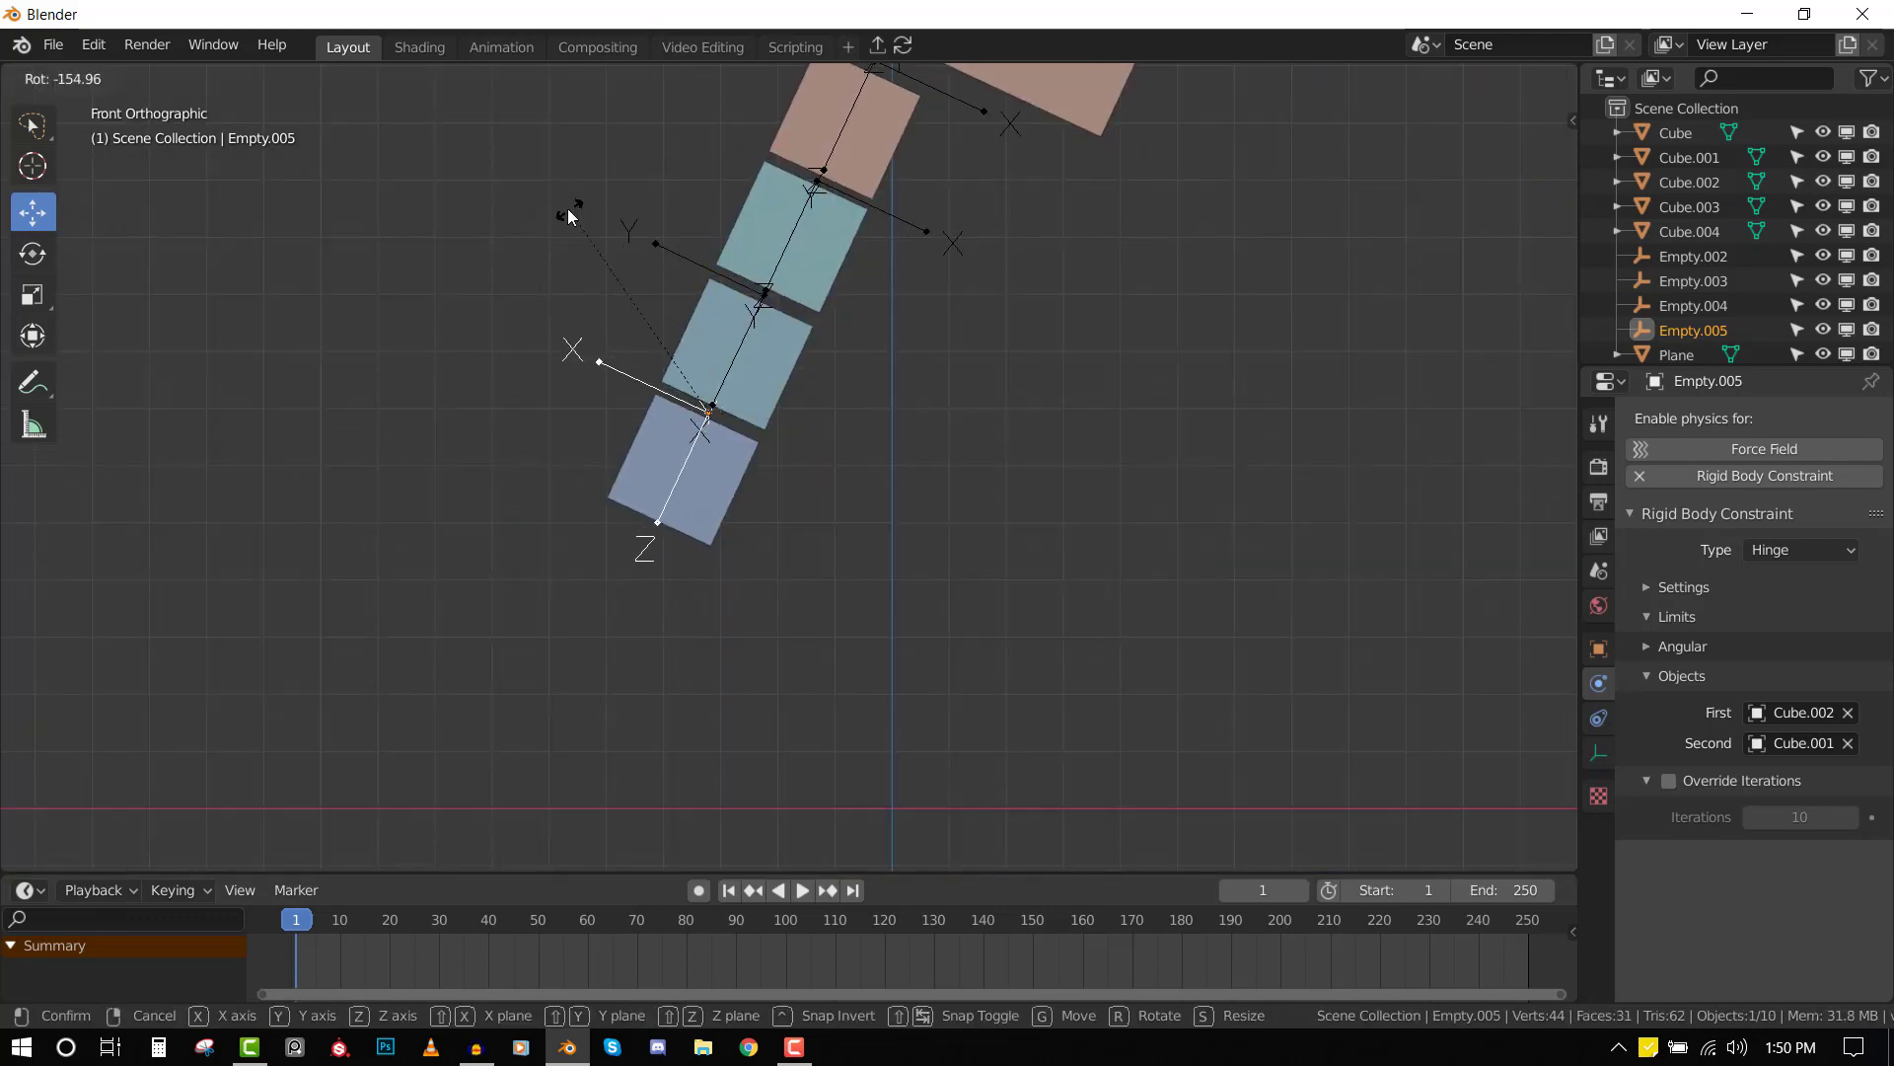
pyautogui.click(569, 215)
pyautogui.click(696, 267)
pyautogui.hotkey('alt', 'r')
pyautogui.press('r')
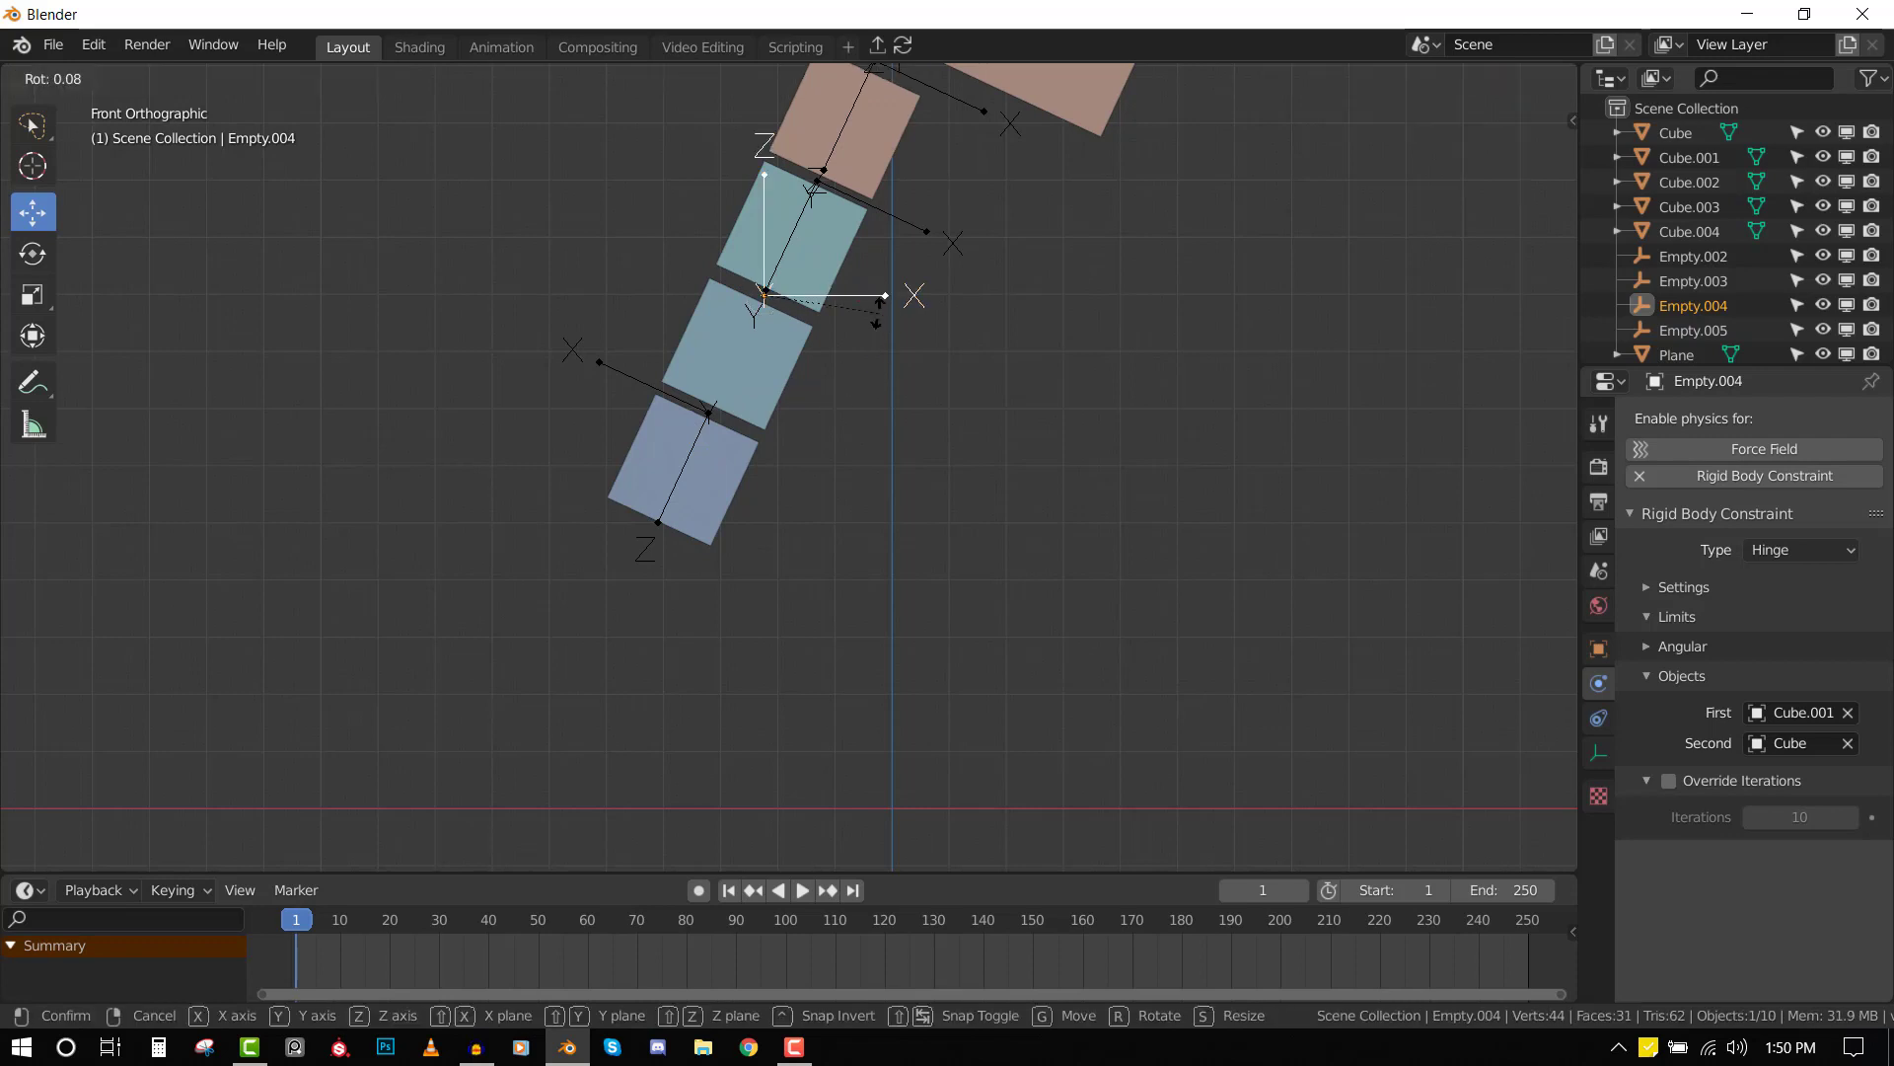
pyautogui.press('r')
pyautogui.press('r')
pyautogui.press('KP_3')
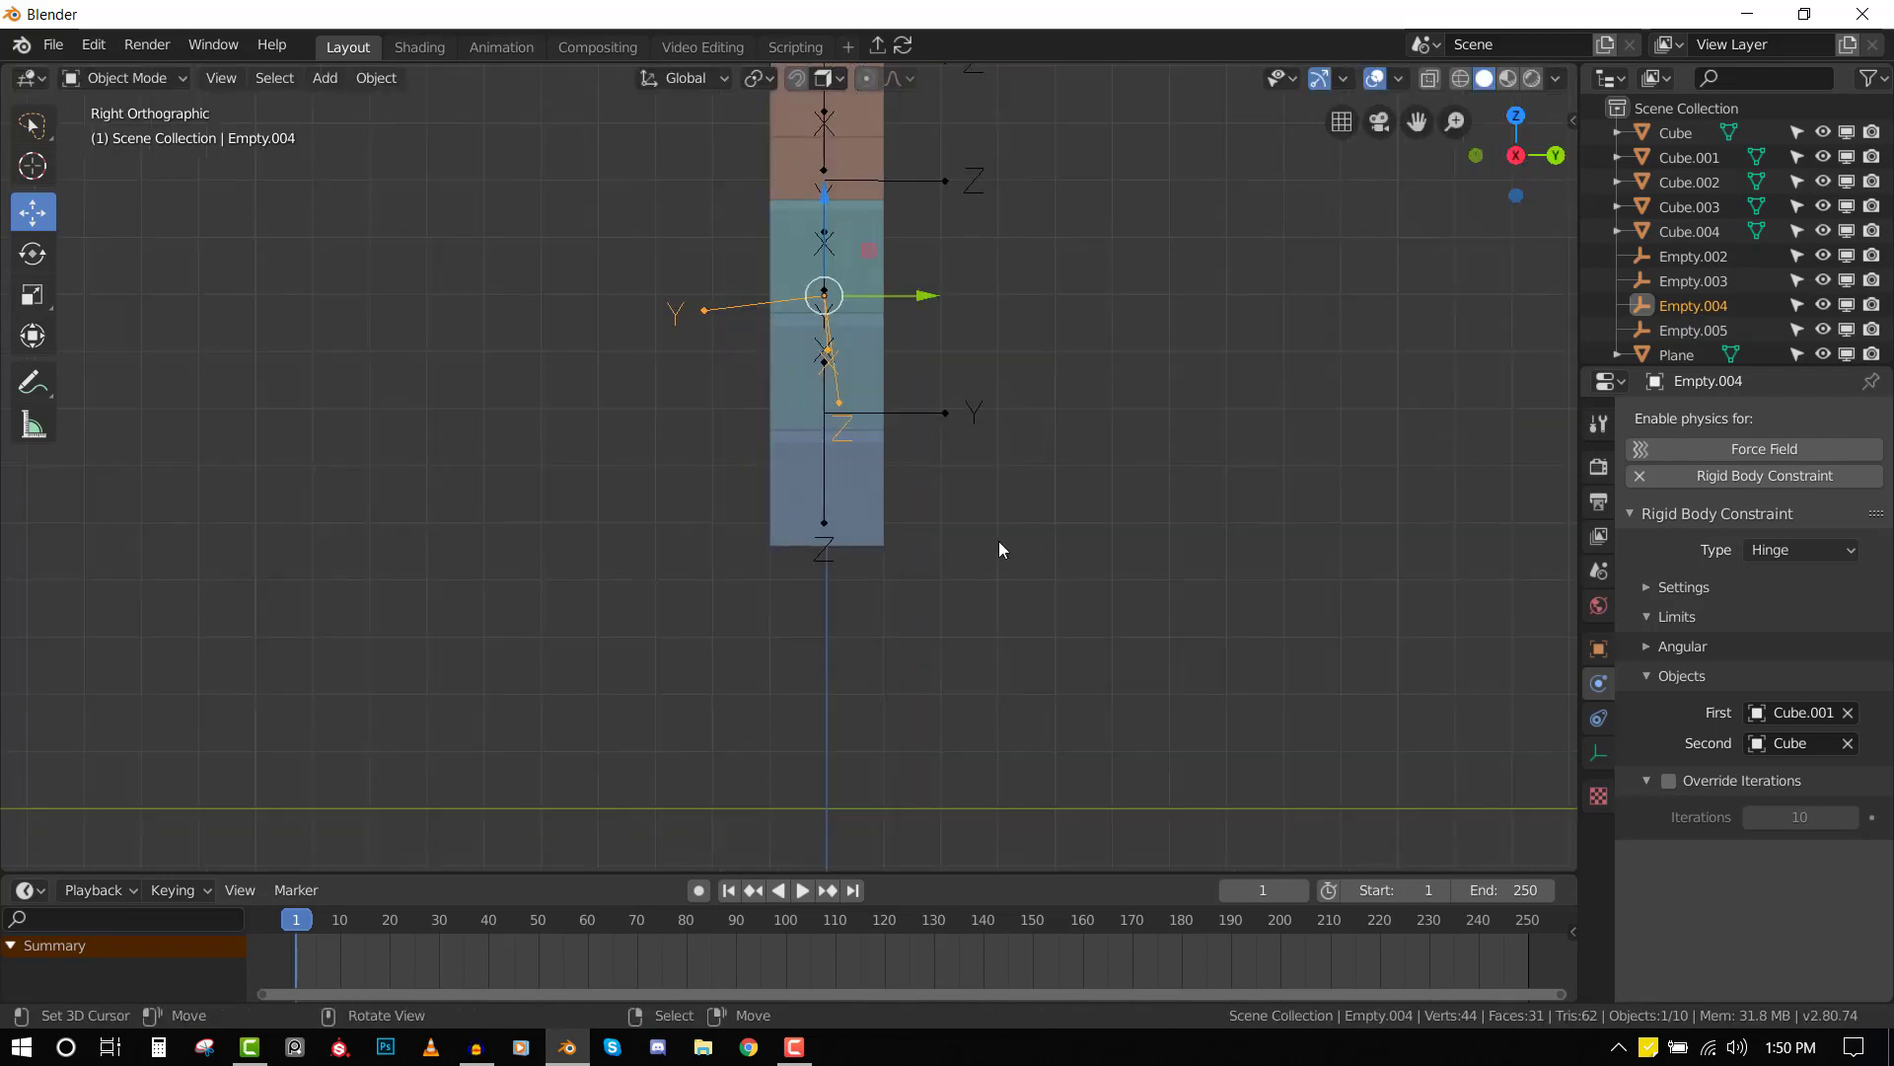
# - Cancel Empty.004's rotation and play the simulation, orbiting to watch the chain swing
pyautogui.press('Escape')
pyautogui.press('space')
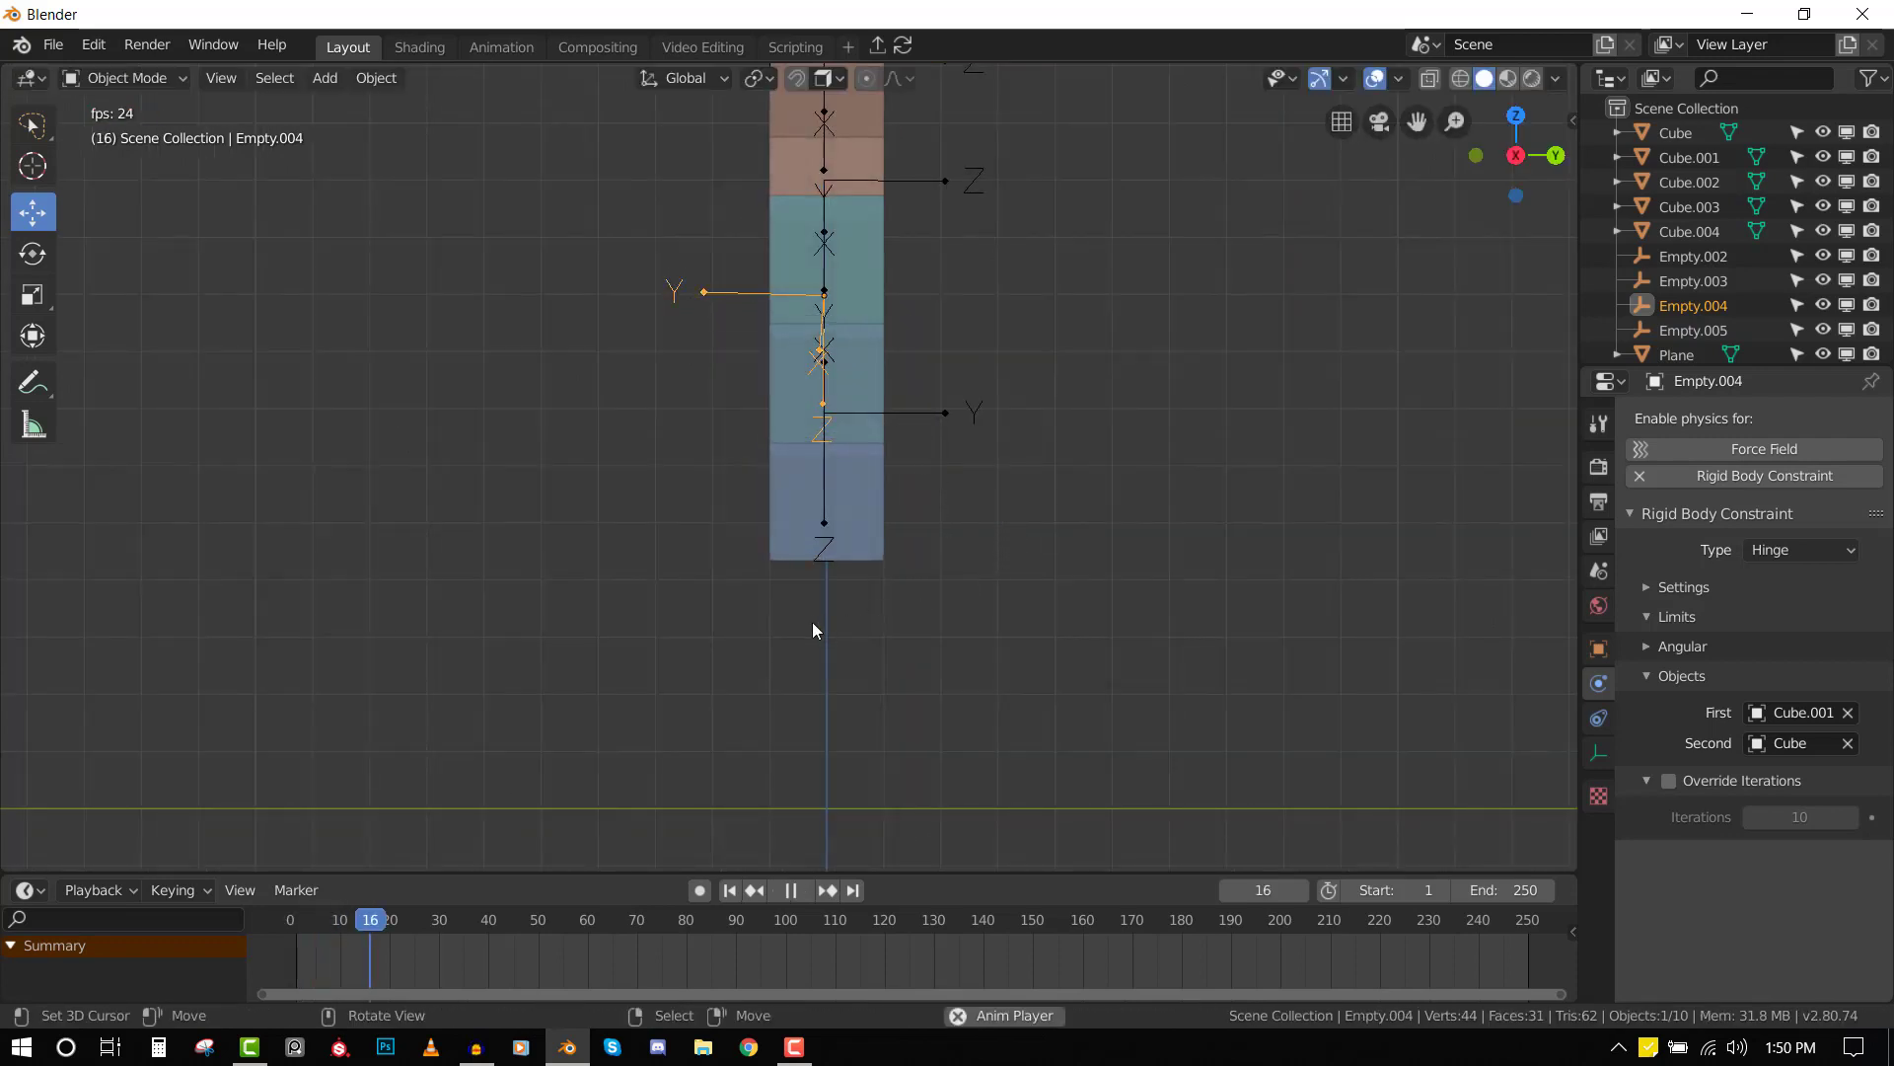
pyautogui.moveTo(854, 625); pyautogui.dragTo(1014, 627, button='middle')
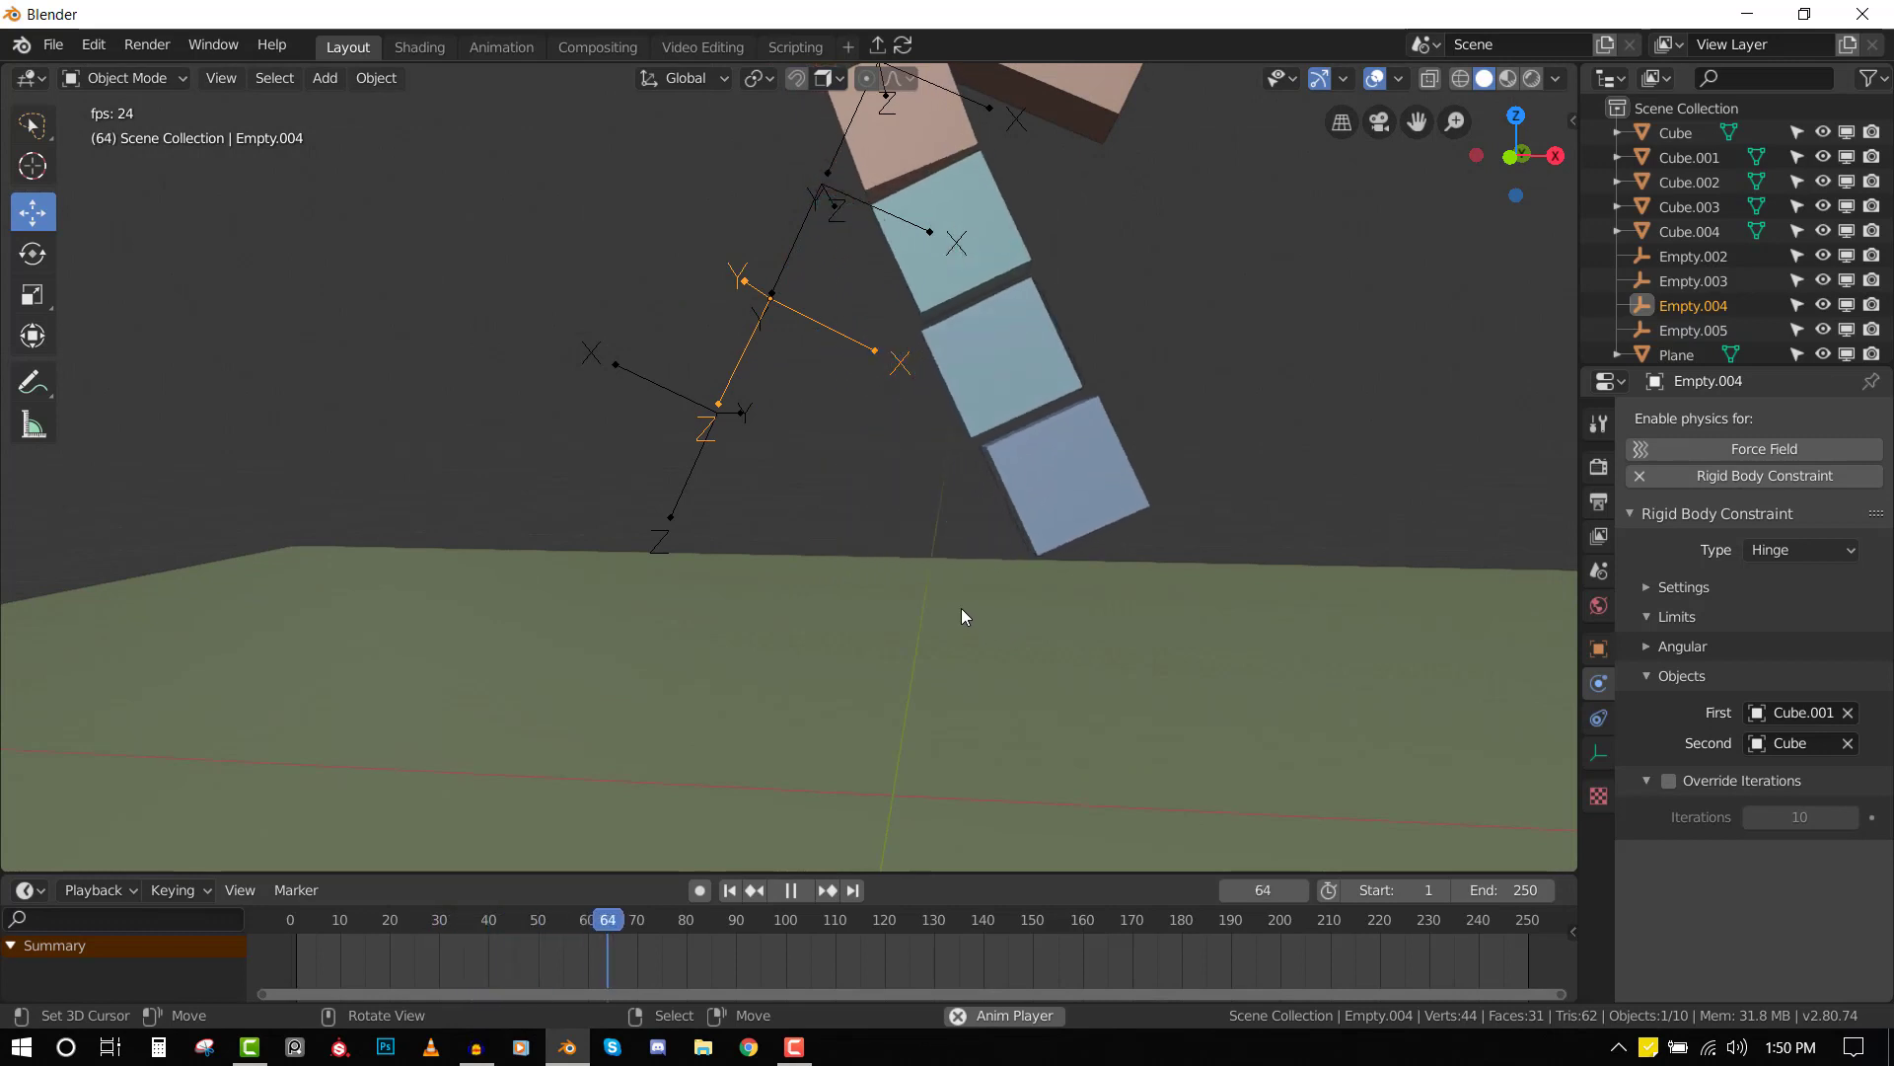
pyautogui.moveTo(886, 620); pyautogui.dragTo(764, 637, button='middle')
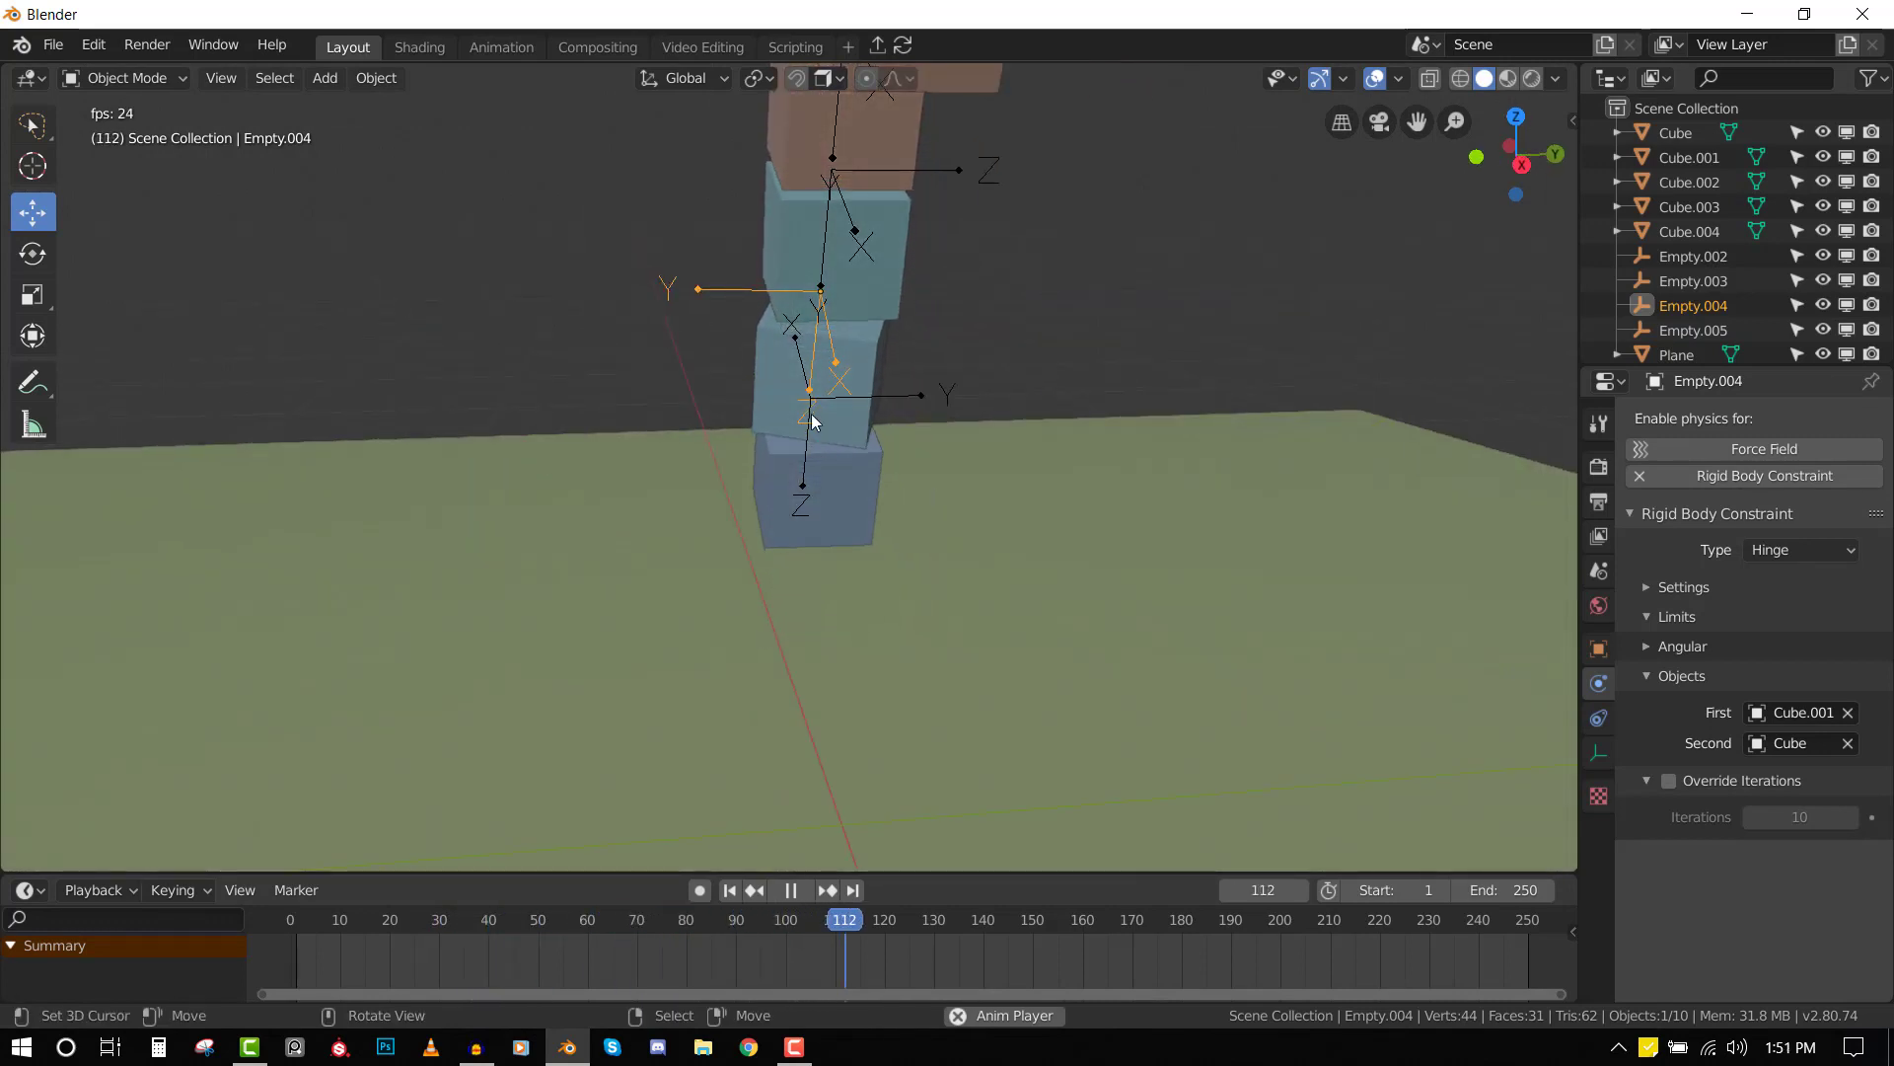
pyautogui.moveTo(909, 385); pyautogui.dragTo(949, 365, button='middle')
pyautogui.click(1007, 340)
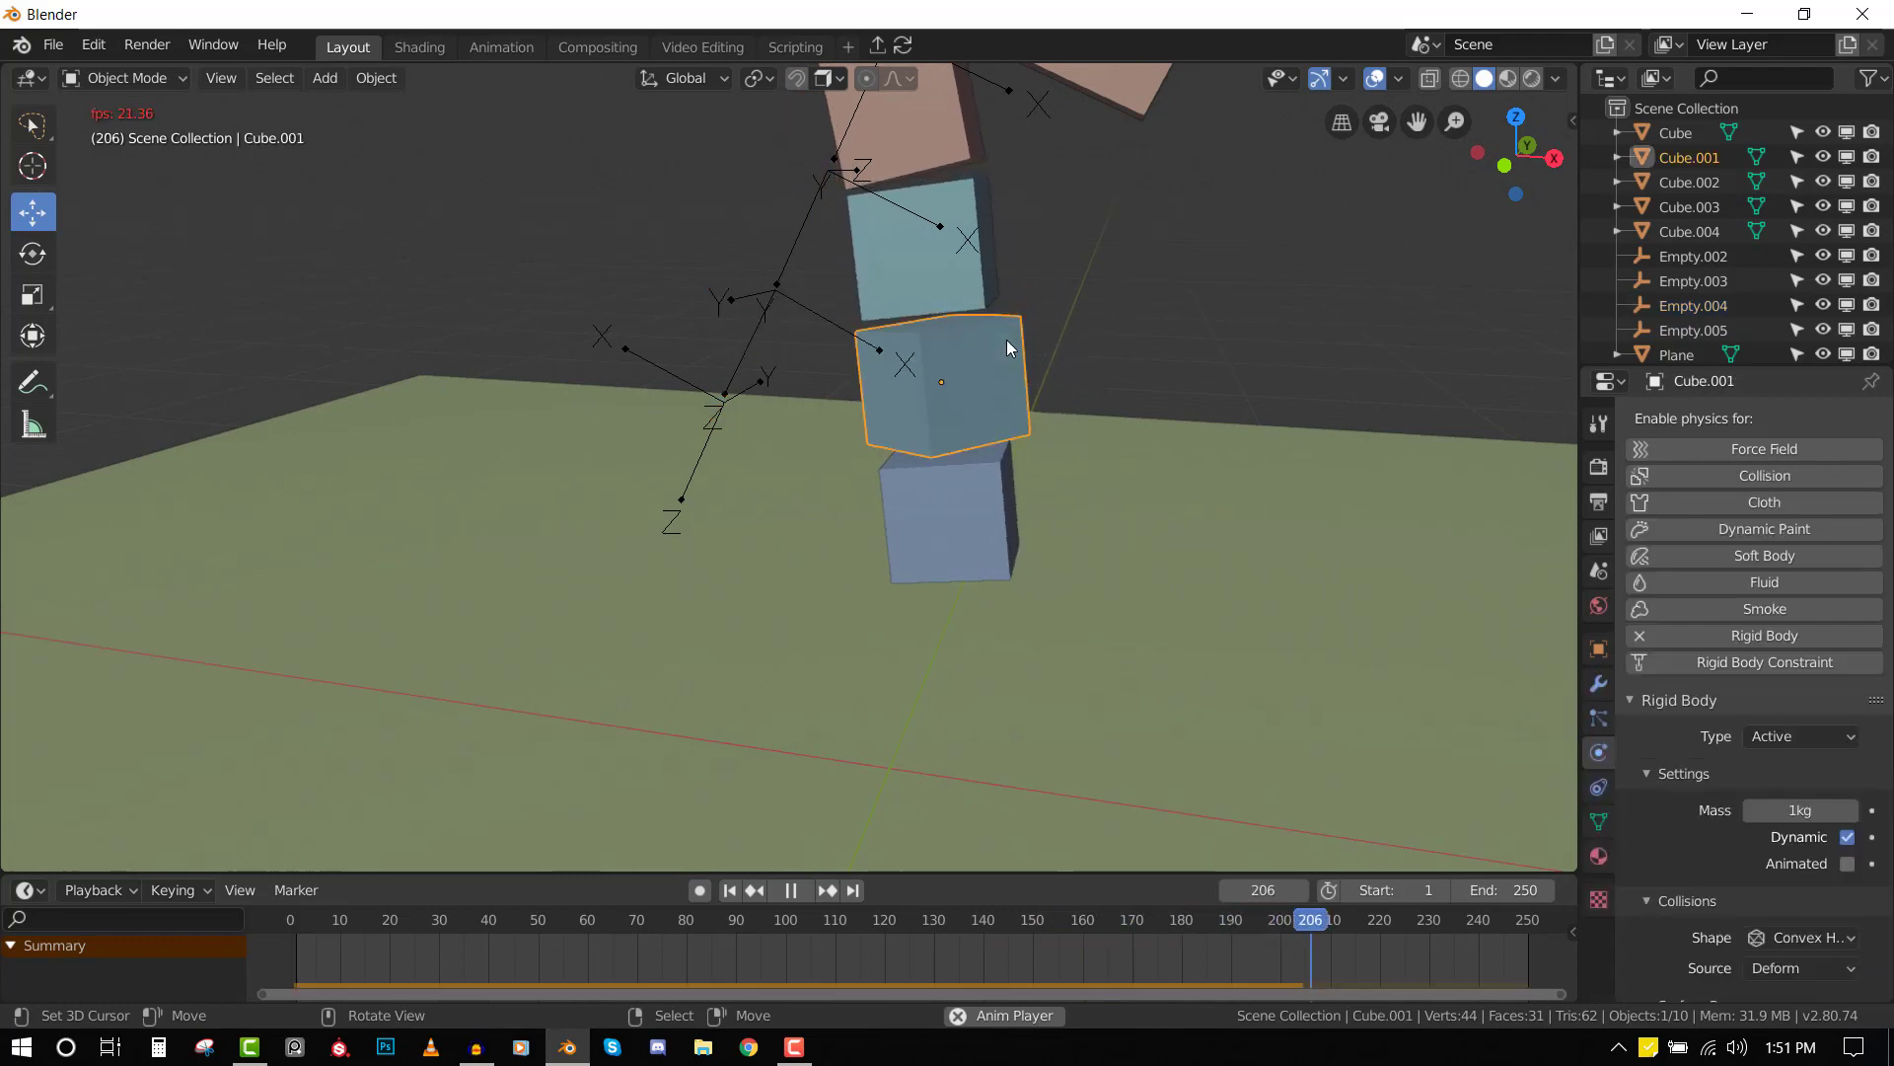
pyautogui.moveTo(962, 354); pyautogui.dragTo(1081, 357, button='middle')
pyautogui.press('space')
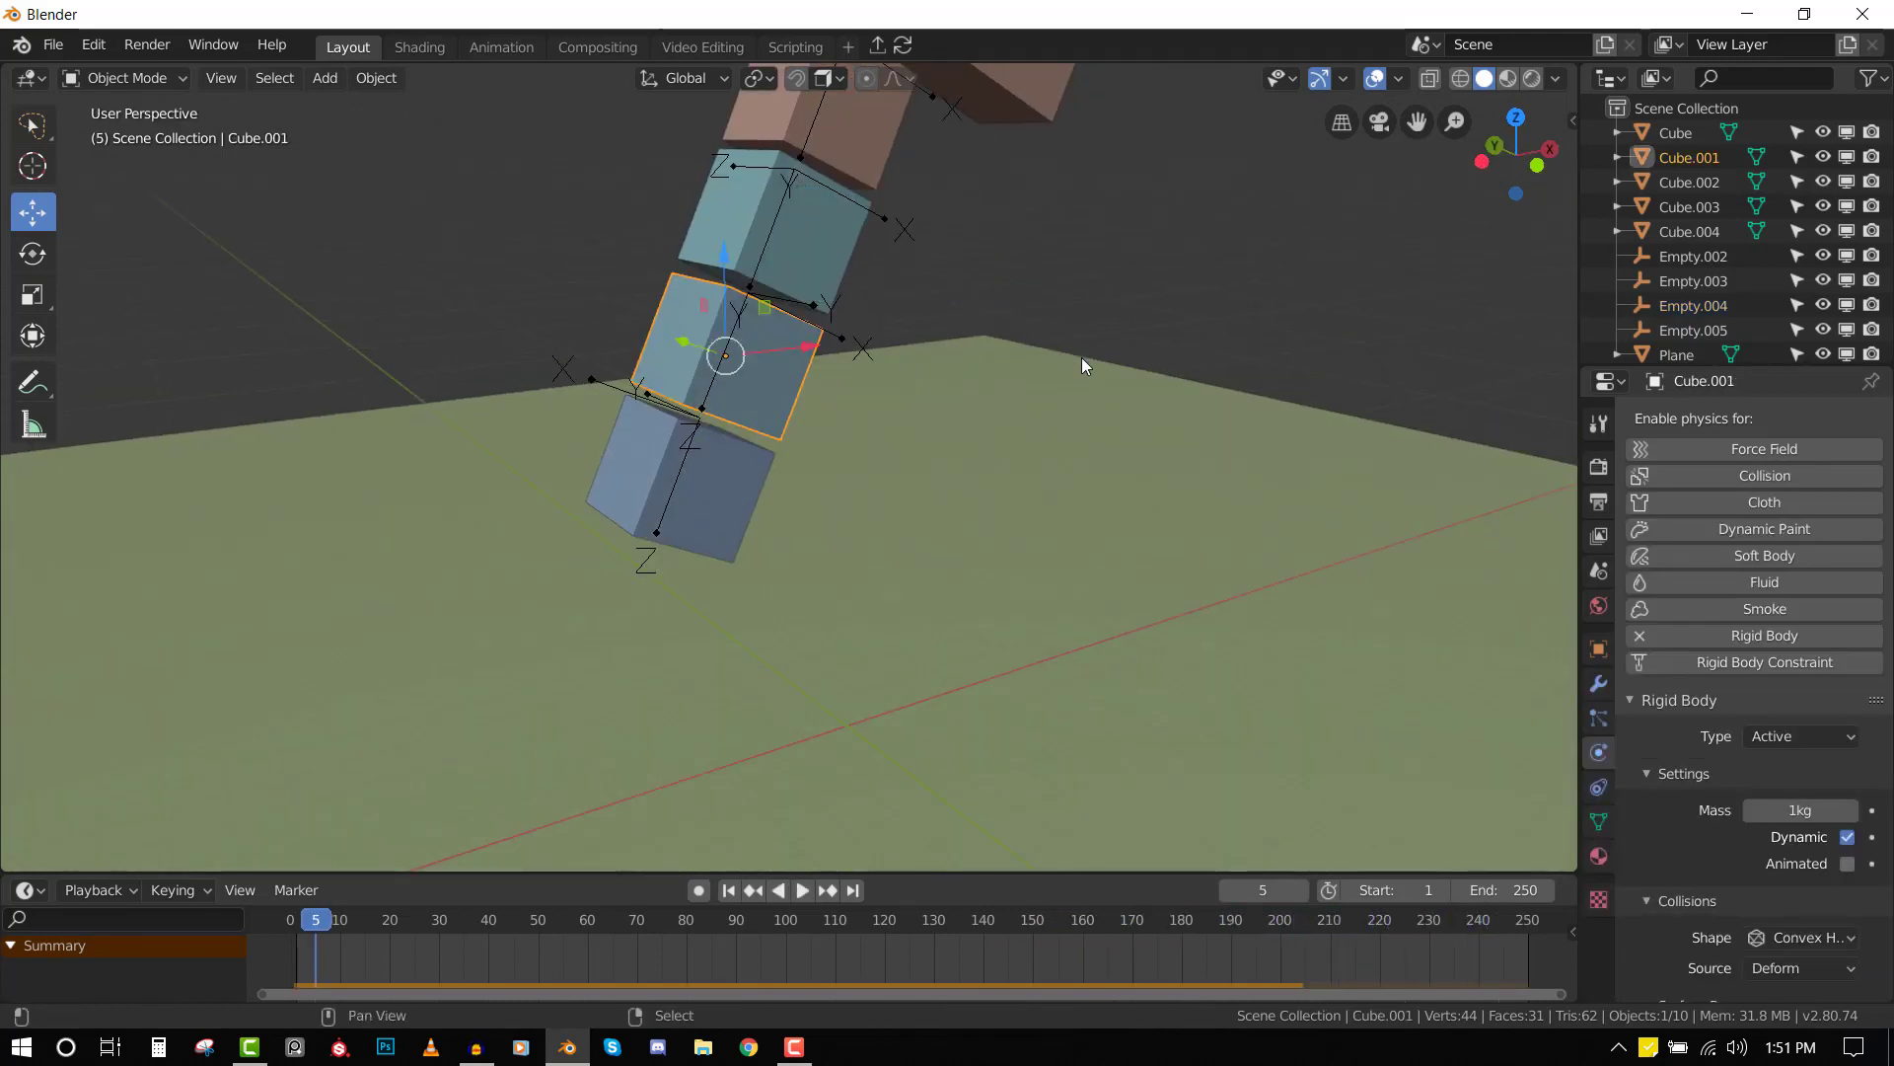
# - Replay the simulation from the front view and stop it at frame 229
pyautogui.press('KP_1')
pyautogui.press('space')
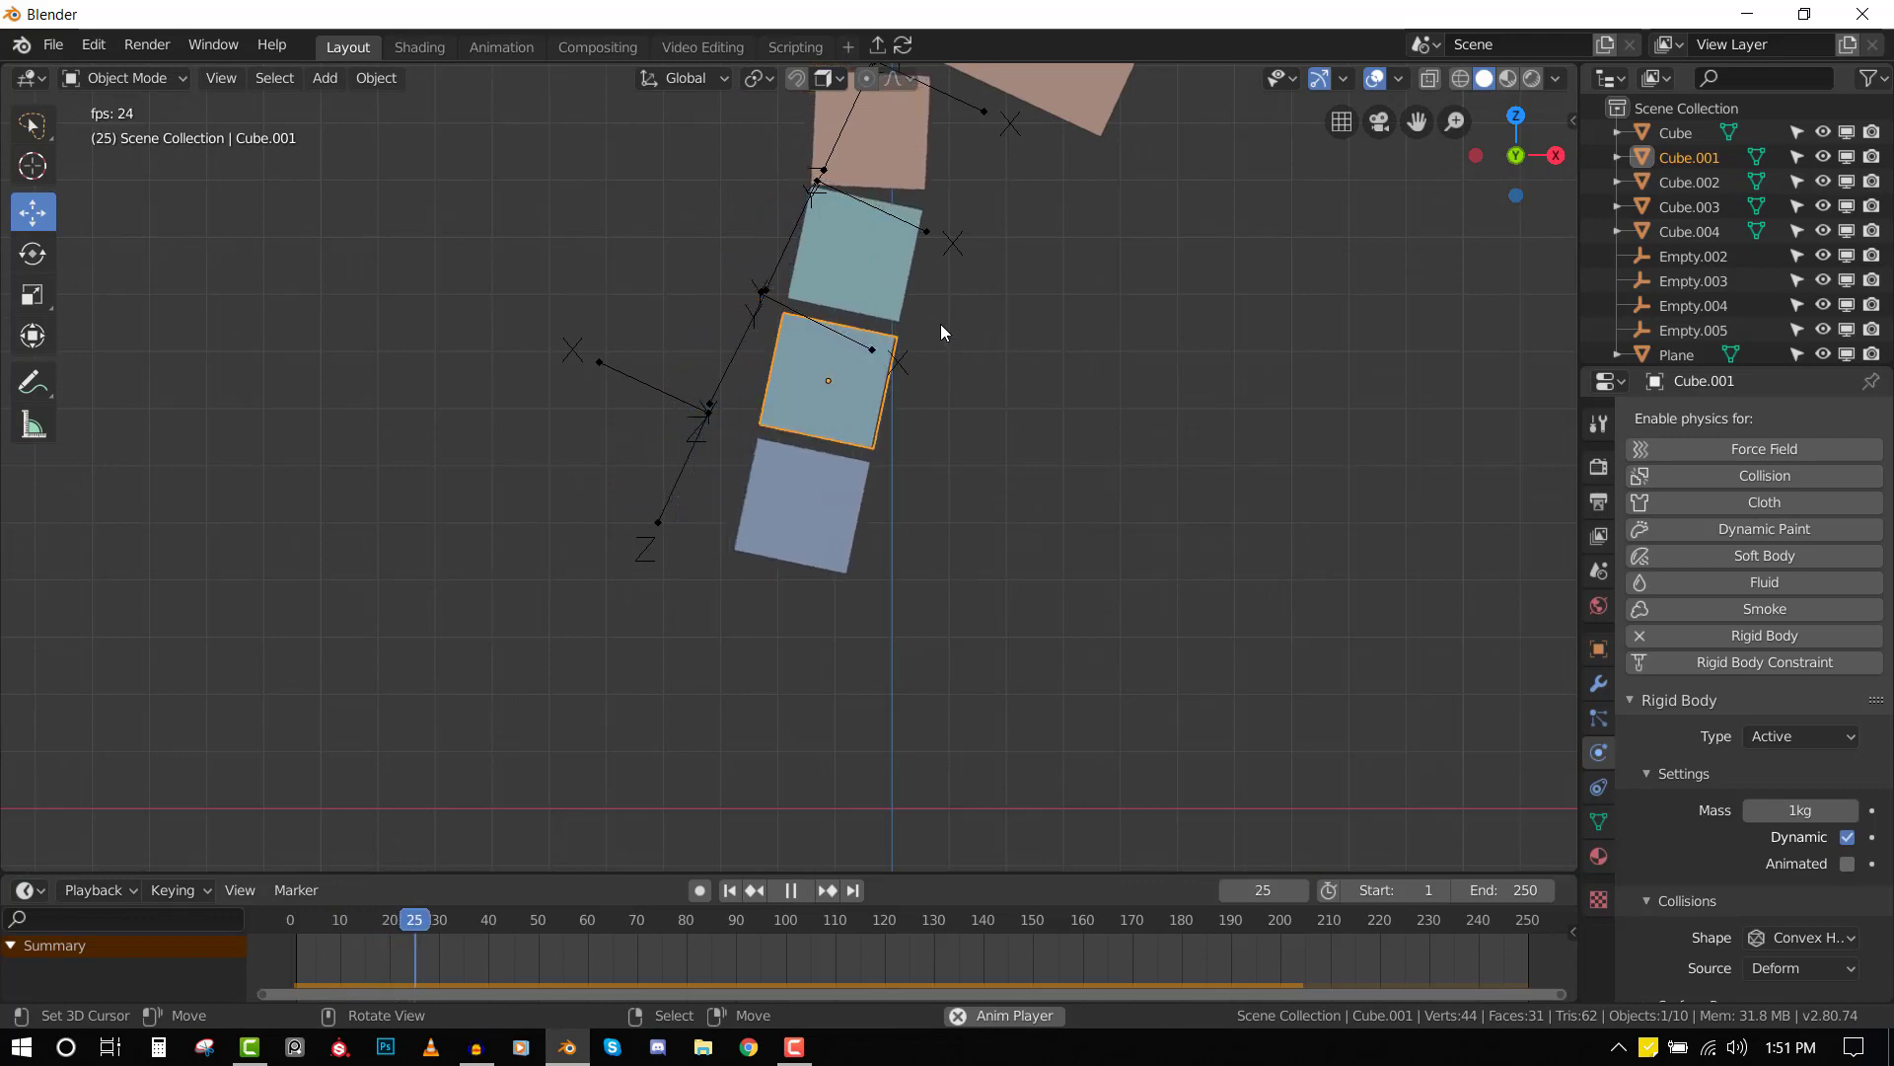
pyautogui.scroll(-4, 939, 332)
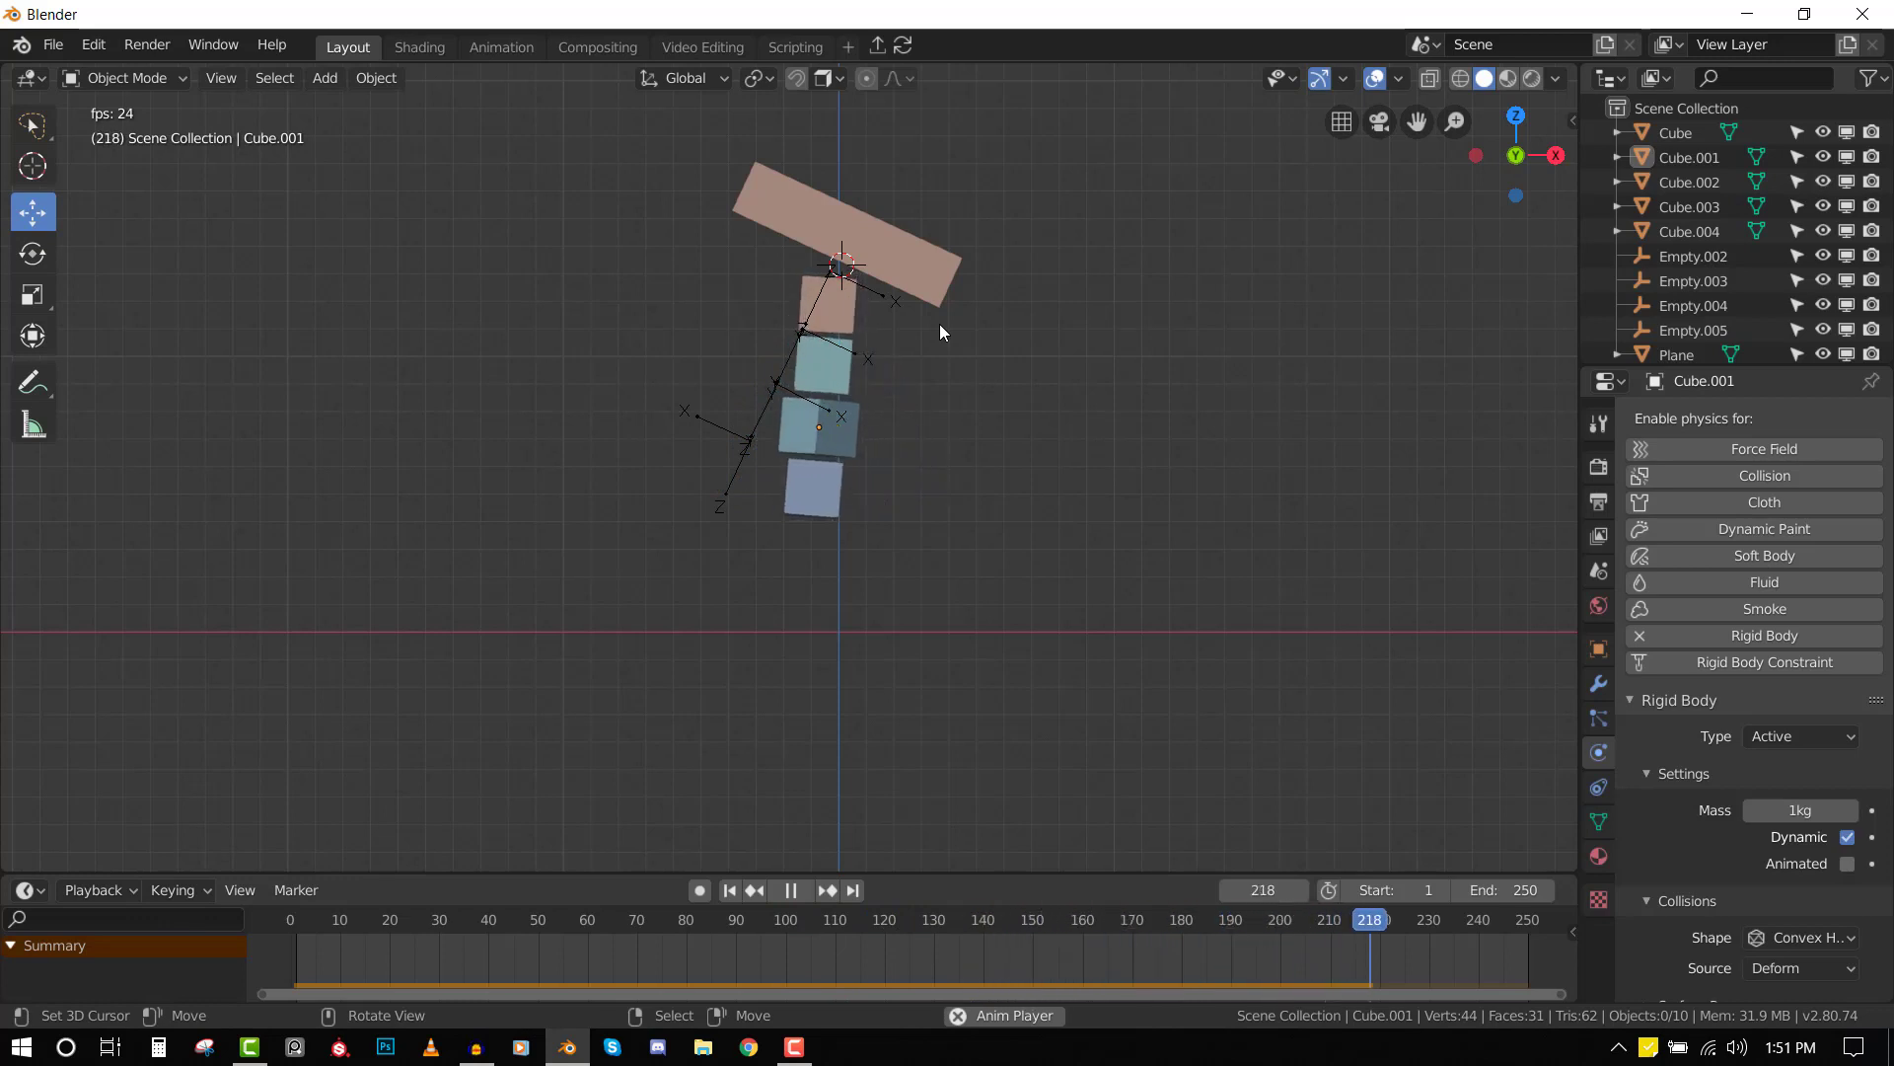
pyautogui.press('space')
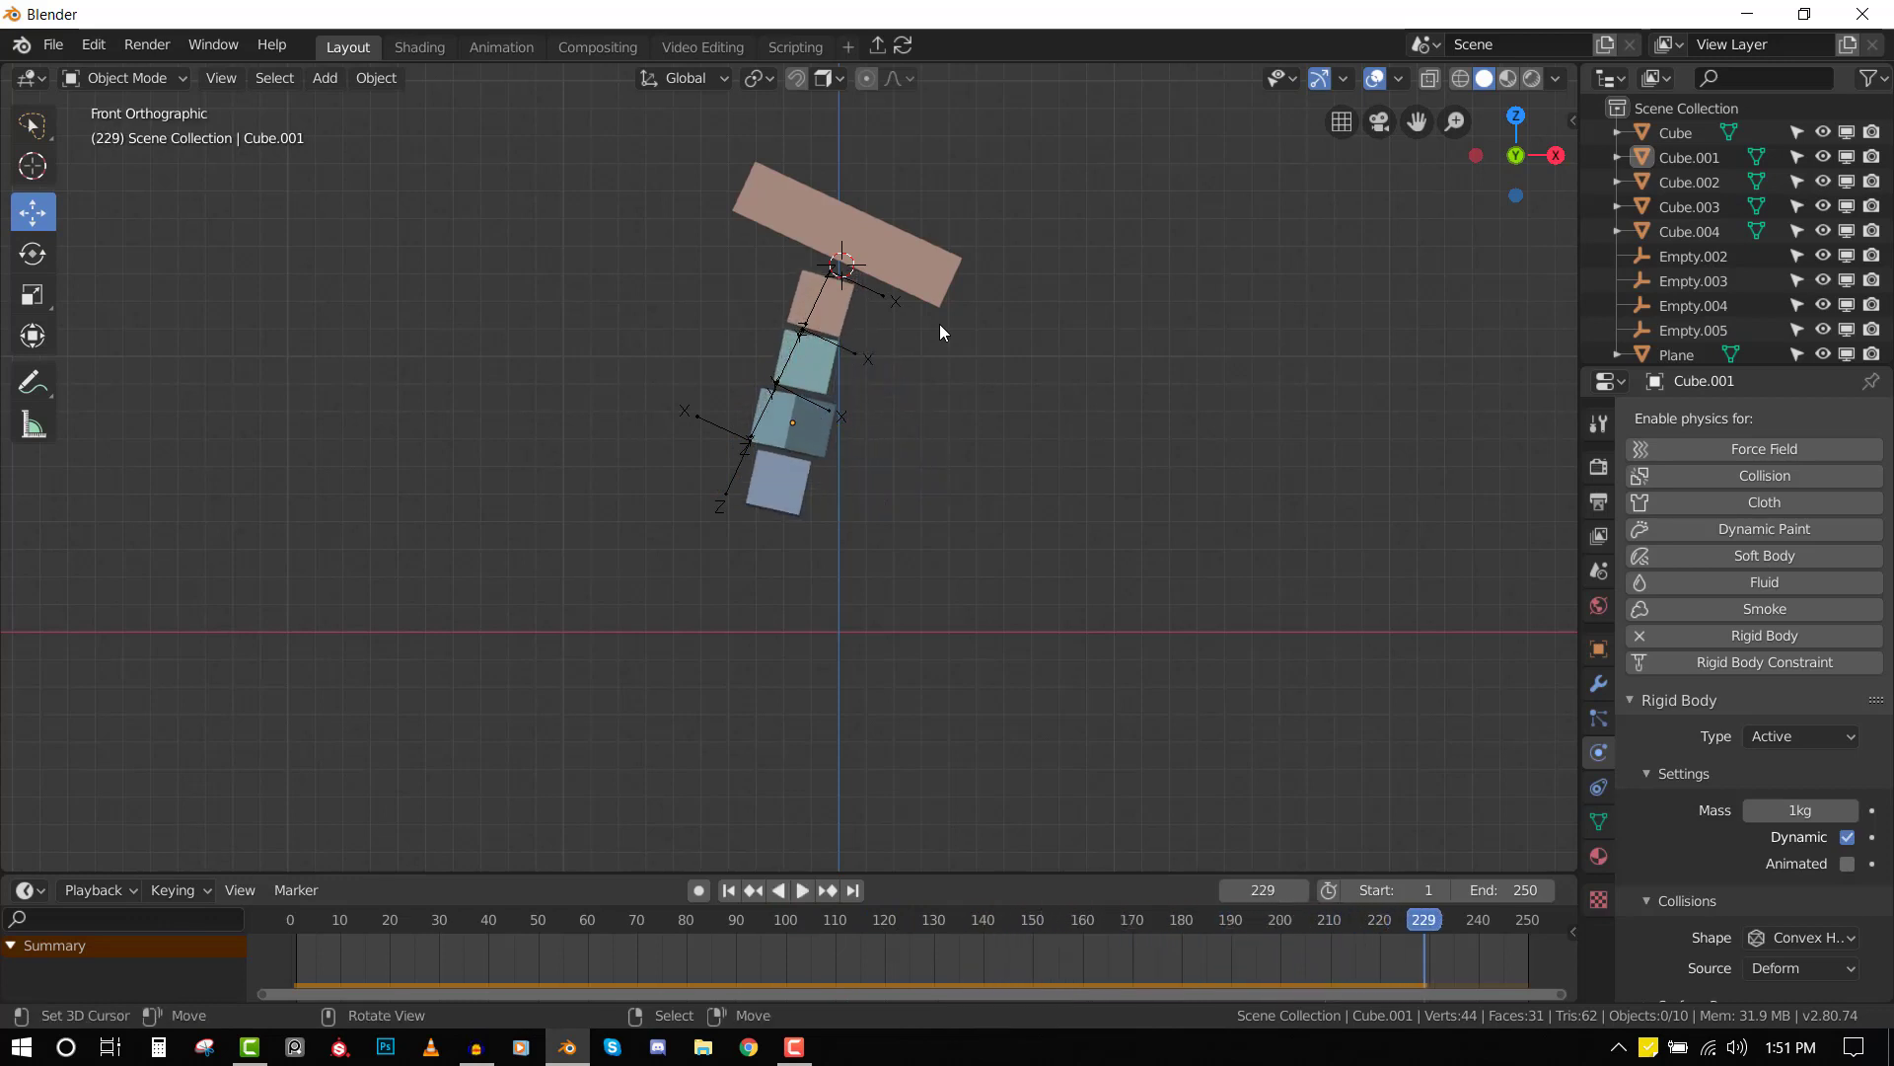